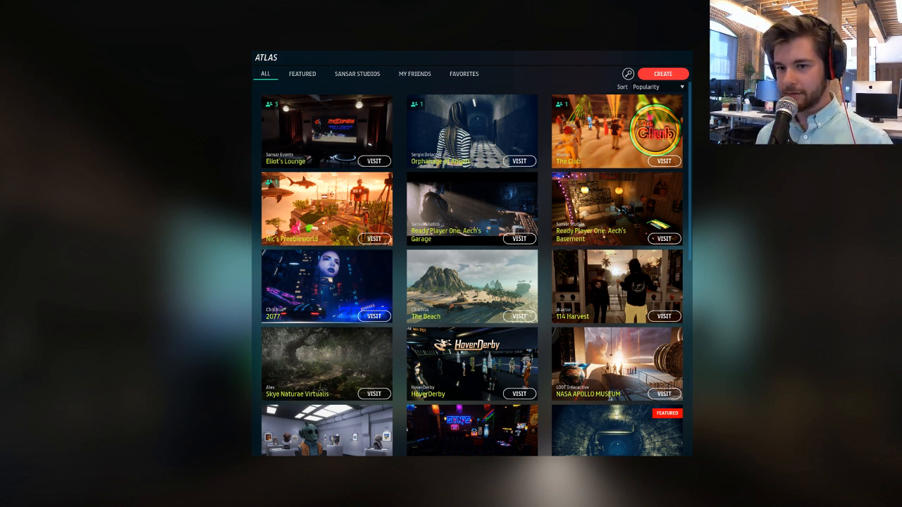
Browse the featured experiences in the Atlas and open the download page of the Sansar website.
click(302, 74)
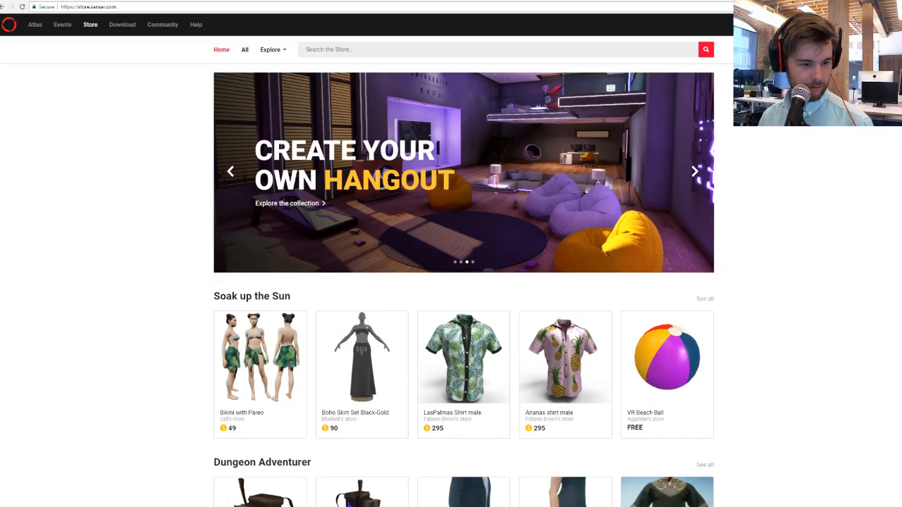
click(124, 26)
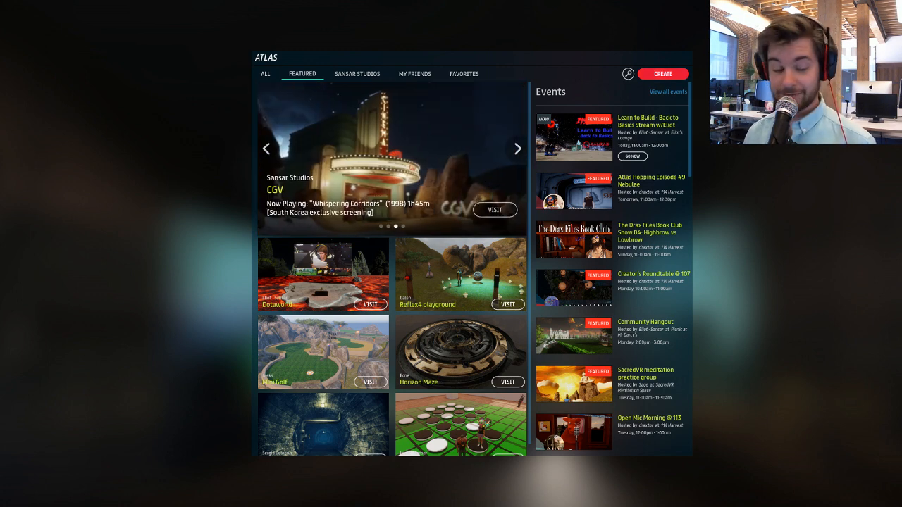
Start a new experience from the Atlas and name it "Object1-learntobuild".
click(675, 75)
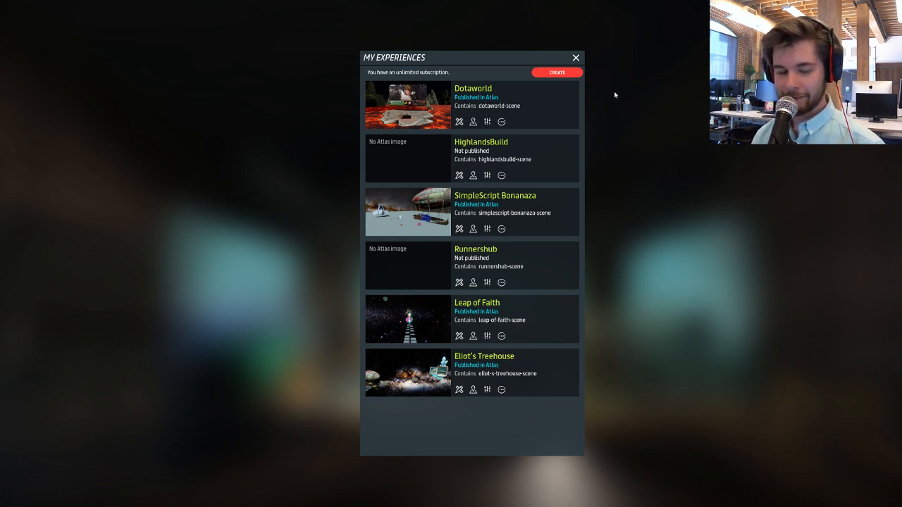
click(557, 73)
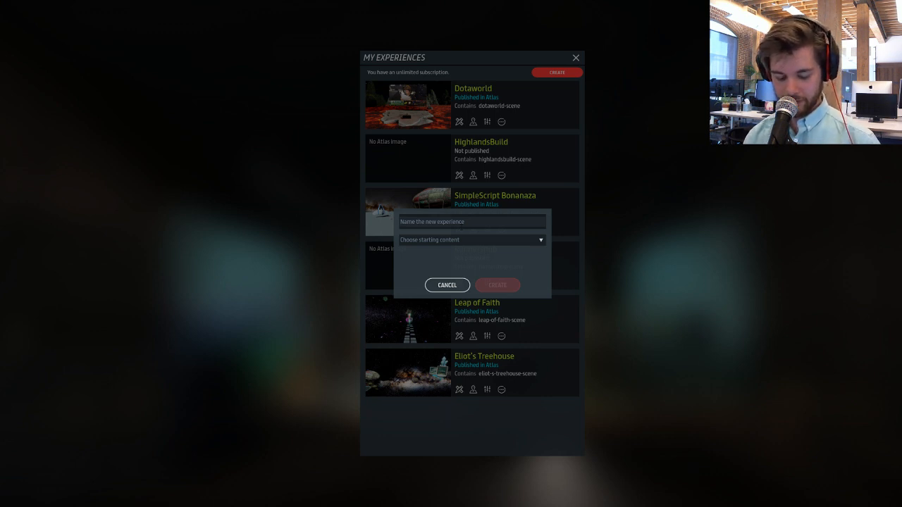
text(Objec)
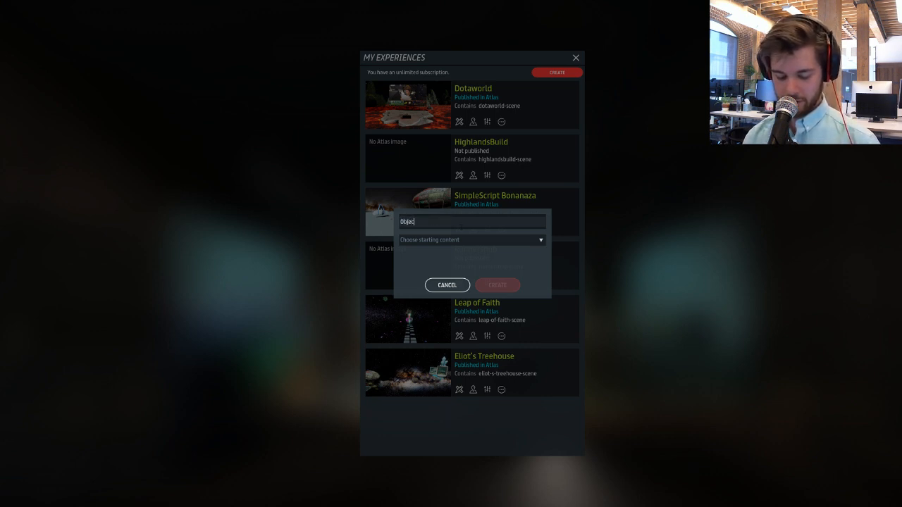
text(t1)
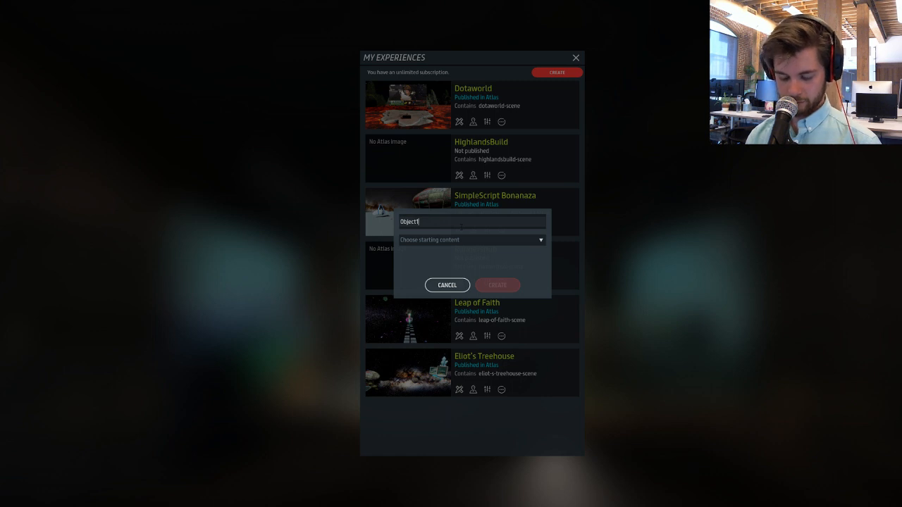
text(-learntobuil)
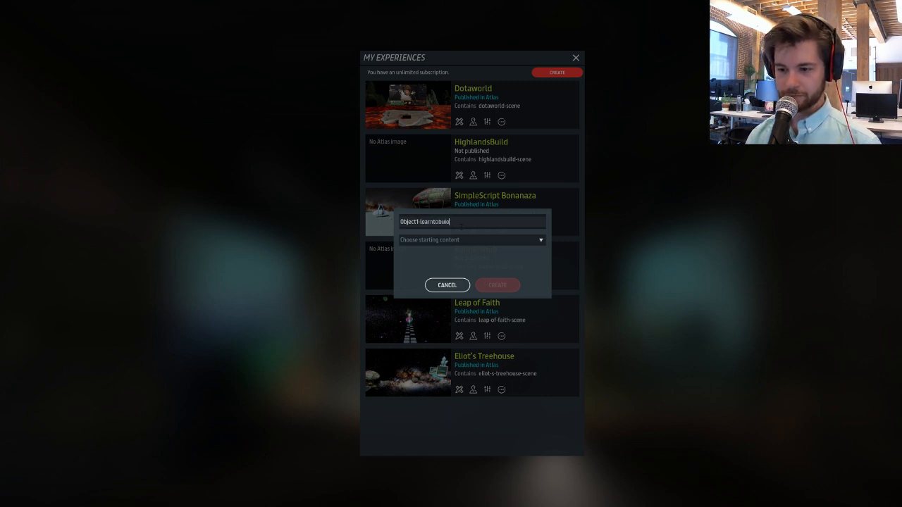
text(d)
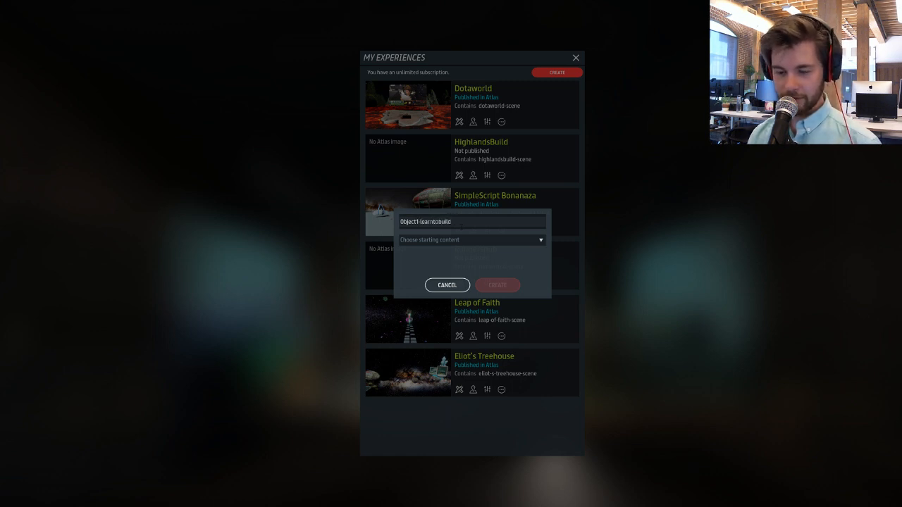
Create the experience with the Base Template scene as its starting content and open its scene for editing.
click(451, 241)
scroll(499, 252, down, 2)
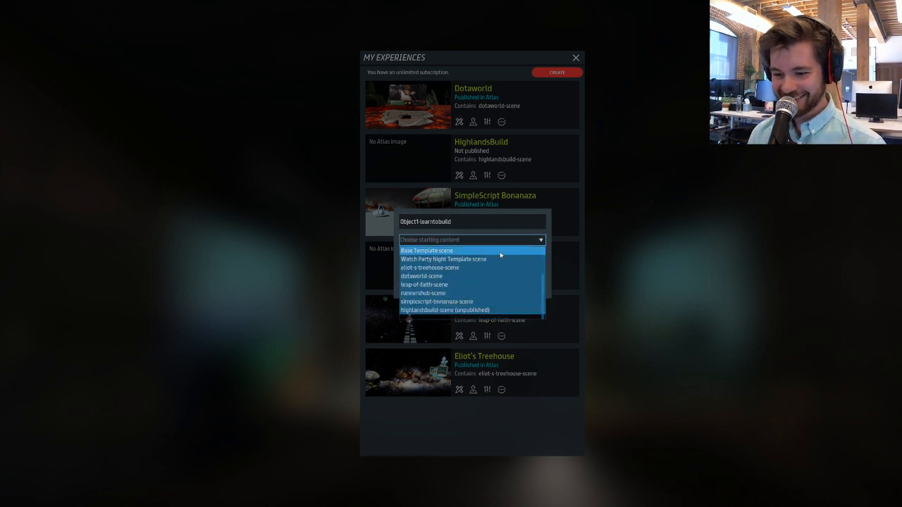
click(497, 236)
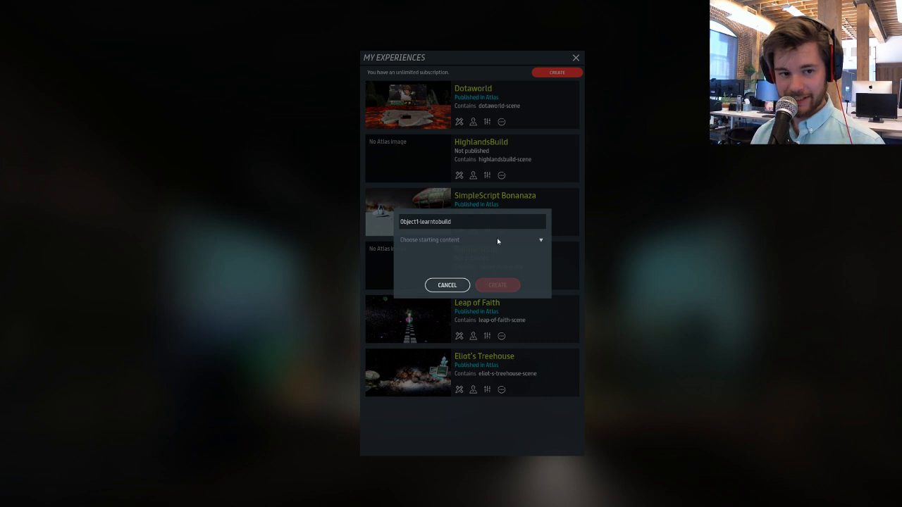
click(498, 240)
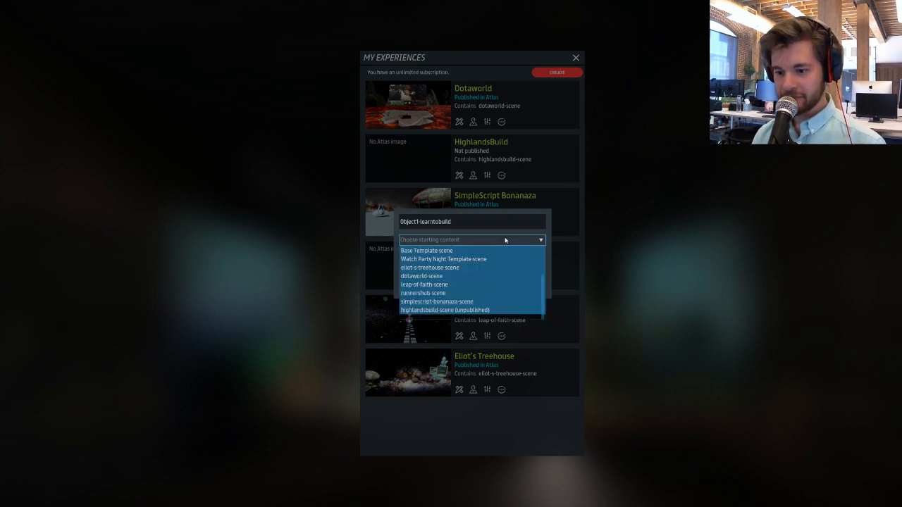
scroll(511, 251, up, 3)
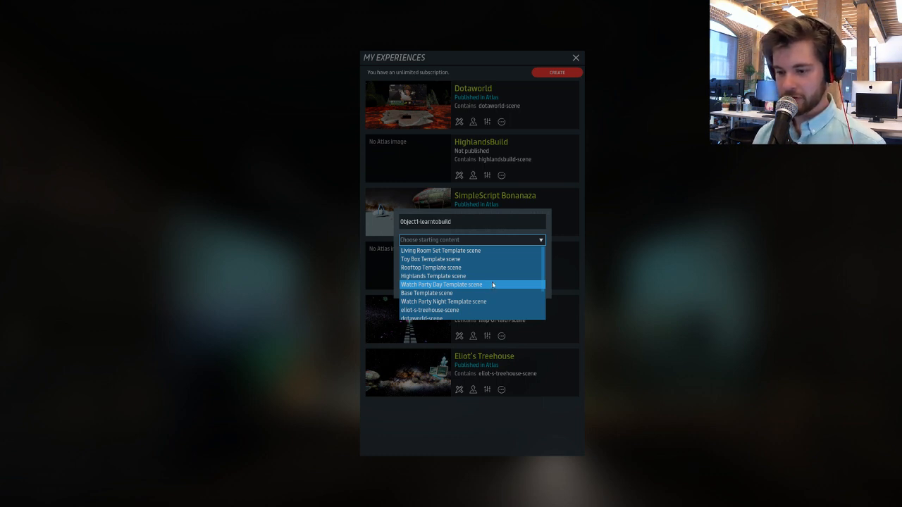
scroll(493, 285, down, 1)
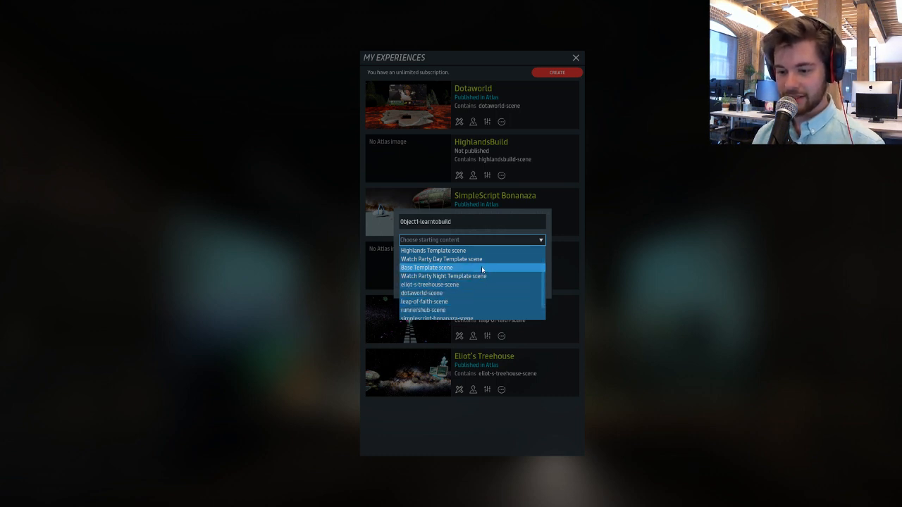
click(442, 269)
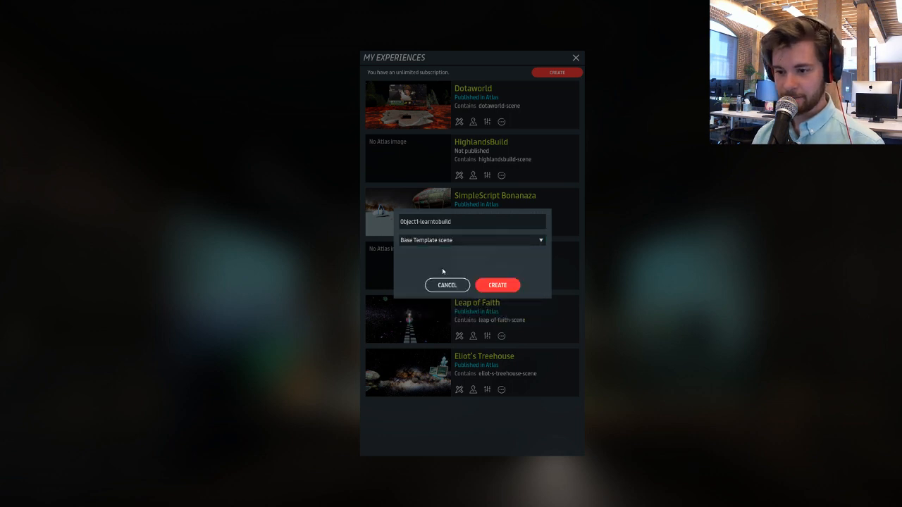
click(499, 285)
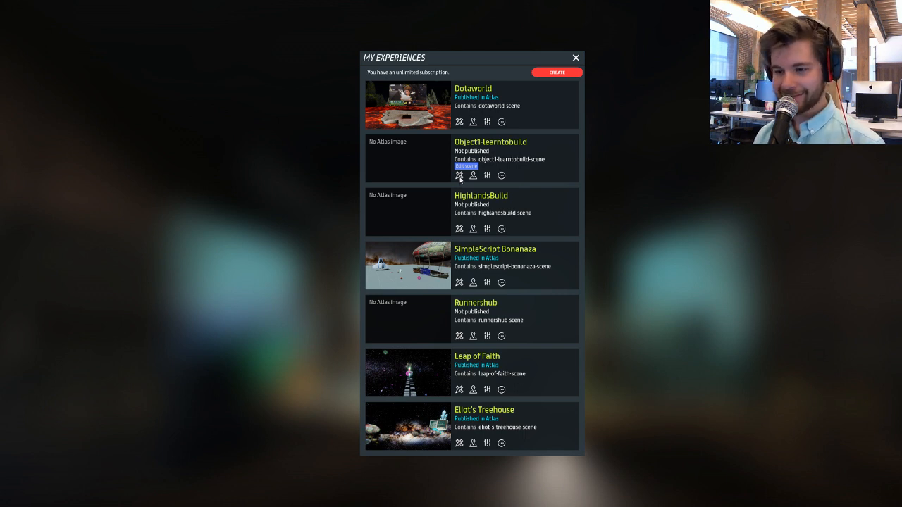
click(459, 177)
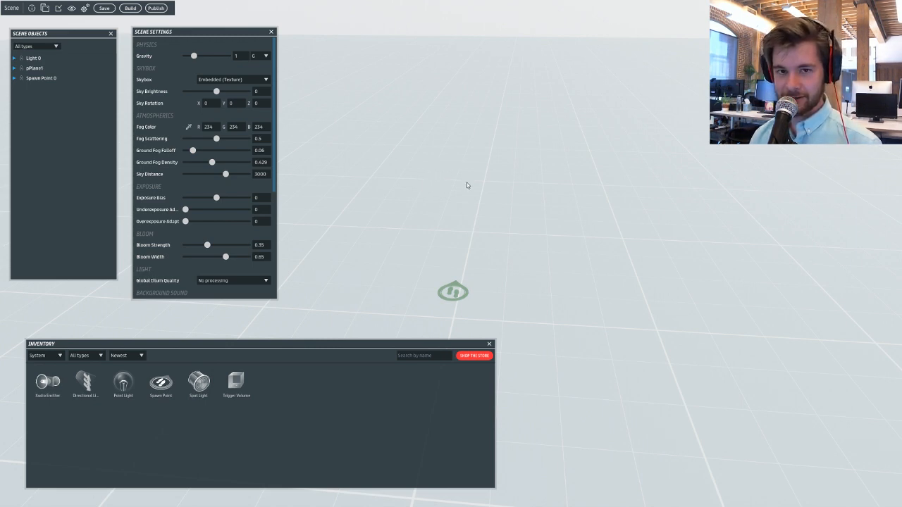
Try out zooming, shifting and rotating the scene camera around the spawn point.
scroll(468, 185, up, 4)
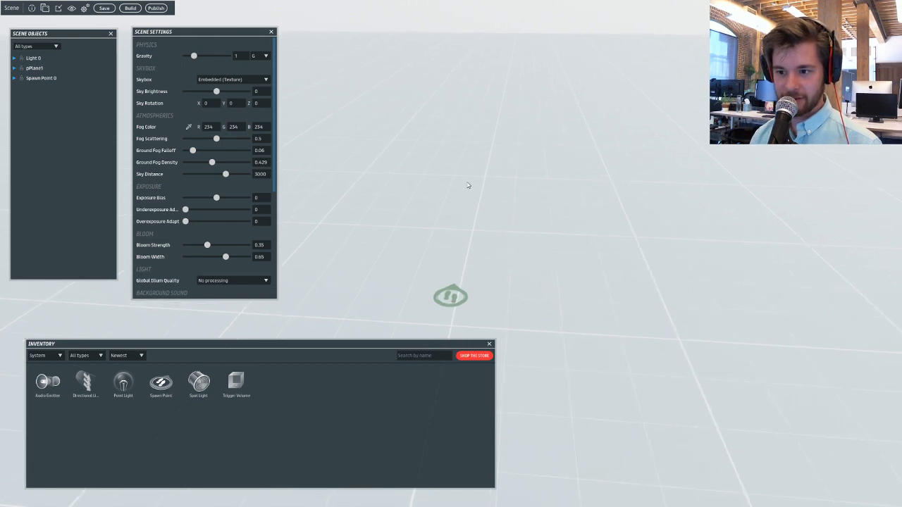
scroll(467, 184, down, 2)
key(s)
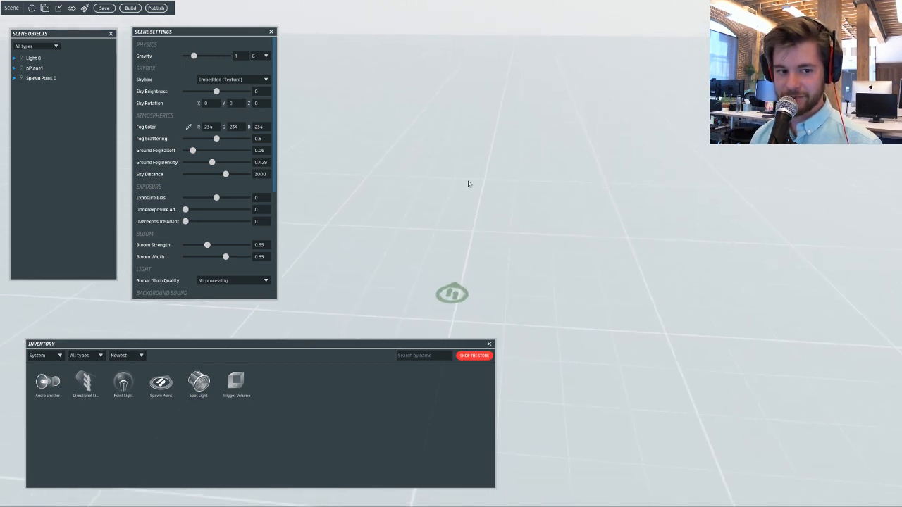
key(a)
key(d)
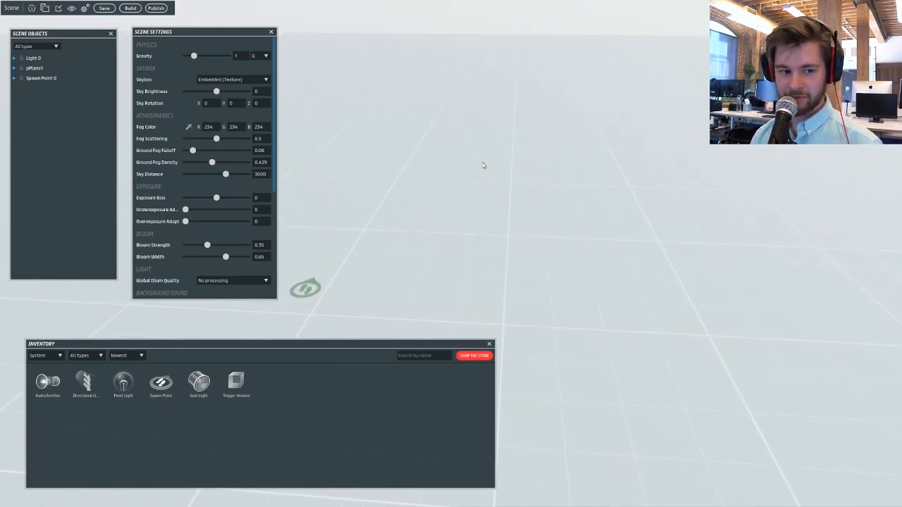
mouse_move(484, 165)
right_down()
mouse_move(452, 110)
mouse_move(346, 159)
mouse_move(484, 213)
mouse_move(602, 157)
mouse_move(530, 141)
mouse_move(484, 152)
mouse_move(484, 172)
mouse_move(501, 170)
right_up()
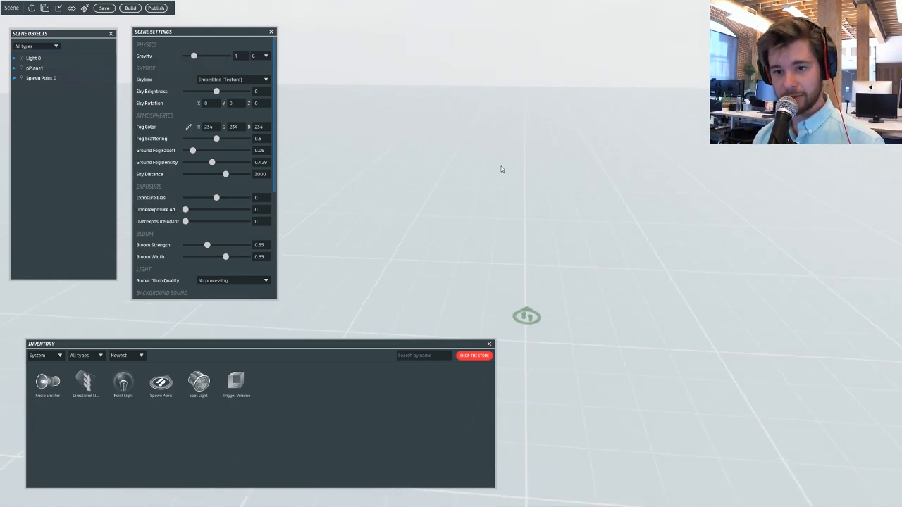
right_drag(501, 169, 510, 170)
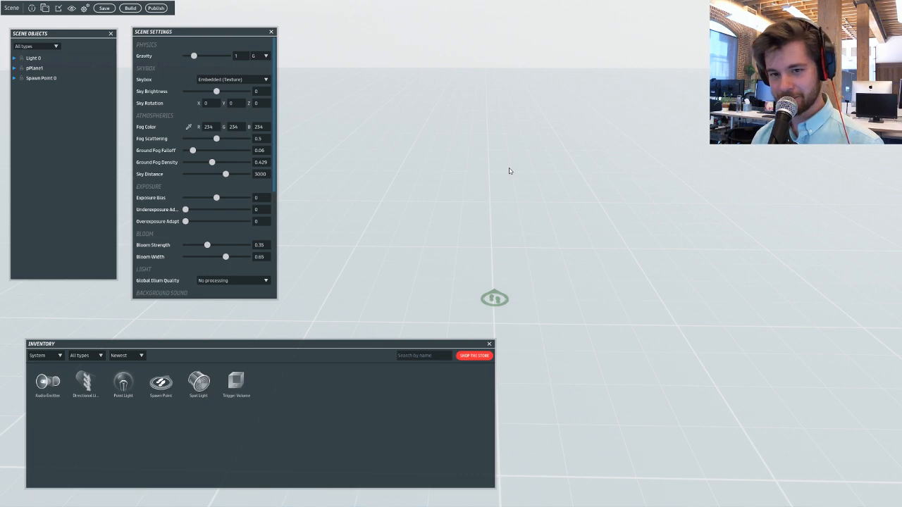
right_drag(509, 170, 509, 171)
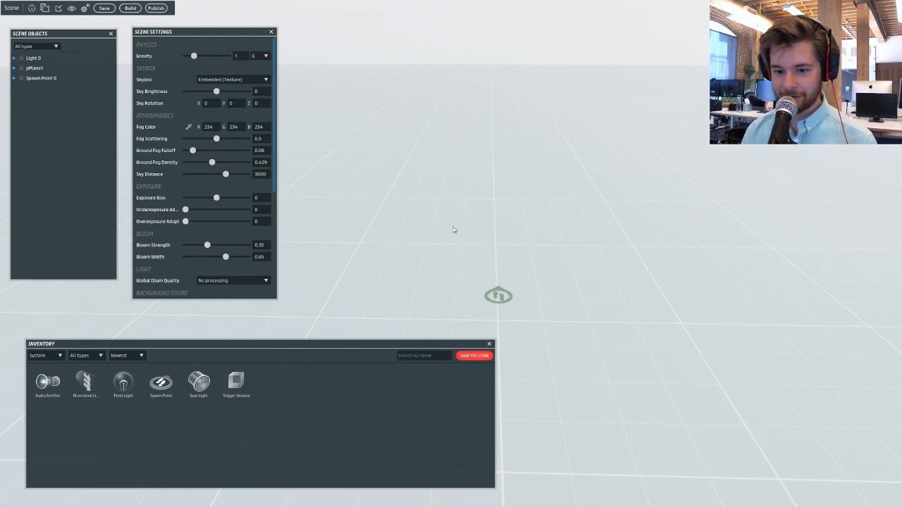
right_drag(564, 169, 577, 146)
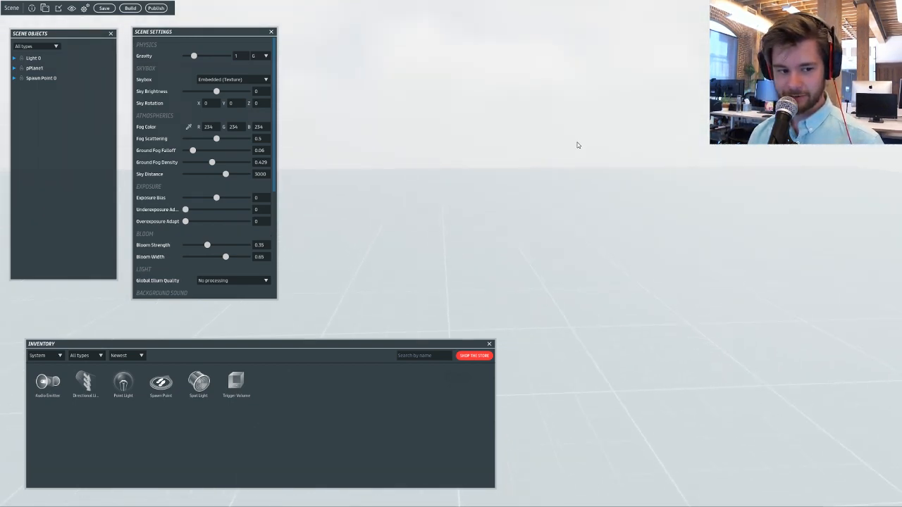
Fly the camera sideways, forwards and backwards over the ground plane and look around the spawn point.
key(a)
key(a)
key(d)
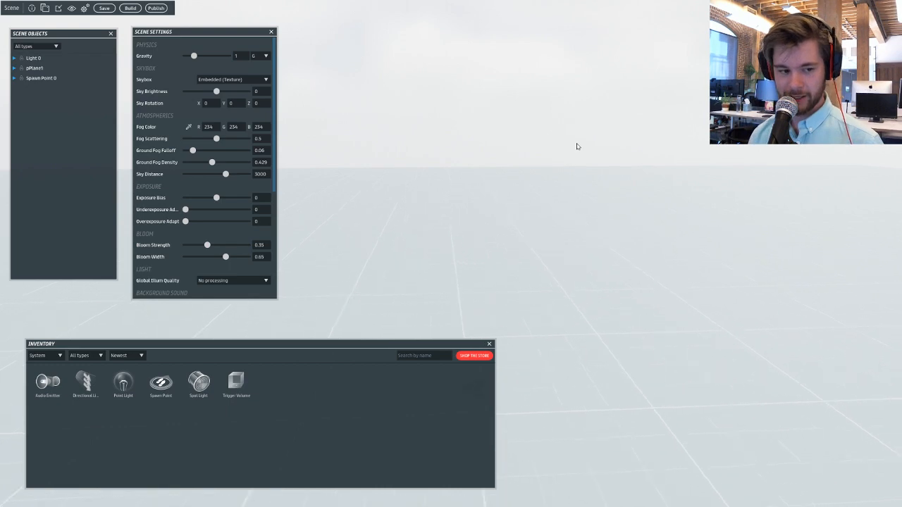
key(a)
key(d)
key(a)
key(d)
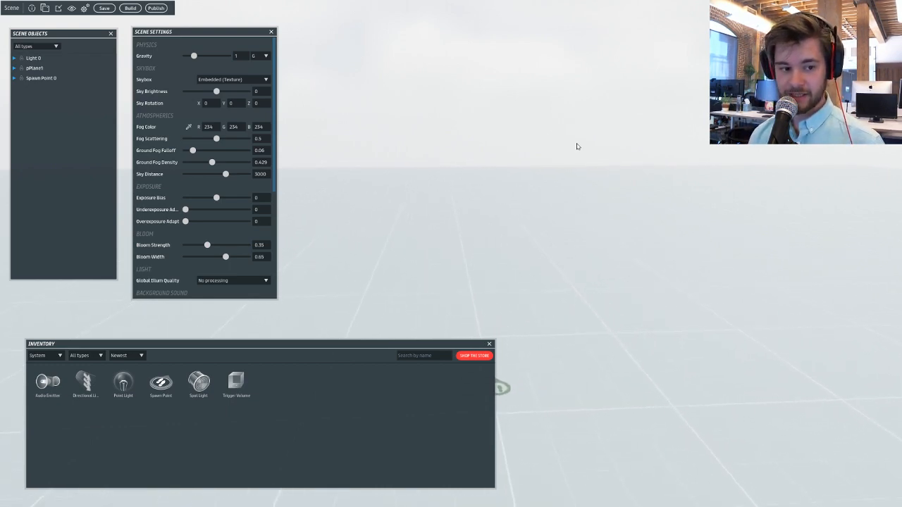
key(w)
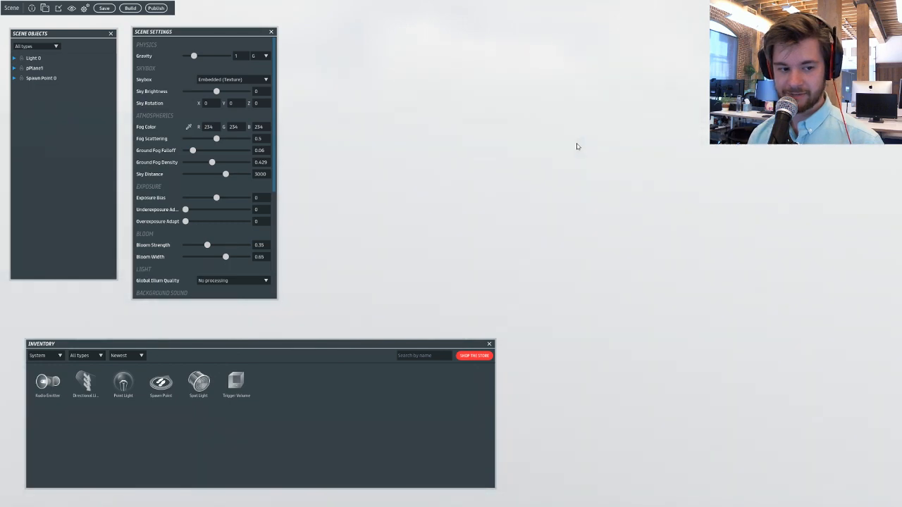
key(s)
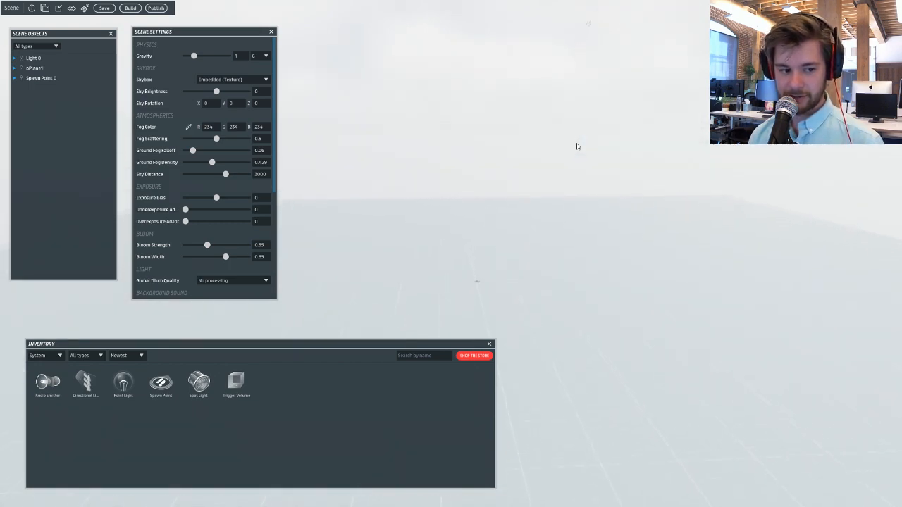
key(w)
key(s)
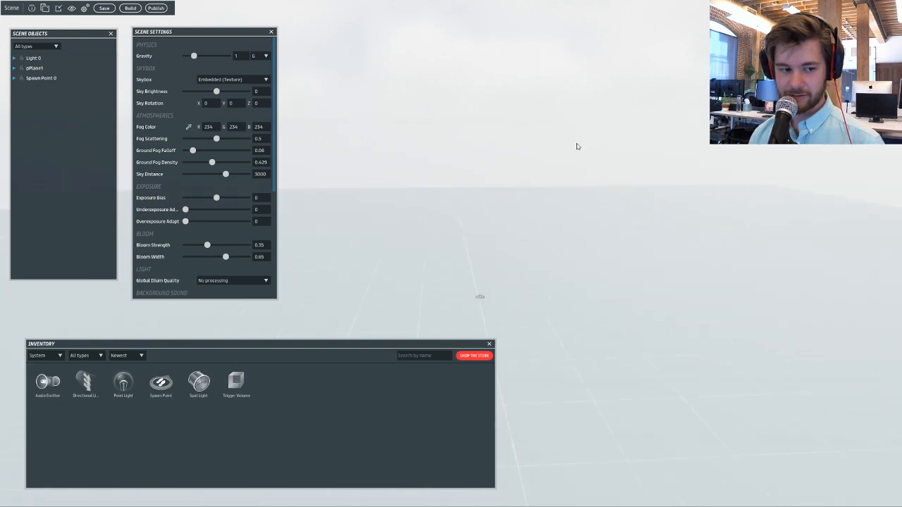
key(w)
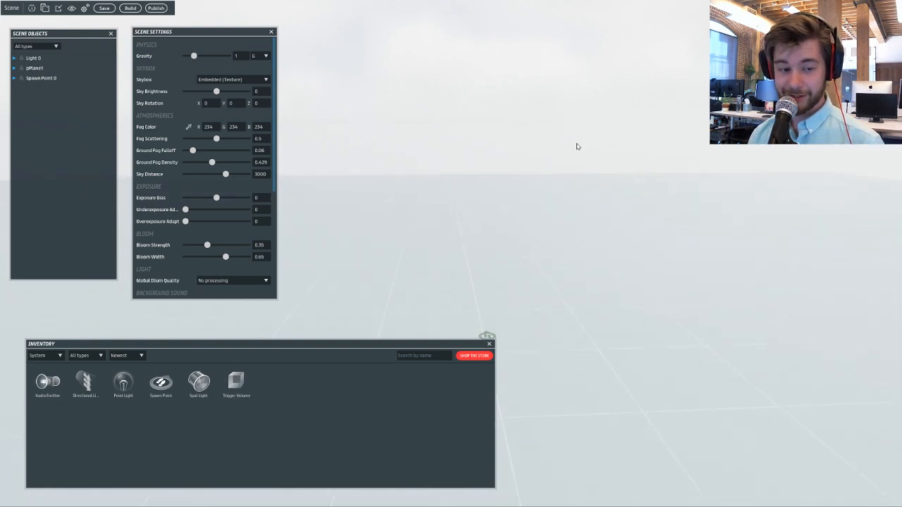
key(s)
key(w)
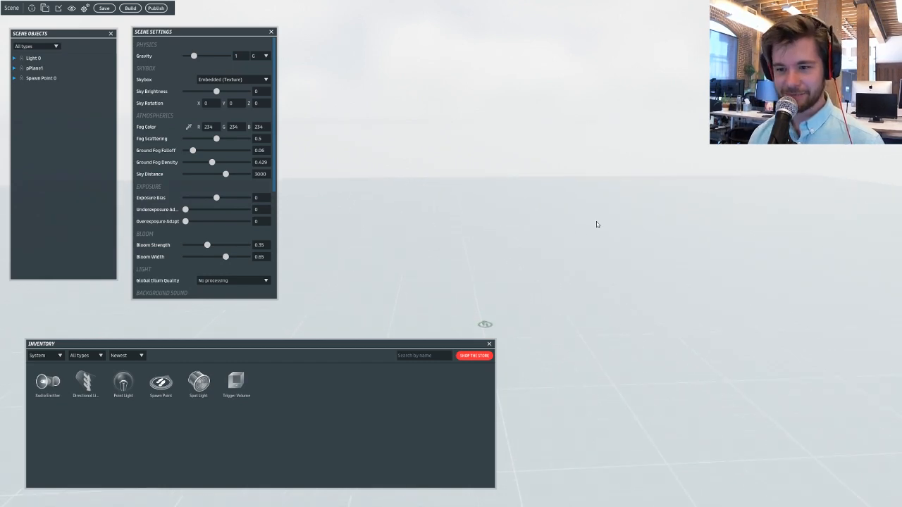
right_drag(596, 222, 527, 236)
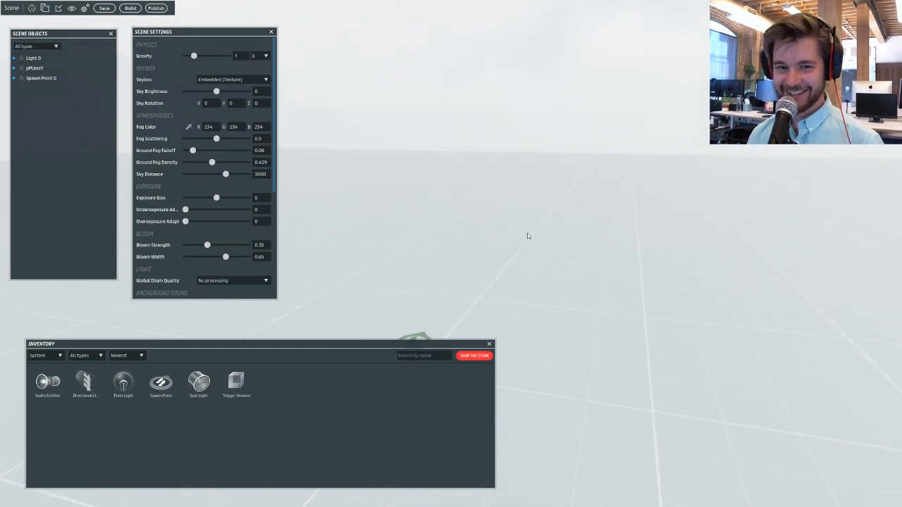
key(a)
key(s)
key(w)
key(a)
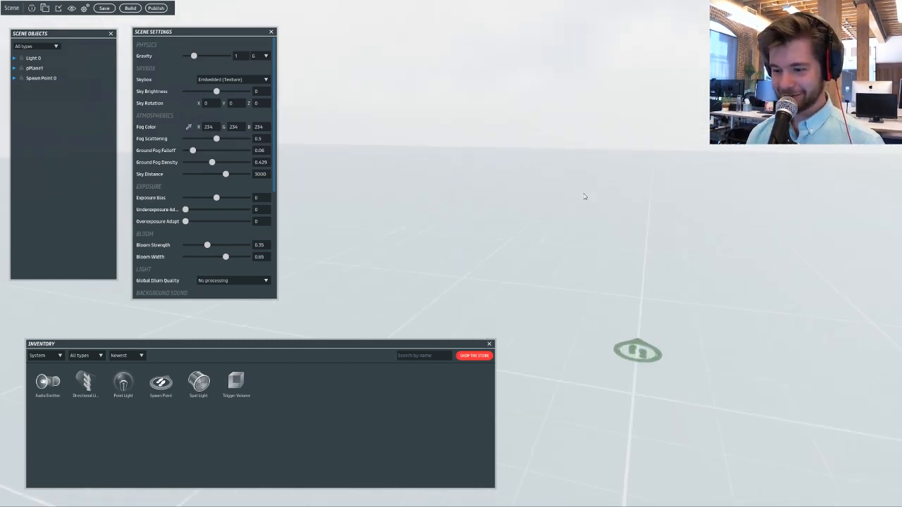
key(d)
right_drag(584, 196, 618, 173)
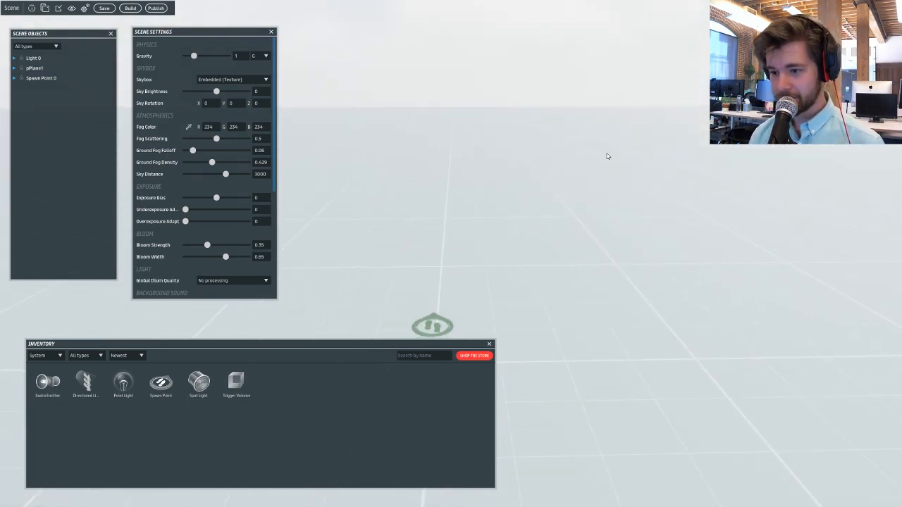
Select the ground plane pPlane1 and inspect its transform handles from above.
click(605, 152)
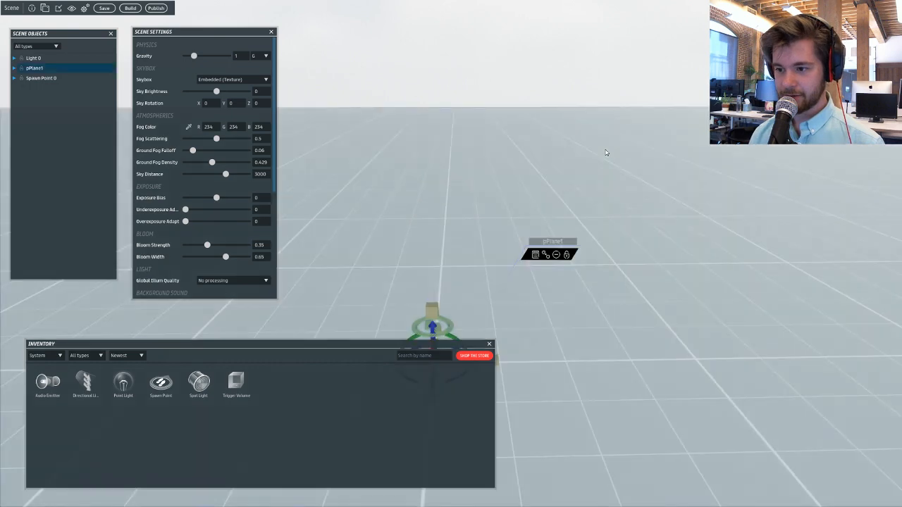
right_drag(598, 155, 520, 236)
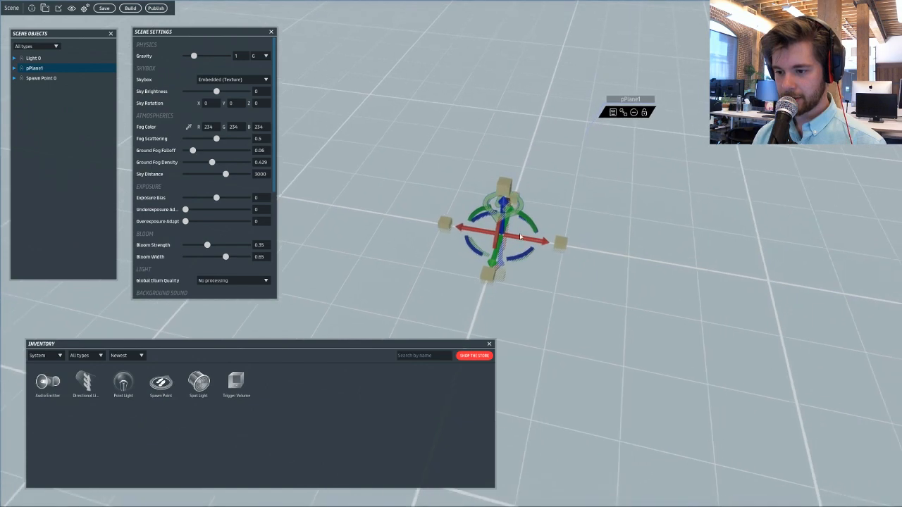
Try moving and rotating the ground plane pPlane1 freehand with its transform handles.
drag(503, 212, 521, 263)
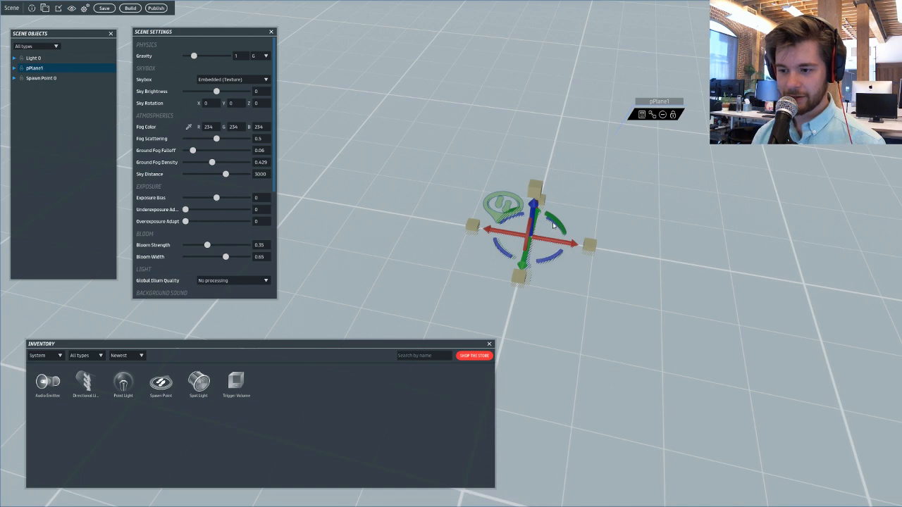
mouse_move(554, 226)
mouse_down()
mouse_move(501, 250)
mouse_move(540, 238)
mouse_move(553, 215)
mouse_move(584, 256)
mouse_move(479, 274)
mouse_move(504, 244)
mouse_move(558, 226)
mouse_move(541, 220)
mouse_move(556, 238)
mouse_up()
right_drag(541, 252, 564, 238)
mouse_move(571, 234)
mouse_down()
mouse_move(580, 254)
mouse_move(536, 266)
mouse_move(554, 229)
mouse_move(580, 238)
mouse_up()
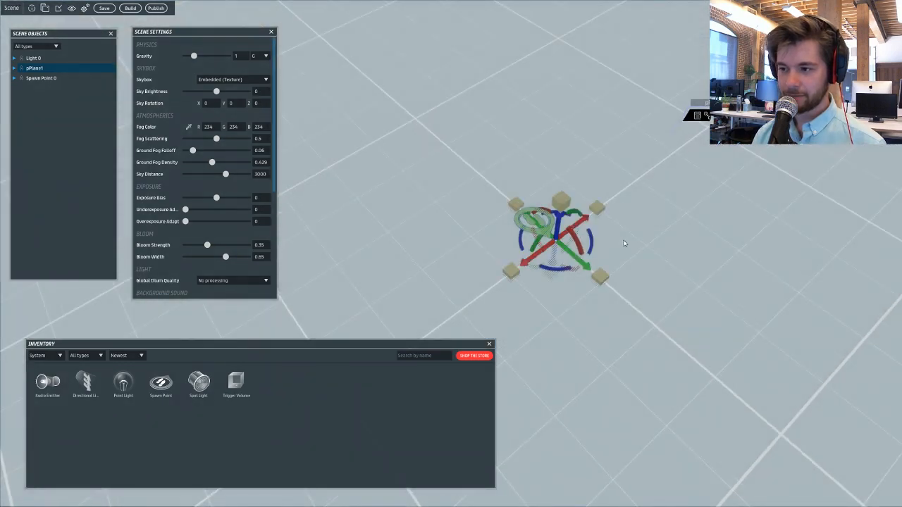
right_drag(624, 243, 629, 117)
key(s)
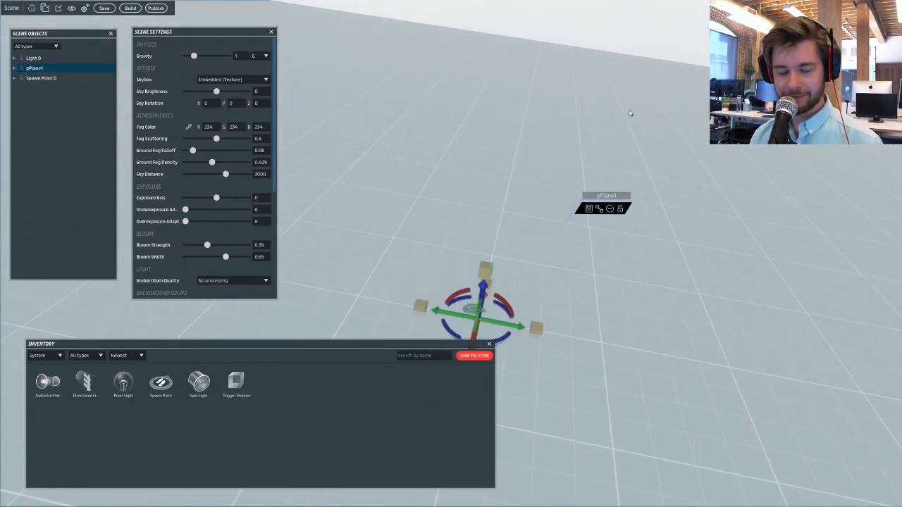
Open the properties of pPlane1 and set its position to 0 on X, Y and Z.
click(590, 210)
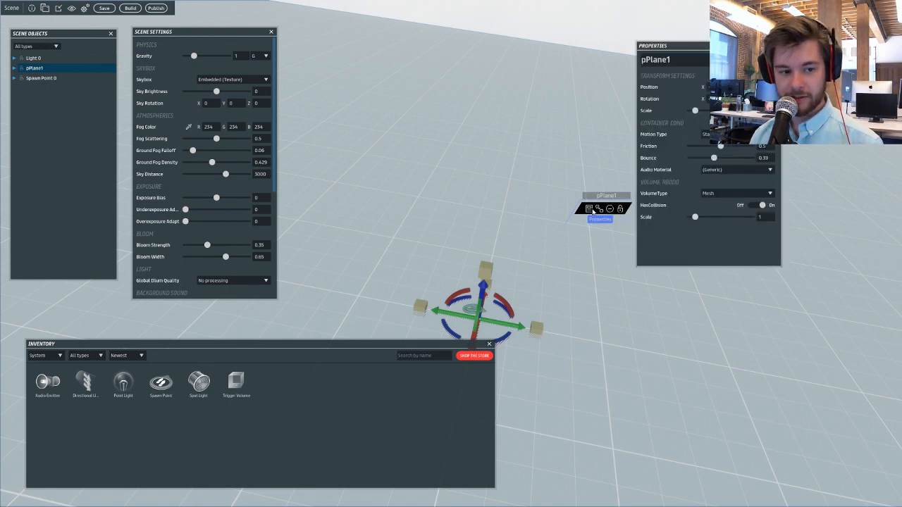
drag(667, 45, 328, 29)
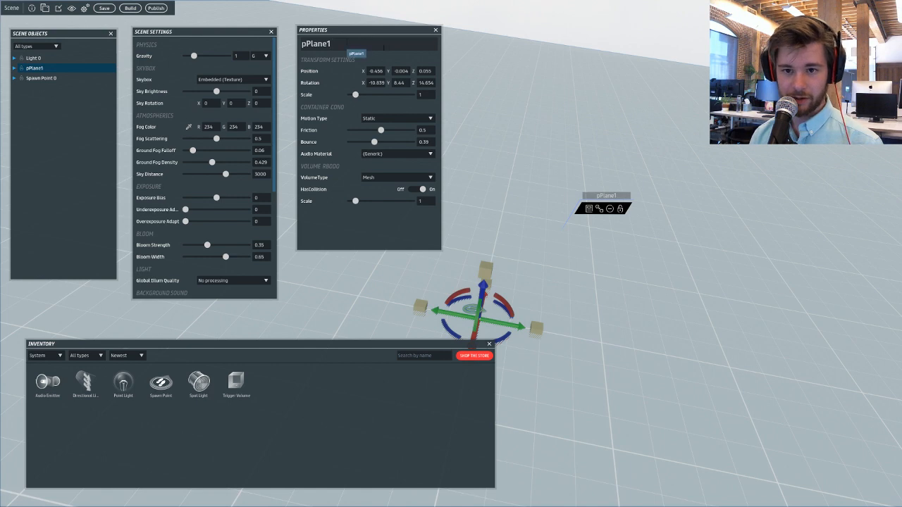
drag(306, 43, 323, 43)
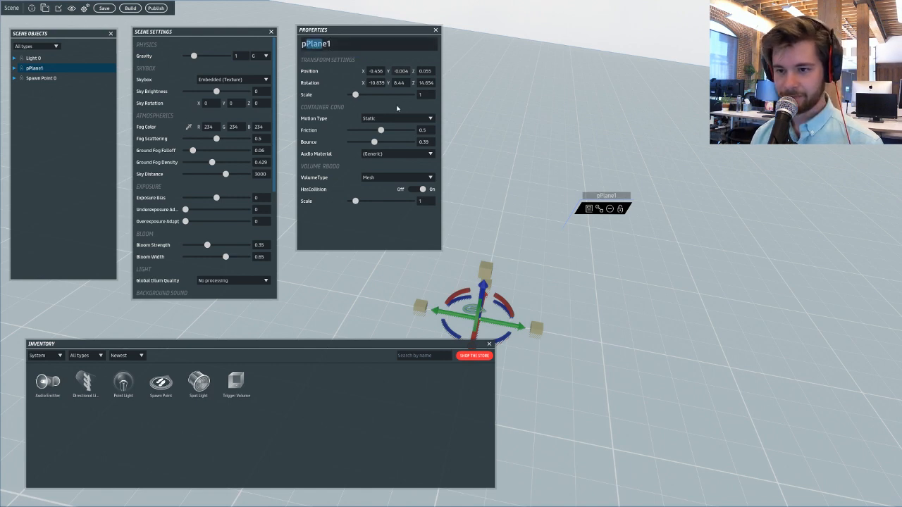
click(372, 71)
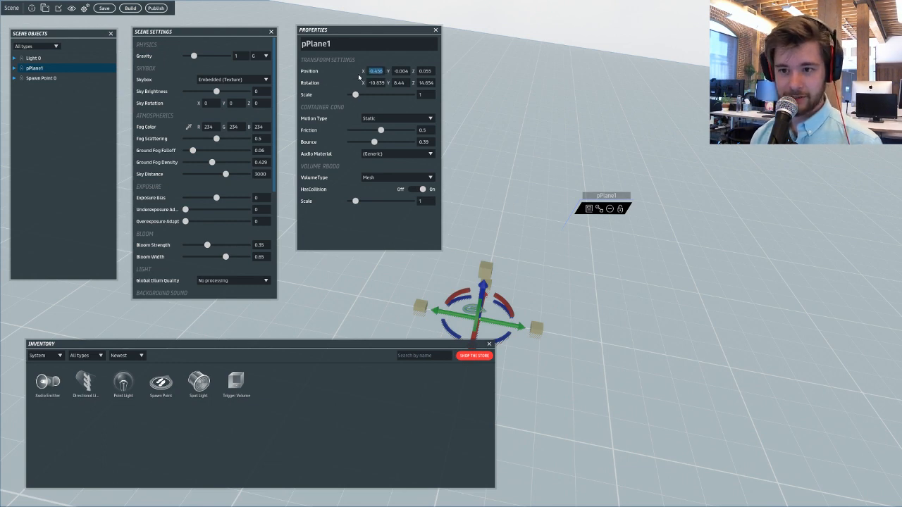
text(0)
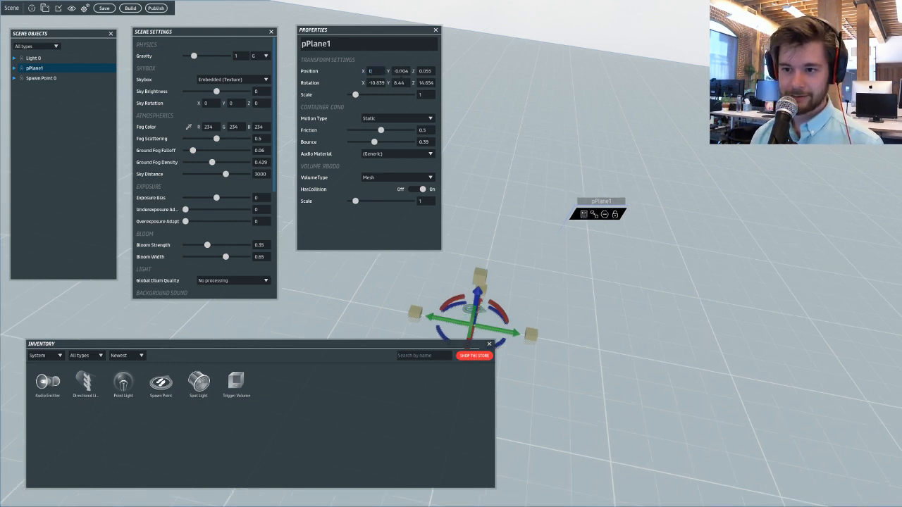
key(Tab)
text(0)
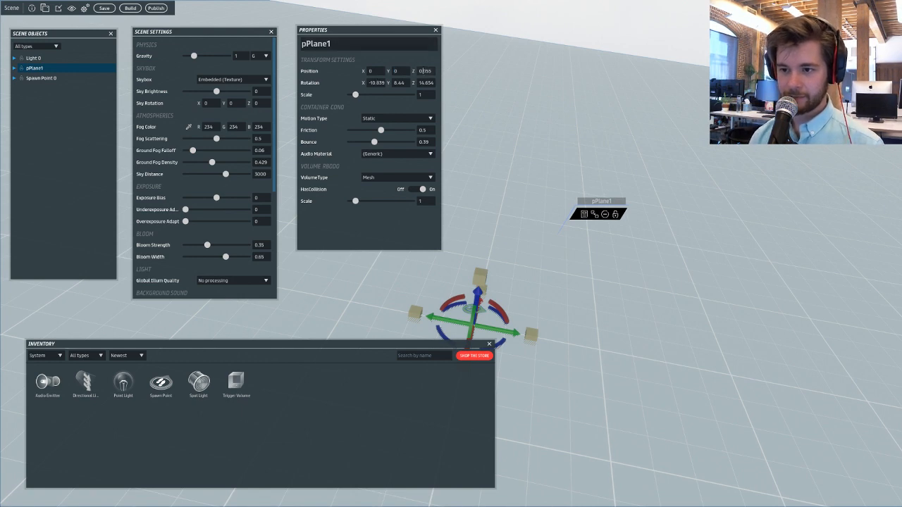
key(Tab)
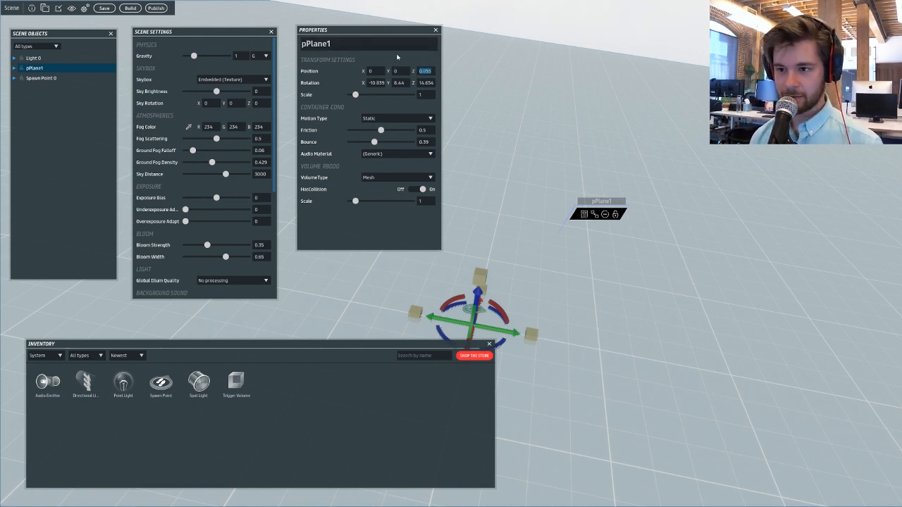
key(Return)
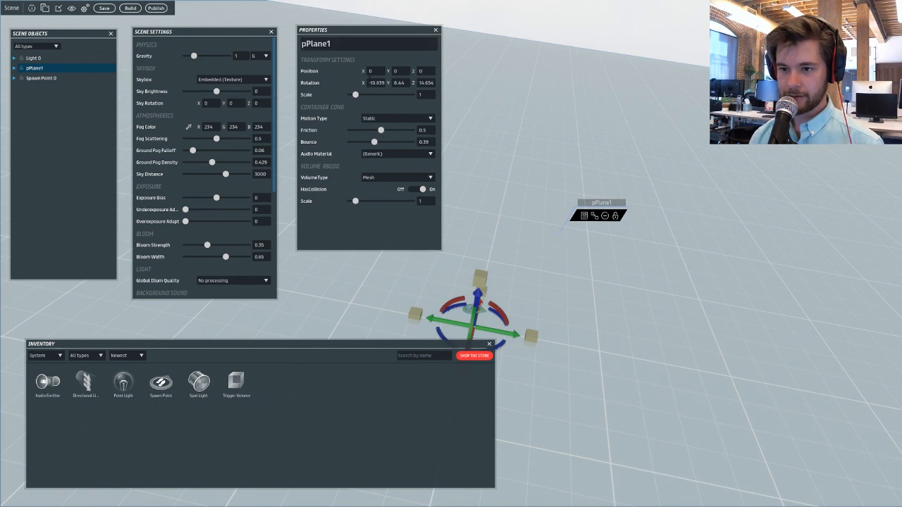
Set the rotation of pPlane1 to 0 on X, Y and Z so the ground lies level.
key(ctrl+a)
text(0)
key(Return)
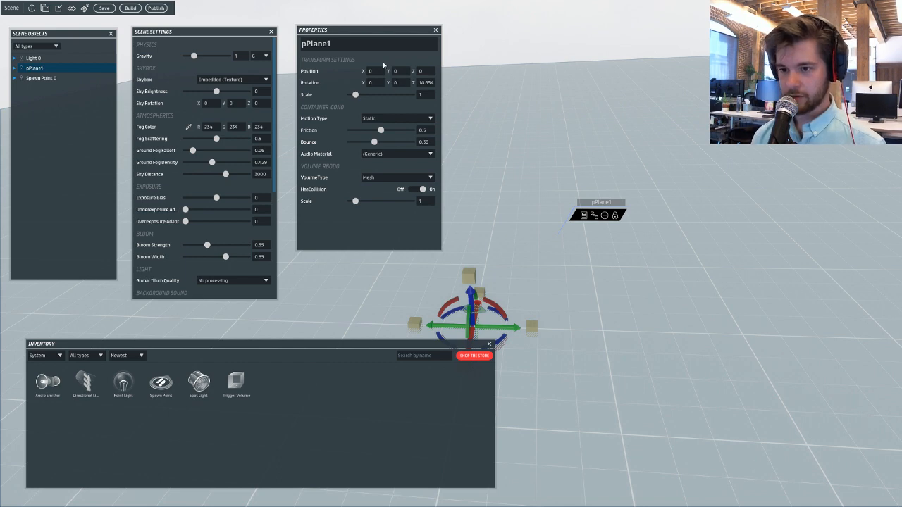
text(0)
key(Return)
key(ctrl+a)
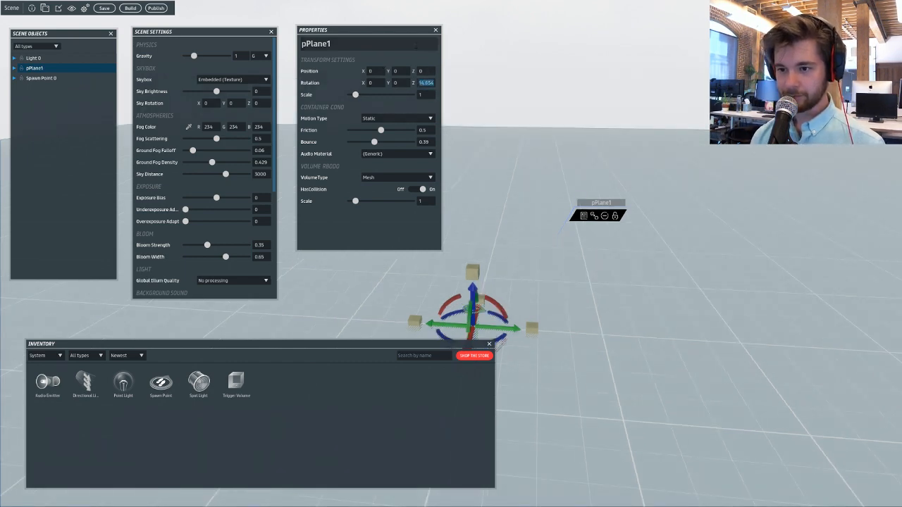
text(0)
key(Return)
right_drag(618, 85, 637, 238)
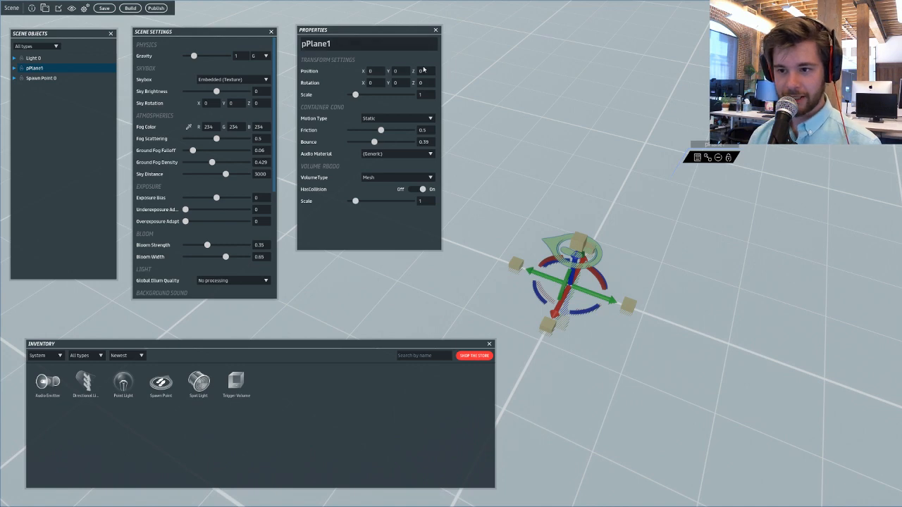
Close the Properties and Scene Settings windows.
click(437, 30)
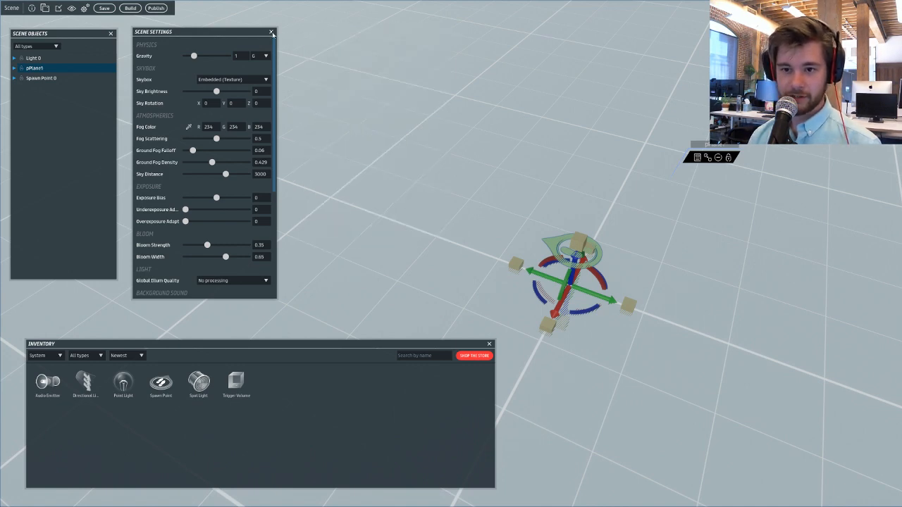
click(272, 33)
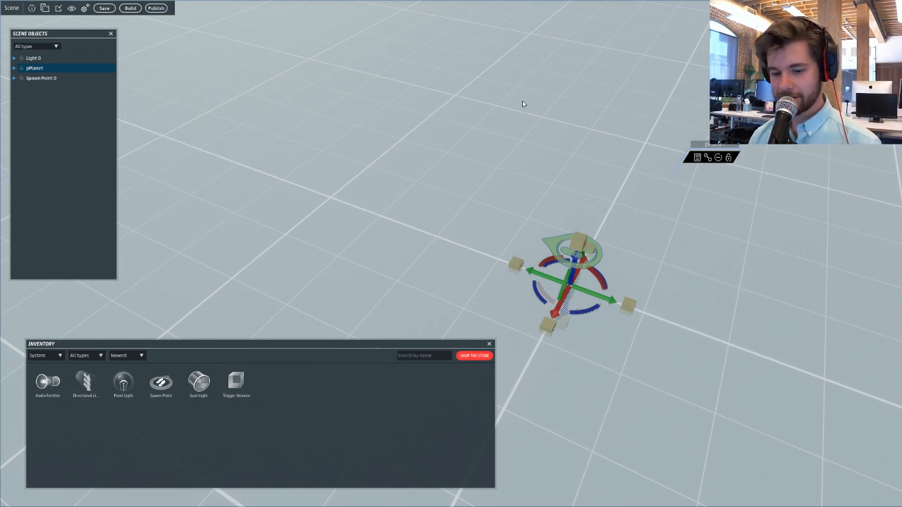
right_drag(549, 102, 499, 89)
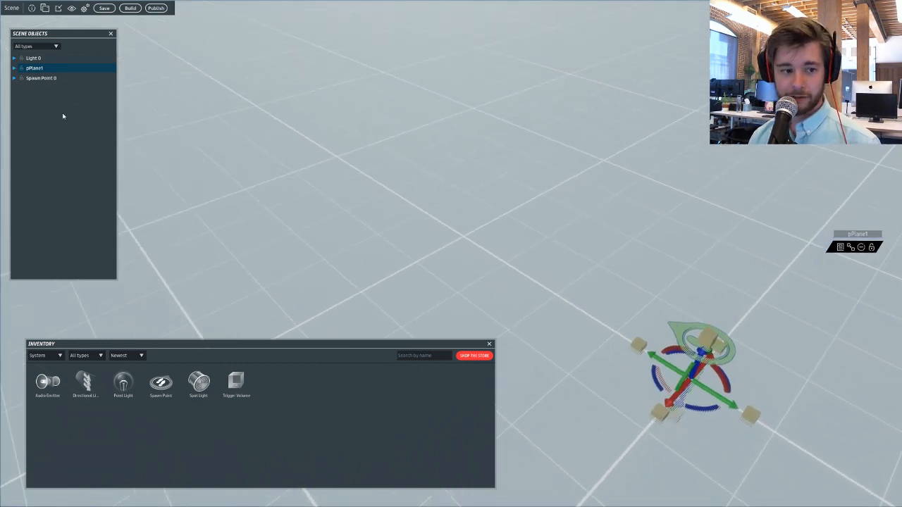
Try selecting pPlane1 from the scene objects list and directly in the scene, clearing the selection each time.
double_click(77, 68)
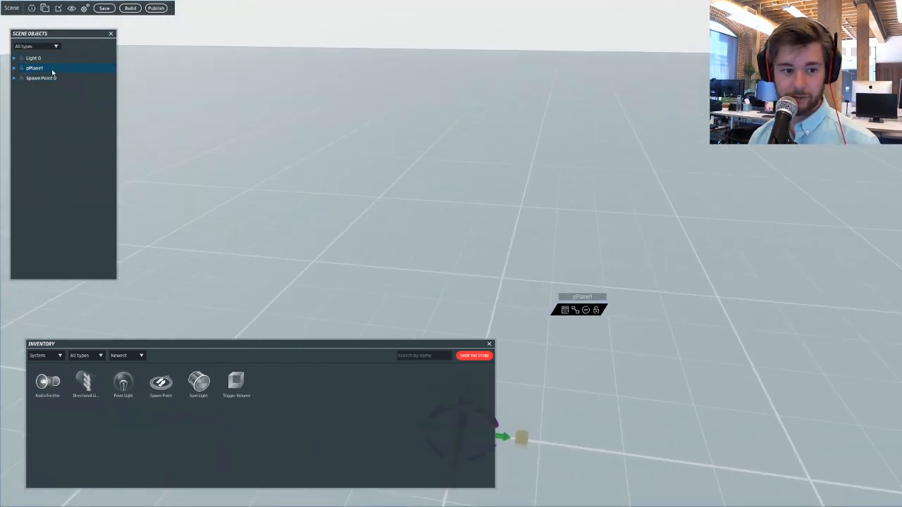
right_drag(429, 172, 387, 106)
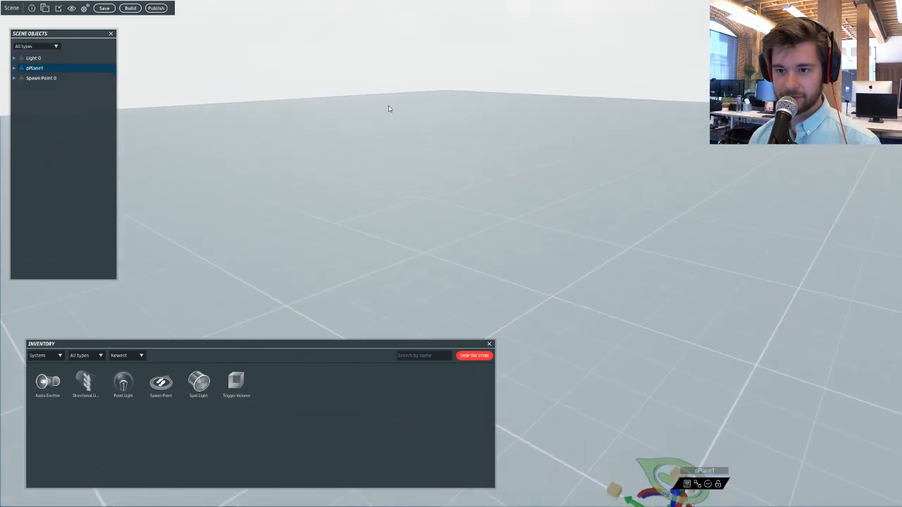
click(377, 75)
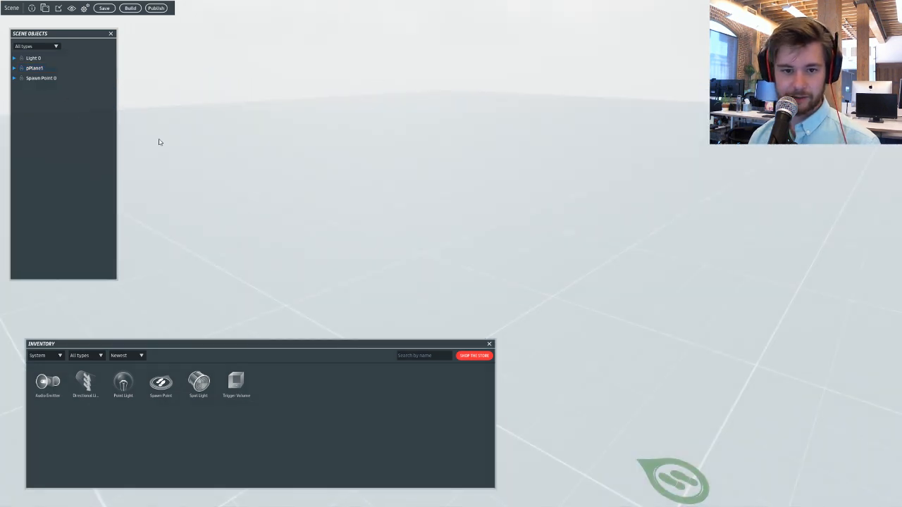
click(538, 243)
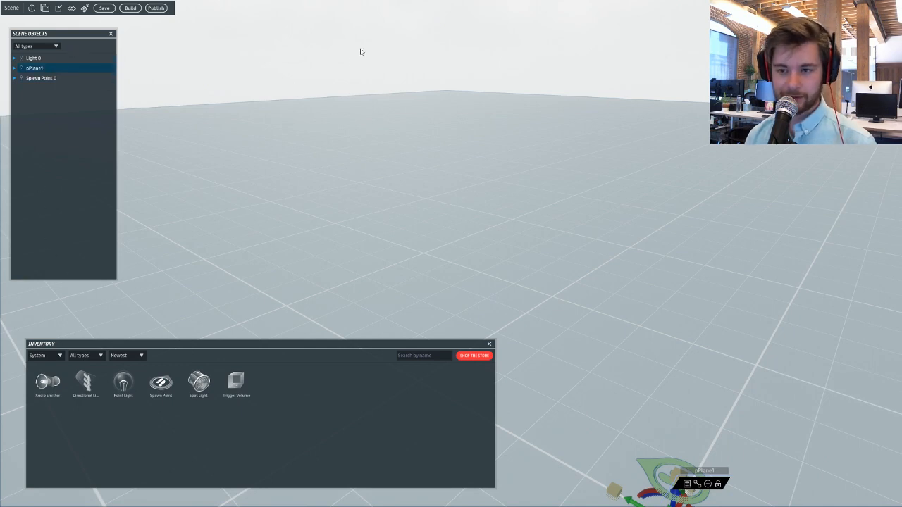
right_drag(346, 58, 433, 55)
click(218, 73)
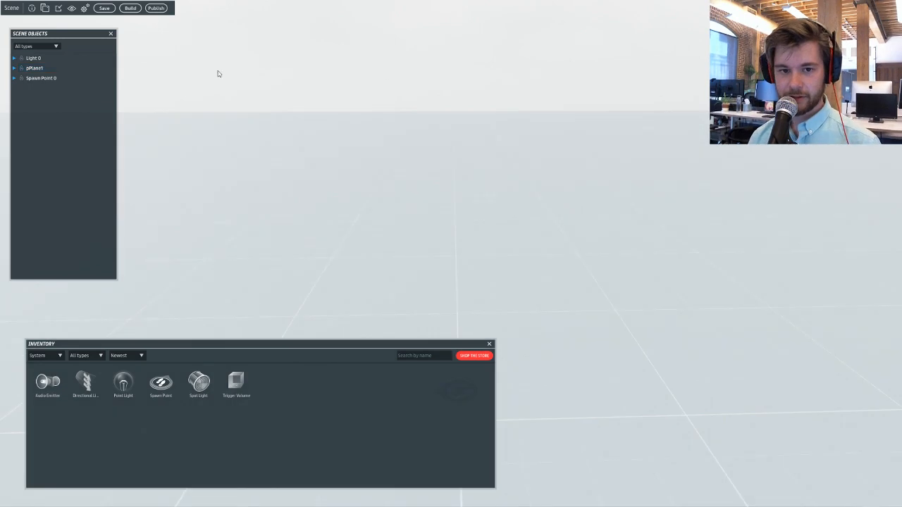
Select Spawn Point 0 from the scene objects list and view it up close from different angles.
click(60, 79)
click(54, 80)
right_drag(323, 105, 482, 116)
scroll(481, 116, down, 2)
key(d)
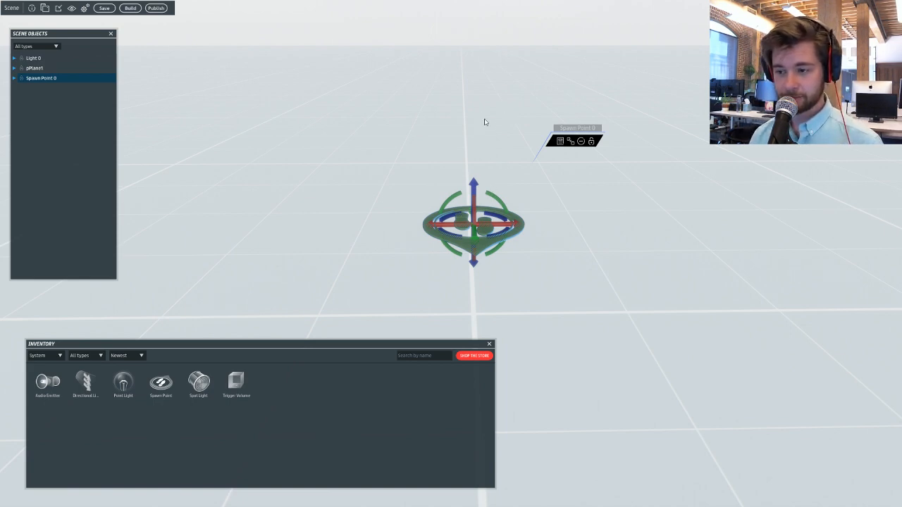
mouse_move(484, 122)
right_down()
mouse_move(486, 161)
mouse_move(510, 164)
mouse_move(492, 133)
right_up()
key(a)
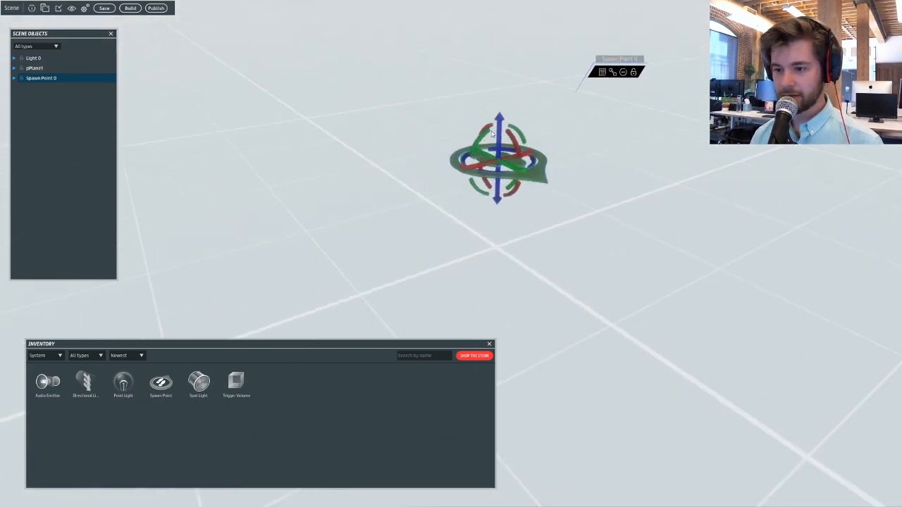
Tilt Spawn Point 0 and reset its rotation to 0, and turn it about its vertical axis to face another direction.
drag(492, 133, 471, 166)
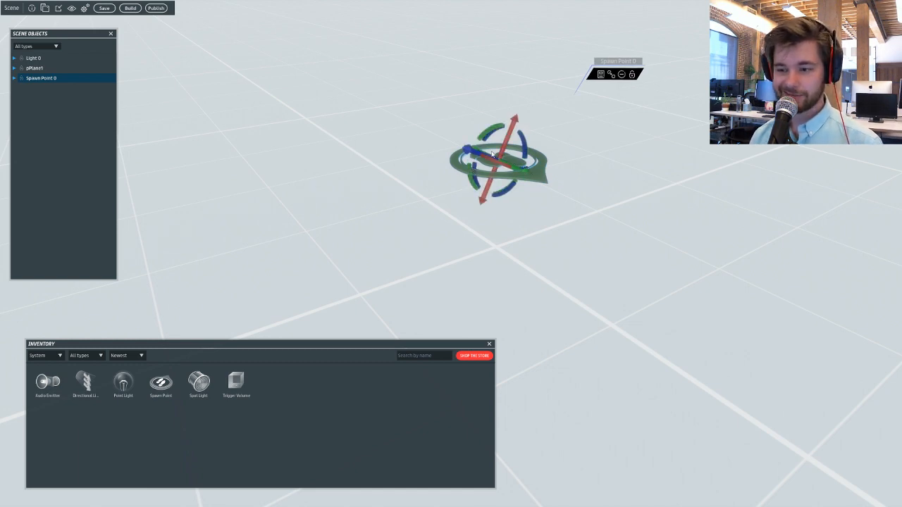
click(601, 74)
double_click(407, 83)
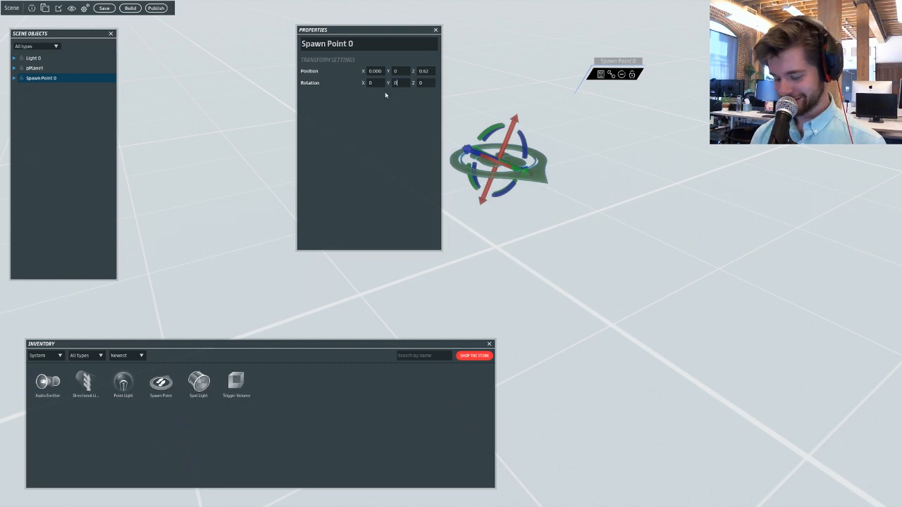
text(0)
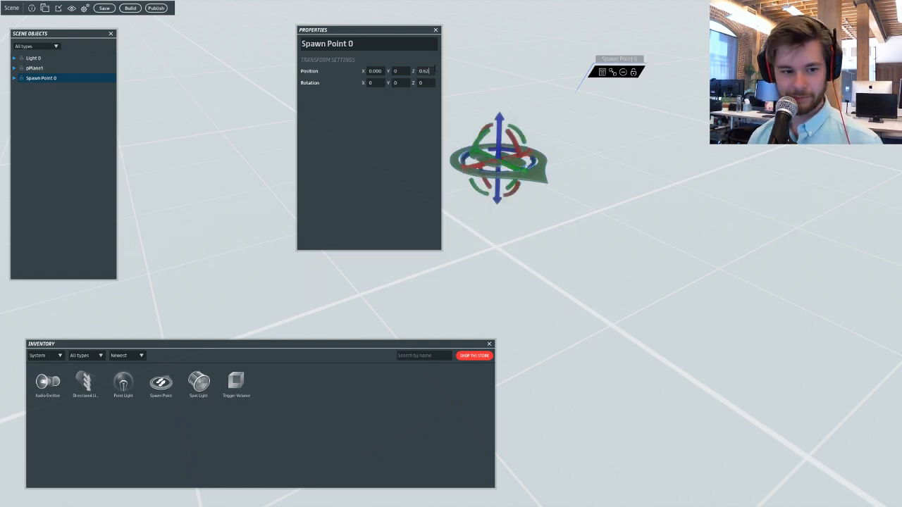
click(436, 31)
drag(522, 169, 384, 158)
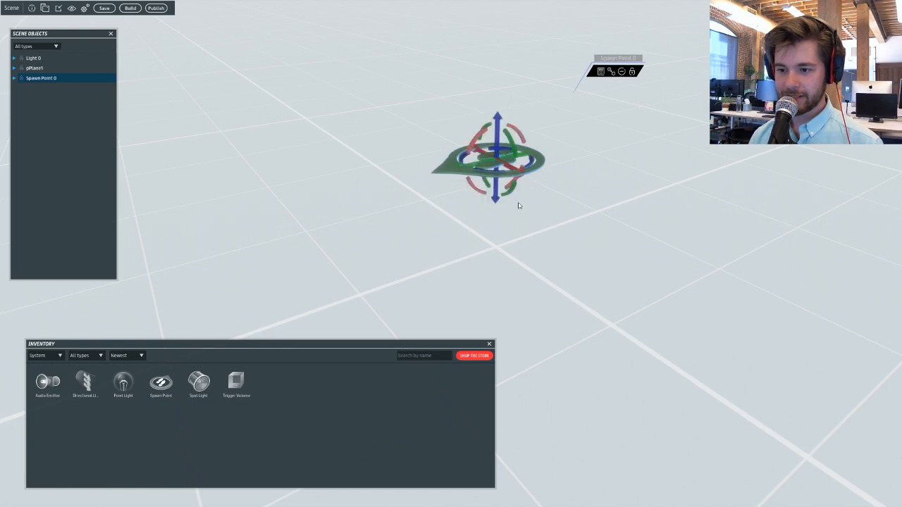
Select Light 0 from the scene objects list, look at its direction arrows in the sky and delete it.
right_drag(540, 208, 437, 156)
click(78, 59)
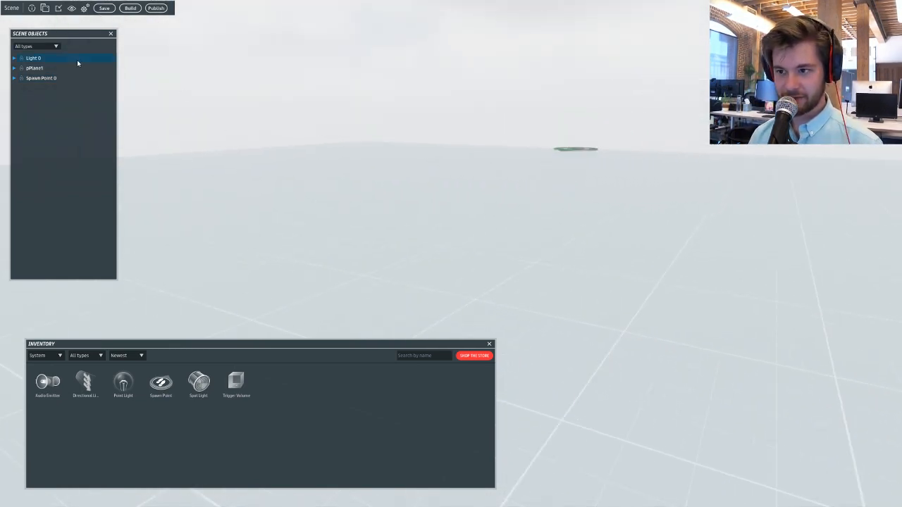
right_drag(402, 221, 277, 113)
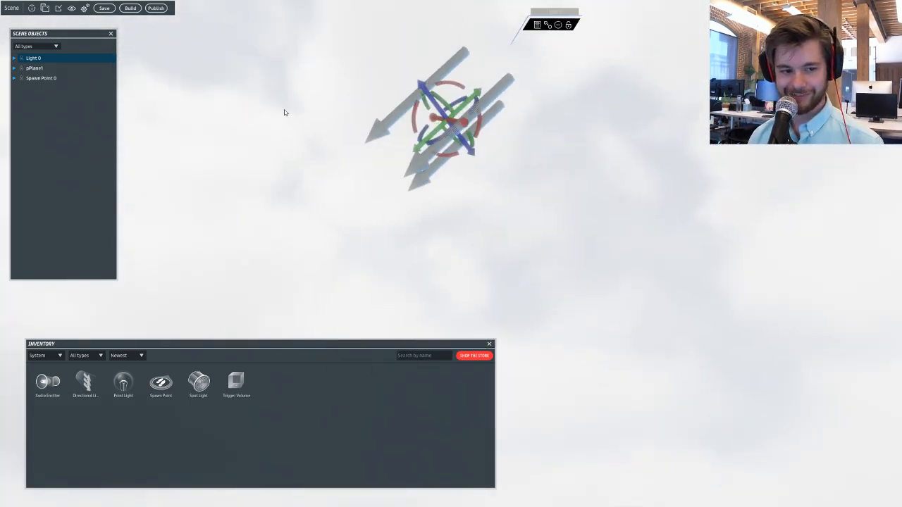
key(a)
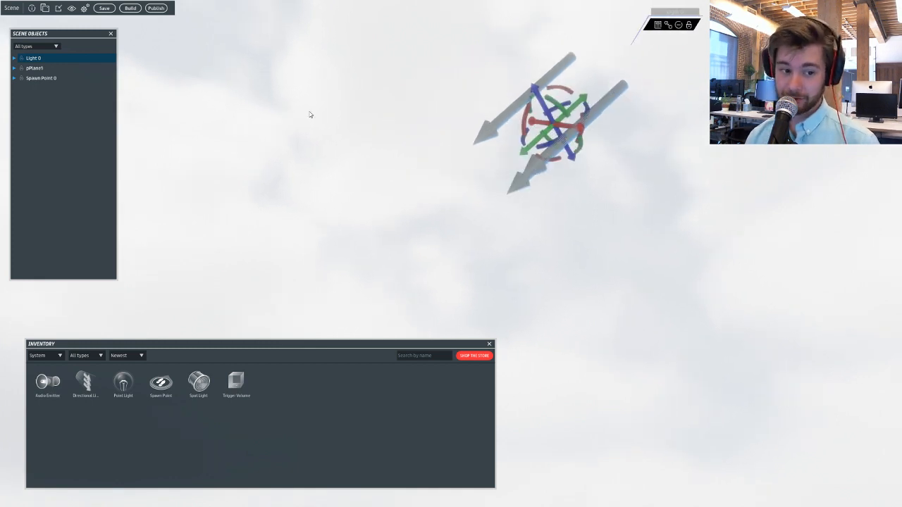
right_drag(303, 116, 304, 117)
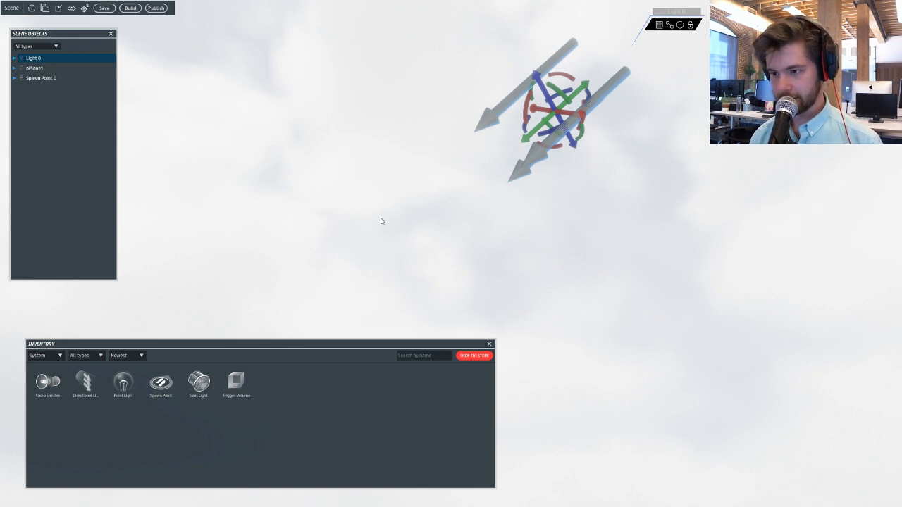
key(Delete)
Add a Directional Light from the system inventory and rotate it freehand so its arrows point diagonally down.
right_drag(341, 222, 325, 329)
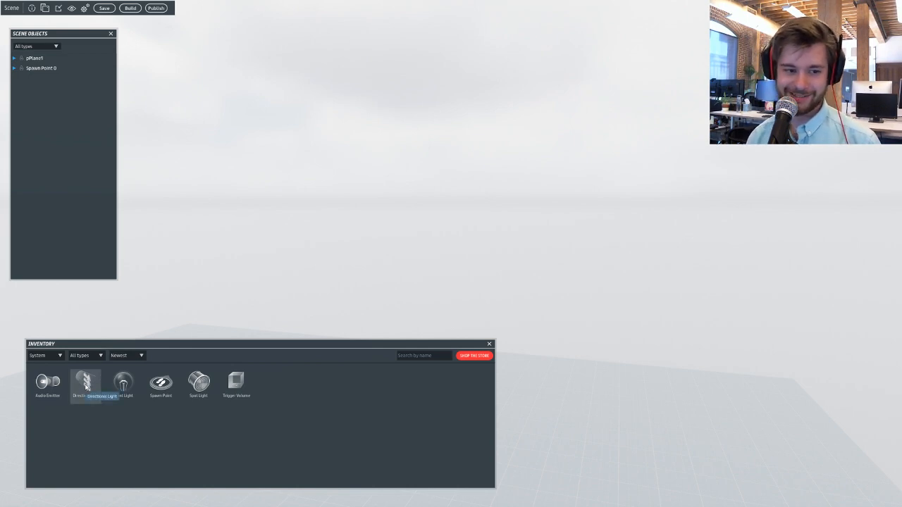
click(86, 384)
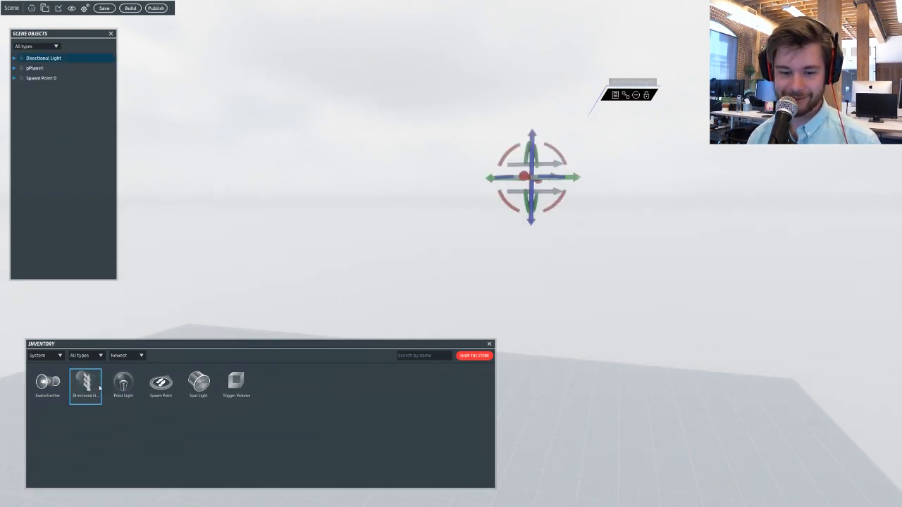
drag(555, 152, 515, 239)
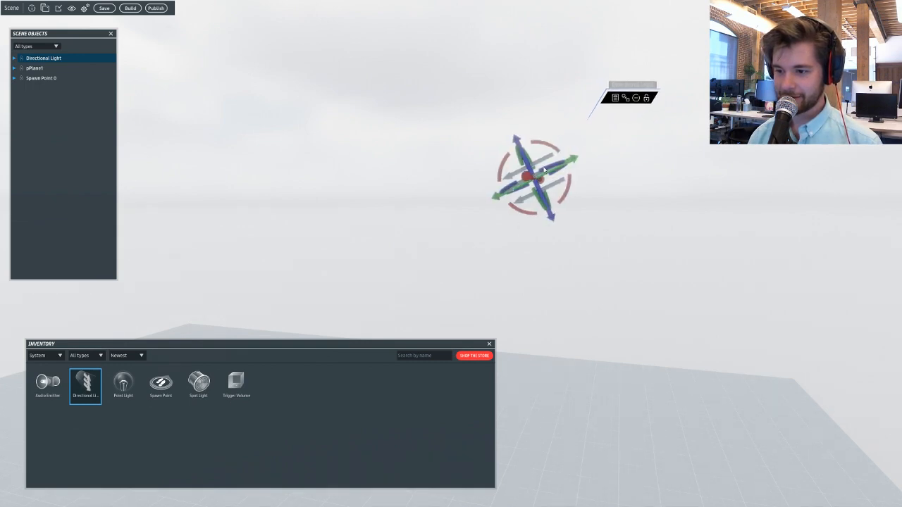
Open the Directional Light's properties and raise its intensity slightly to about 7.36.
click(542, 169)
right_drag(546, 172, 544, 142)
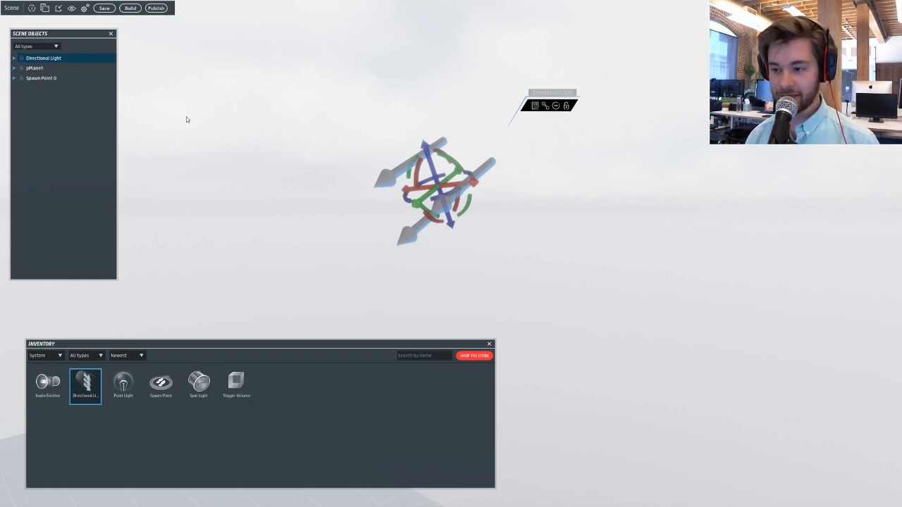
click(534, 105)
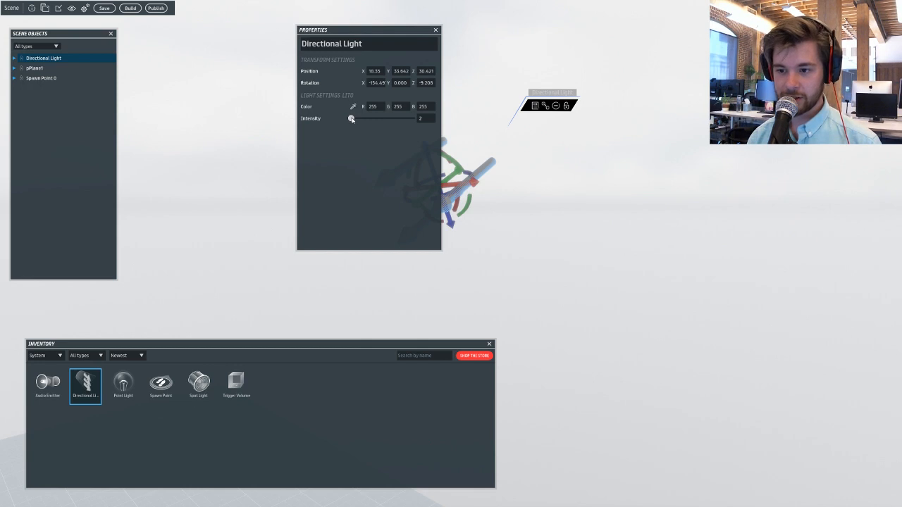
mouse_move(352, 118)
mouse_down()
mouse_move(381, 119)
mouse_move(355, 119)
mouse_up()
Change the Directional Light's color to orange, RGB 215, 95, 46, and accept it.
click(354, 106)
click(496, 194)
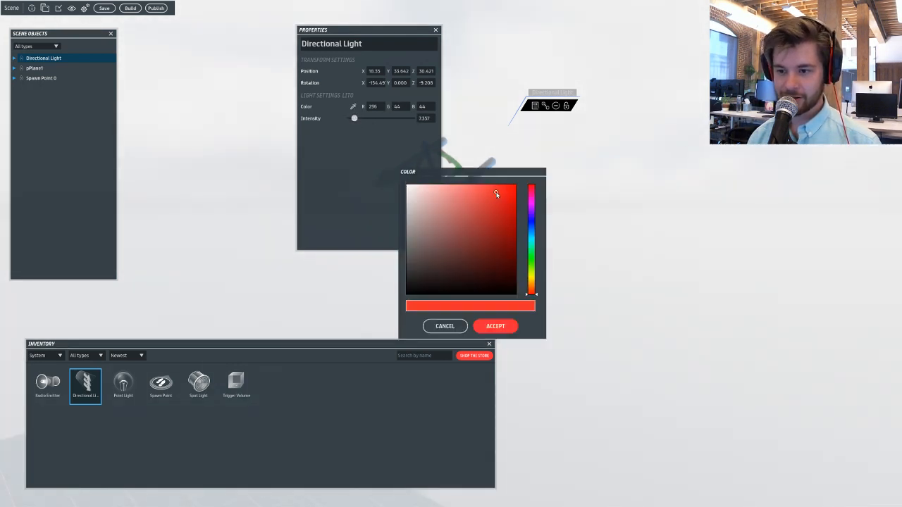
click(499, 211)
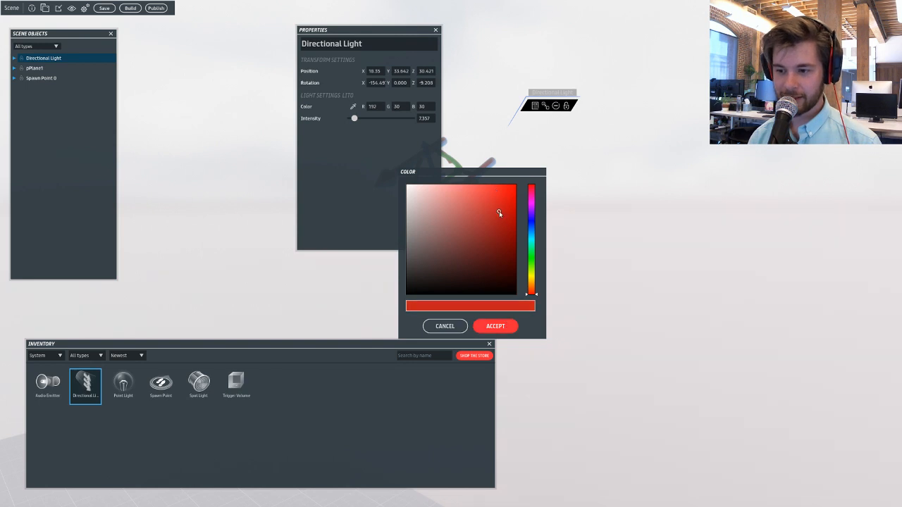
click(531, 288)
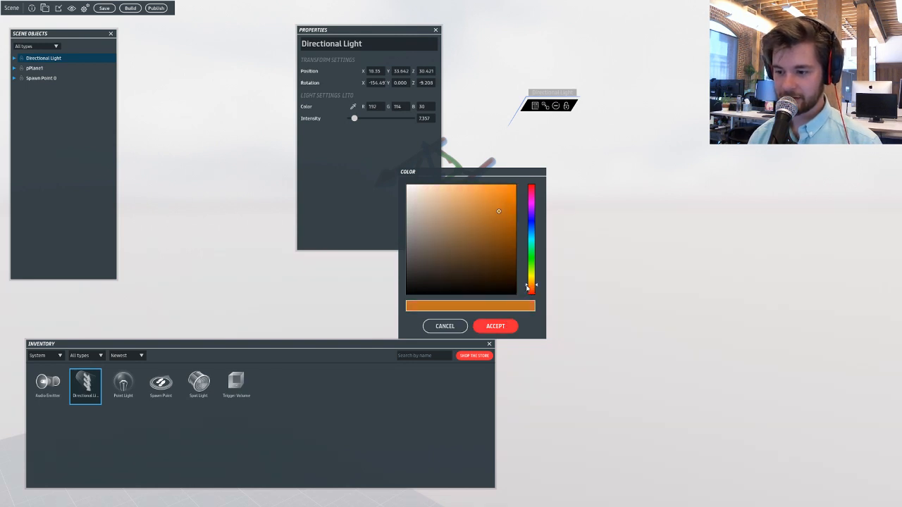
click(530, 289)
click(495, 207)
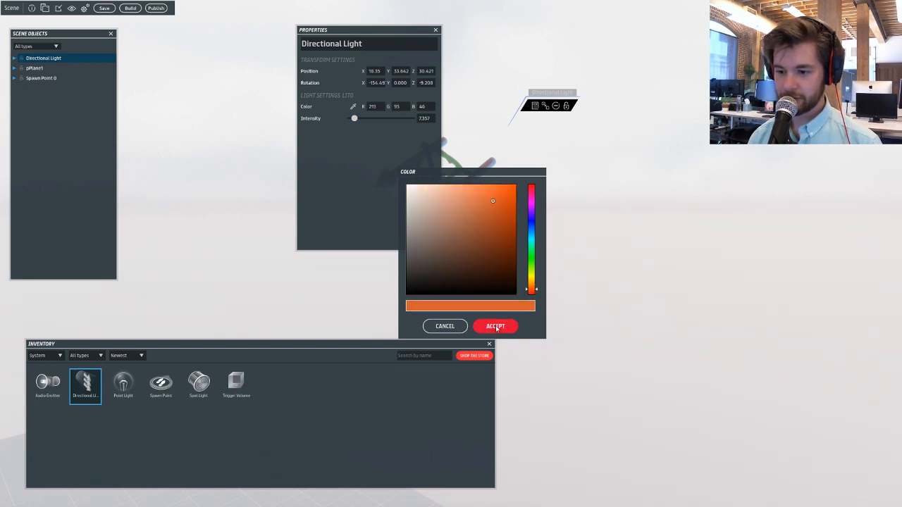
click(496, 326)
Raise the Directional Light's intensity to about 33 and look at the effect on the ground plane.
drag(358, 121, 370, 118)
right_drag(342, 268, 217, 270)
right_drag(636, 223, 503, 174)
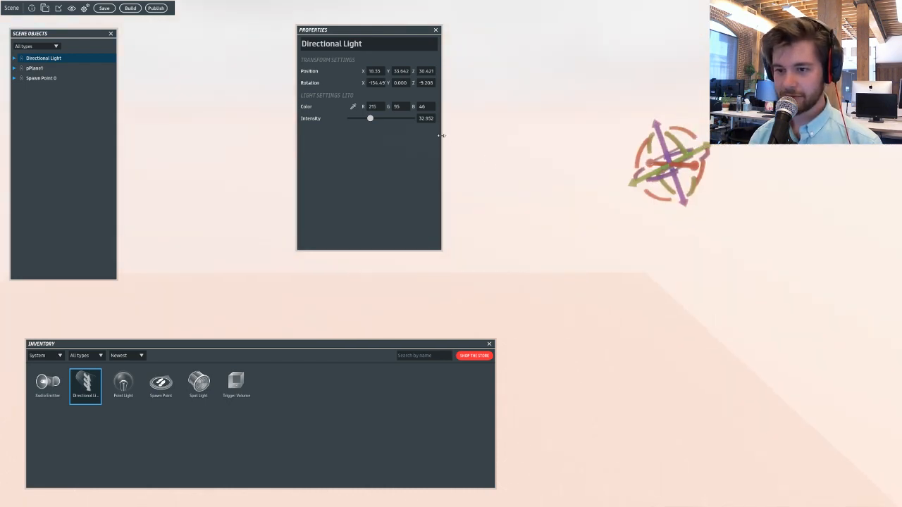
Set the Directional Light's intensity to 2 and close its properties.
click(426, 119)
text(2)
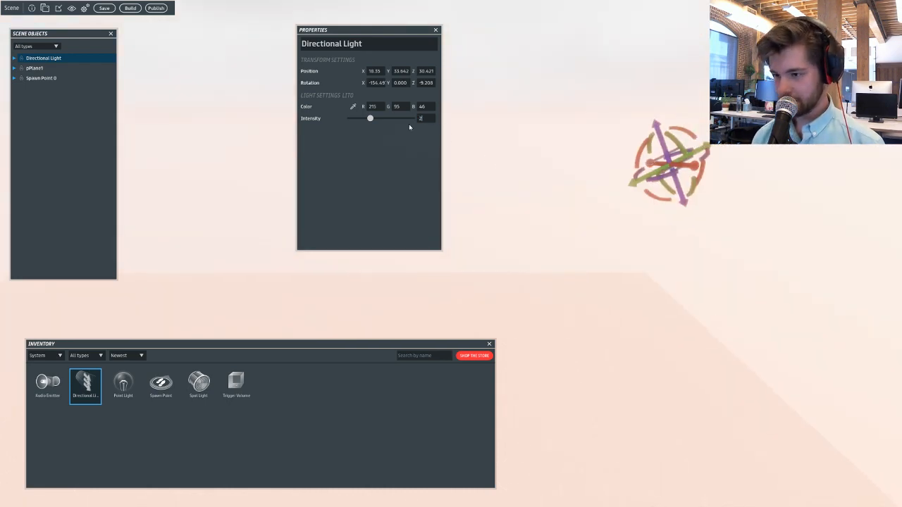
key(Return)
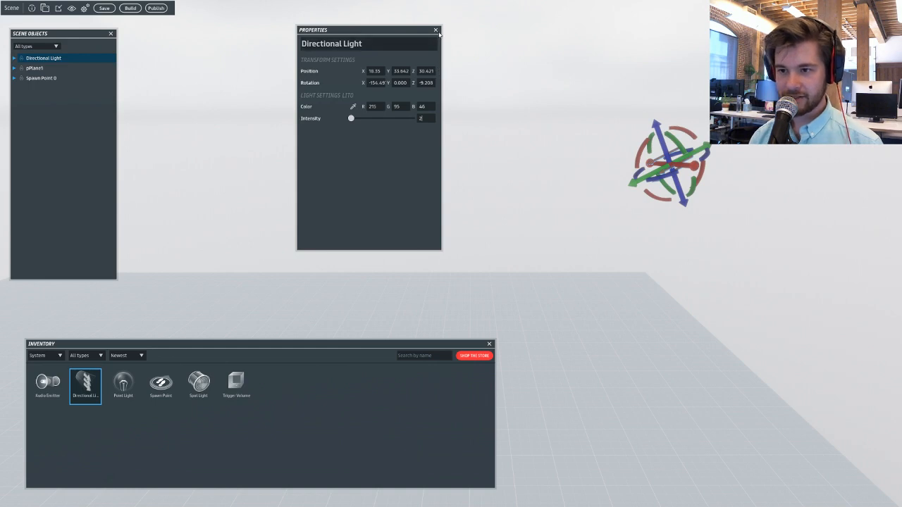
click(435, 31)
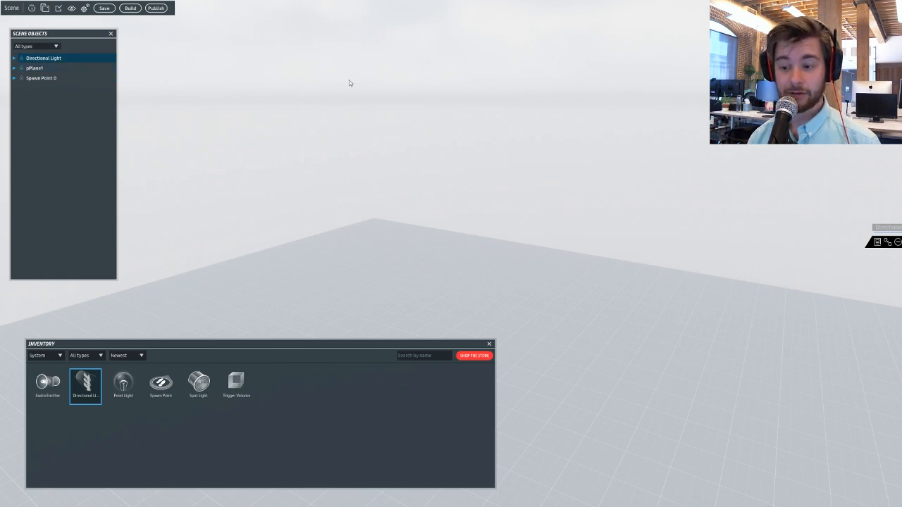
right_drag(349, 84, 491, 149)
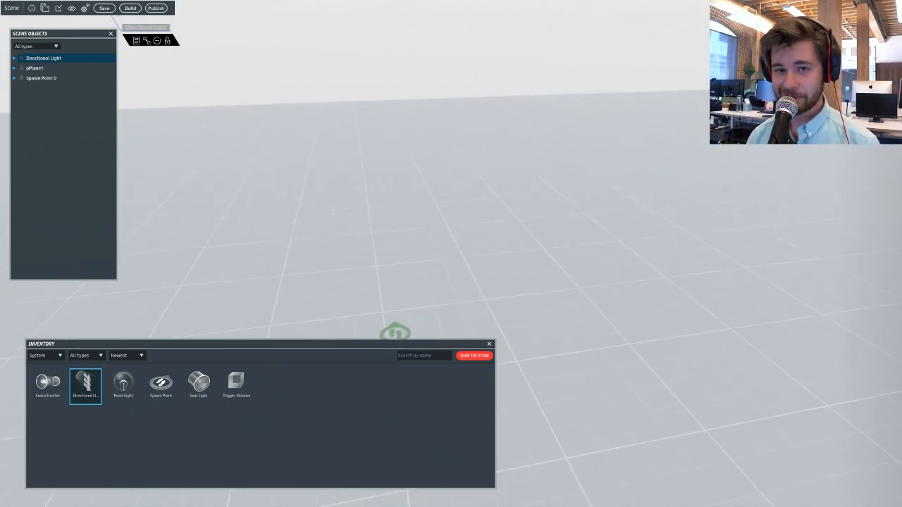
right_drag(602, 115, 562, 119)
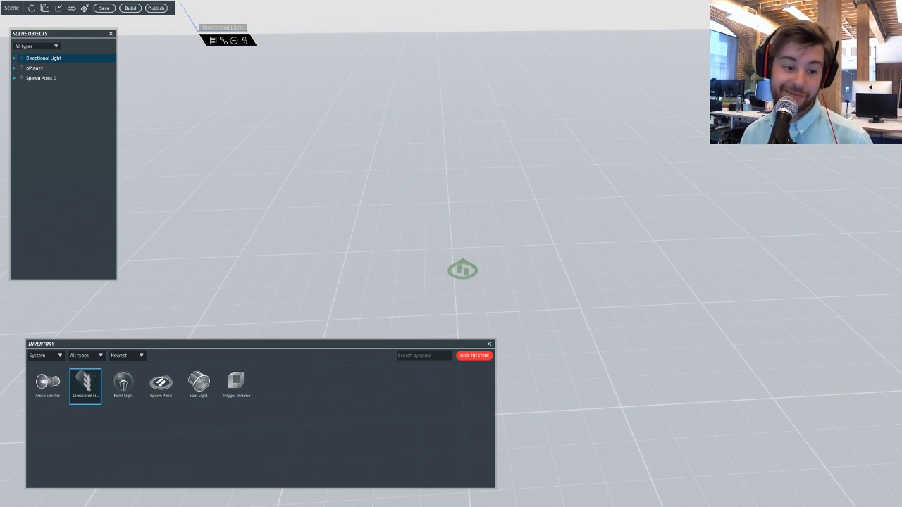
mouse_move(414, 235)
right_down()
mouse_move(397, 230)
mouse_move(405, 227)
right_up()
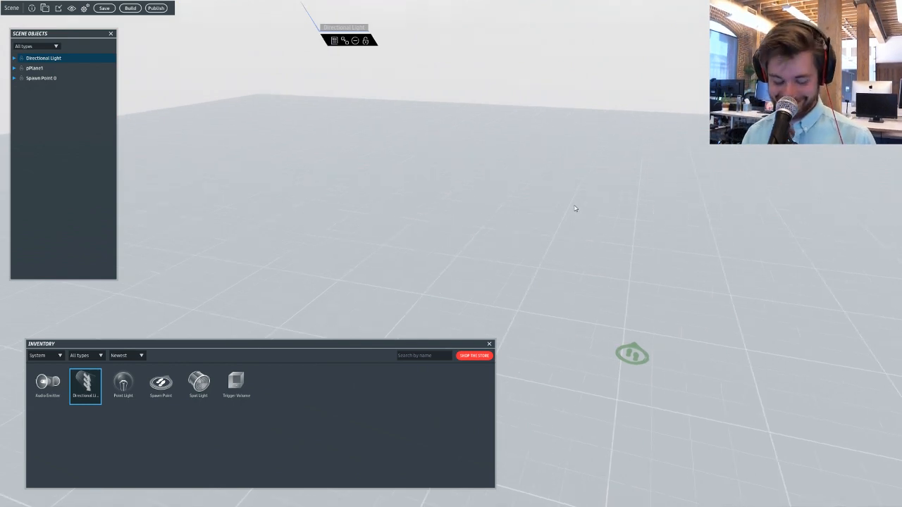
right_drag(571, 206, 619, 181)
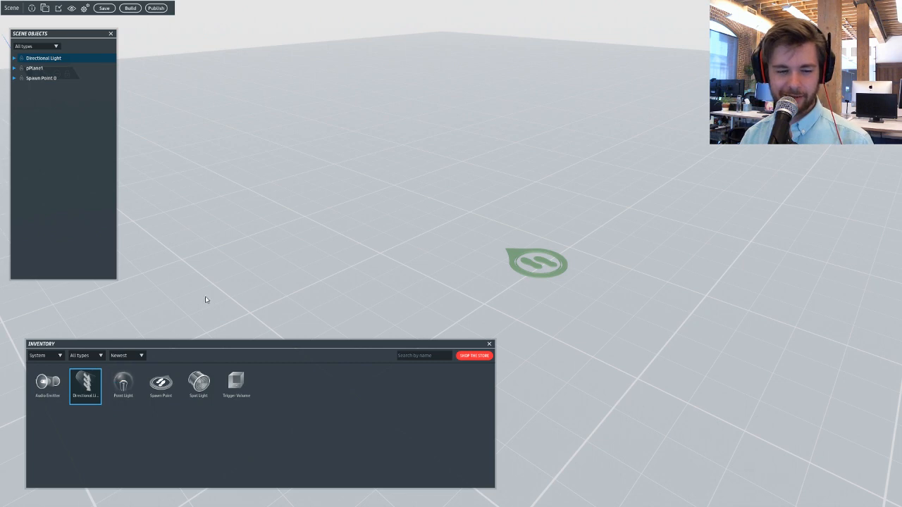
Add another Spawn Point from the system inventory onto the ground plane, some distance from Spawn Point 0.
mouse_move(206, 295)
middle_down()
mouse_move(445, 285)
mouse_move(398, 265)
middle_up()
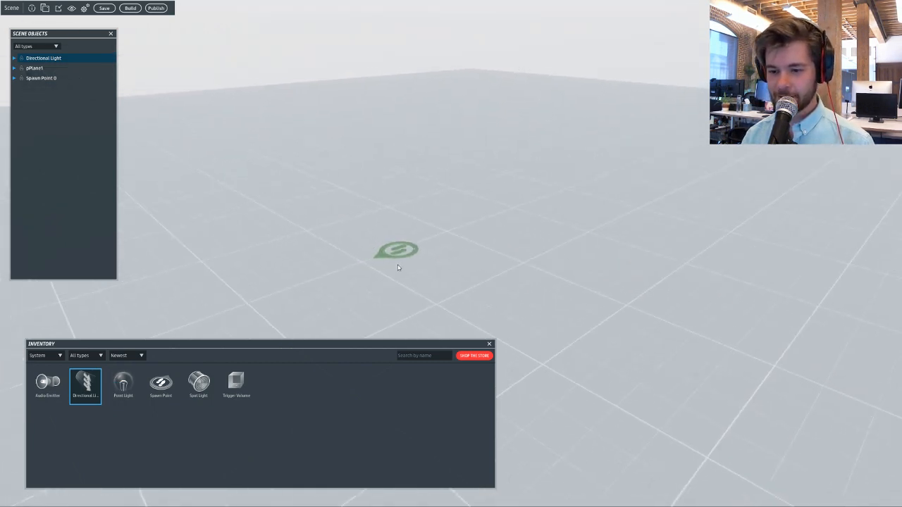
click(400, 260)
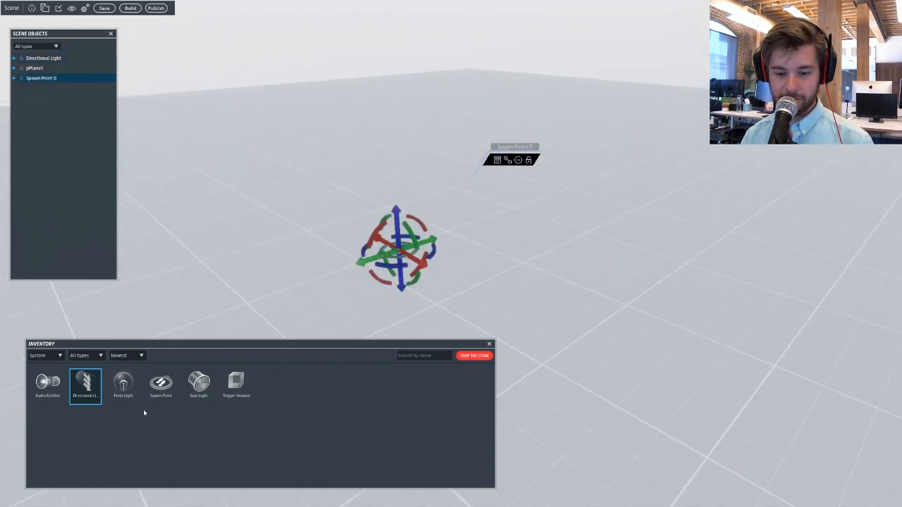
click(155, 390)
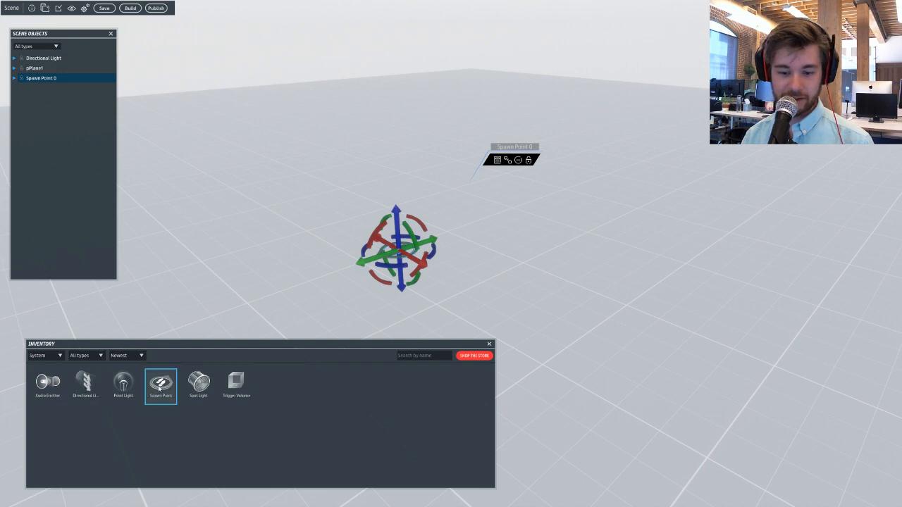
drag(159, 388, 269, 178)
right_drag(274, 255, 218, 240)
drag(255, 222, 245, 184)
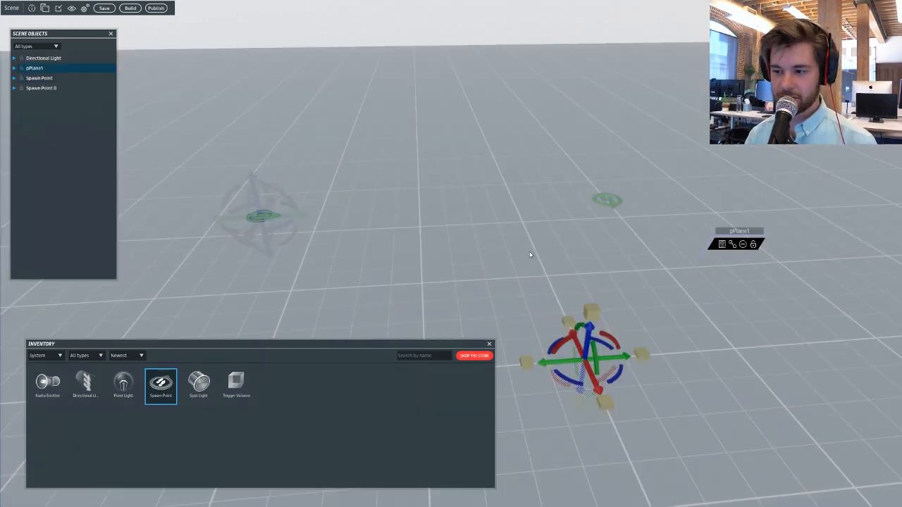
Select the newly added Spawn Point in the scene and focus the view on it.
click(529, 251)
click(608, 201)
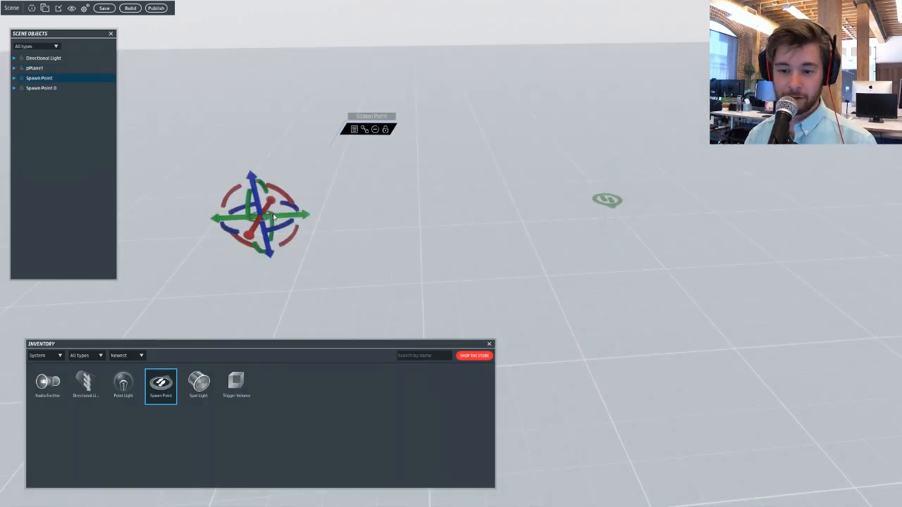
click(271, 214)
key(f)
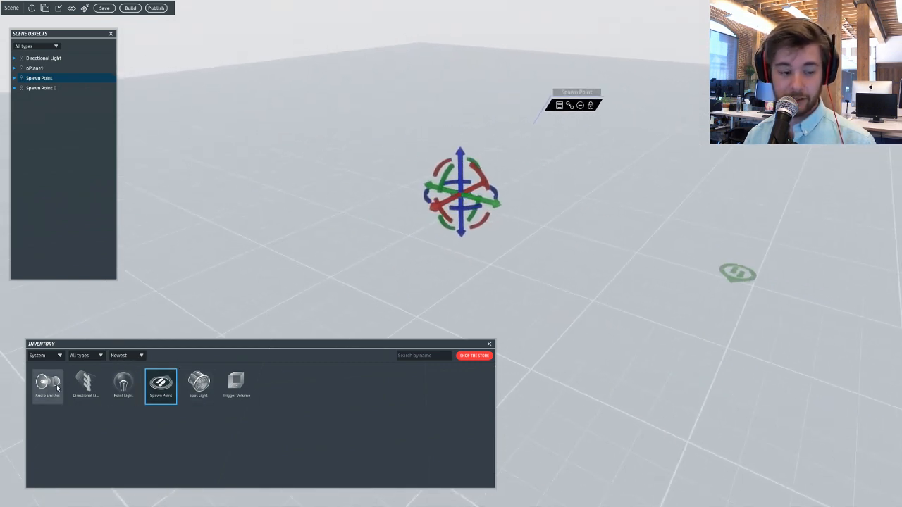
Try to add a second Directional Light from the system inventory to the sky.
click(133, 391)
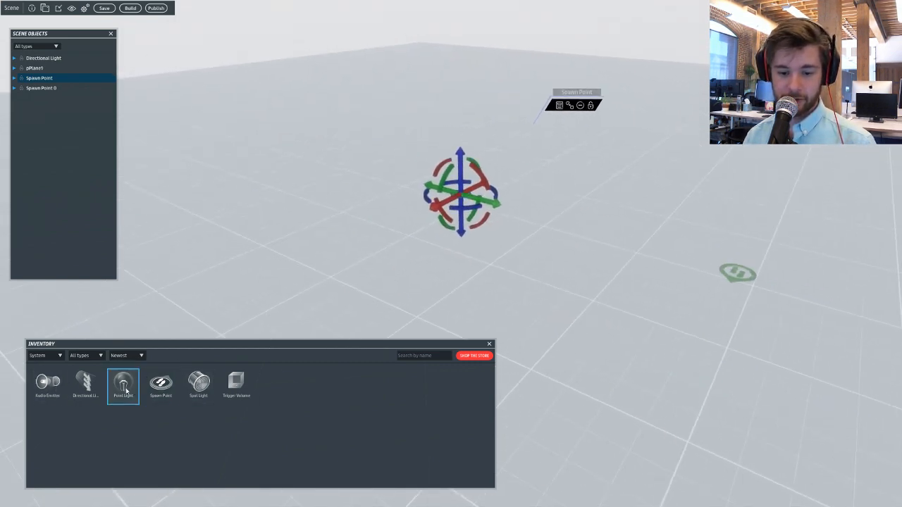
click(95, 384)
right_drag(423, 106, 646, 153)
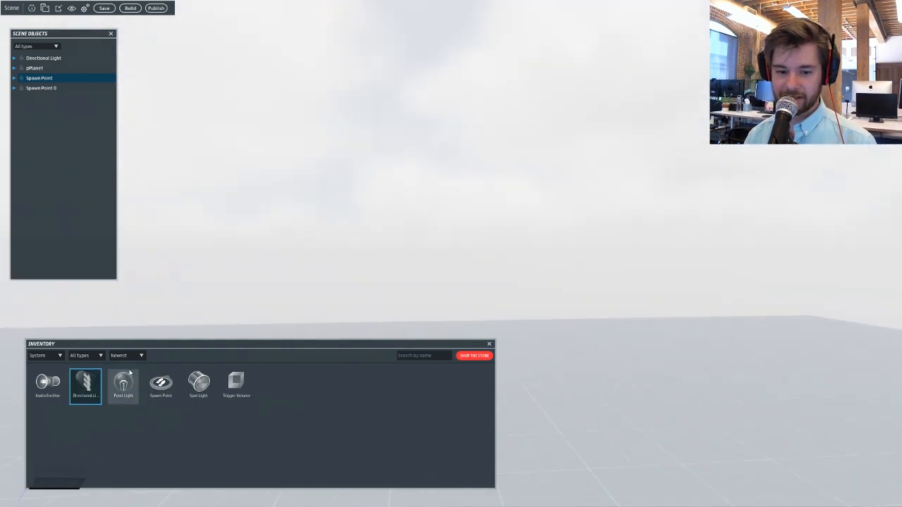
drag(85, 384, 324, 225)
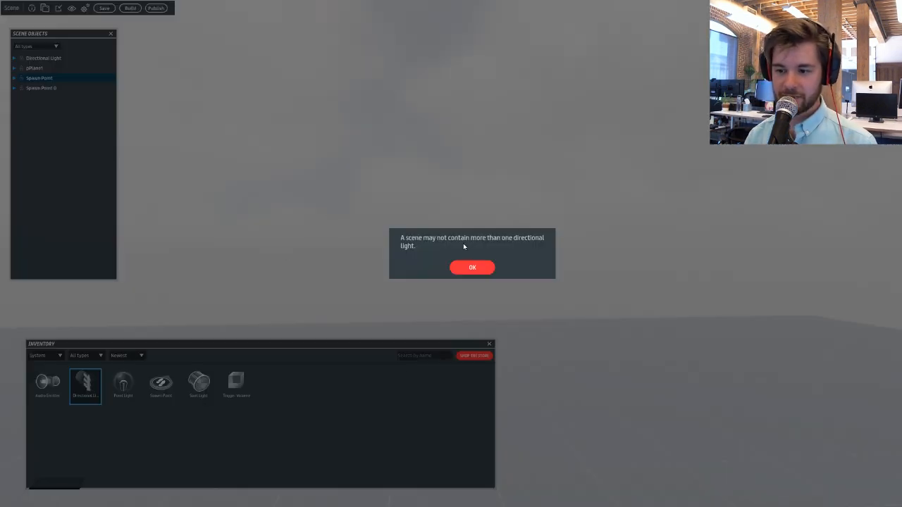
click(472, 267)
right_drag(366, 215, 327, 261)
scroll(326, 261, down, 2)
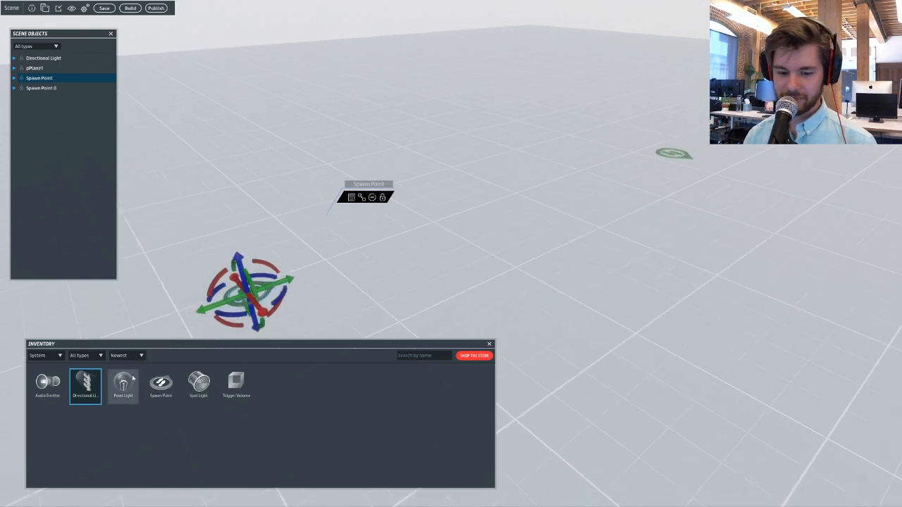
Go through the Point Light, Spot Light and Trigger Volume inventory items and delete the newly added Spawn Point.
click(126, 387)
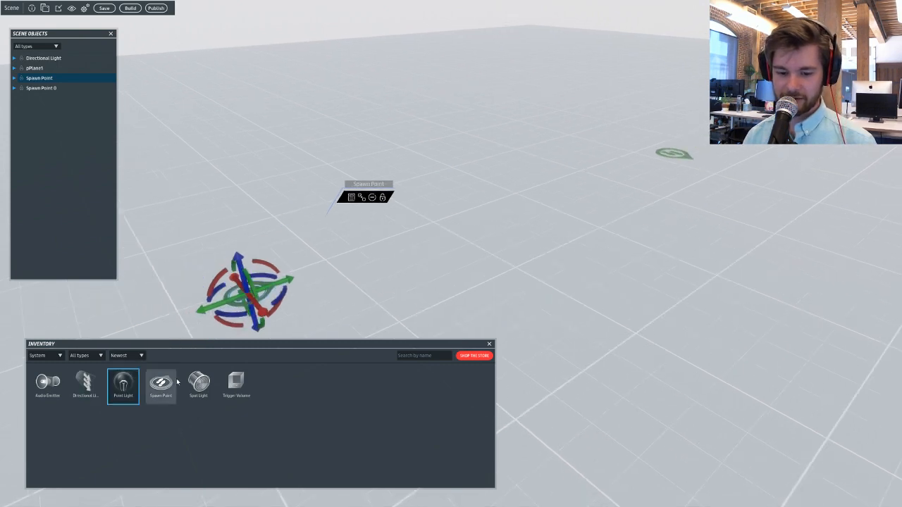
click(202, 384)
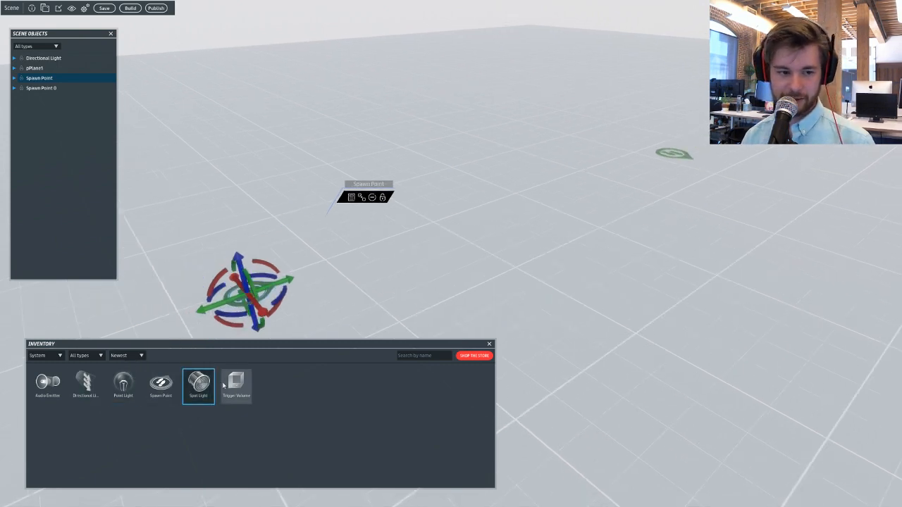
click(236, 384)
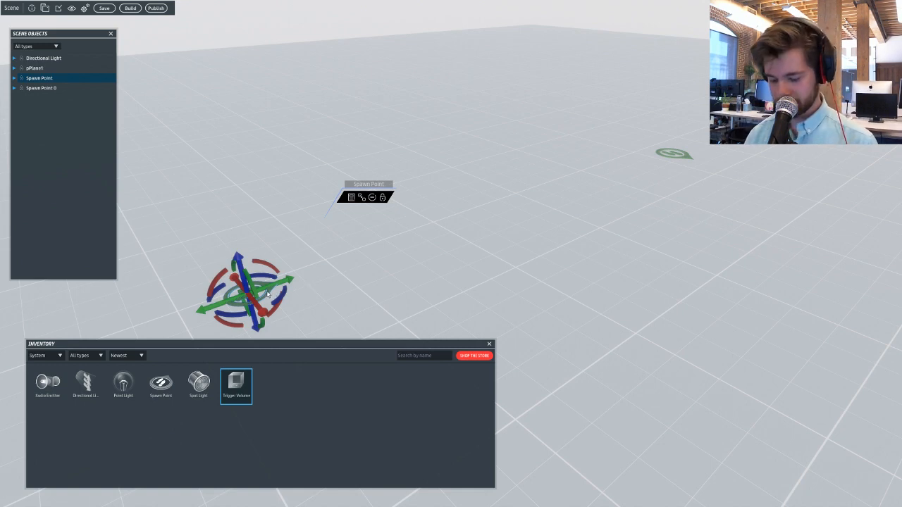
key(Delete)
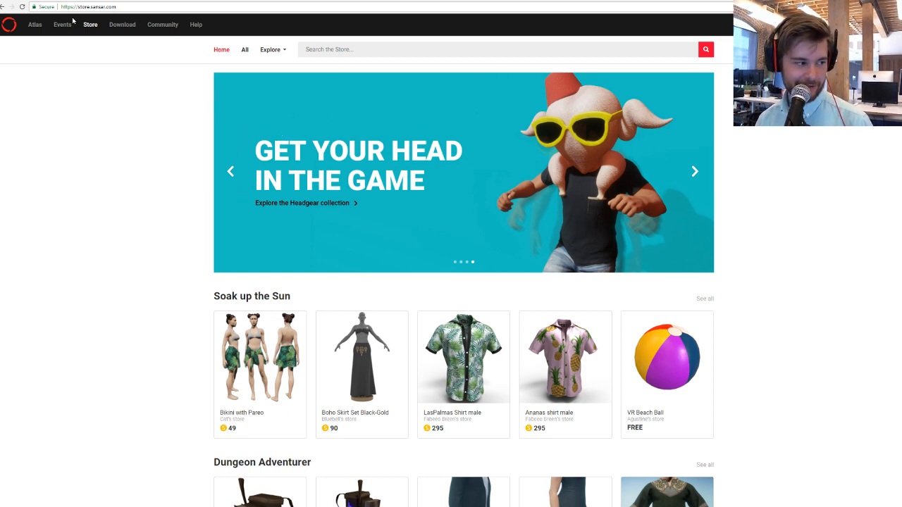
Browse the item collections on the Sansar Store home page, from Soak up the Sun to Headgear.
scroll(356, 156, down, 1)
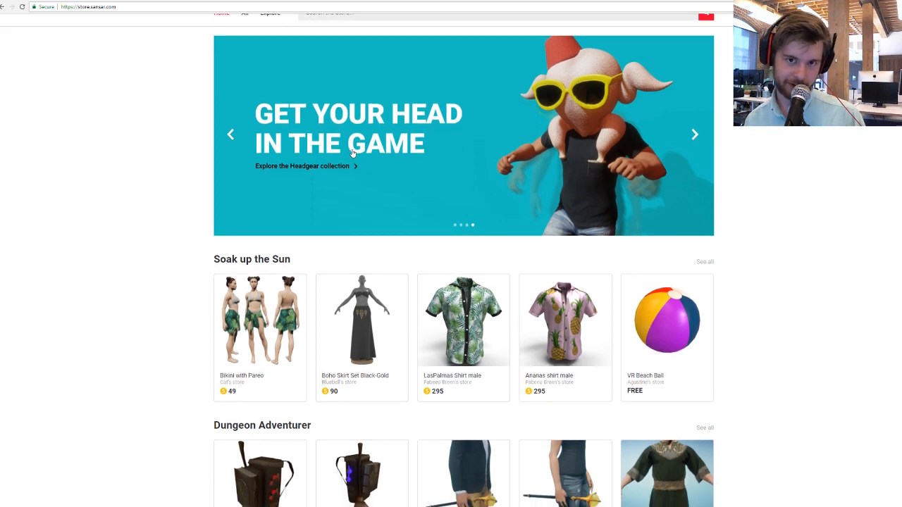
scroll(356, 152, down, 2)
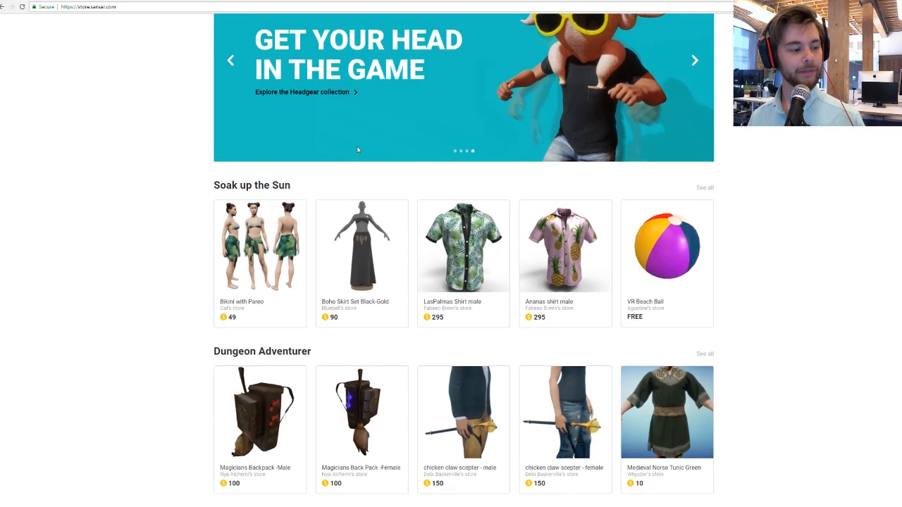
scroll(355, 150, down, 2)
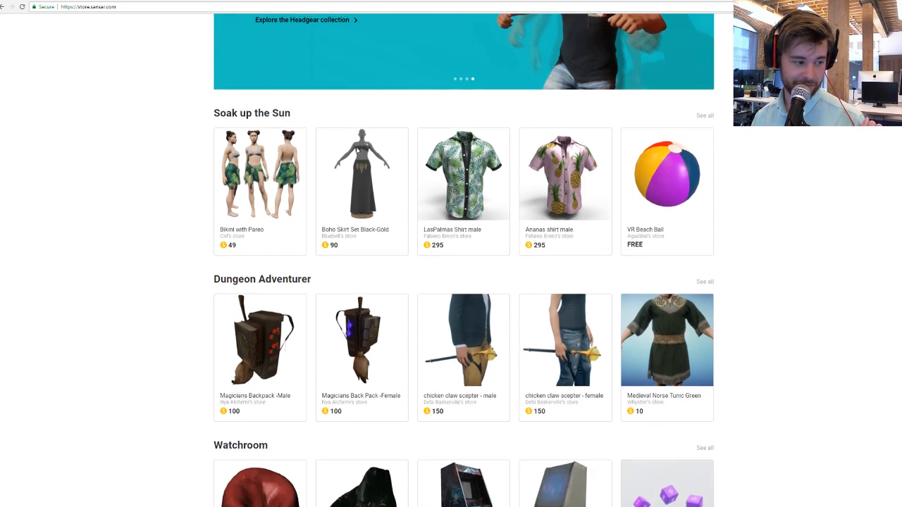
scroll(312, 149, down, 5)
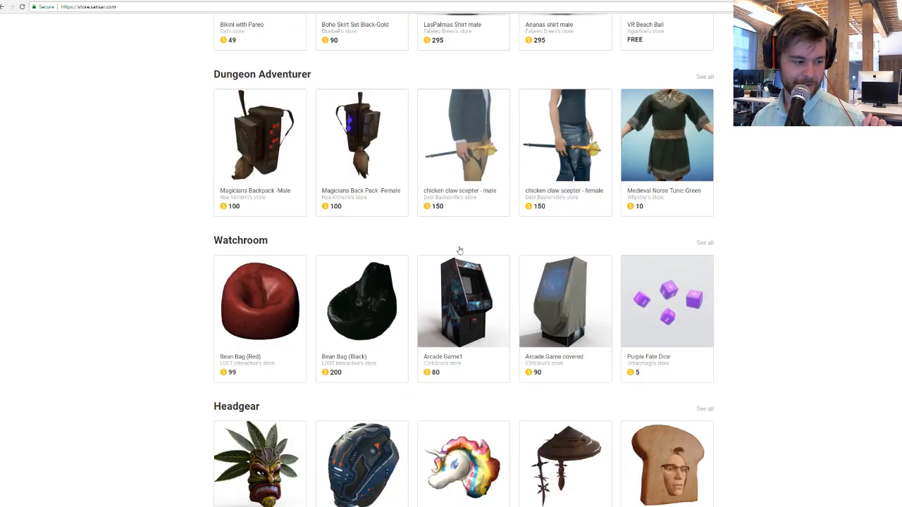
scroll(709, 270, down, 3)
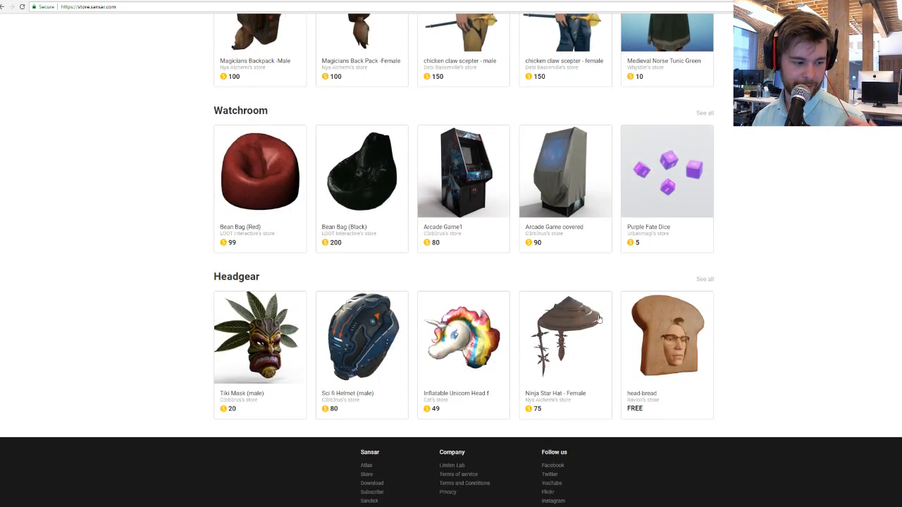
scroll(659, 322, up, 2)
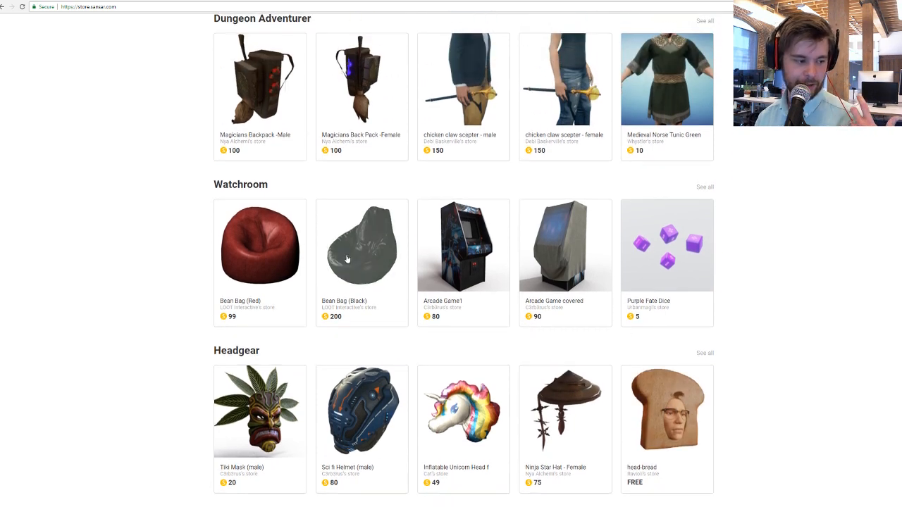
scroll(348, 281, up, 2)
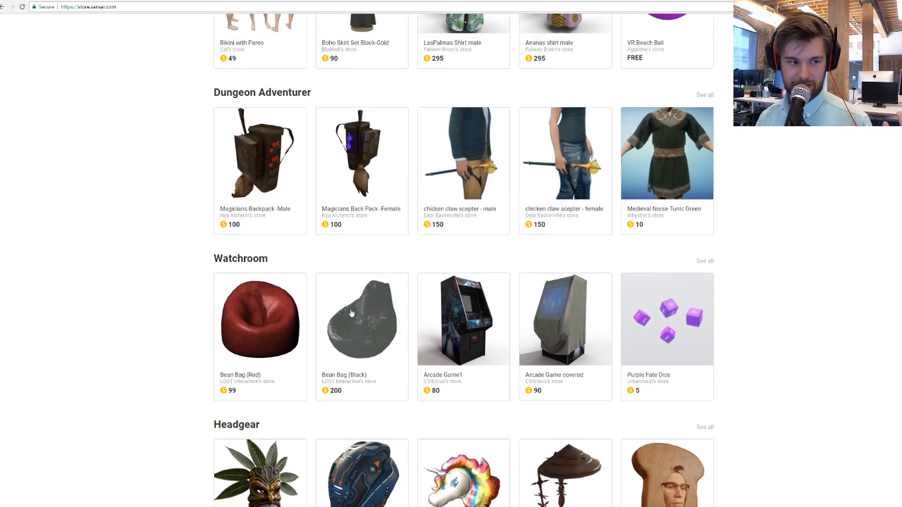
Show all store items, filter them to the Furnishings category and sort them by Price (Low to High).
scroll(356, 310, up, 4)
scroll(643, 192, up, 1)
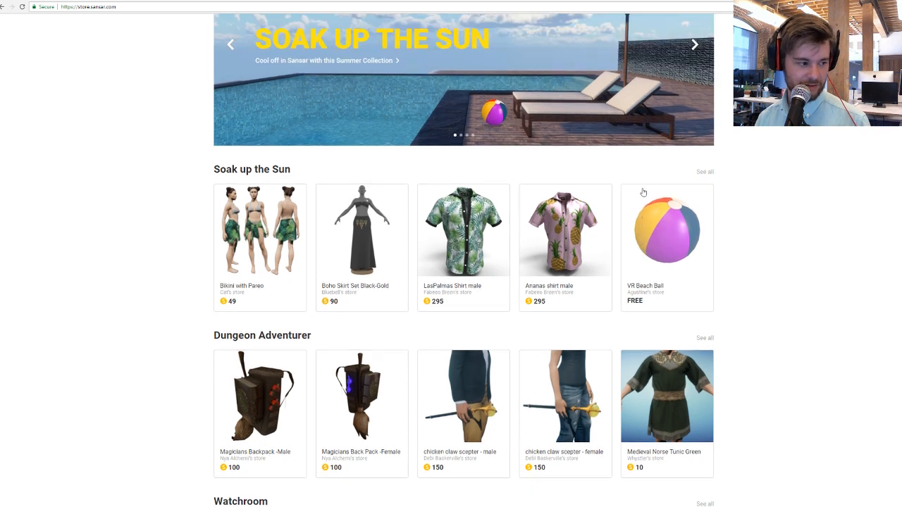
scroll(643, 192, up, 3)
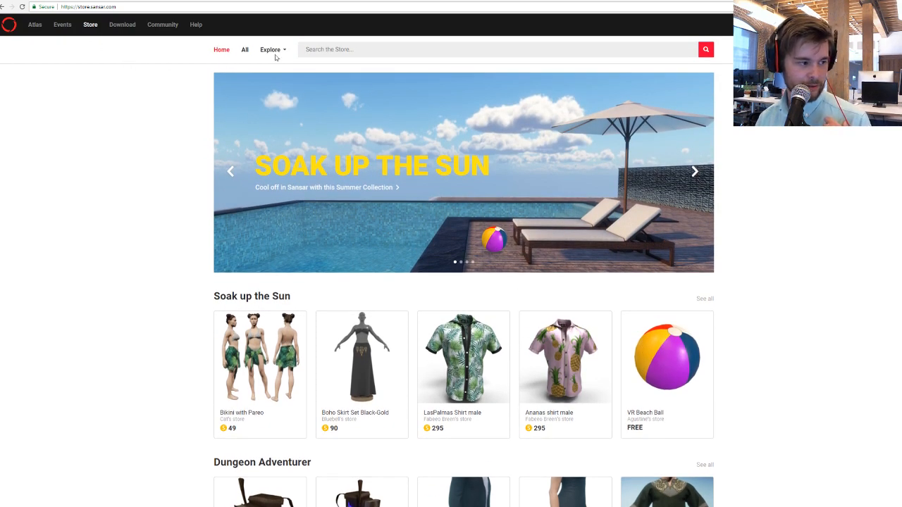
click(245, 50)
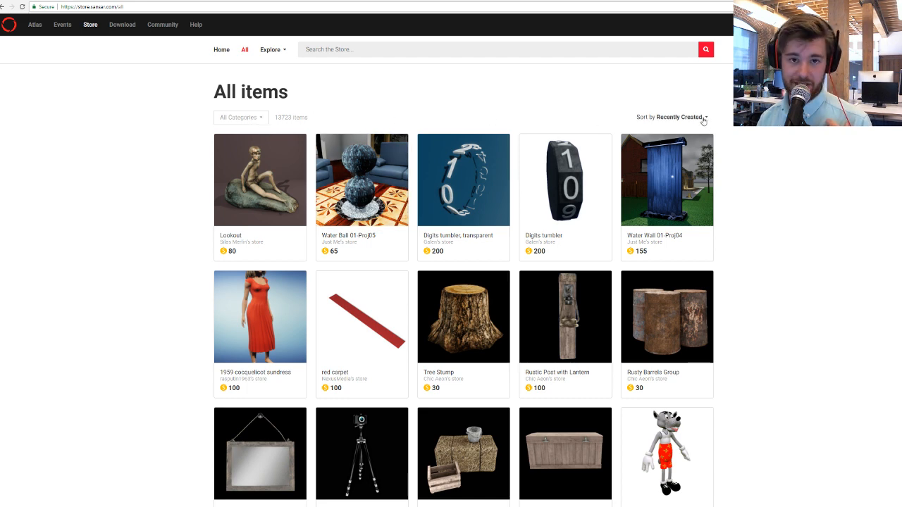
click(262, 120)
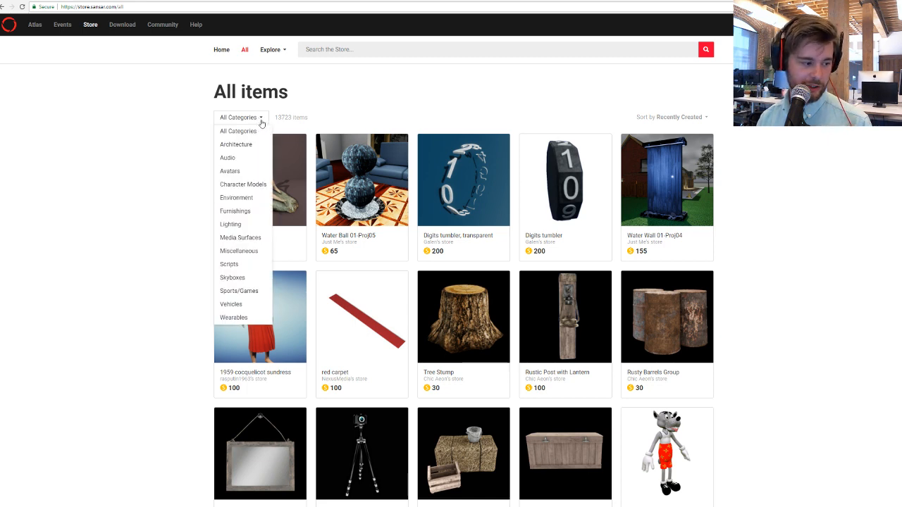
click(240, 210)
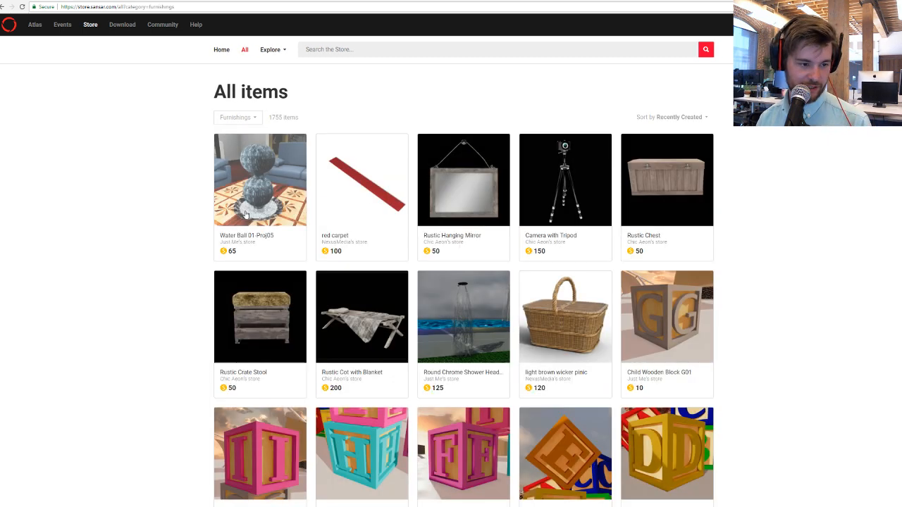
click(680, 118)
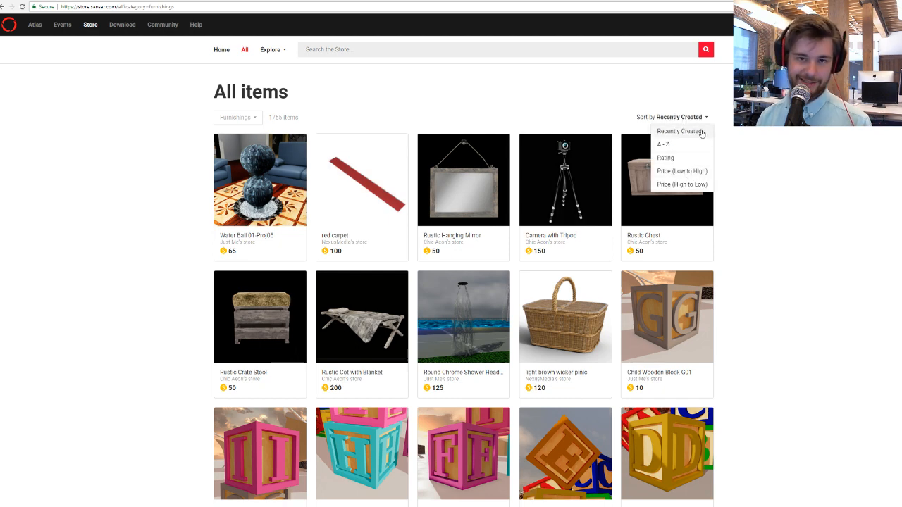
click(694, 173)
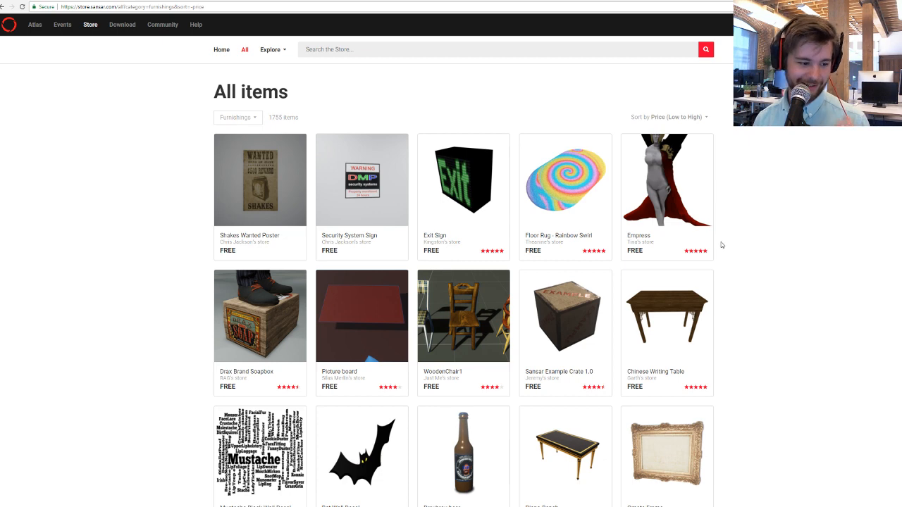
Open the Dutch Knot Chair 2 listing among the free furnishings and look through its preview pictures.
scroll(721, 245, down, 4)
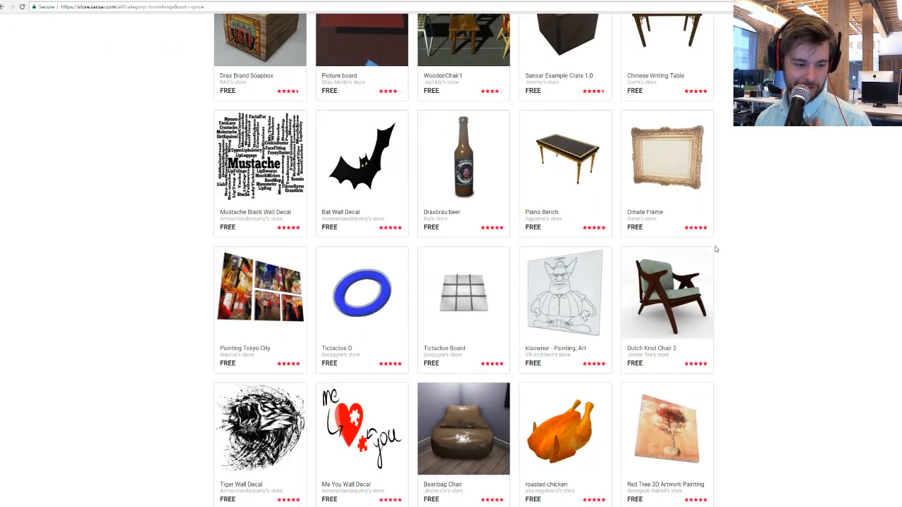
click(682, 288)
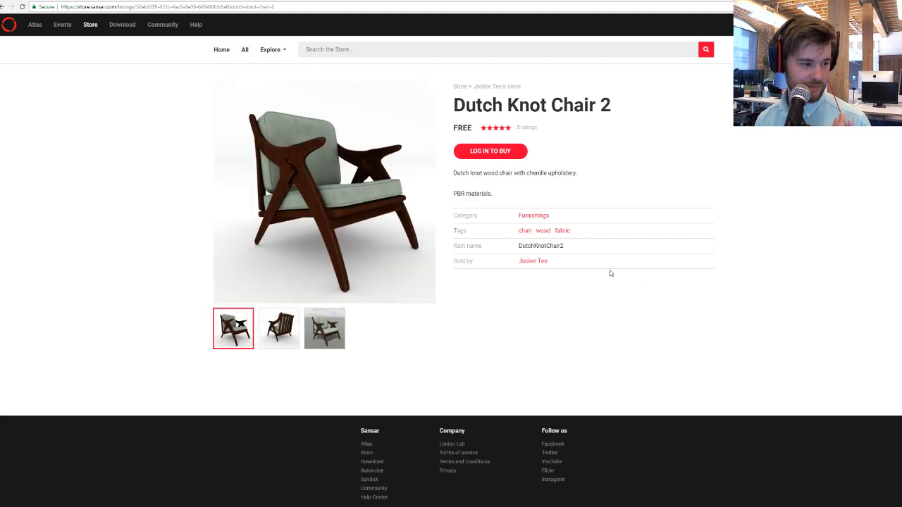
click(295, 321)
click(322, 325)
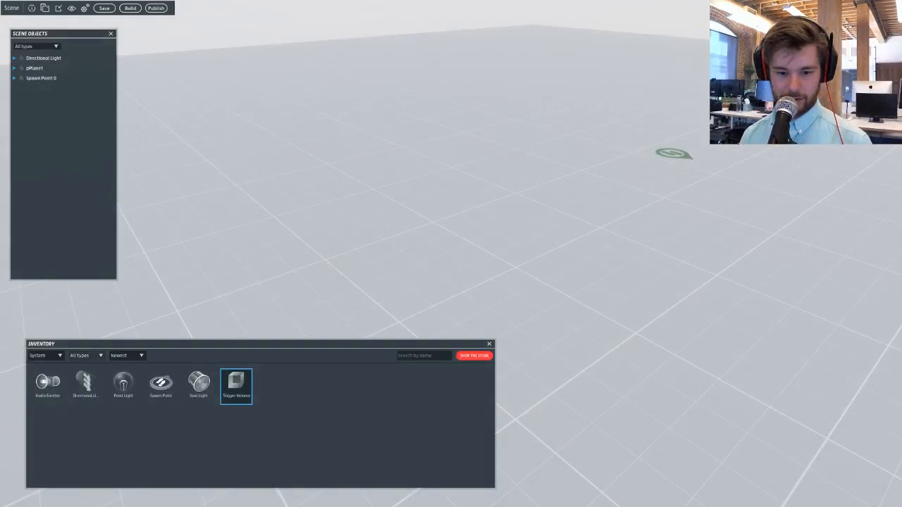
click(101, 356)
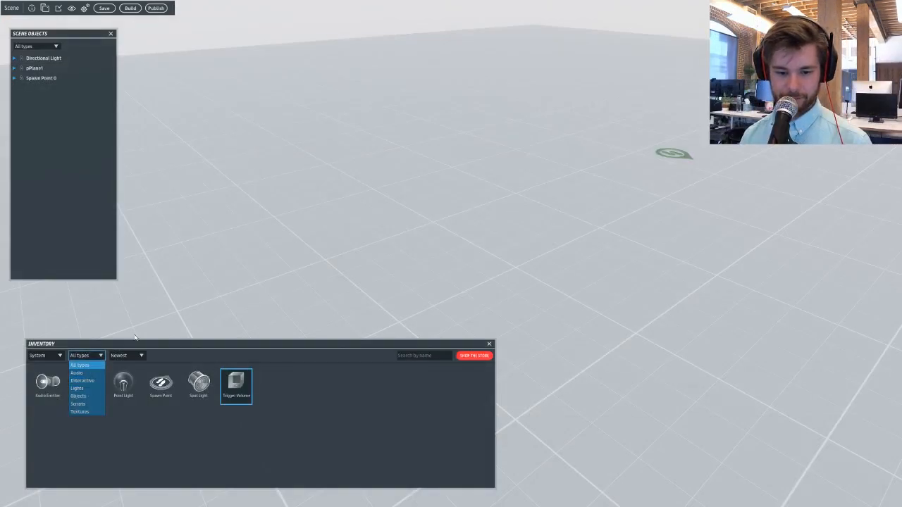
click(174, 337)
click(330, 33)
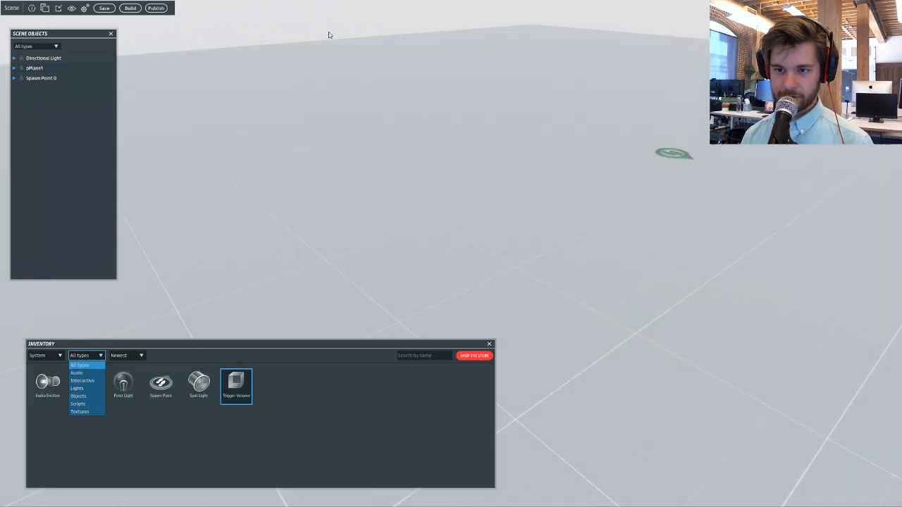
click(261, 407)
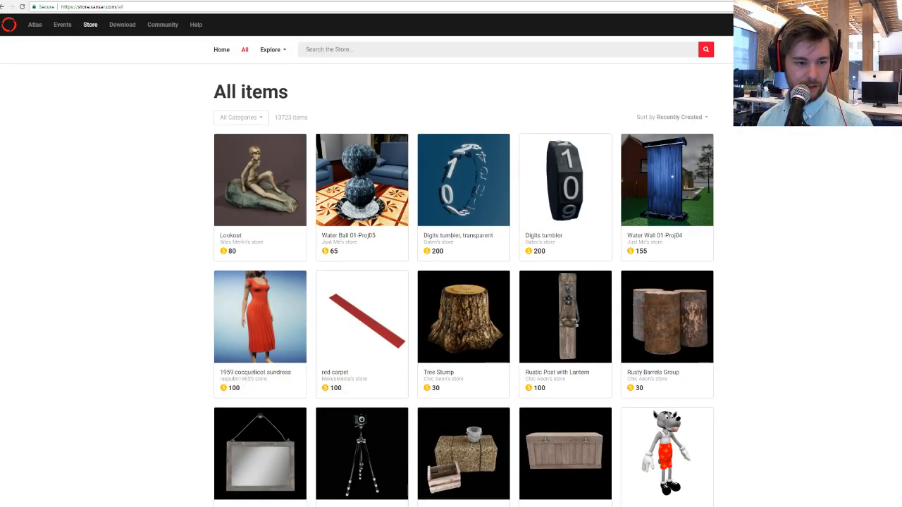
Sort the store's items by Price (Low to High), filter them to Architecture and get the P-51 Mustang lowpoly.
click(684, 118)
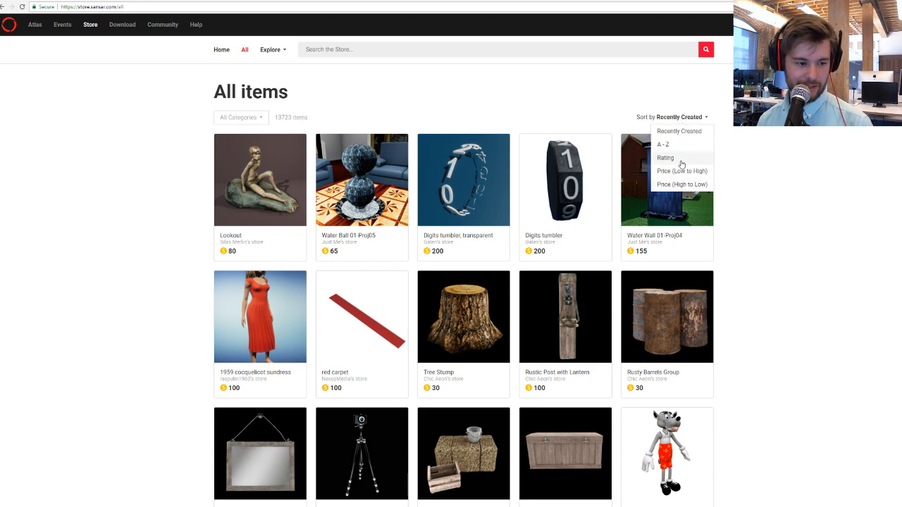
click(681, 171)
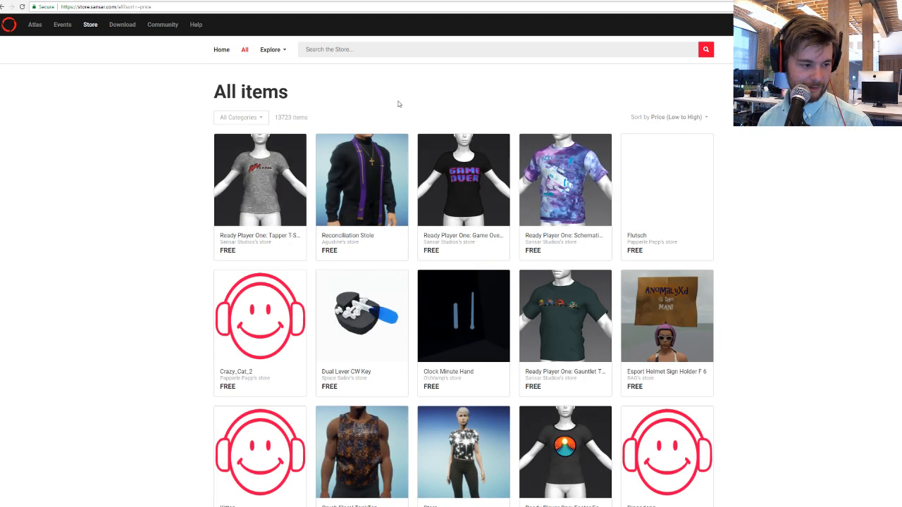
click(256, 119)
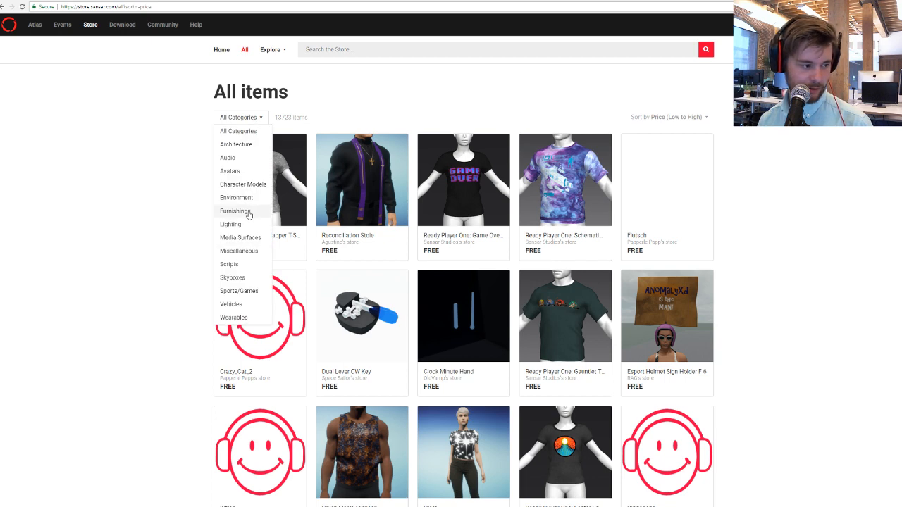
click(251, 146)
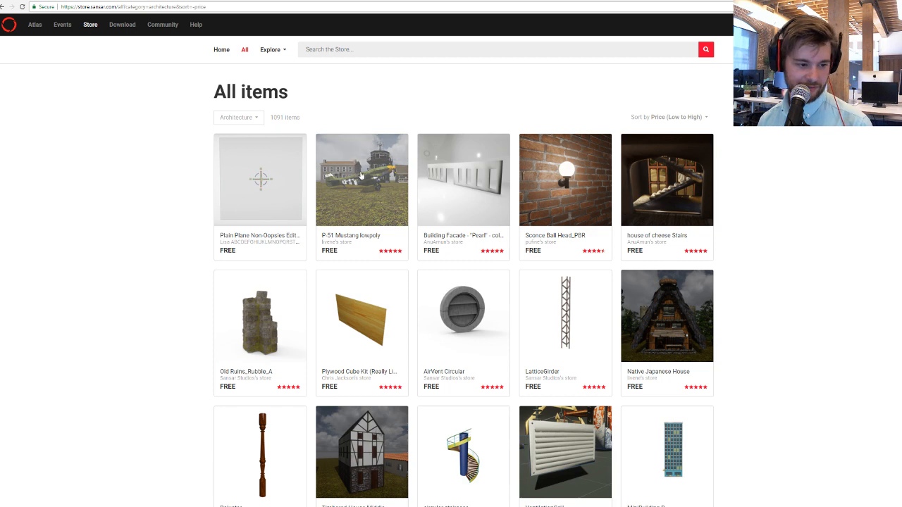
click(360, 175)
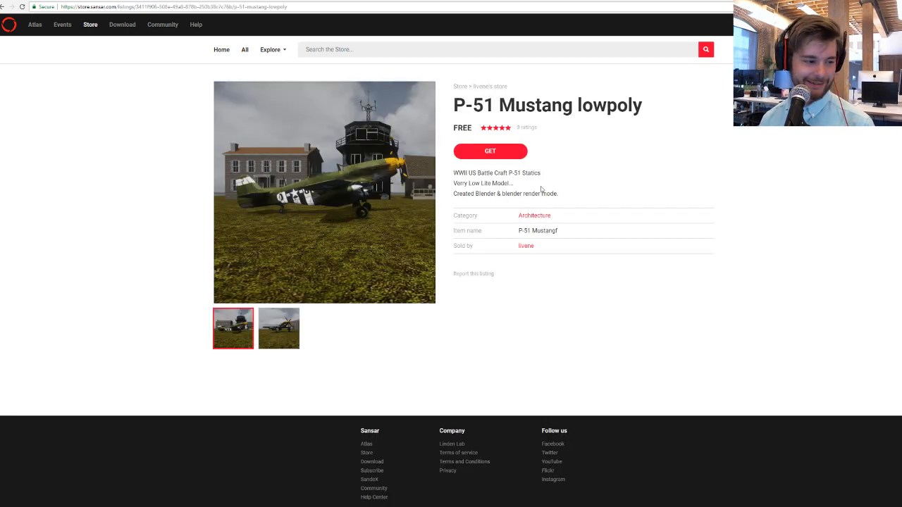
click(481, 152)
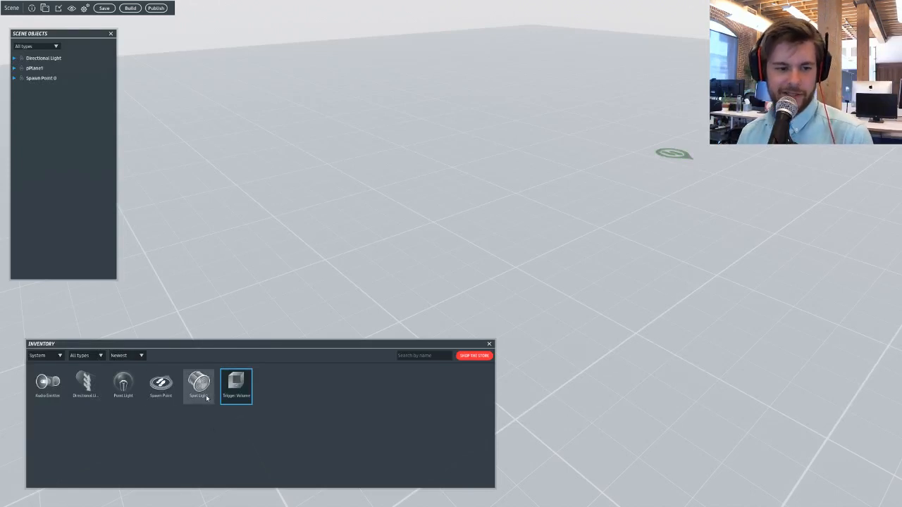
Show items from all sources in the inventory and place the P-51 Mustangf on the ground plane.
click(45, 357)
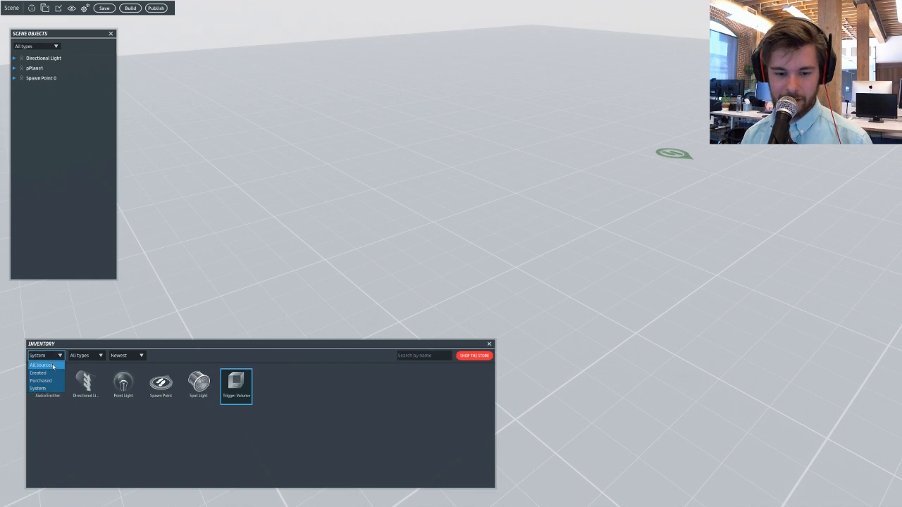
click(53, 366)
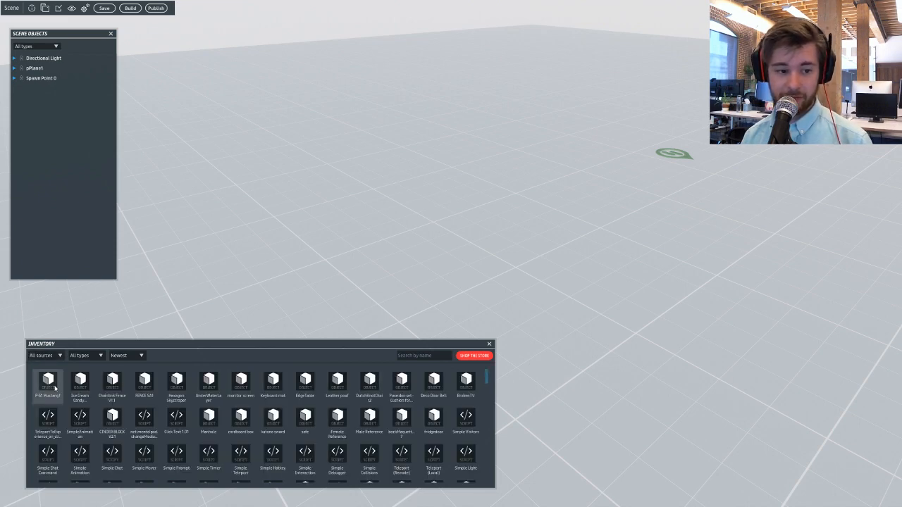
drag(55, 388, 508, 272)
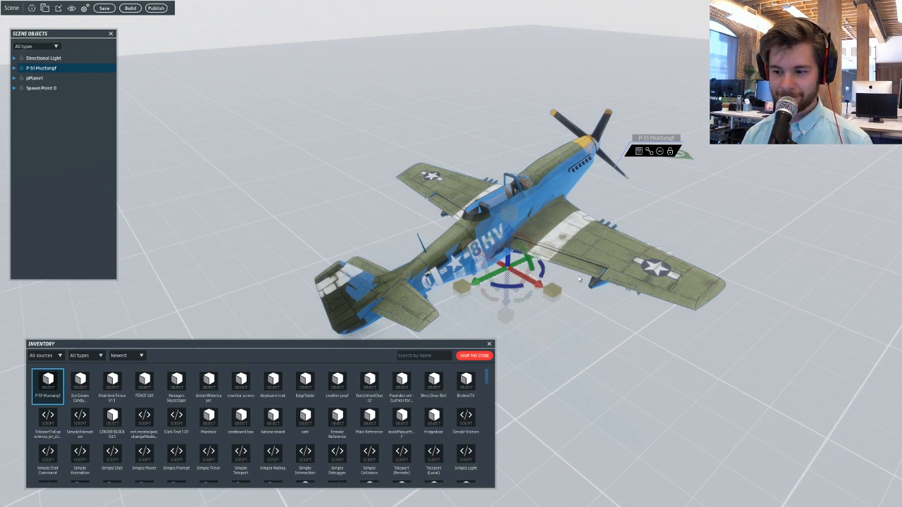
Rotate the P-51 Mustangf around and tilt it so its nose points down toward the ground.
right_drag(578, 242, 606, 263)
key(f)
scroll(602, 260, down, 3)
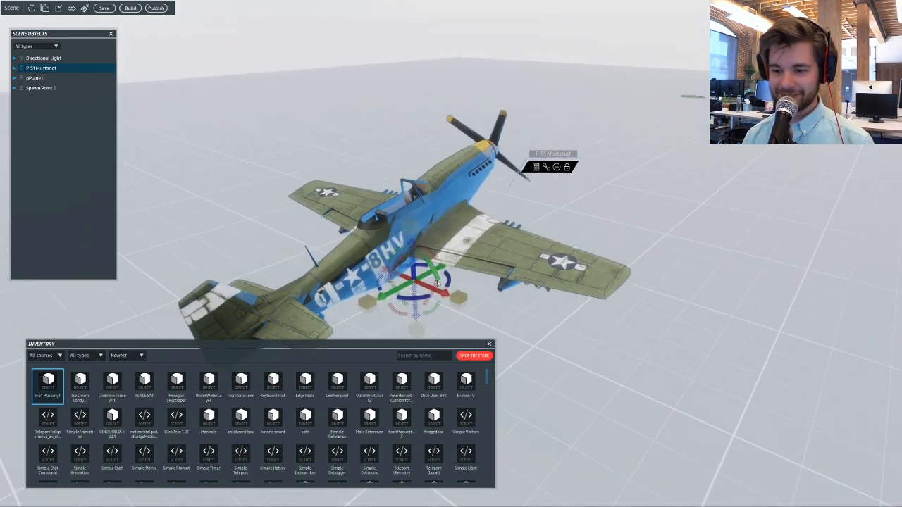
drag(453, 268, 494, 249)
drag(476, 279, 365, 274)
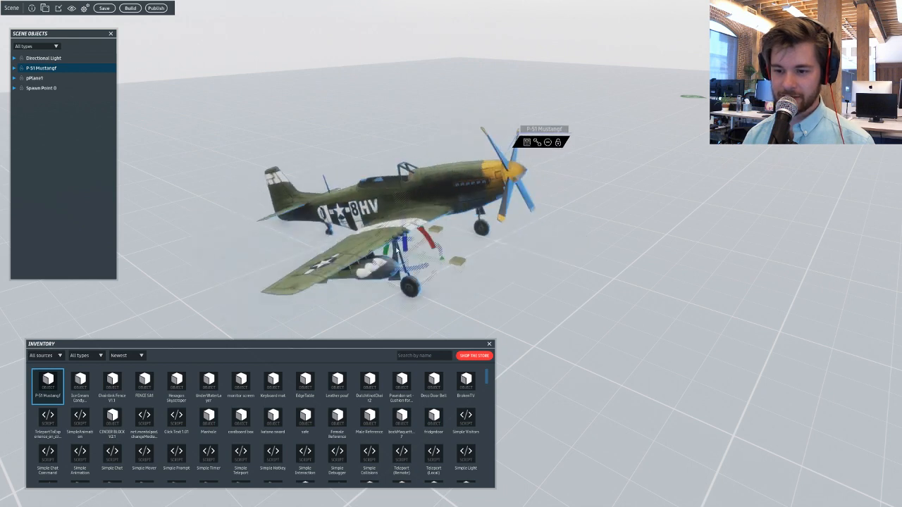
drag(425, 234, 423, 264)
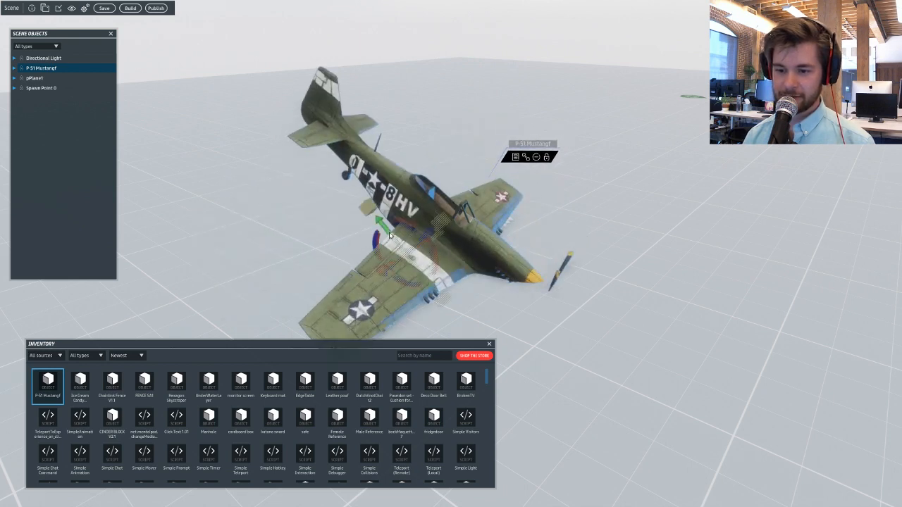
Move the tilted P-51 Mustangf backward along its length axis, high up into the sky.
drag(386, 227, 159, 52)
right_drag(159, 52, 363, 238)
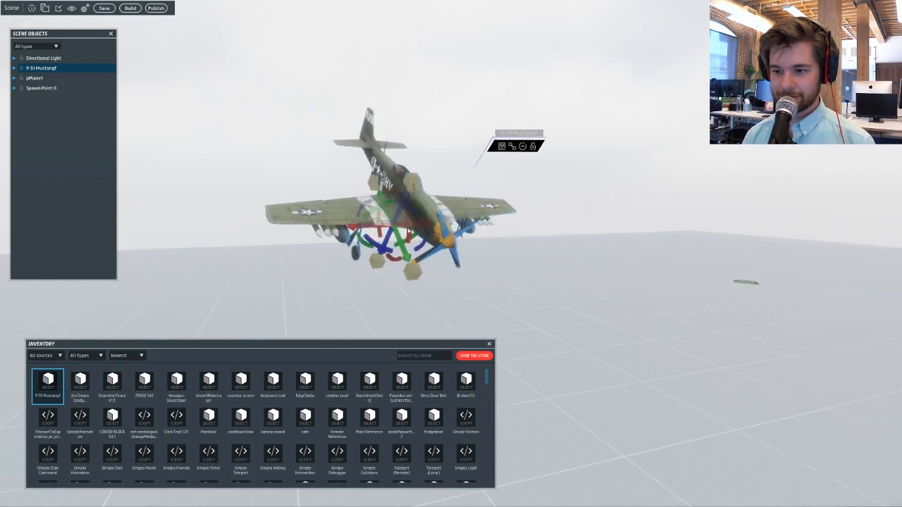
right_drag(385, 208, 337, 194)
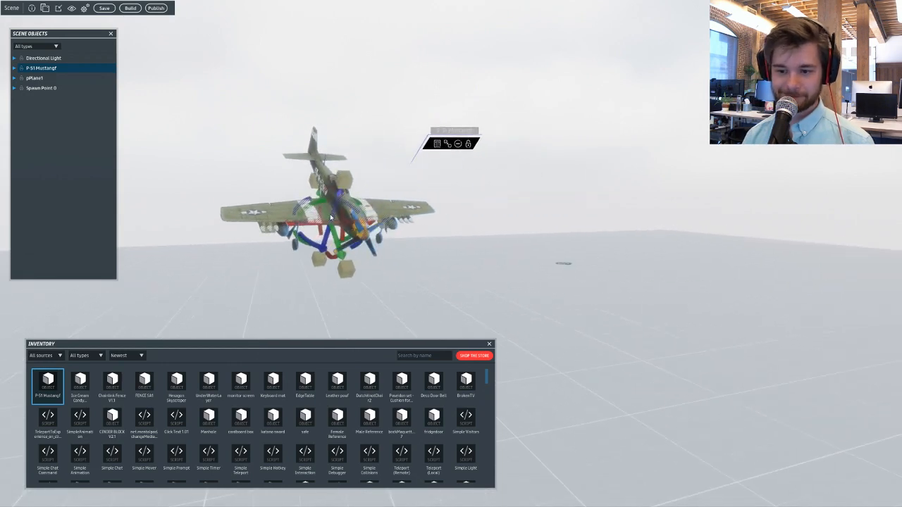
drag(330, 214, 264, 56)
Examine the airborne P-51 Mustangf from both sides and from different distances.
right_drag(468, 230, 429, 176)
click(469, 258)
key(a)
key(d)
key(a)
click(559, 157)
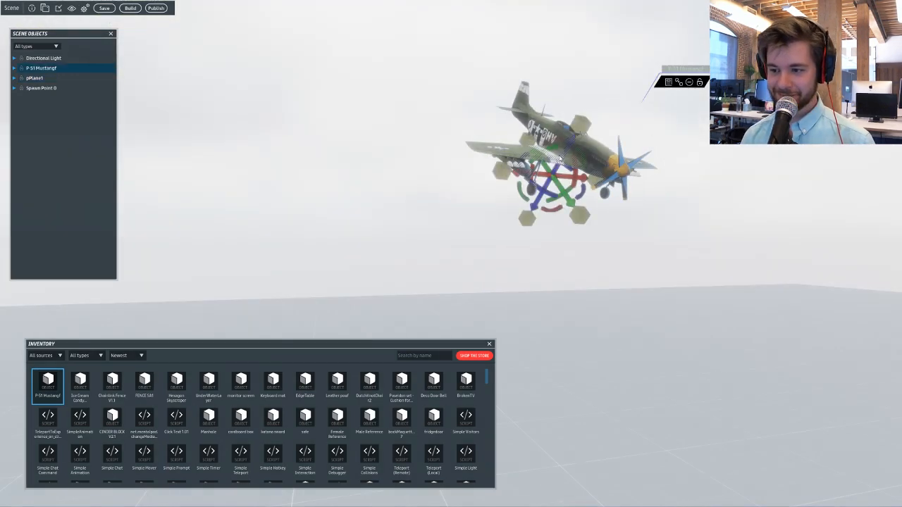
key(d)
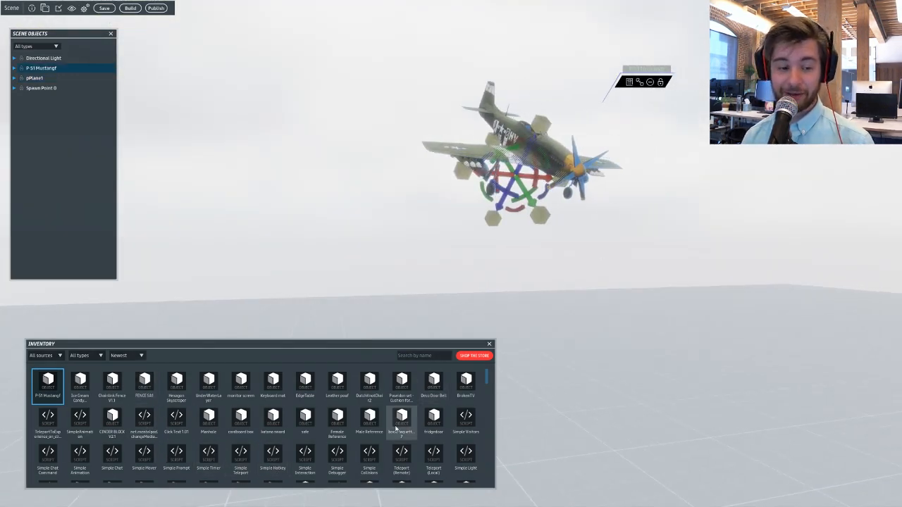
right_drag(452, 255, 388, 248)
key(w)
key(d)
right_drag(501, 210, 405, 213)
key(d)
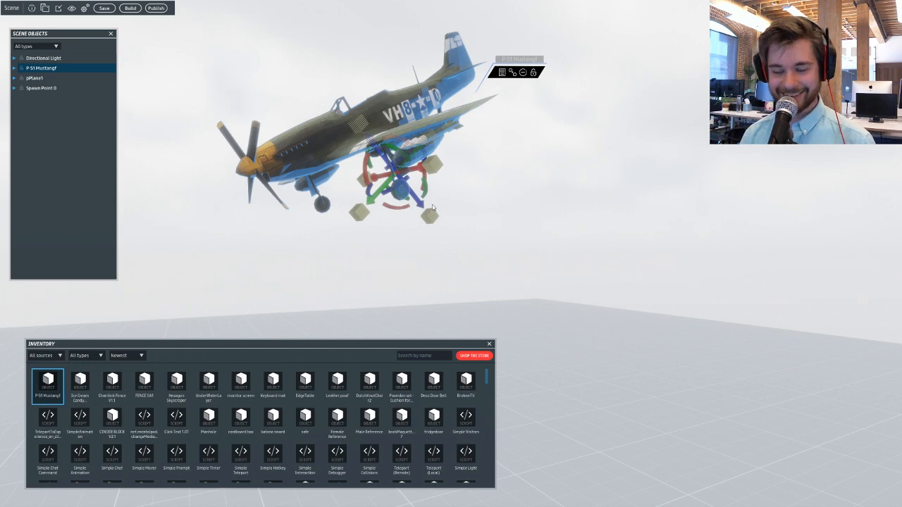
key(a)
right_drag(500, 134, 580, 156)
key(a)
scroll(579, 159, down, 3)
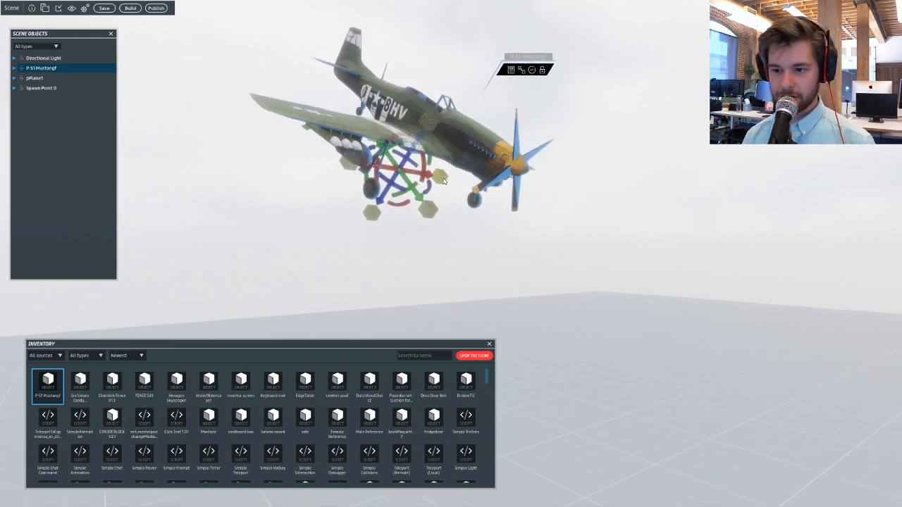
Scale the P-51 Mustangf up and down uniformly, ending with the plane smaller than its original size.
drag(443, 181, 762, 224)
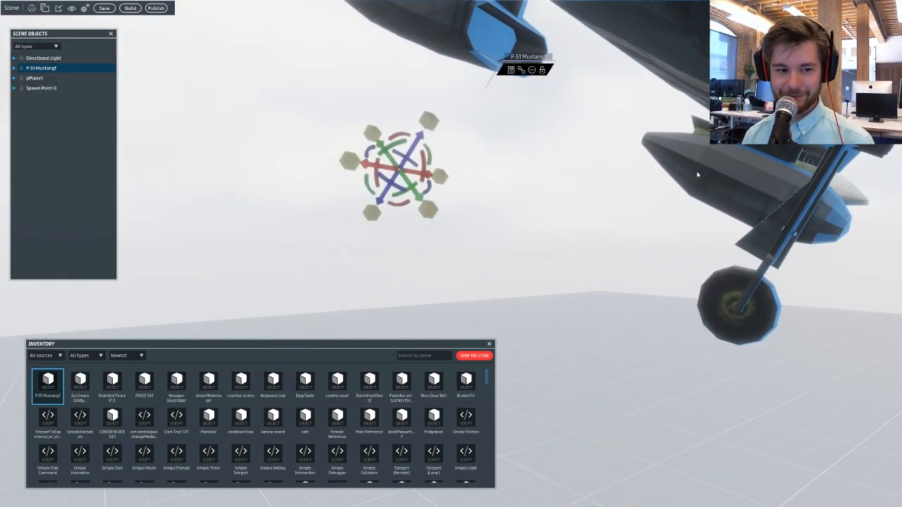
drag(443, 176, 282, 183)
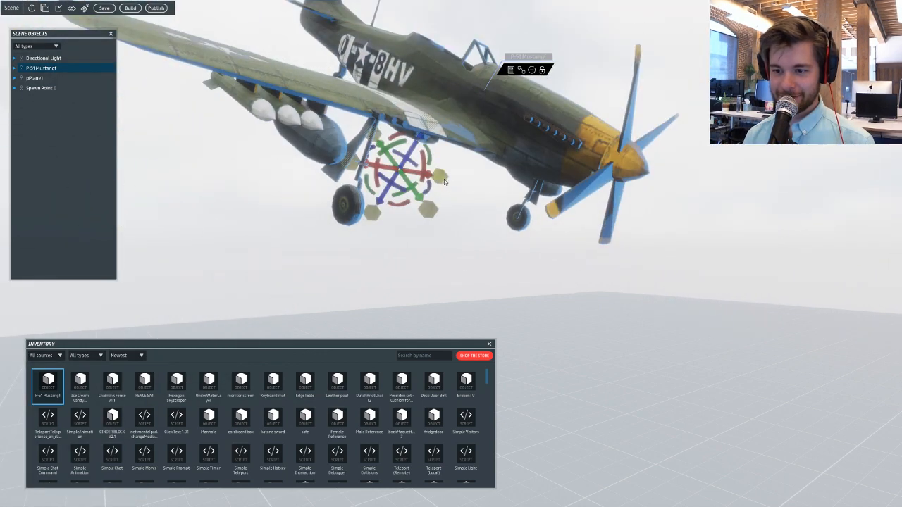
drag(444, 179, 208, 181)
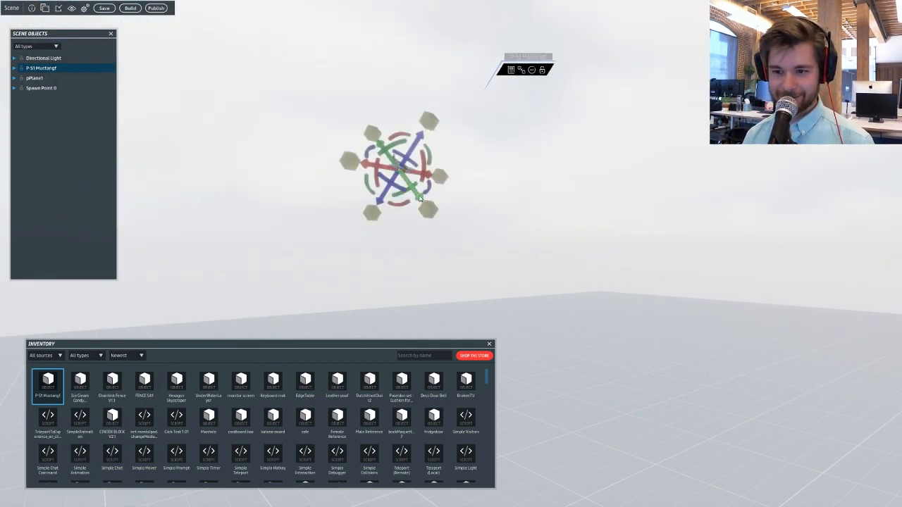
drag(440, 177, 508, 182)
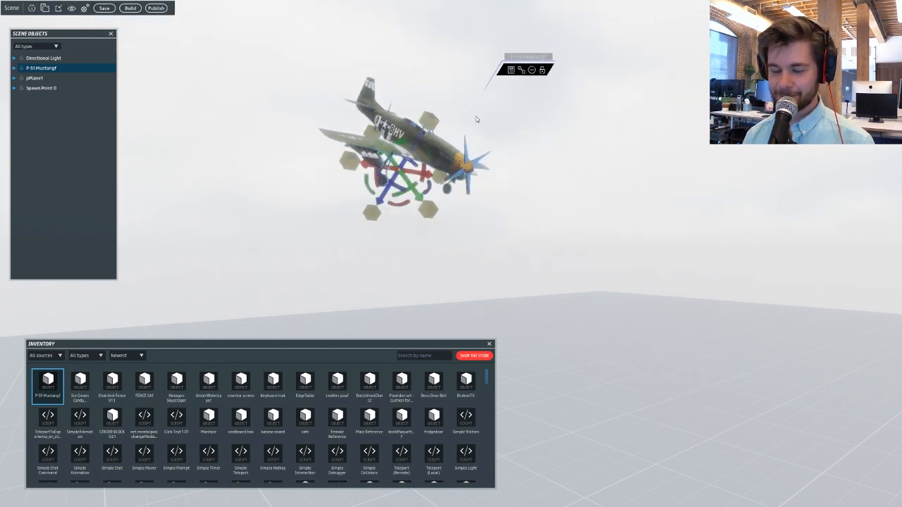
Open the properties of the P-51 Mustangf and place them clear of the plane.
click(511, 70)
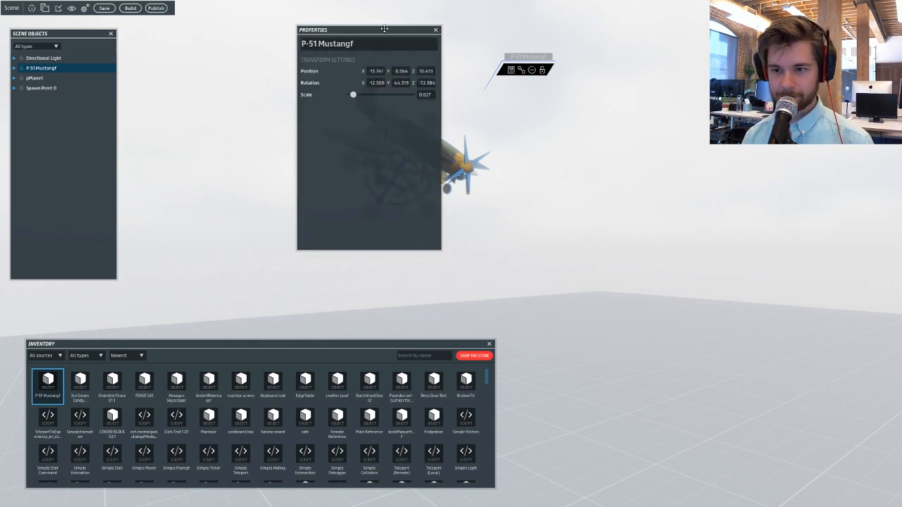
drag(387, 28, 249, 41)
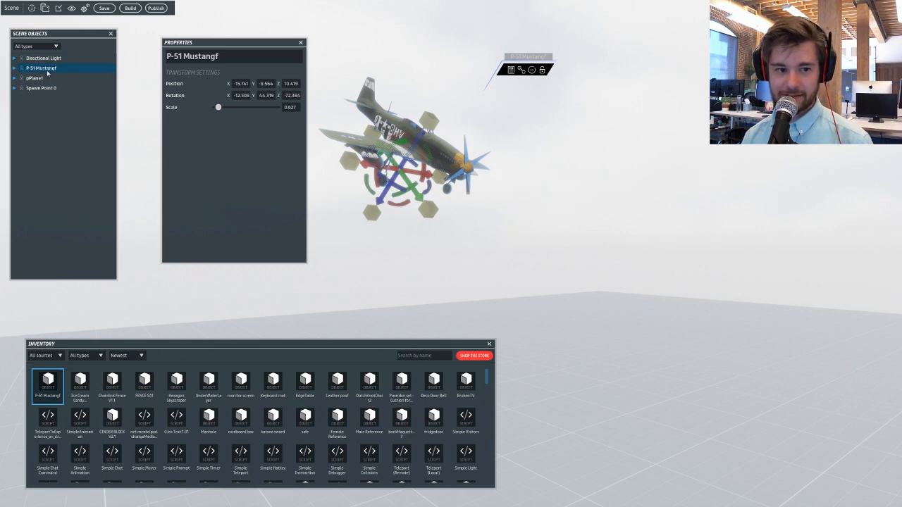
right_drag(391, 91, 449, 81)
key(a)
key(w)
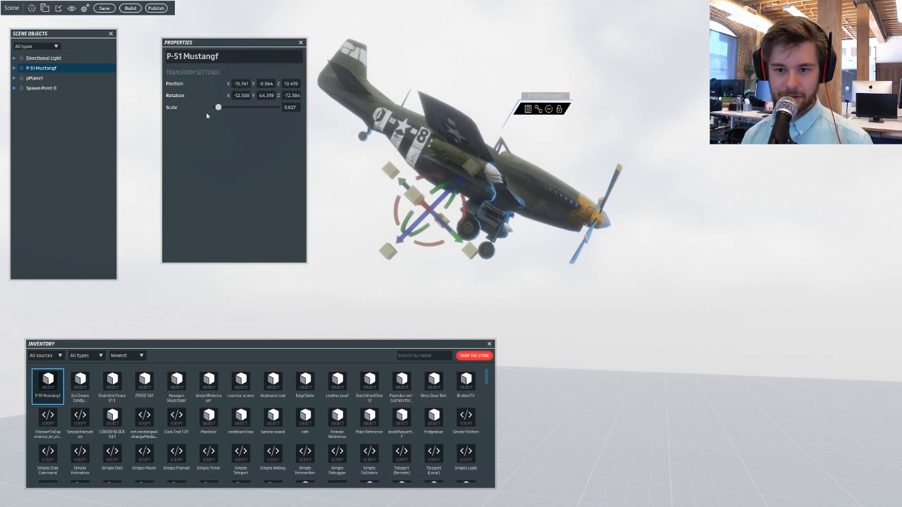
Set the P-51 Mustangf's scale to 1.
click(290, 108)
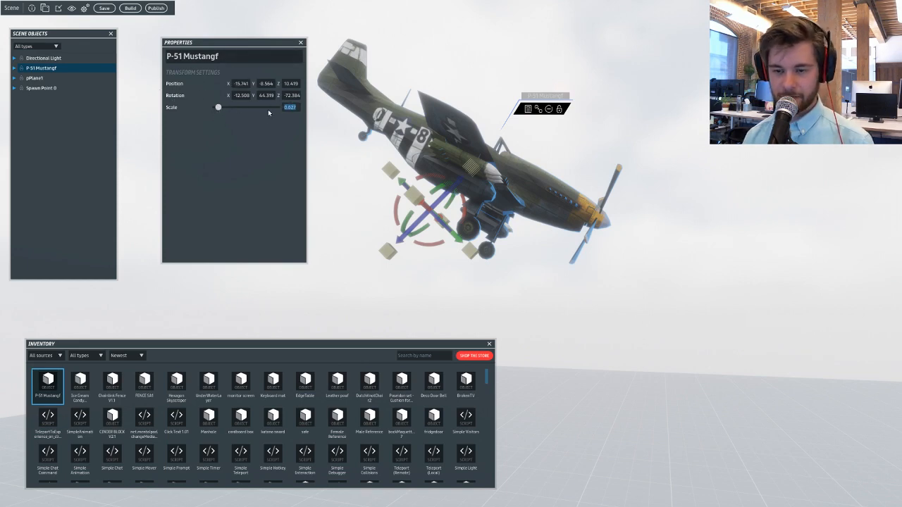
text(1)
key(Return)
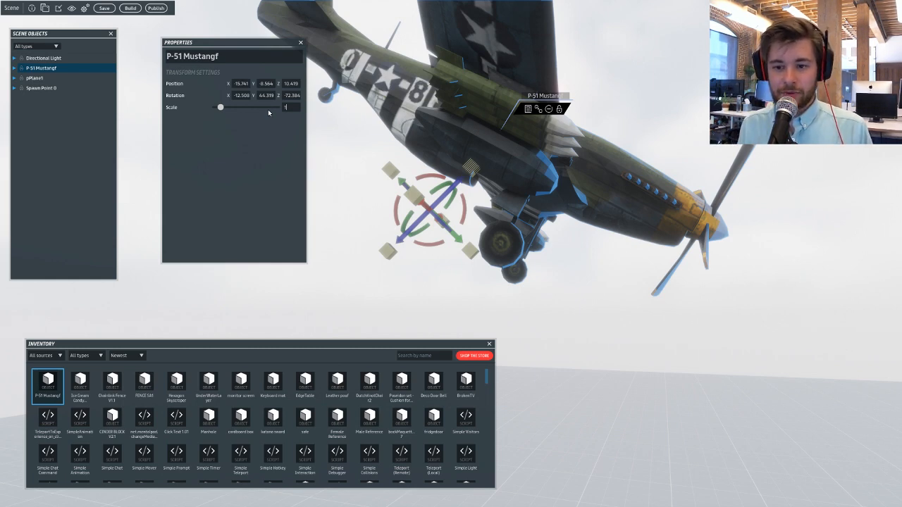
key(Return)
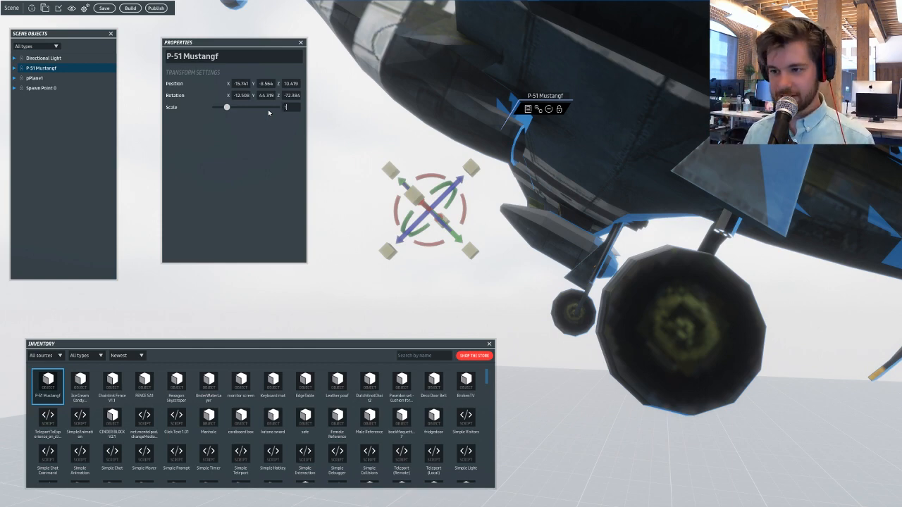
key(Return)
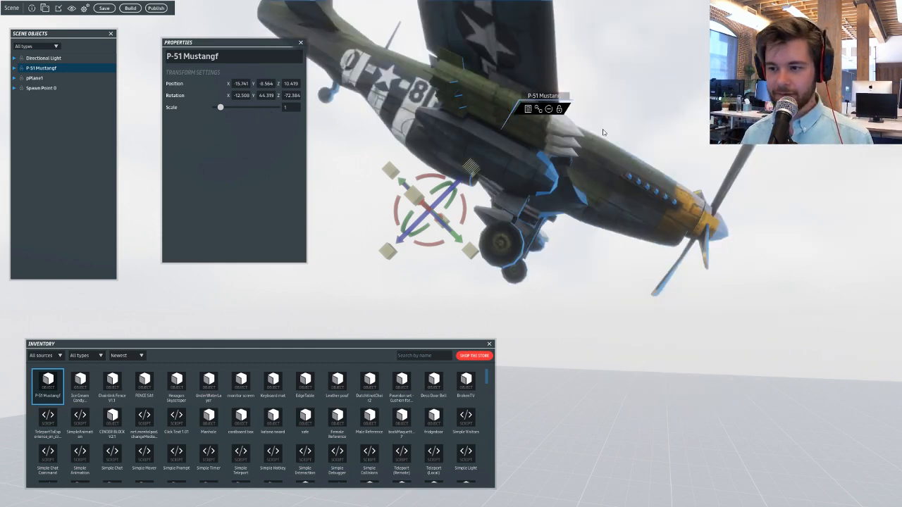
alt+drag(603, 129, 316, 134)
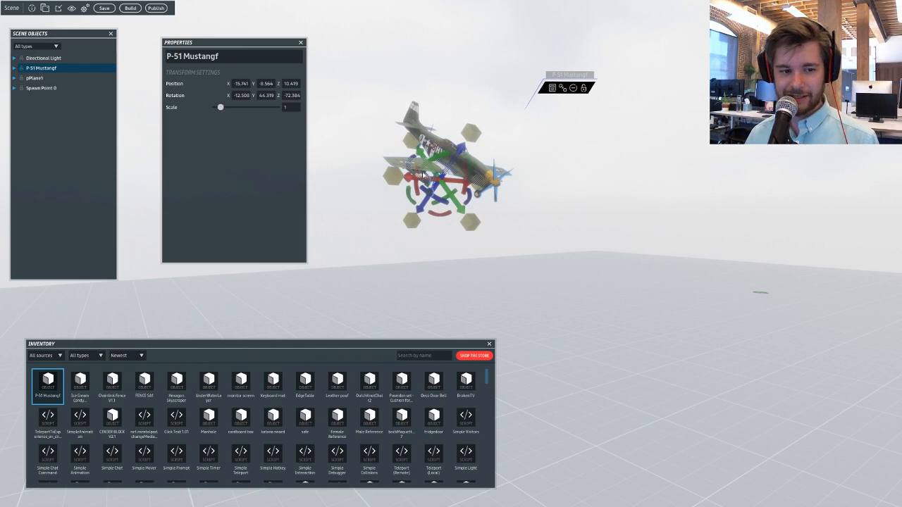
Search the inventory for a drink object, trying the terms "cola" and "can".
right_drag(395, 156, 462, 178)
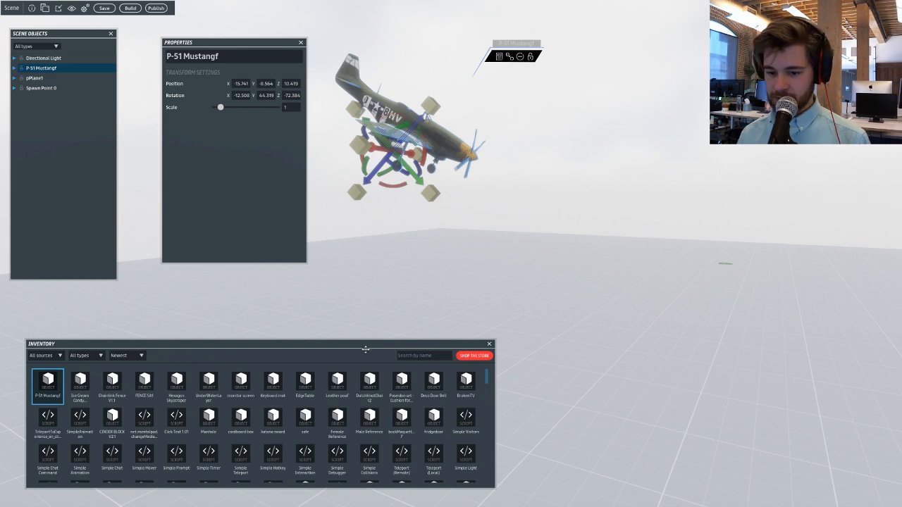
right_drag(366, 312, 367, 311)
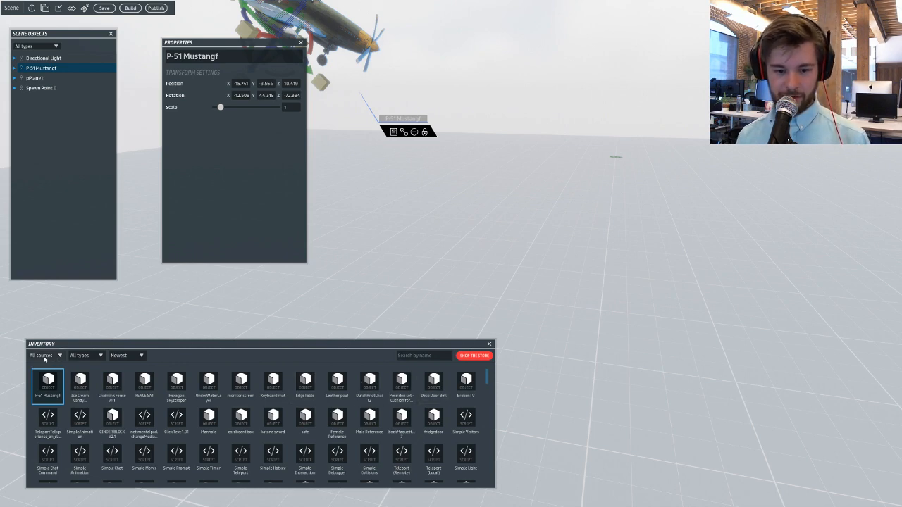
click(393, 355)
text(bottle)
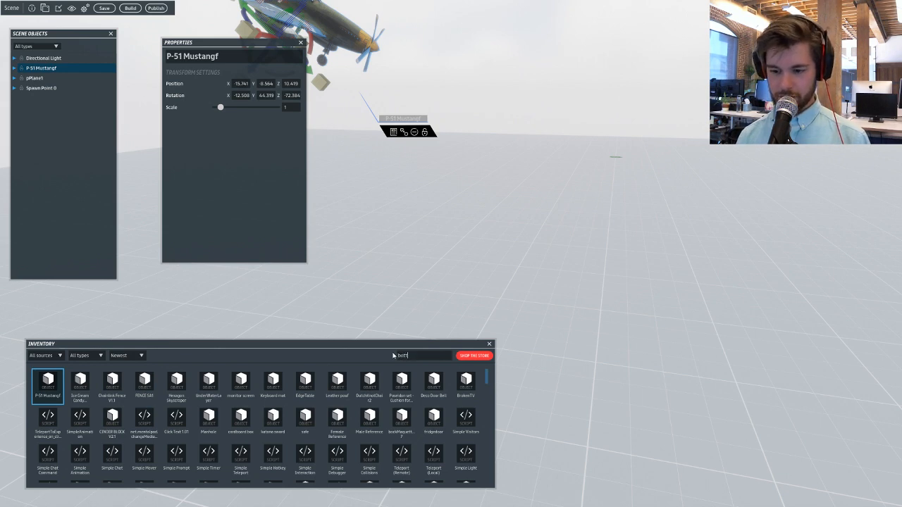
key(BackSpace)
key(BackSpace)
key(BackSpace)
text(cola)
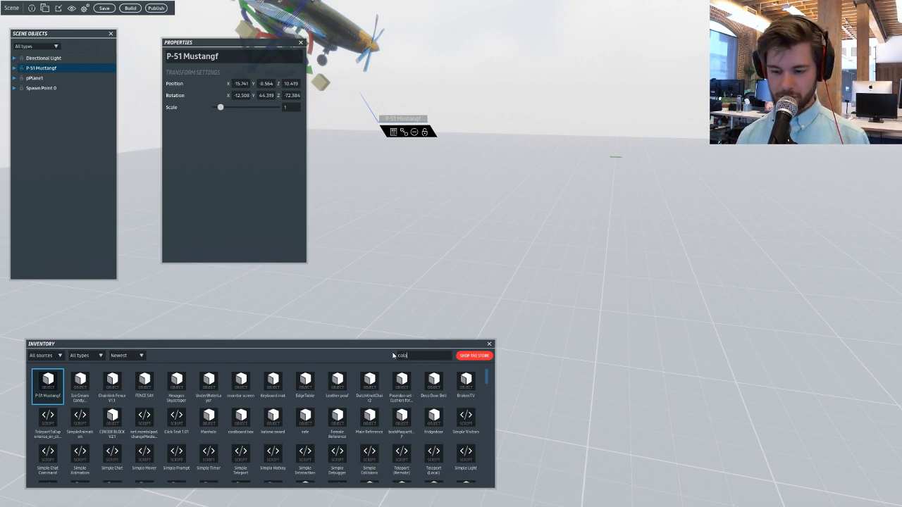
key(BackSpace)
key(BackSpace)
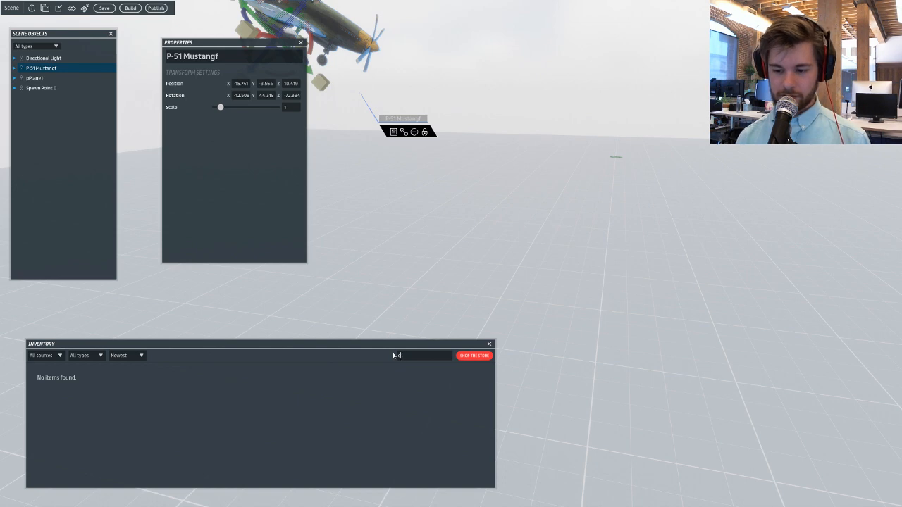
text(an)
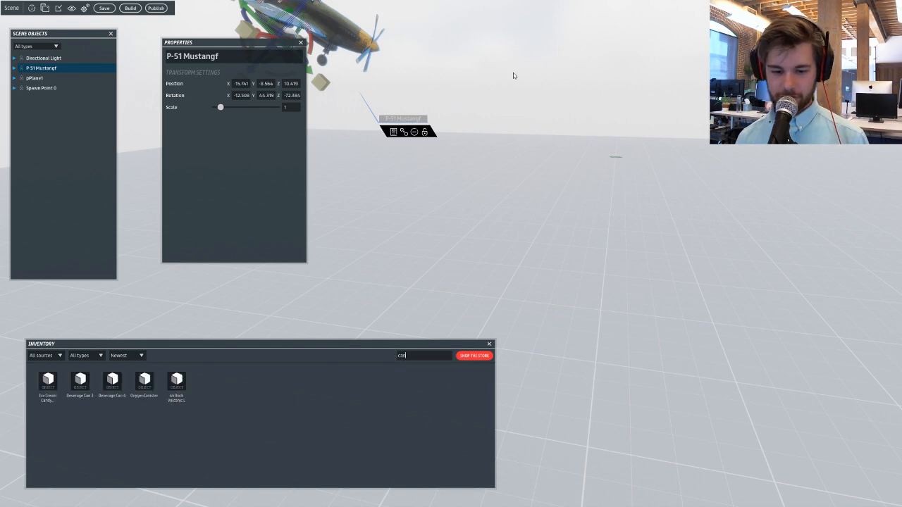
right_drag(491, 129, 485, 132)
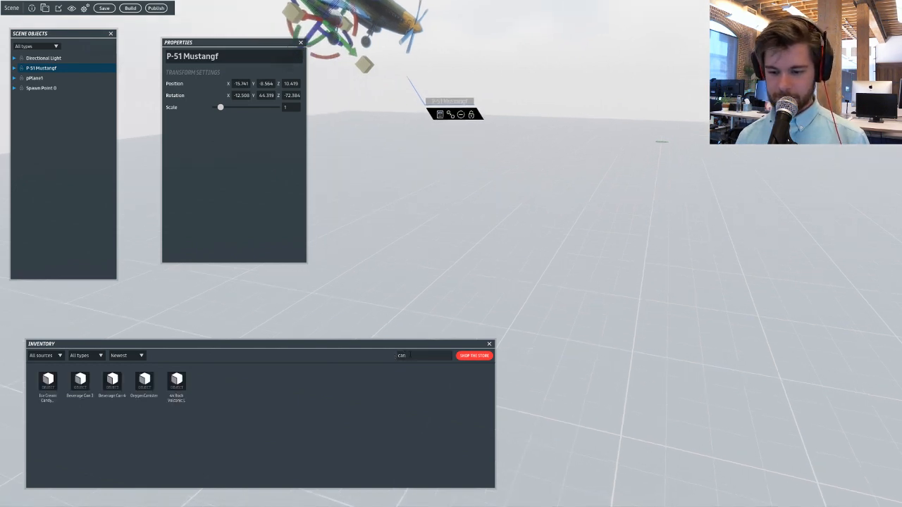
Search the inventory for "soda" and place the Syn Soda on the ground near the plane.
key(BackSpace)
key(BackSpace)
key(BackSpace)
text(soda)
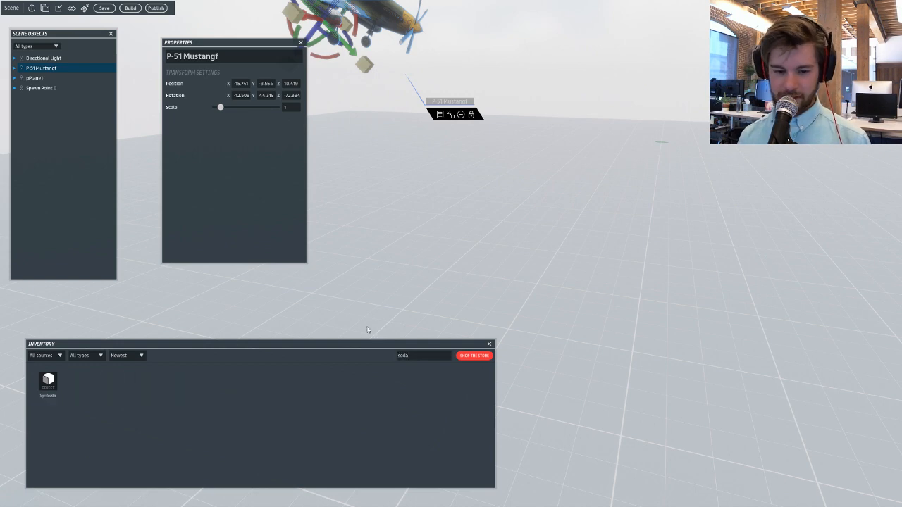
right_drag(609, 219, 624, 217)
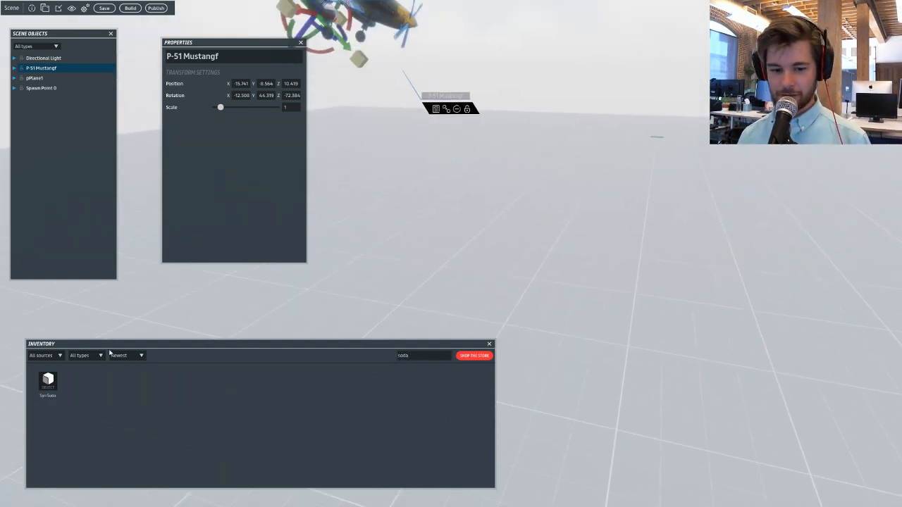
drag(228, 366, 507, 274)
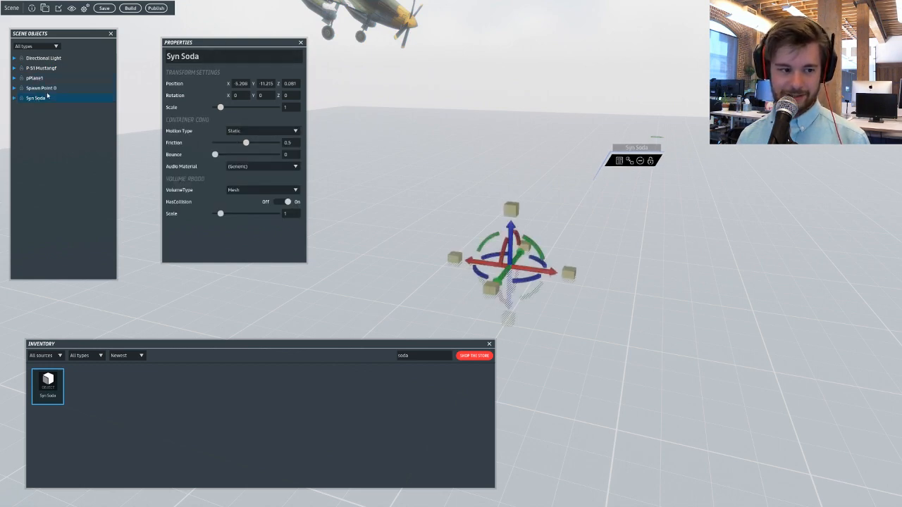
Scale the Syn Soda up uniformly to about 1.56.
right_drag(475, 160, 522, 169)
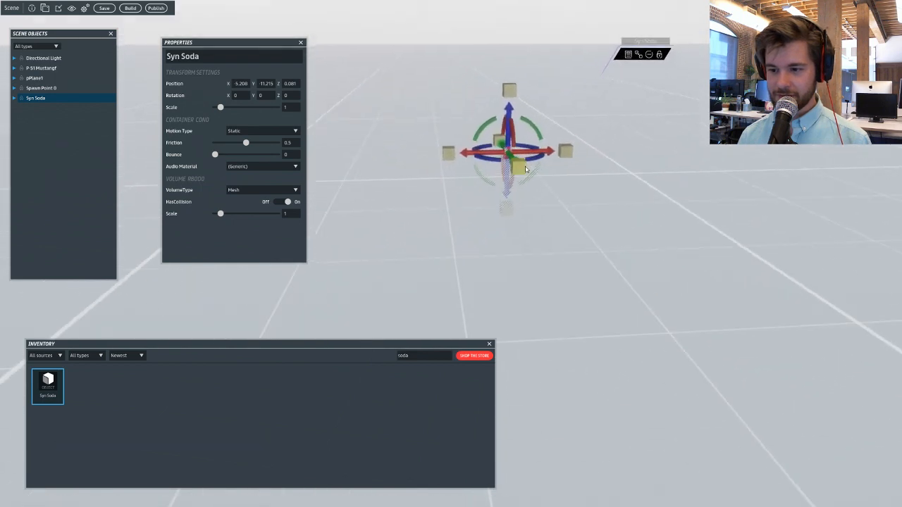
drag(521, 169, 636, 195)
right_drag(637, 195, 507, 188)
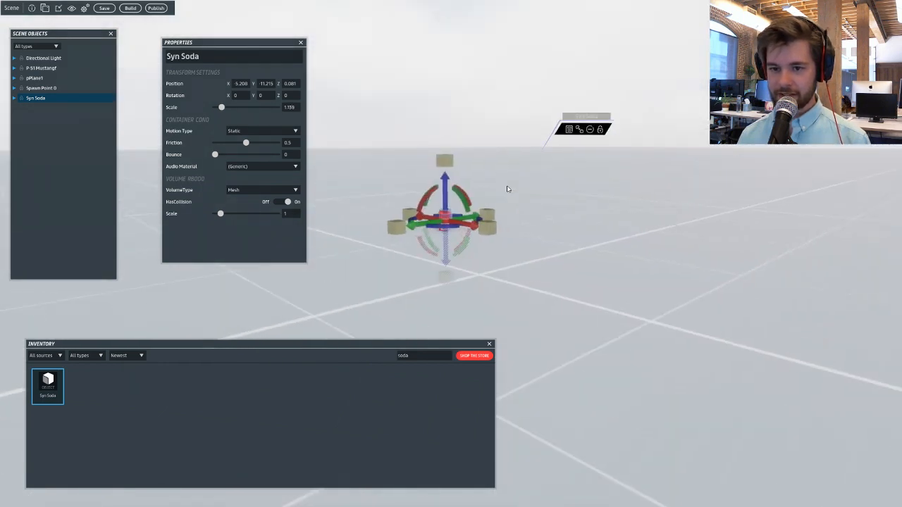
right_drag(319, 123, 388, 216)
drag(522, 167, 702, 150)
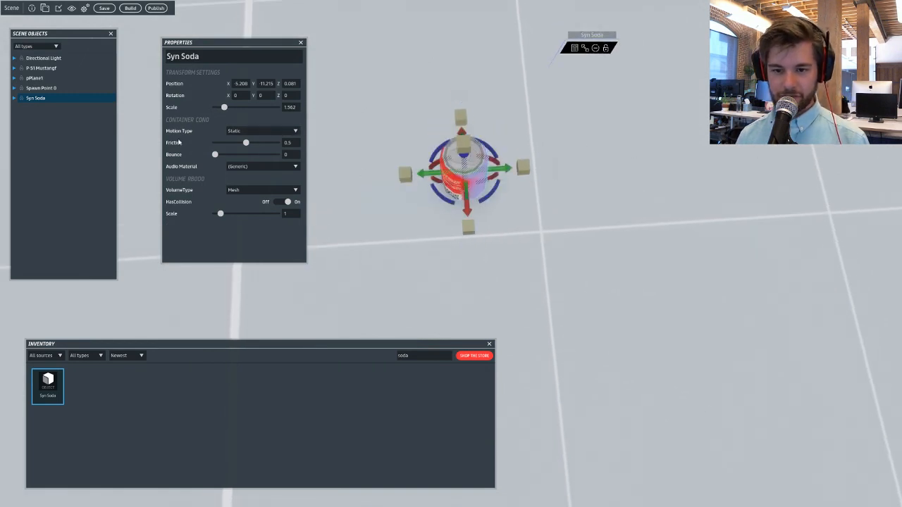
Set the Syn Soda's motion type to Dynamic.
right_drag(358, 172, 505, 100)
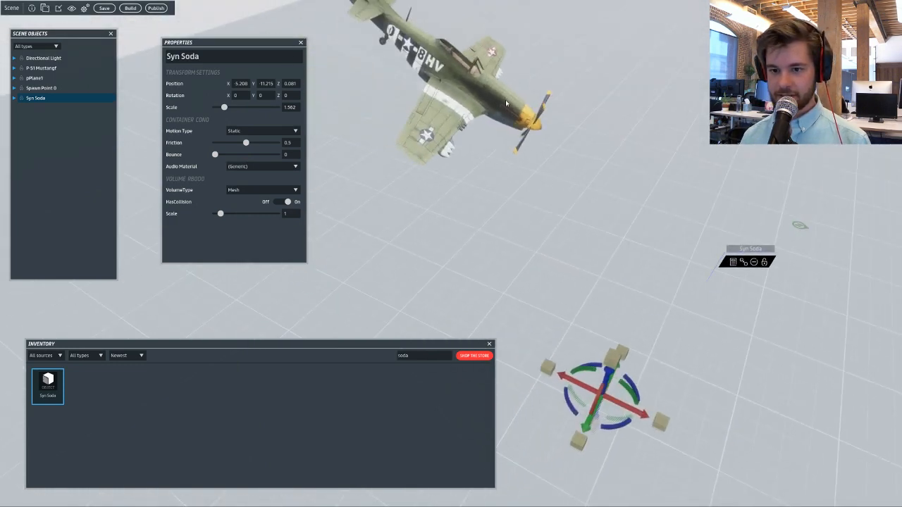
click(455, 90)
click(73, 103)
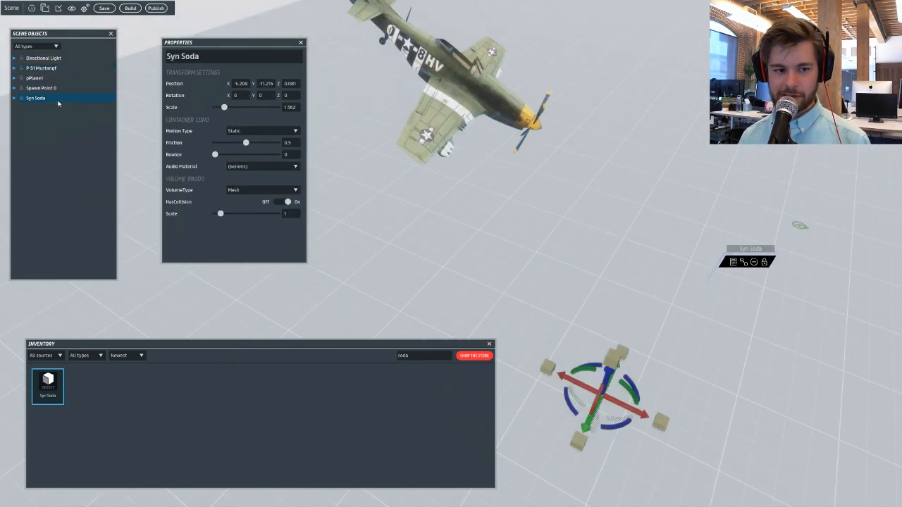
right_drag(596, 256, 562, 227)
right_drag(512, 208, 550, 289)
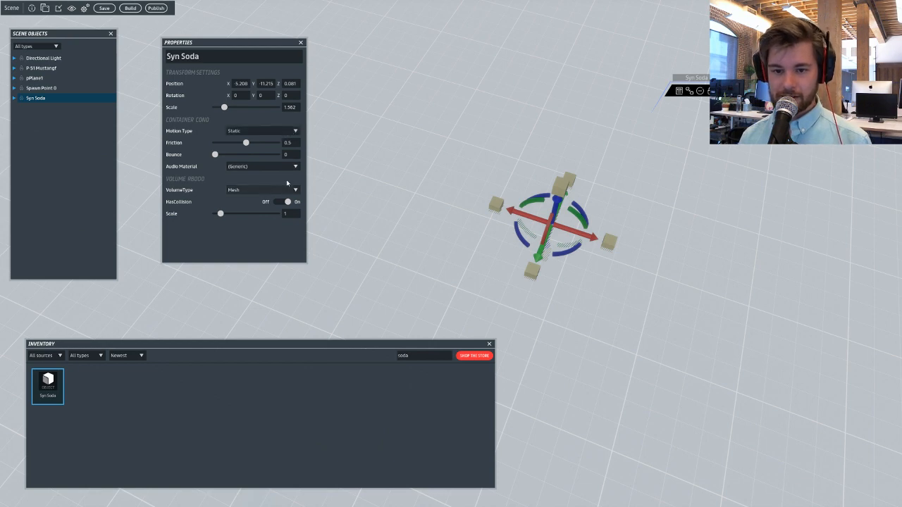
click(285, 132)
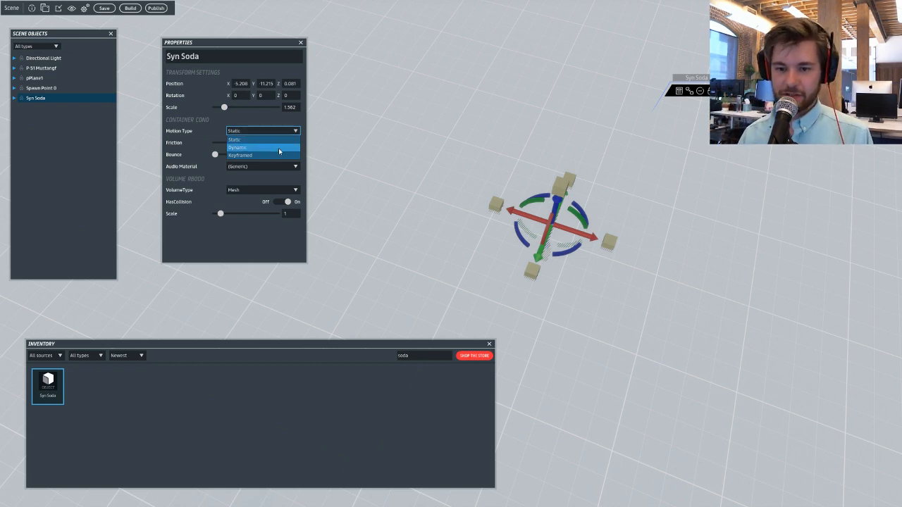
click(279, 146)
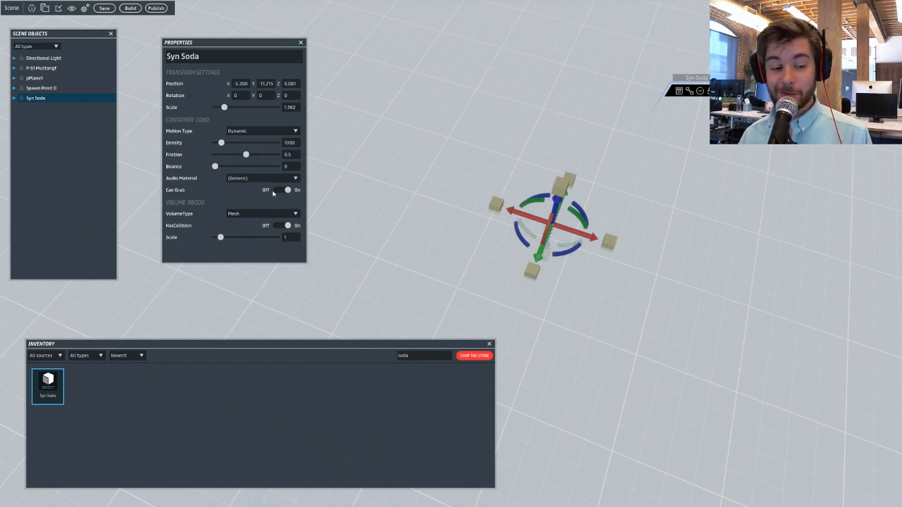
Compare the properties of the P-51 Mustangf with those of the Syn Soda.
right_drag(433, 162, 578, 145)
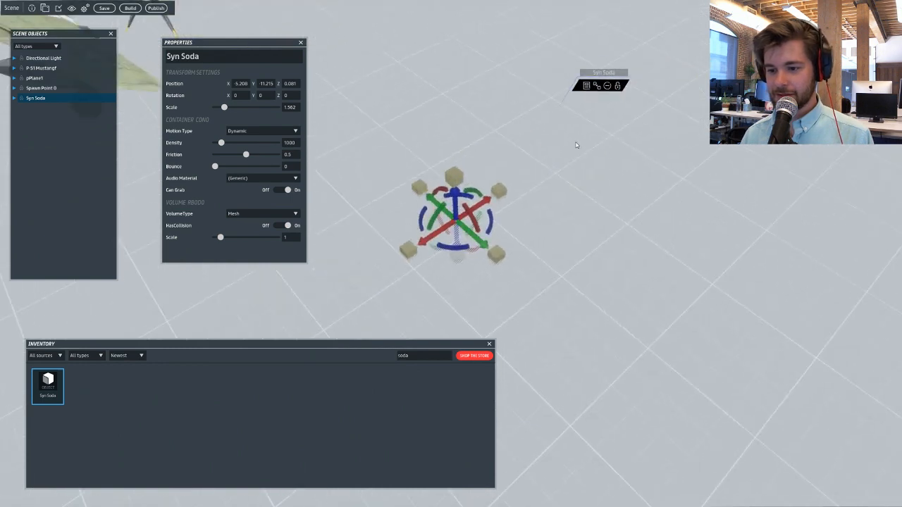
right_drag(377, 86, 272, 80)
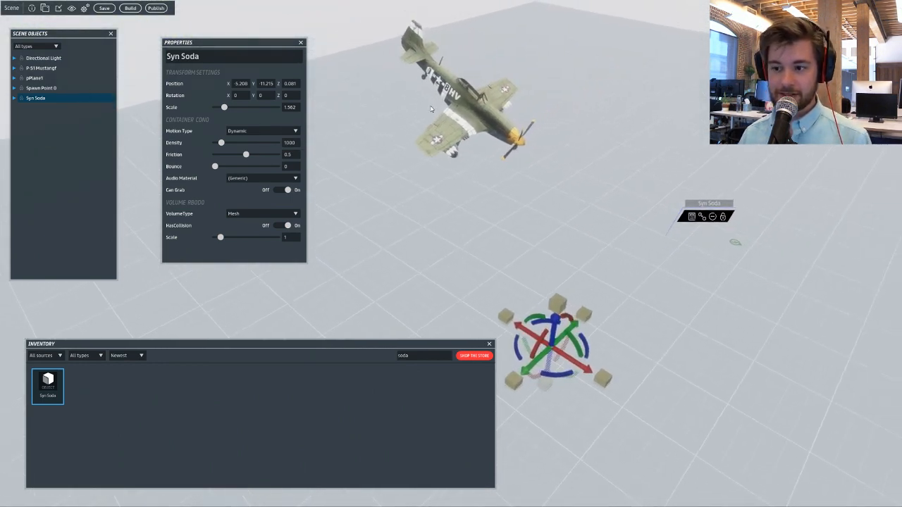
click(446, 109)
right_drag(446, 109, 602, 234)
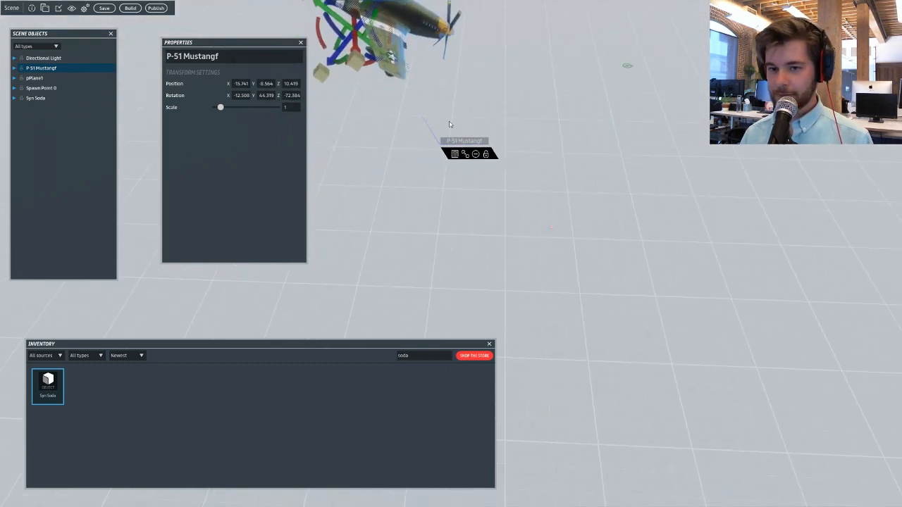
right_drag(310, 76, 380, 97)
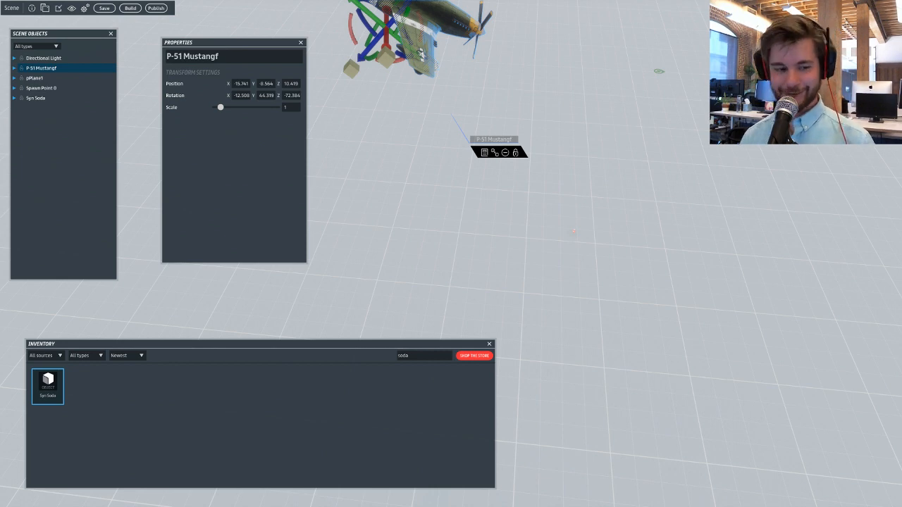
right_drag(568, 210, 341, 195)
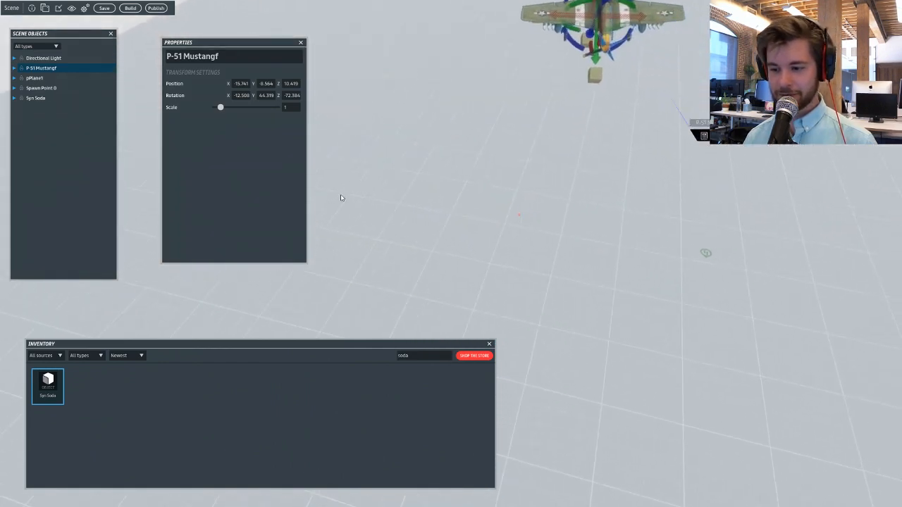
click(520, 215)
right_drag(544, 244, 314, 123)
right_drag(485, 216, 590, 174)
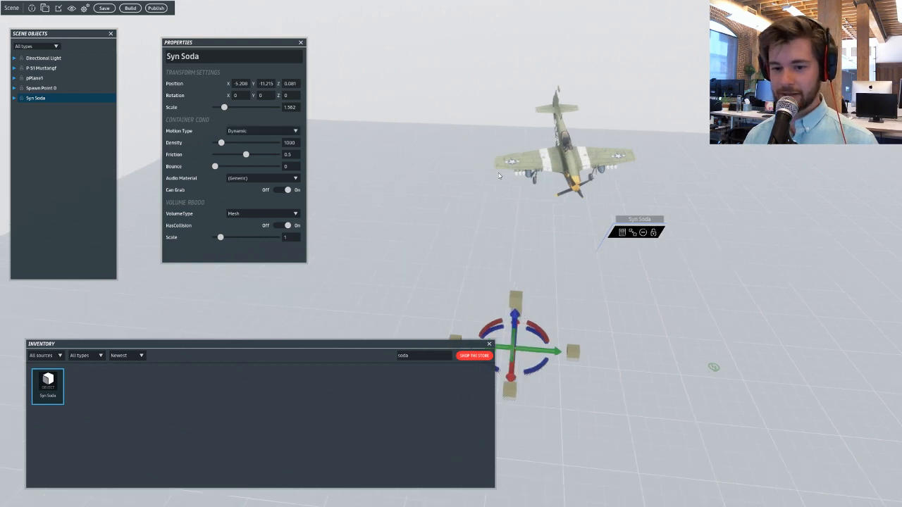
Inspect the properties of the pPlane1 ground and of Spawn Point 0.
click(583, 166)
right_drag(441, 181, 626, 270)
click(587, 280)
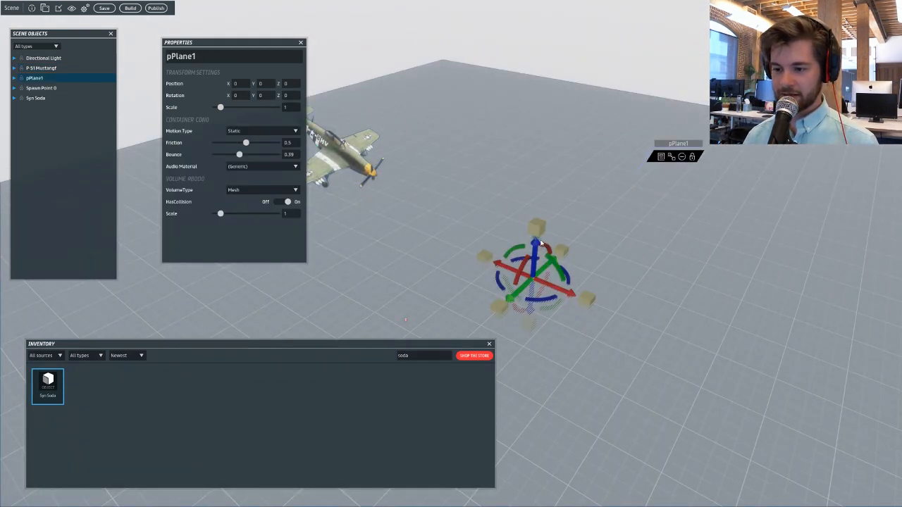
scroll(542, 243, up, 4)
click(514, 243)
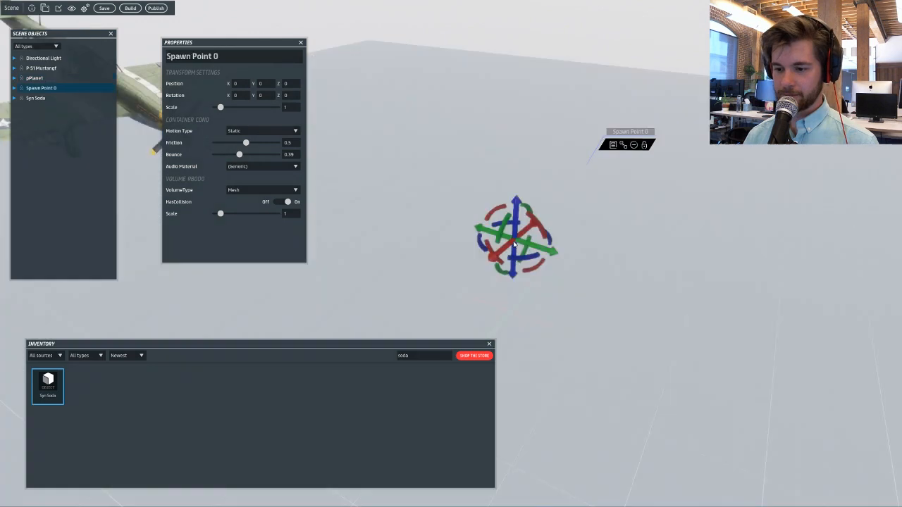
right_drag(543, 278, 392, 204)
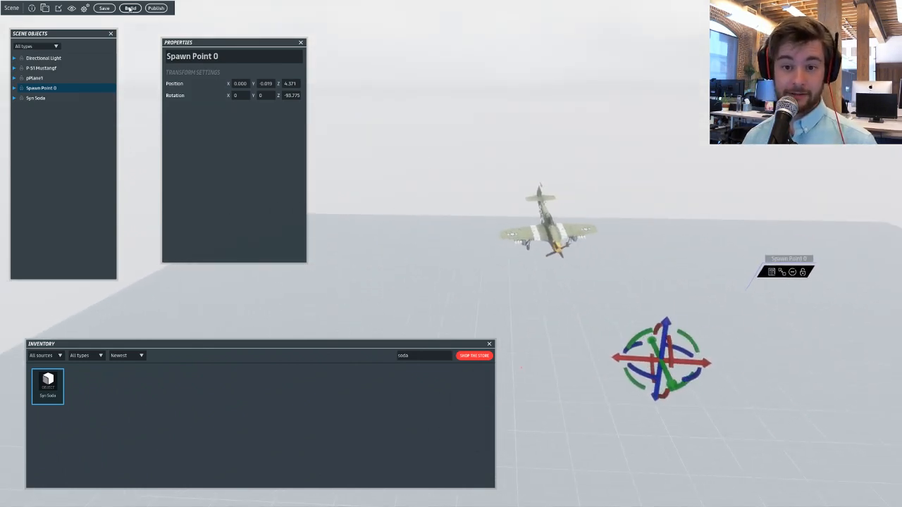
Close the Spawn Point 0 properties and turn on the display of physics shapes.
click(301, 42)
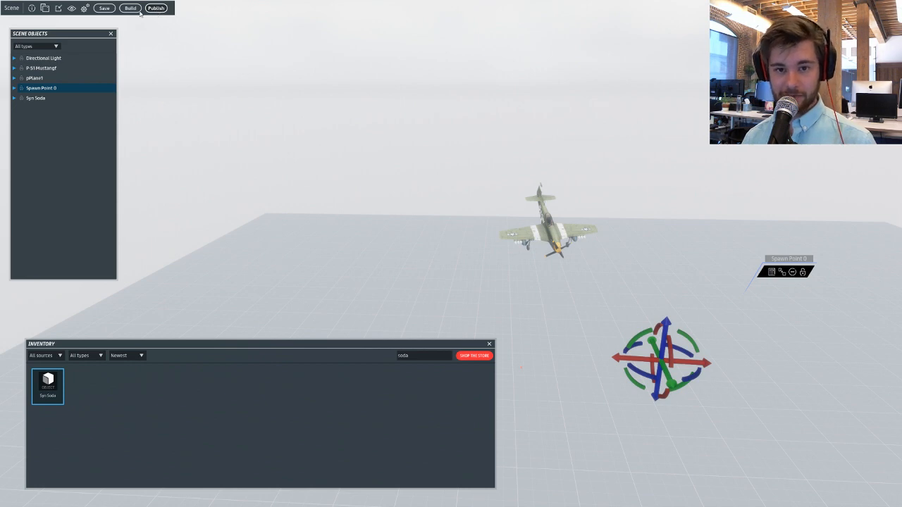
click(84, 12)
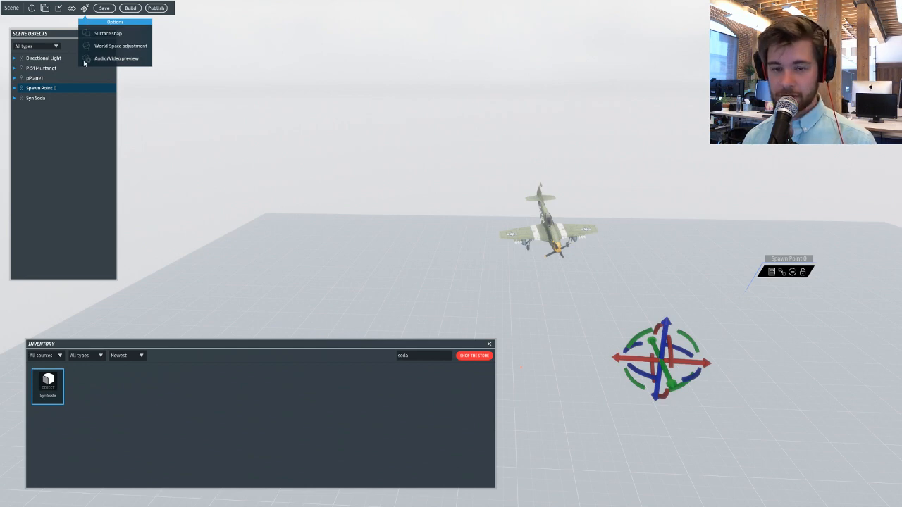
click(71, 10)
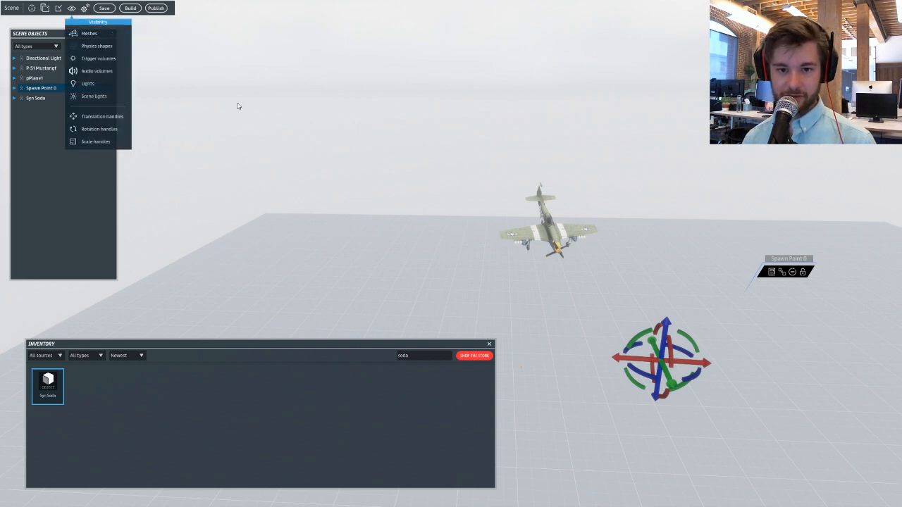
right_drag(238, 104, 320, 126)
key(a)
key(a)
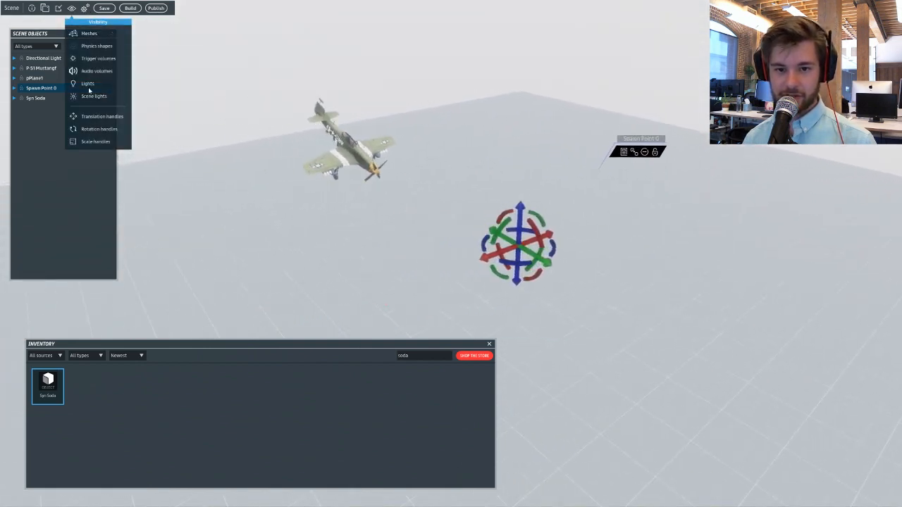
click(76, 46)
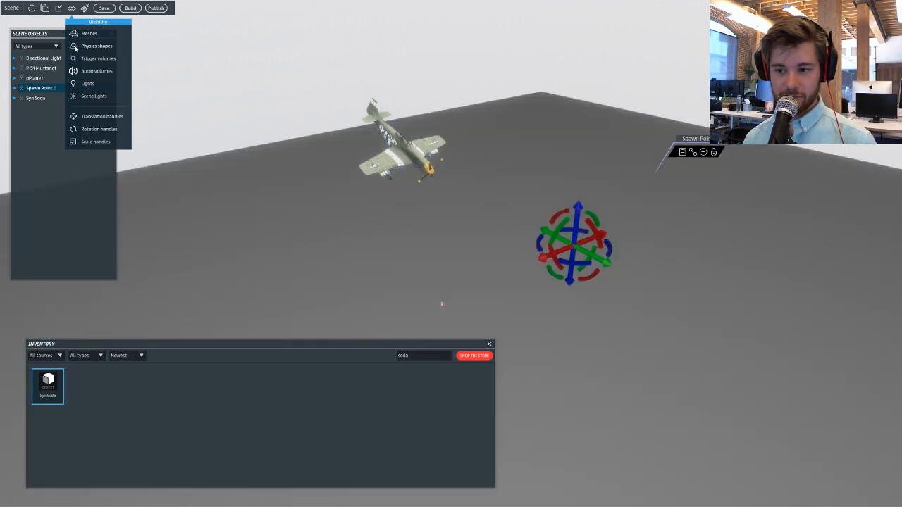
Examine the ground plane and the P-51 Mustang with physics shapes displayed, and turn the physics shapes display off.
key(s)
key(d)
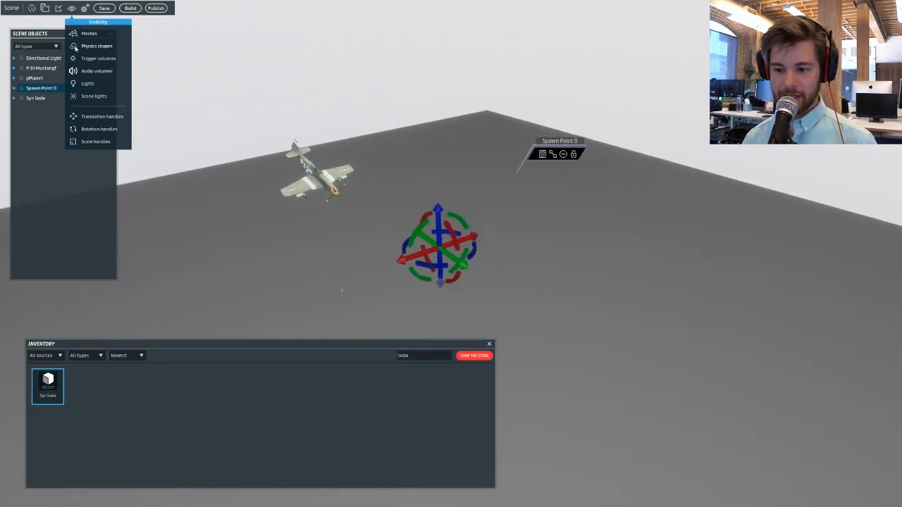
right_drag(141, 54, 371, 71)
key(w)
key(a)
key(a)
right_drag(516, 141, 409, 149)
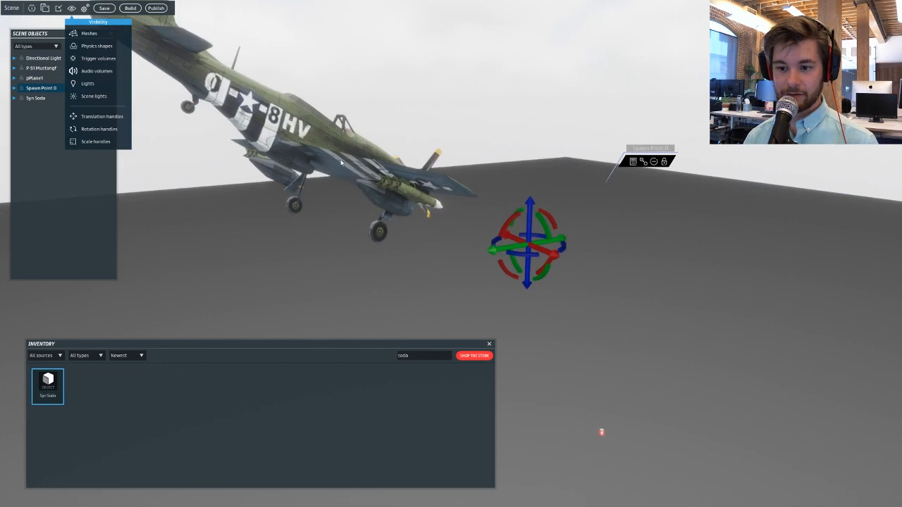
right_drag(340, 160, 239, 106)
key(a)
key(s)
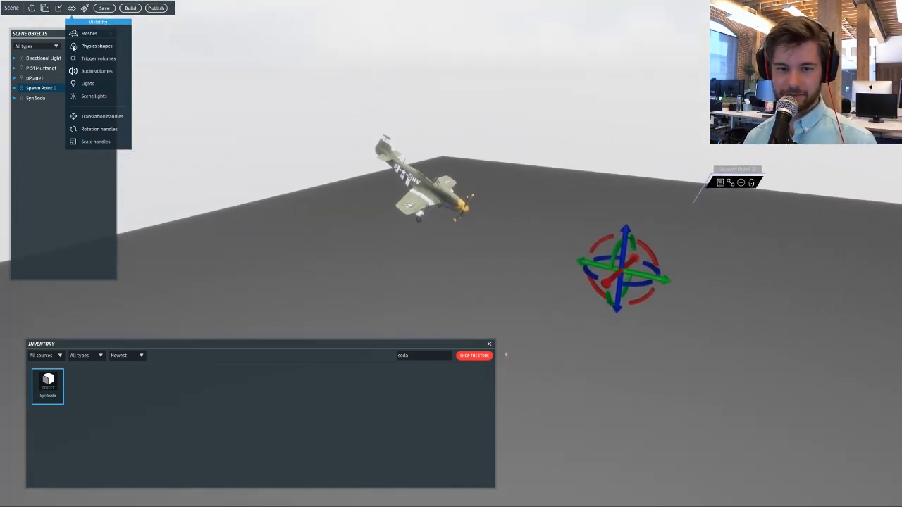
click(79, 49)
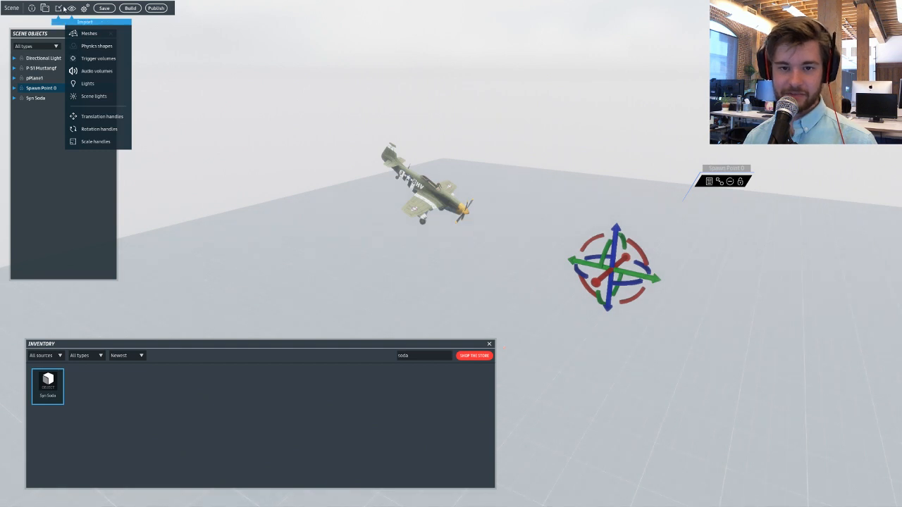
Review the import options for a 3D model and close them without importing anything.
click(60, 8)
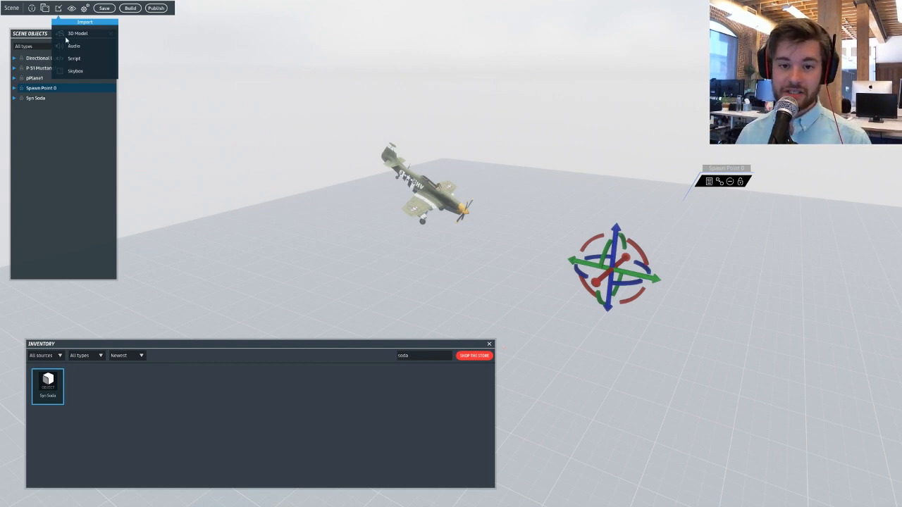
click(62, 33)
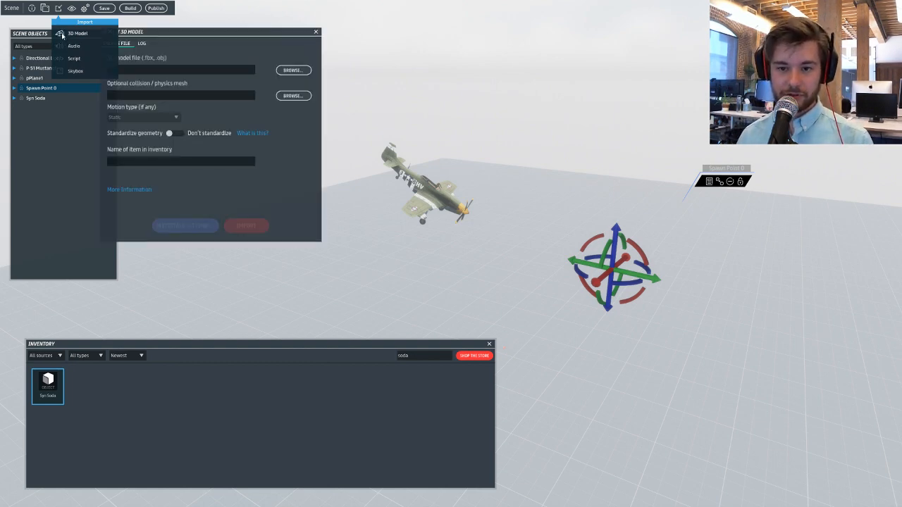
drag(217, 33, 286, 26)
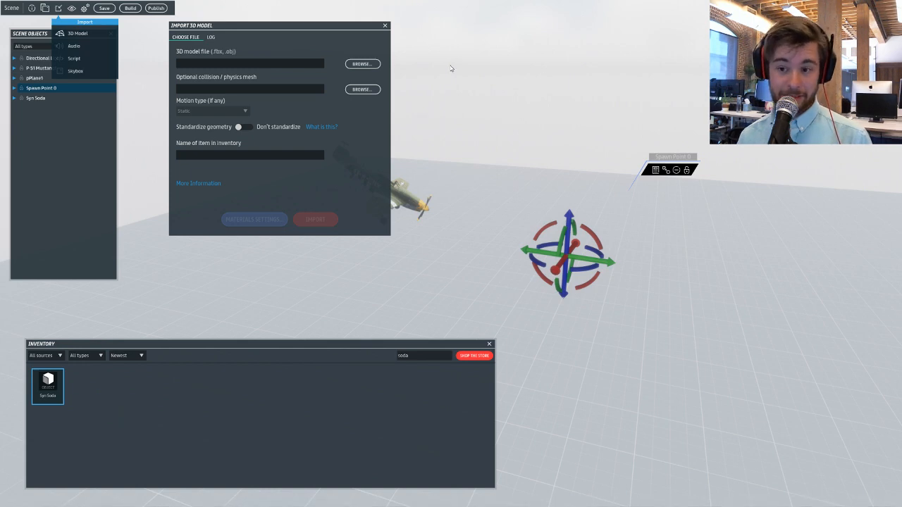
click(386, 26)
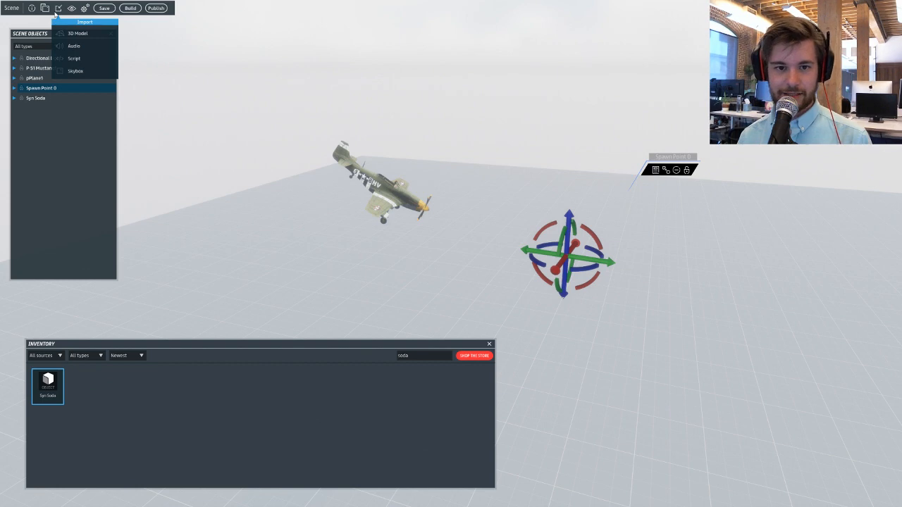
In the scene settings, set fog scattering to 0.1, ground fog falloff and density to 0, and sky distance to 100.
mouse_move(46, 10)
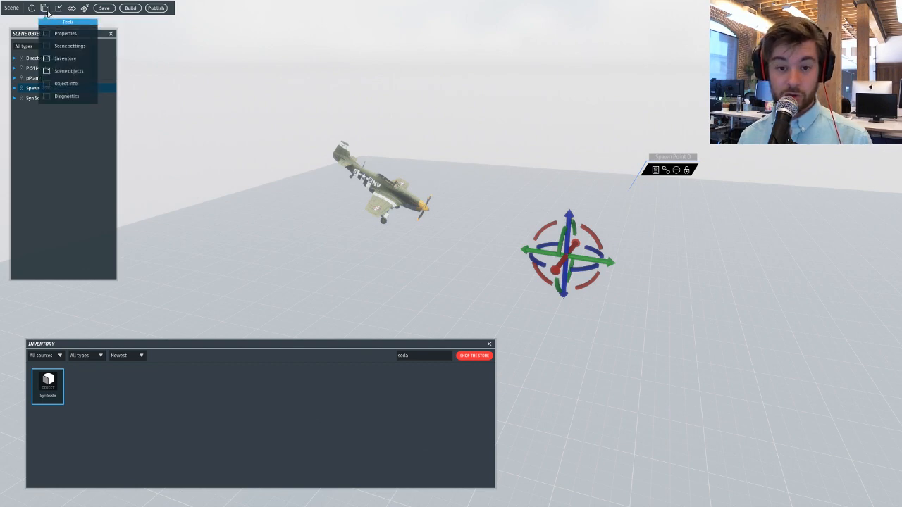
click(49, 46)
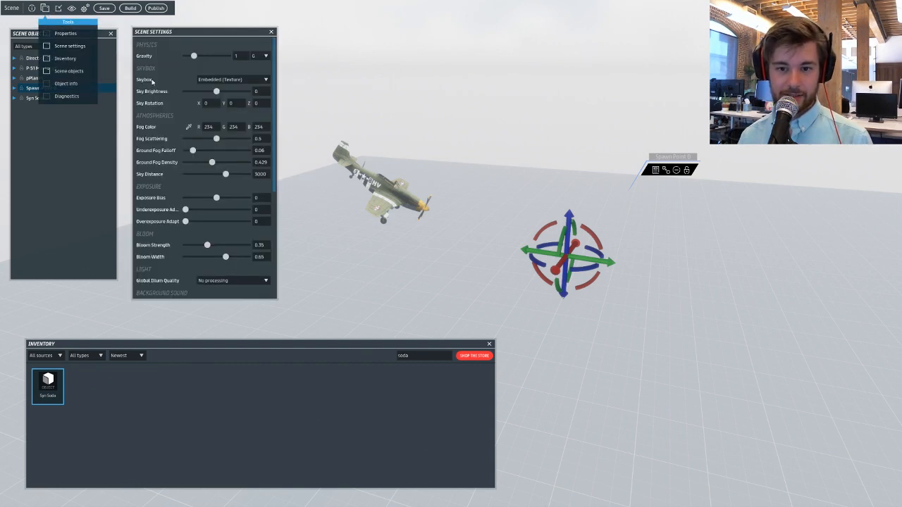
right_drag(294, 58, 667, 70)
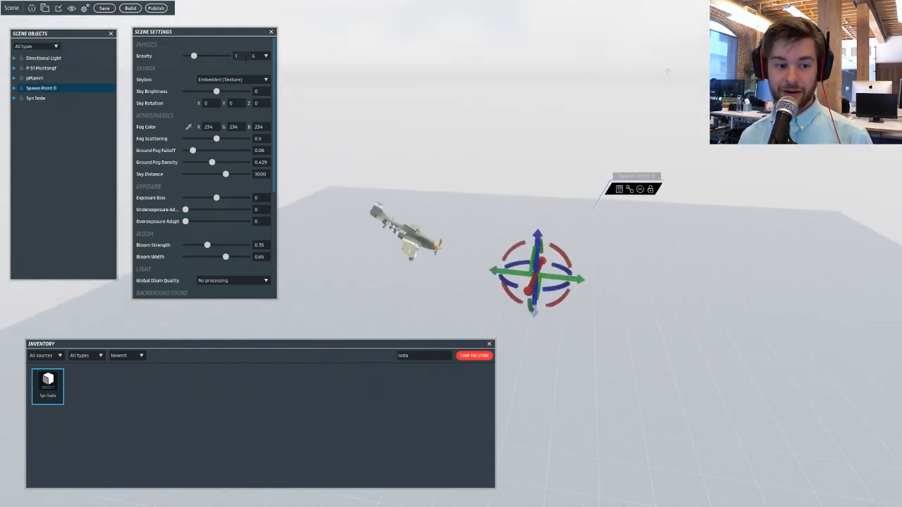
right_drag(304, 62, 346, 70)
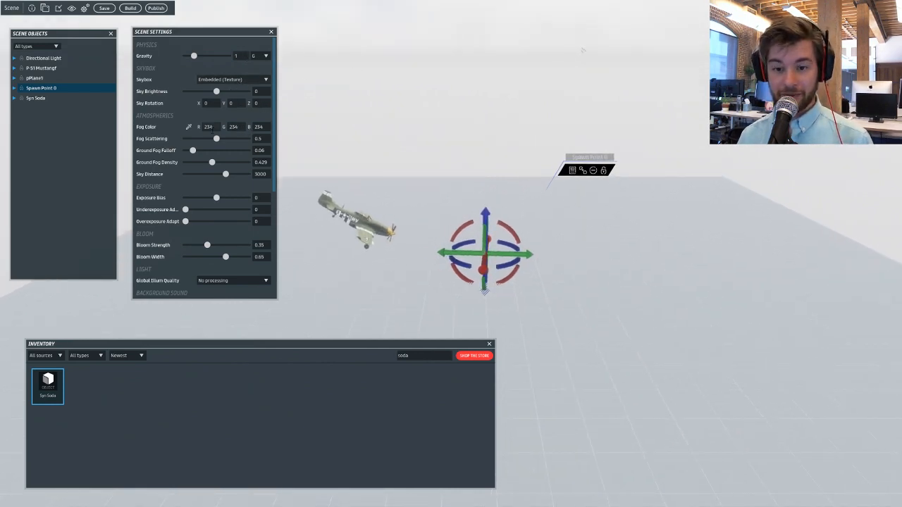
right_drag(305, 124, 213, 139)
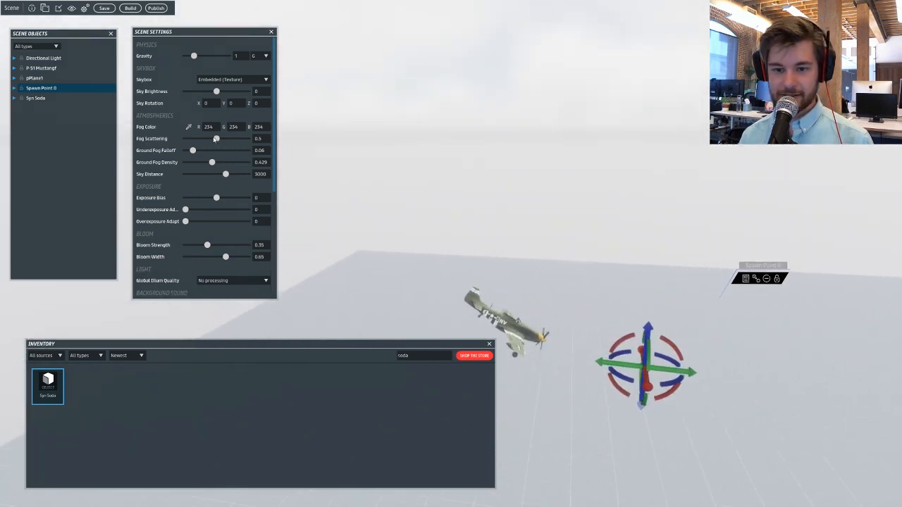
drag(217, 140, 141, 178)
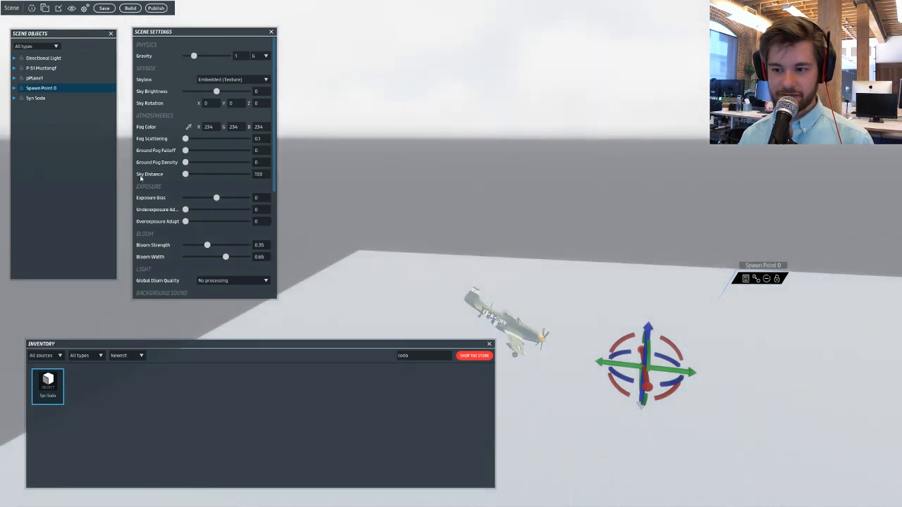
right_drag(333, 156, 567, 48)
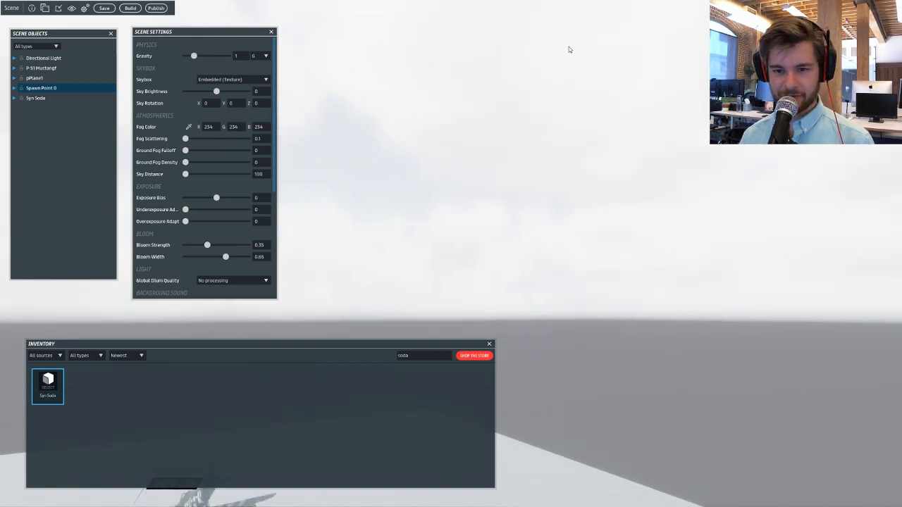
Change the scene's skybox to Mars (Day) Skybox and look over the plane and surroundings.
click(225, 81)
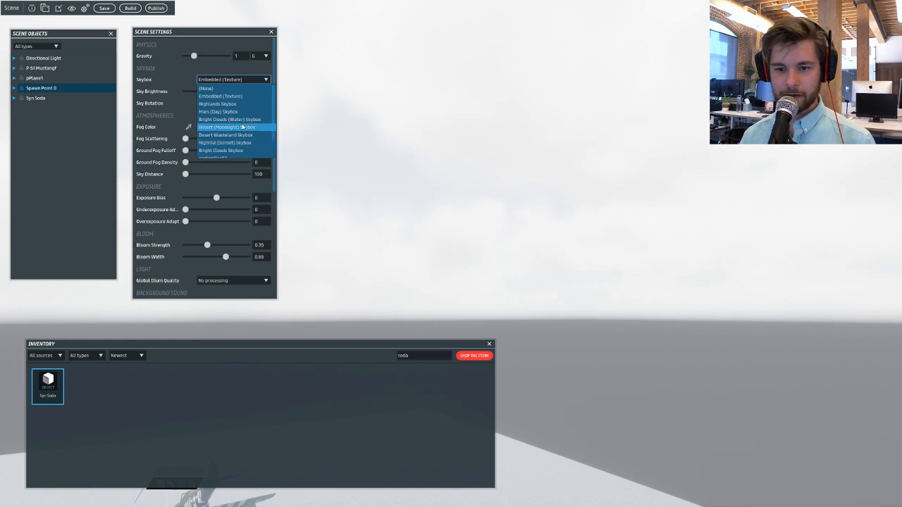
click(253, 112)
right_drag(442, 101, 236, 131)
key(a)
key(d)
right_drag(451, 254, 479, 275)
key(s)
right_drag(479, 155, 209, 136)
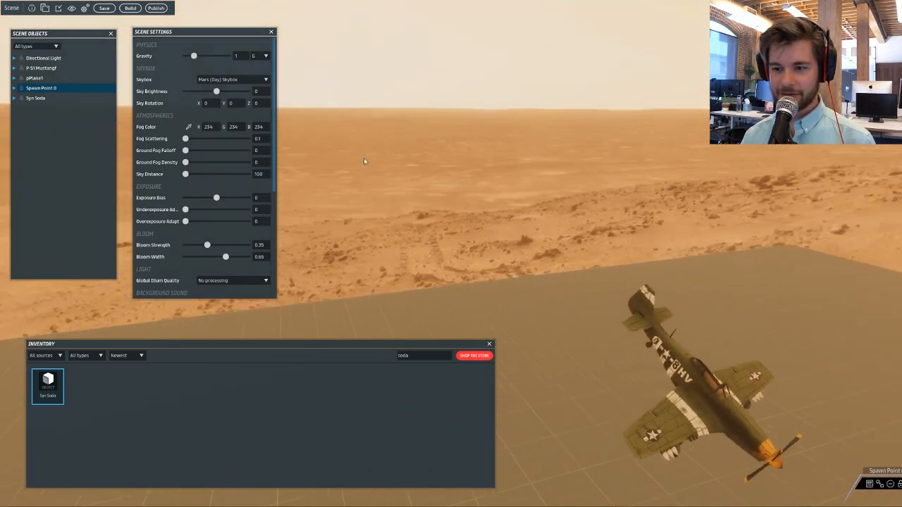
Try fog scattering of about 0.705, ground fog falloff 0.449, ground fog density 0.833 and sky distance 36205.
drag(185, 138, 241, 150)
drag(186, 162, 241, 174)
right_drag(311, 176, 332, 124)
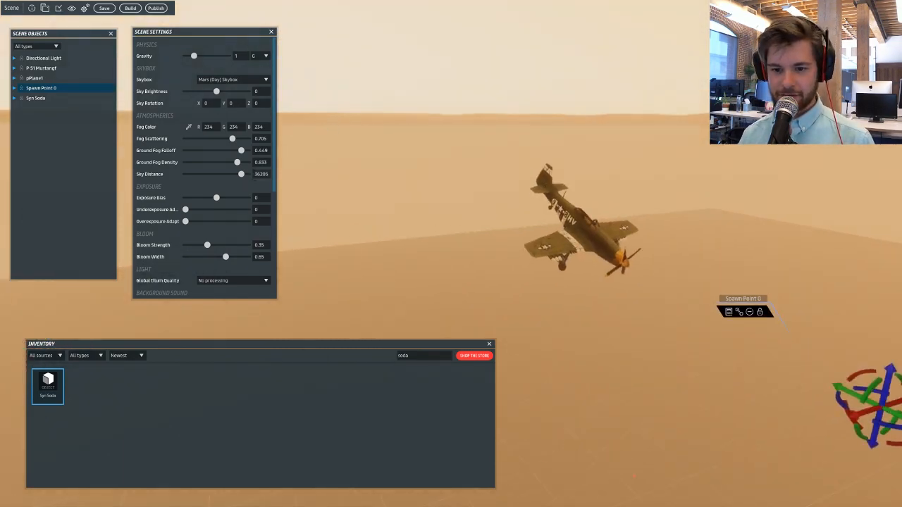
Lower the sky distance to 100, ground fog density and falloff to 0, and fog scattering to 0.1.
drag(243, 175, 189, 178)
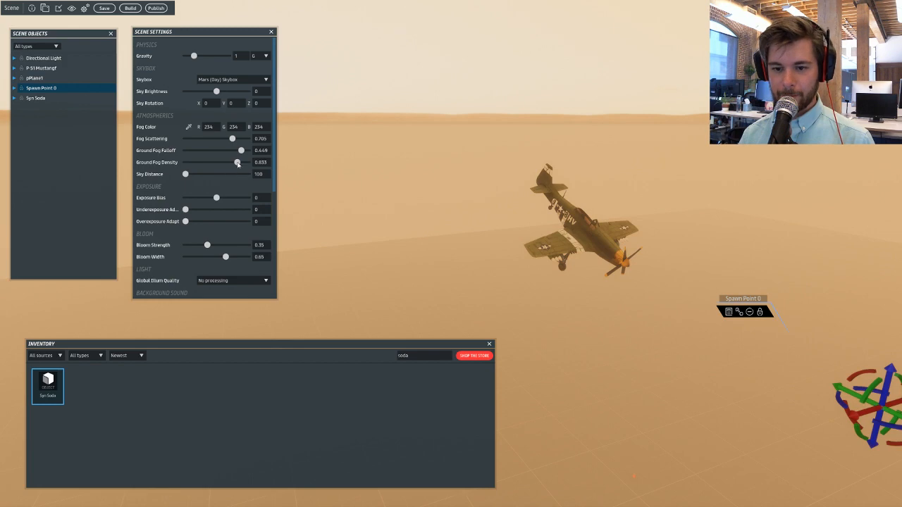
mouse_move(237, 163)
mouse_down()
mouse_move(169, 169)
mouse_move(246, 151)
mouse_up()
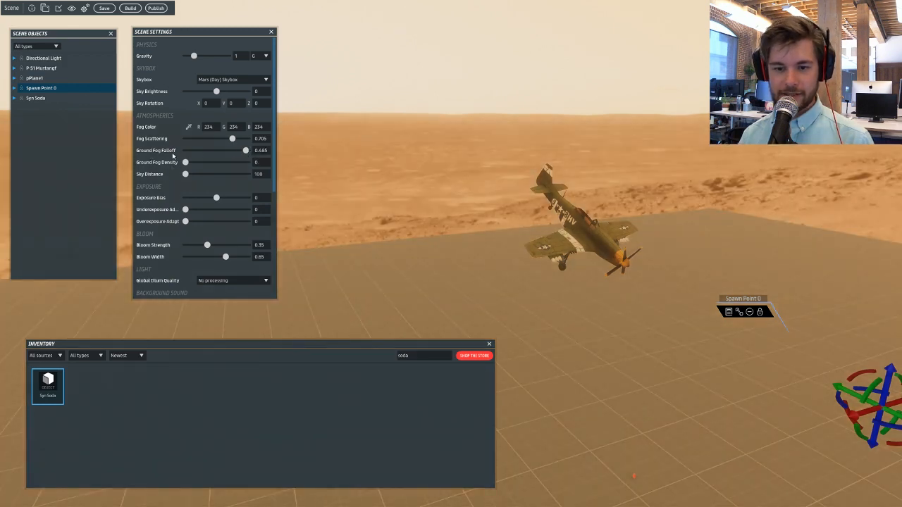
mouse_move(190, 151)
mouse_down()
mouse_move(199, 151)
mouse_move(178, 153)
mouse_up()
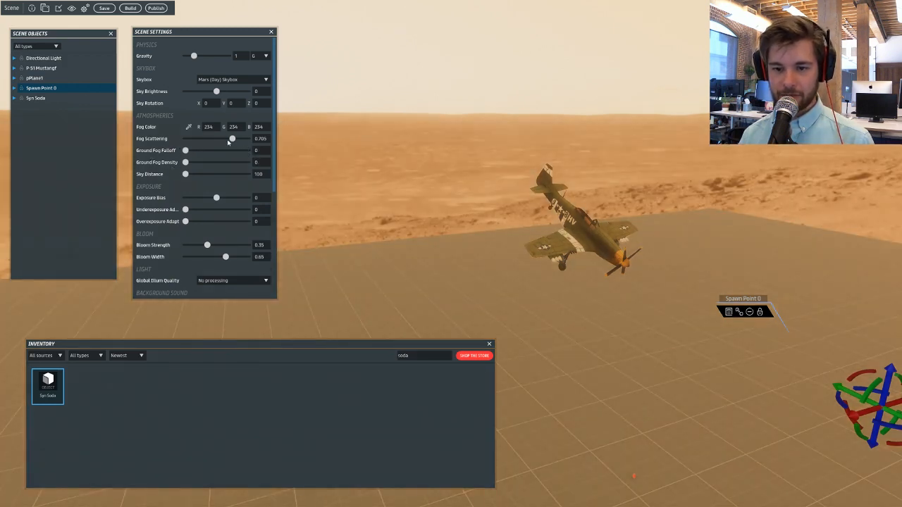
drag(228, 141, 181, 141)
right_drag(434, 160, 355, 90)
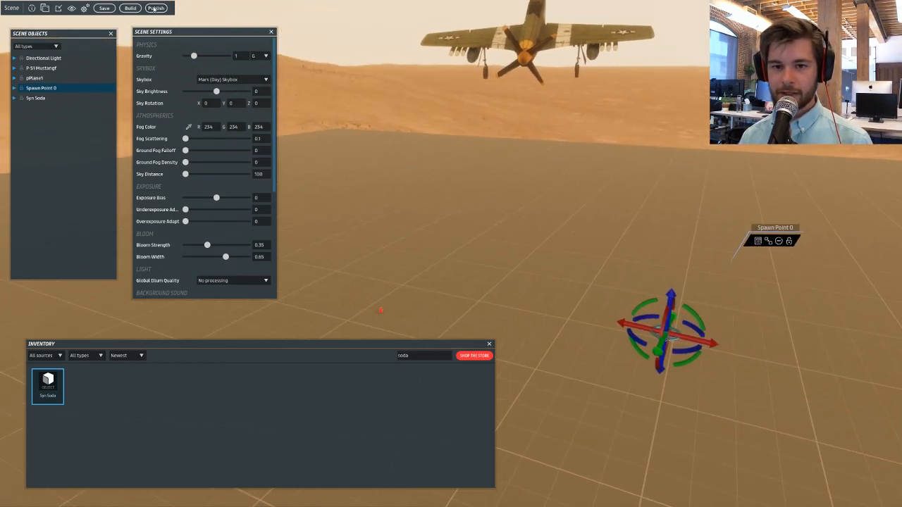
Filter the inventory to purchased items and clear the soda search.
click(60, 356)
click(56, 380)
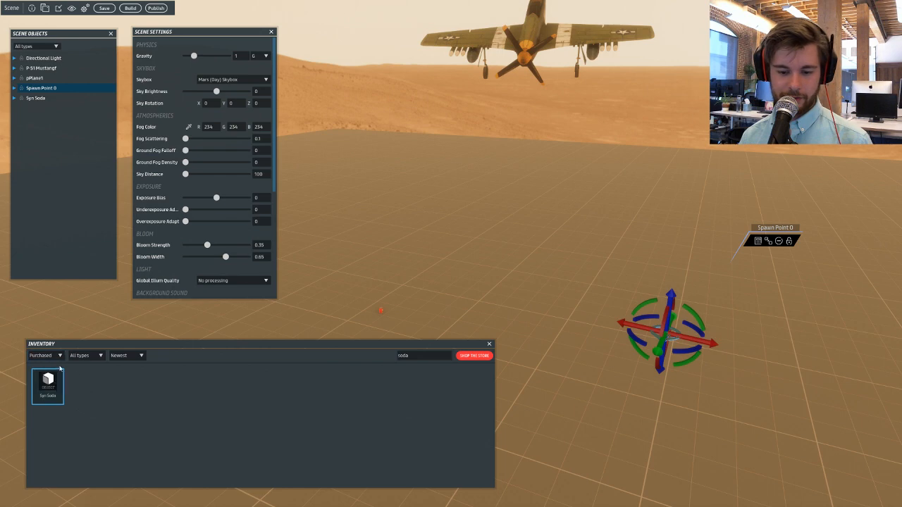
double_click(381, 356)
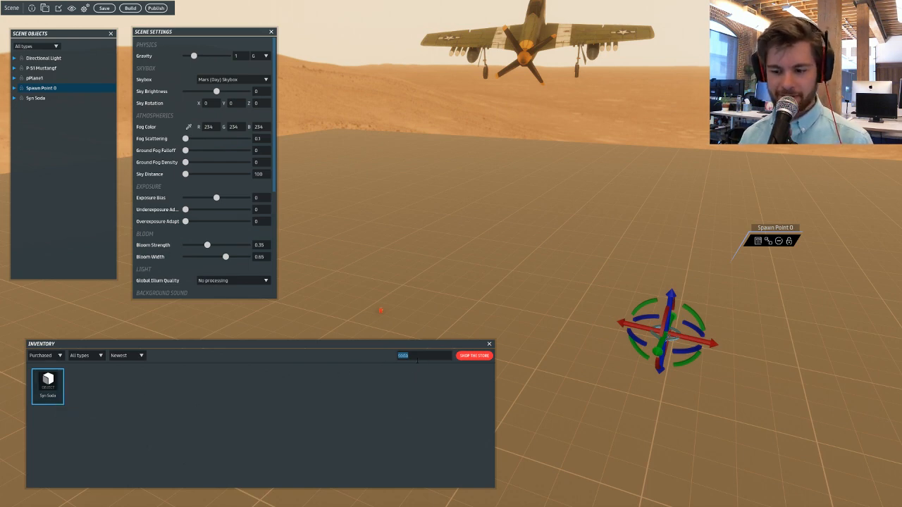
key(BackSpace)
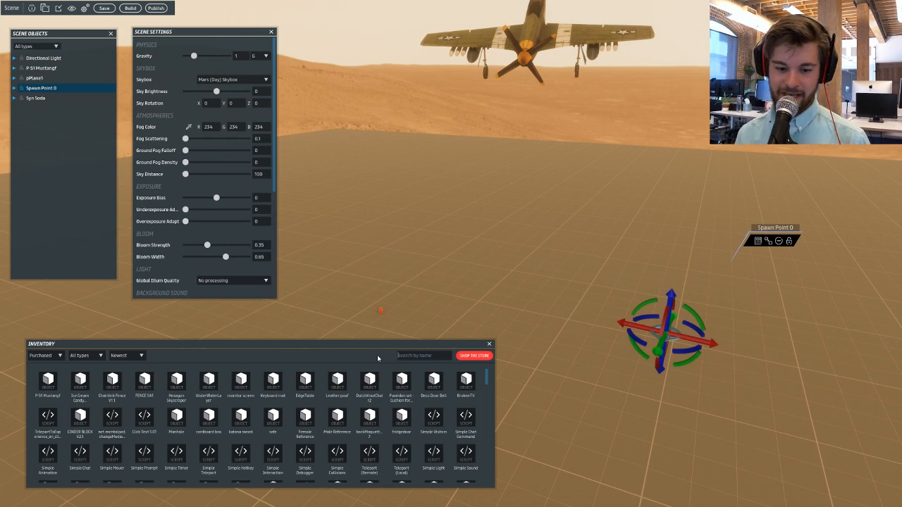
right_drag(390, 286, 441, 262)
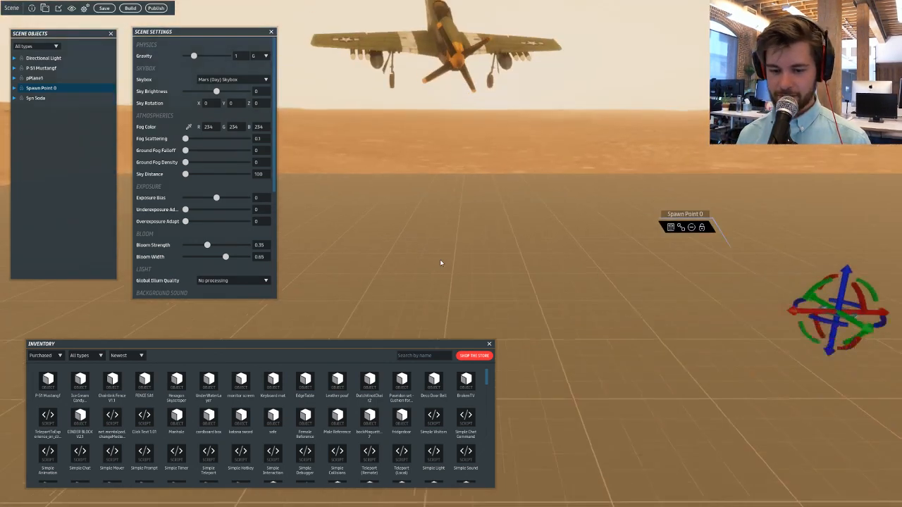
Show inventory items from all sources, and narrow the source filter to System.
click(61, 356)
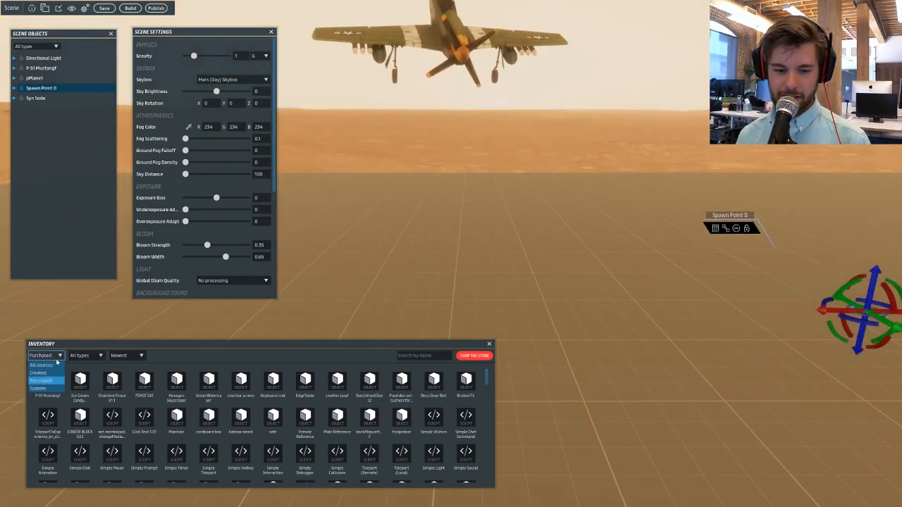
click(41, 365)
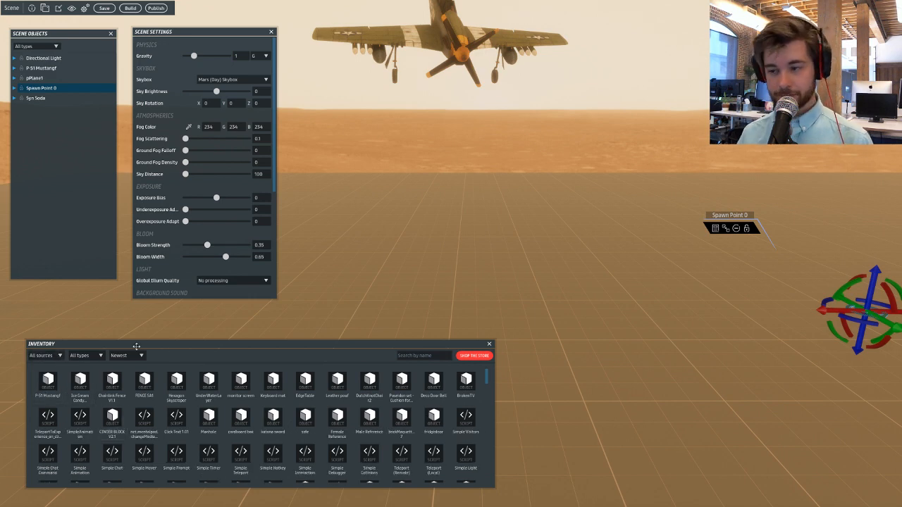
click(57, 356)
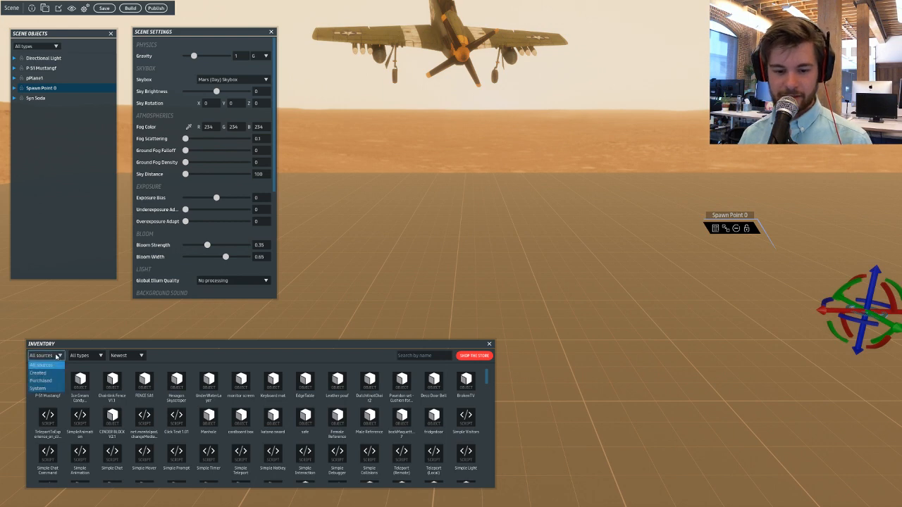
click(48, 389)
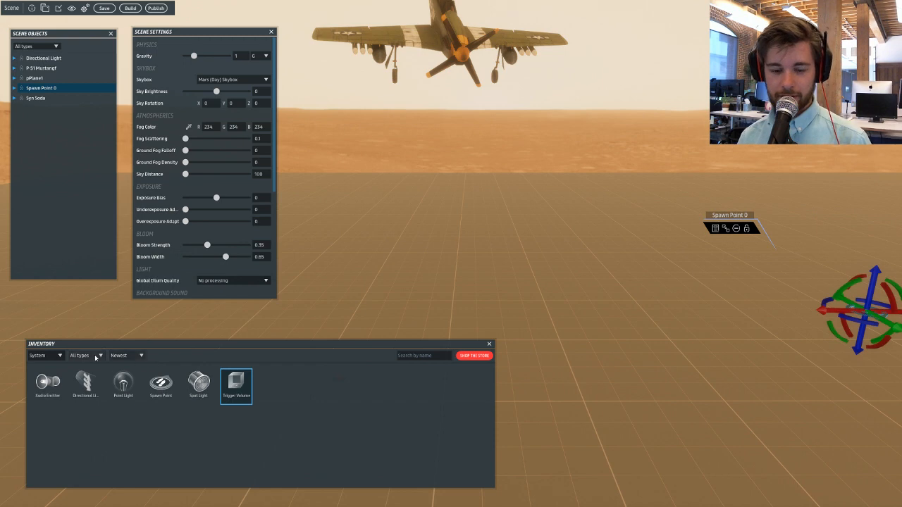
Show inventory items from all sources and narrow the type filter to Audio.
click(60, 358)
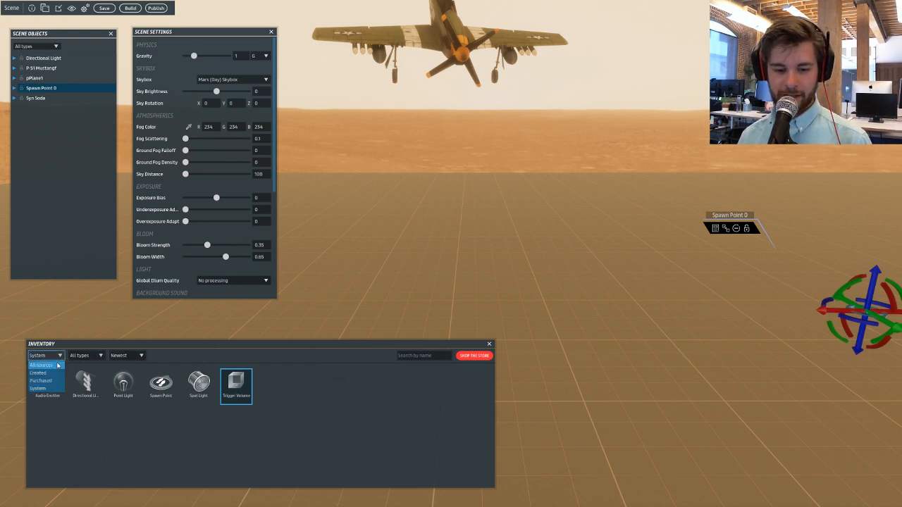
click(42, 365)
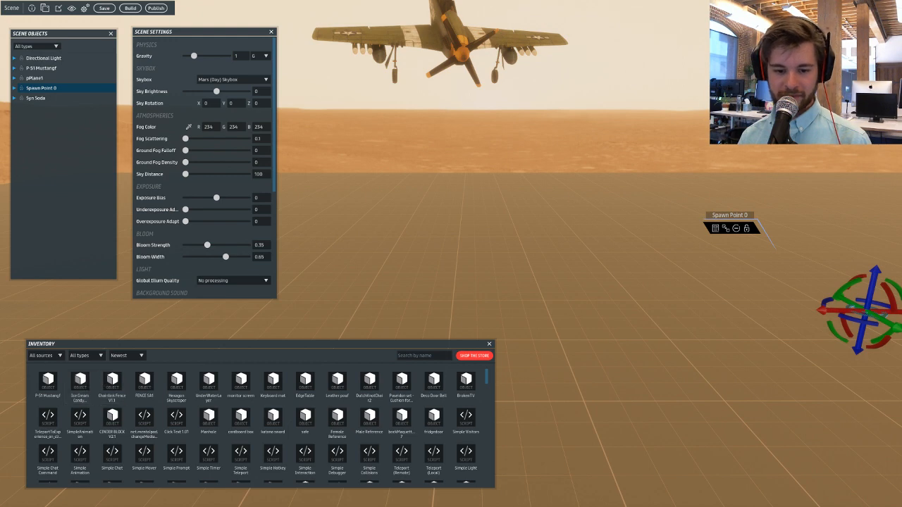
click(88, 355)
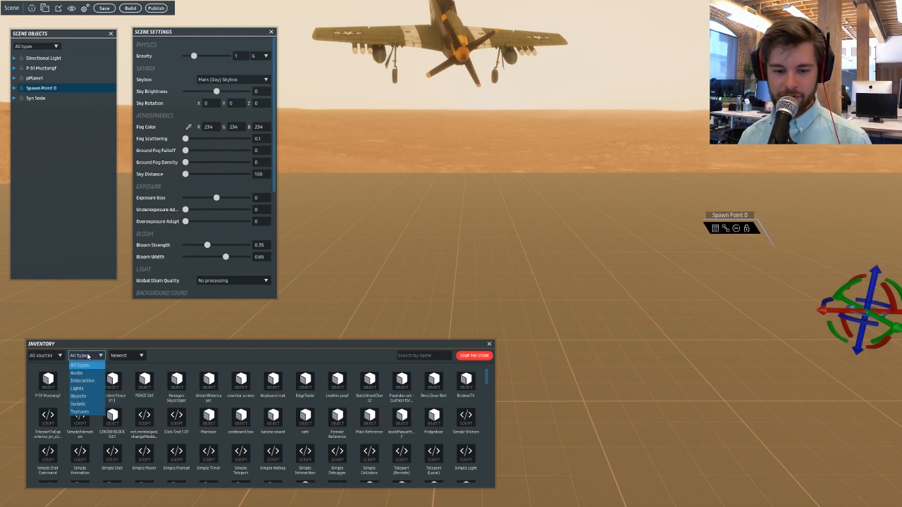
click(94, 373)
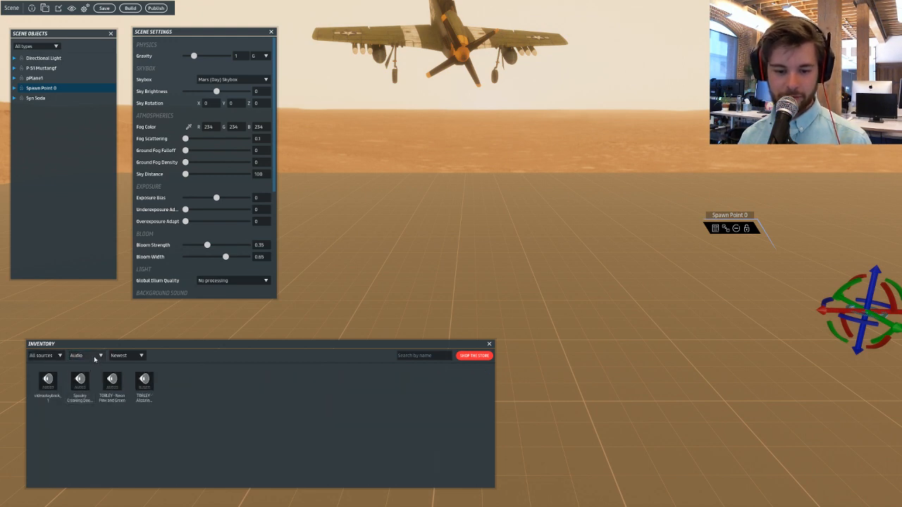
Browse the Interactive and Lights inventory types, and set the type filter to Objects.
click(94, 357)
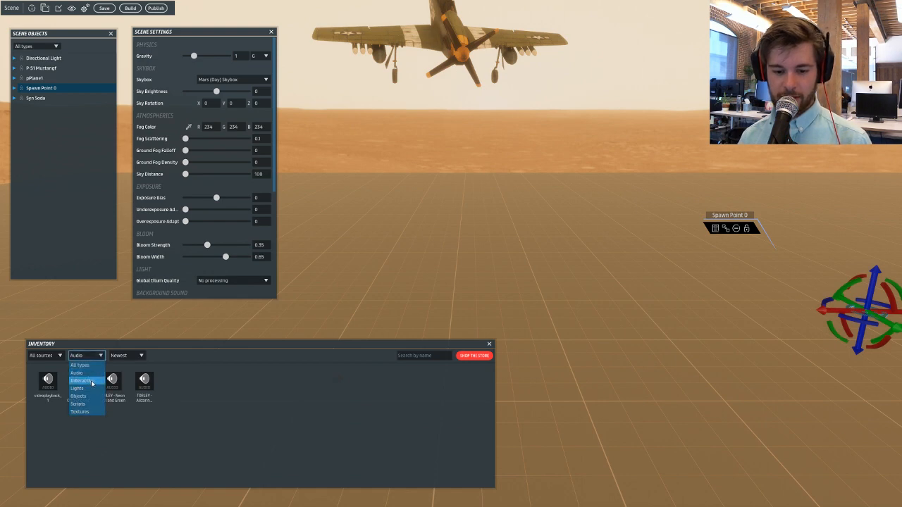
click(91, 383)
click(89, 357)
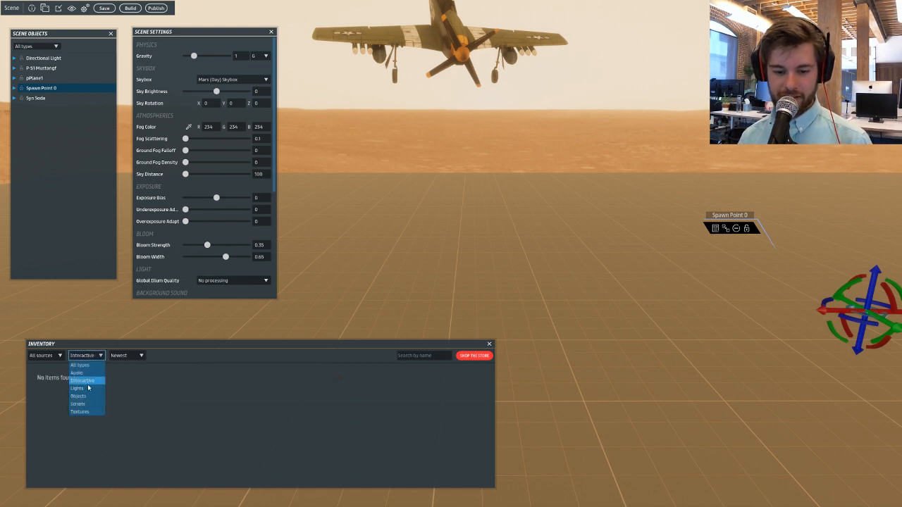
click(90, 358)
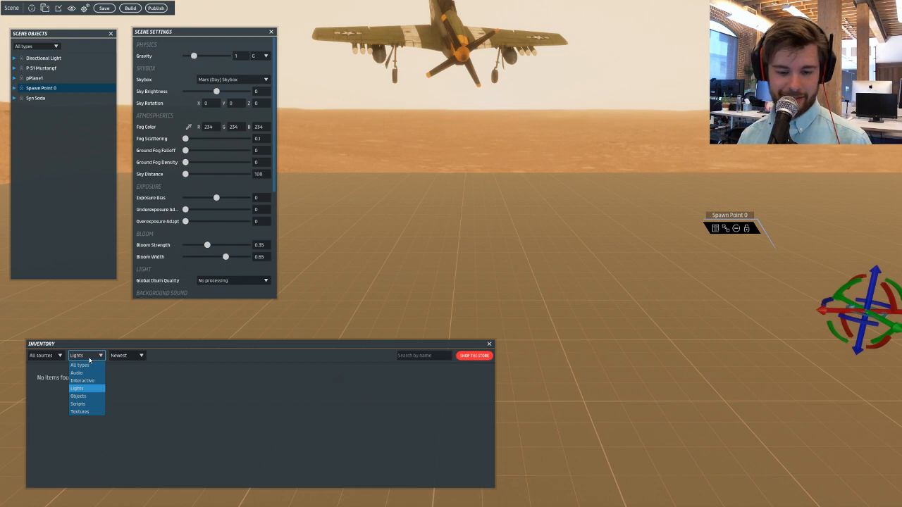
click(83, 399)
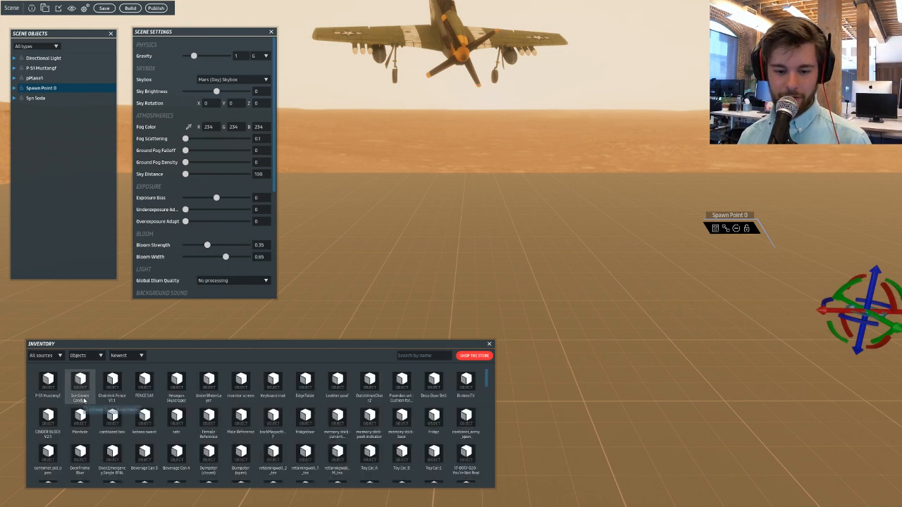
Place the Hexagon Skyscraper from the inventory on the ground plane beyond the spawn point.
right_drag(410, 286, 479, 284)
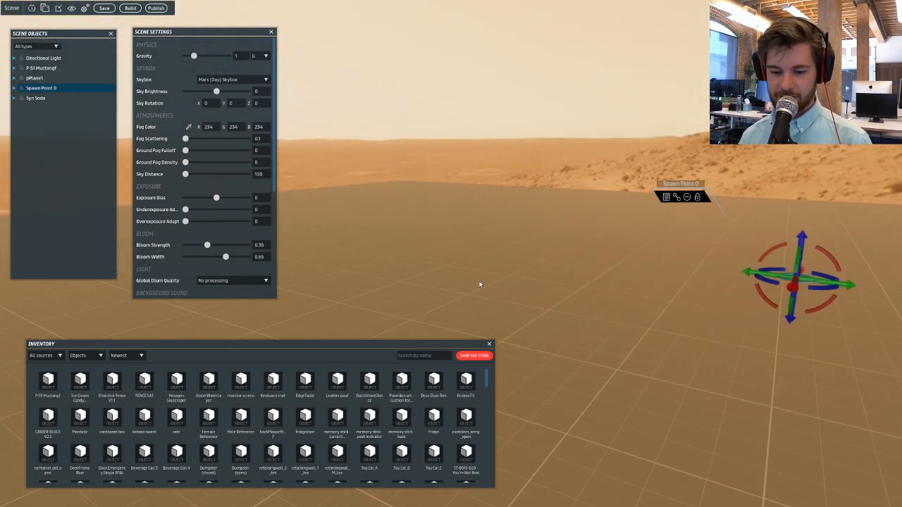
drag(176, 384, 607, 229)
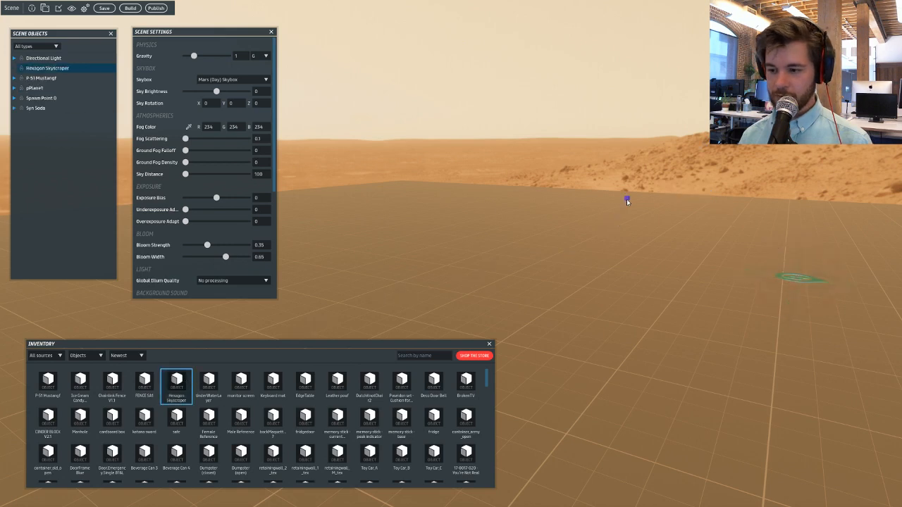
key(d)
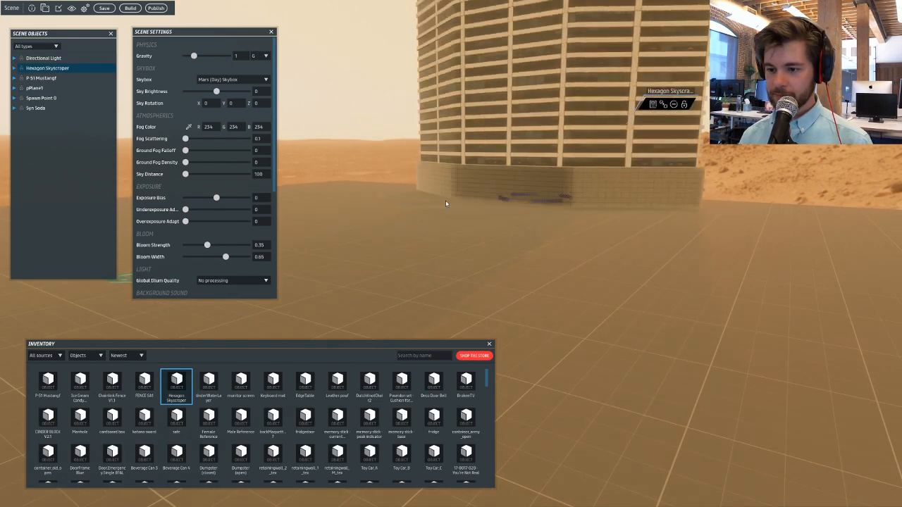
drag(445, 201, 406, 209)
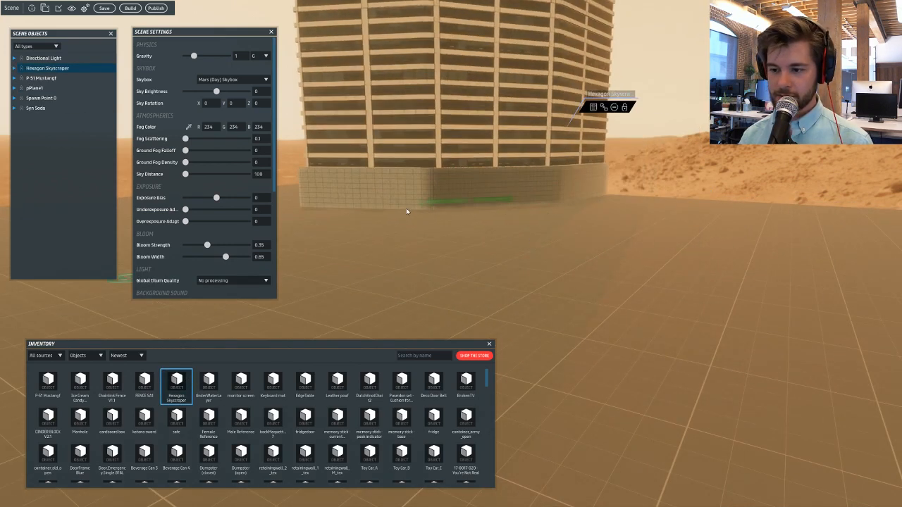
Place the fridge object from the inventory on an open part of the ground away from the skyscraper.
right_drag(392, 232, 463, 274)
key(a)
right_drag(244, 311, 461, 263)
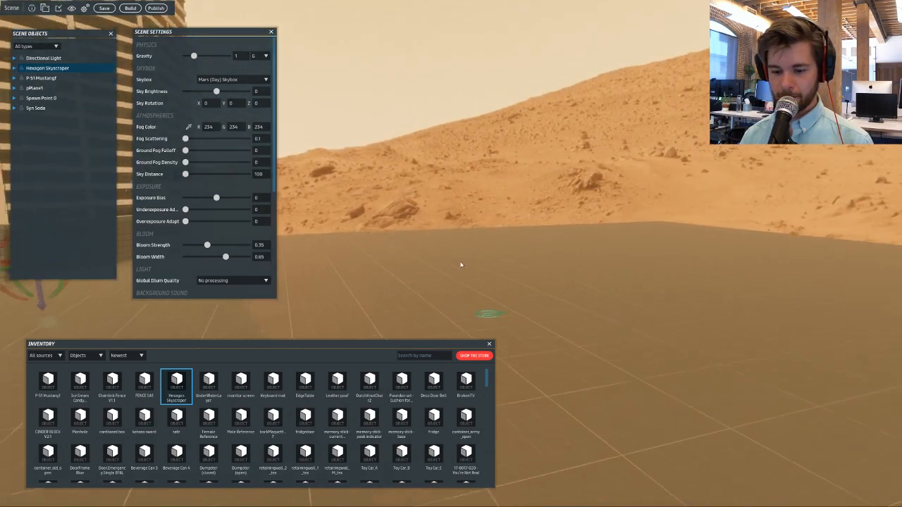
key(d)
right_drag(358, 277, 416, 281)
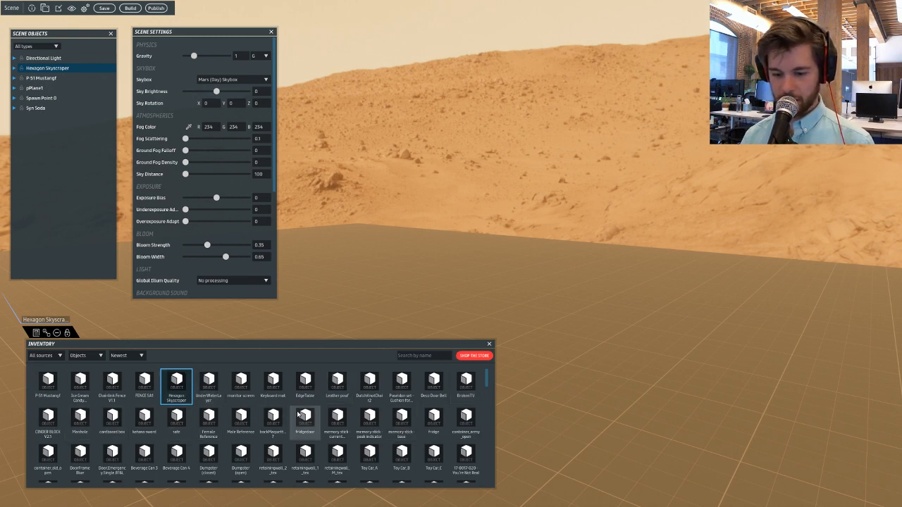
scroll(337, 423, down, 1)
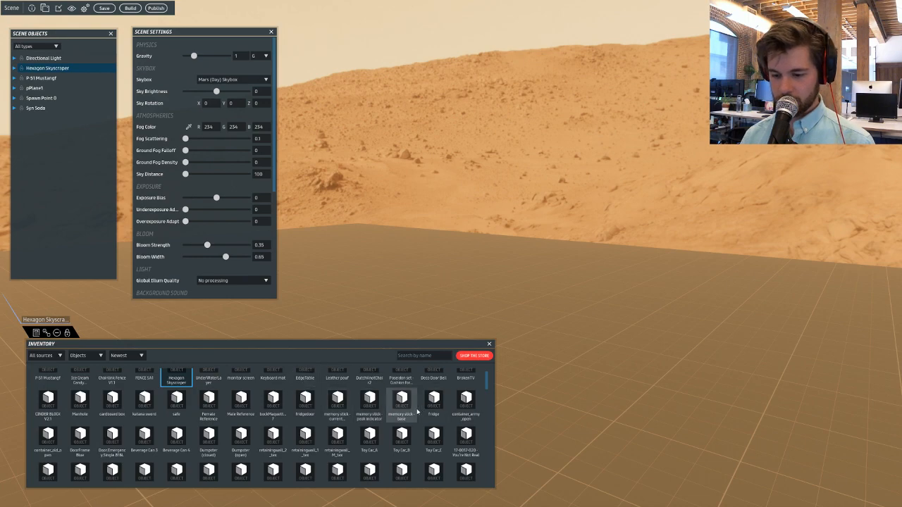
scroll(405, 412, down, 2)
drag(432, 399, 664, 374)
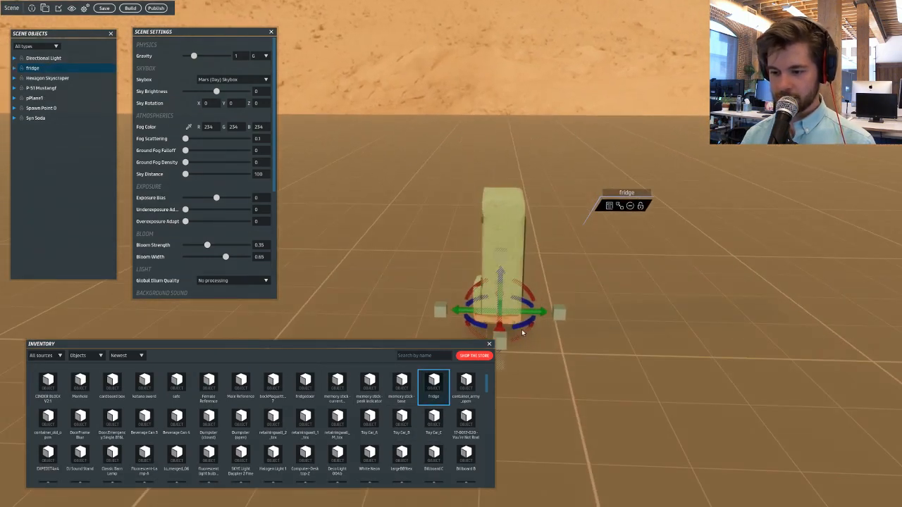
drag(523, 329, 571, 310)
Place the MinionRobot object from the inventory on the open ground between the fridge and the spawn point.
right_drag(572, 310, 738, 392)
scroll(318, 410, down, 3)
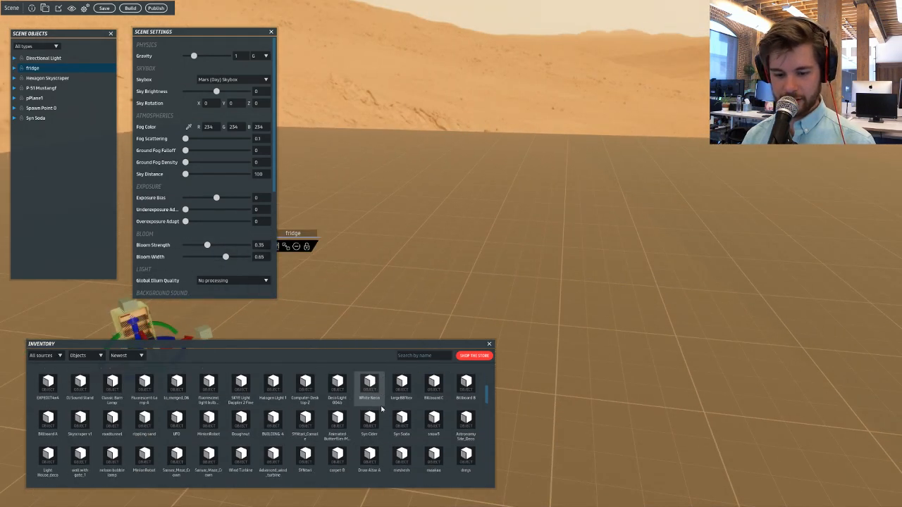
drag(209, 420, 649, 257)
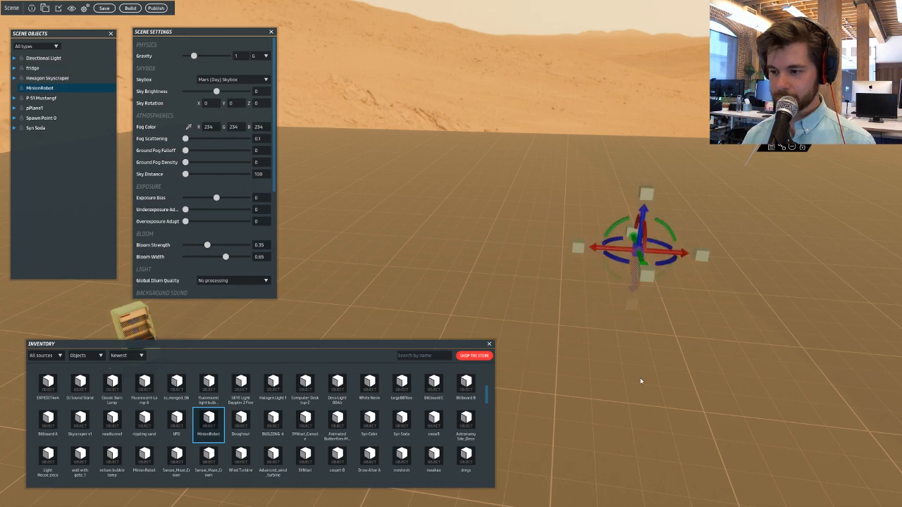
right_drag(645, 370, 452, 273)
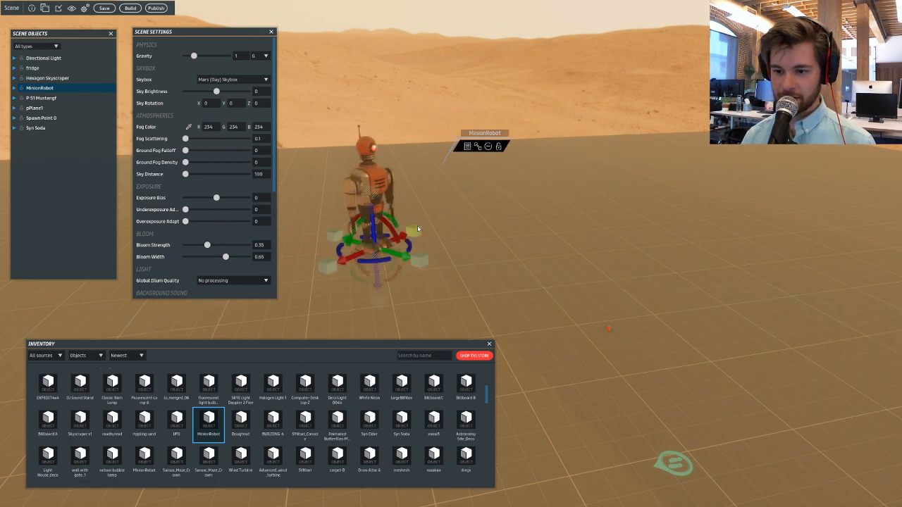
right_drag(417, 226, 355, 145)
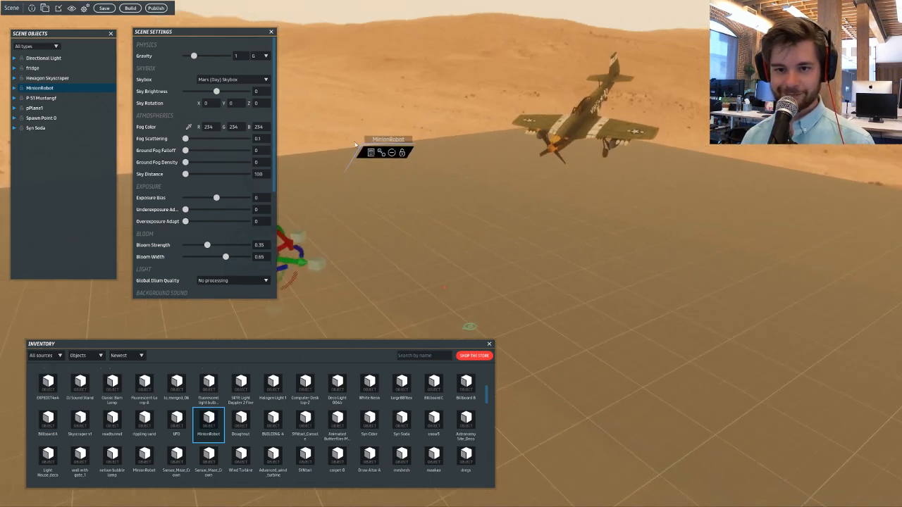
Save and build the scene, and visit the built experience.
click(131, 9)
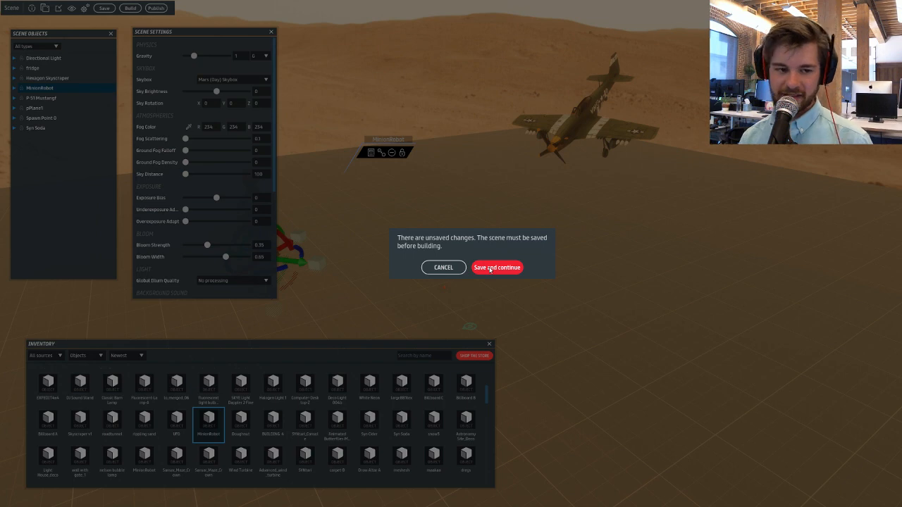
click(443, 268)
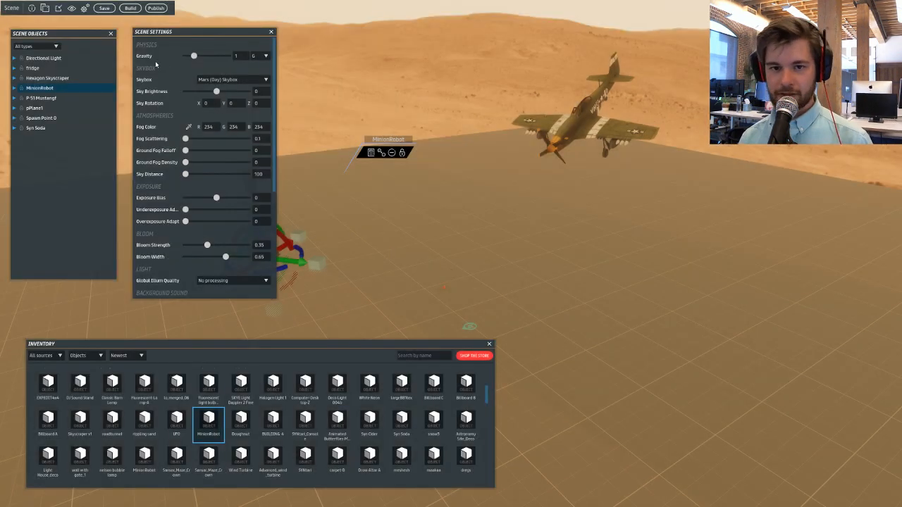
click(104, 8)
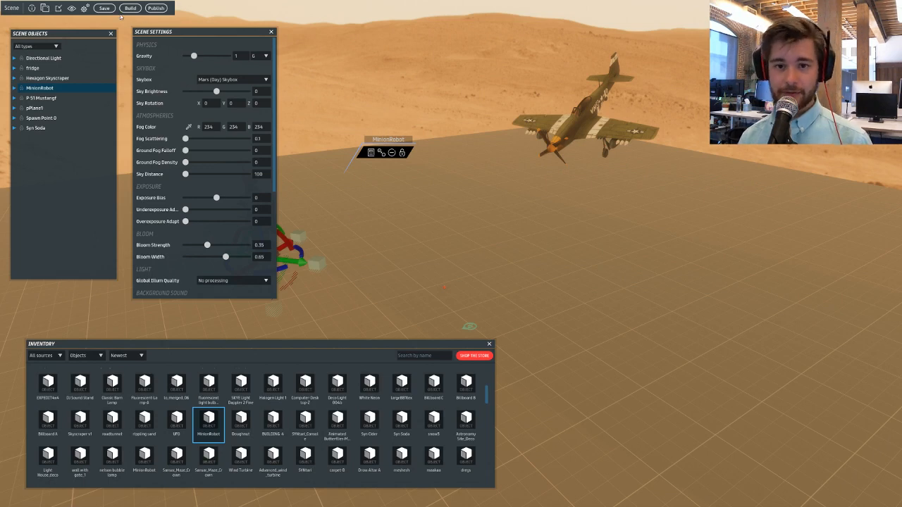
click(130, 8)
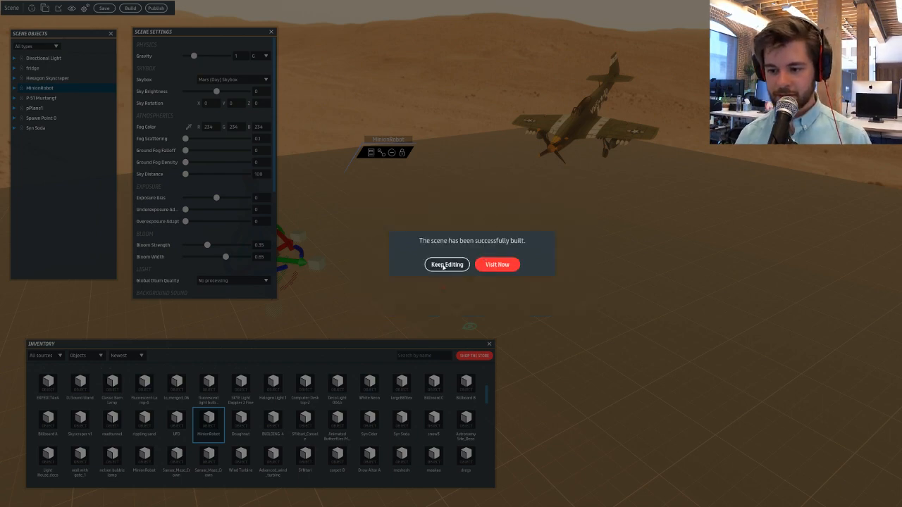
click(497, 265)
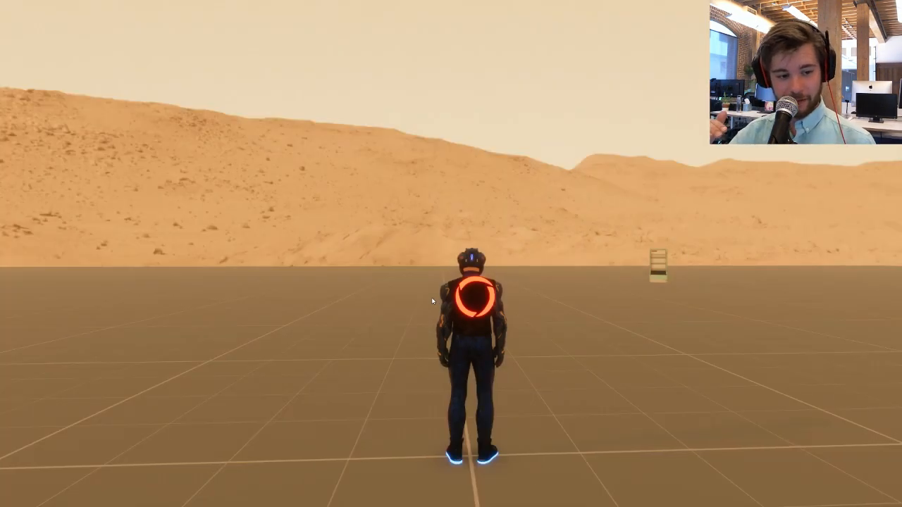
Turn the avatar around and run it toward the P-51 Mustang to view the plane in the experience.
drag(432, 301, 601, 329)
key(s)
key(d)
key(a)
key(s)
drag(475, 292, 592, 235)
key(s)
key(w)
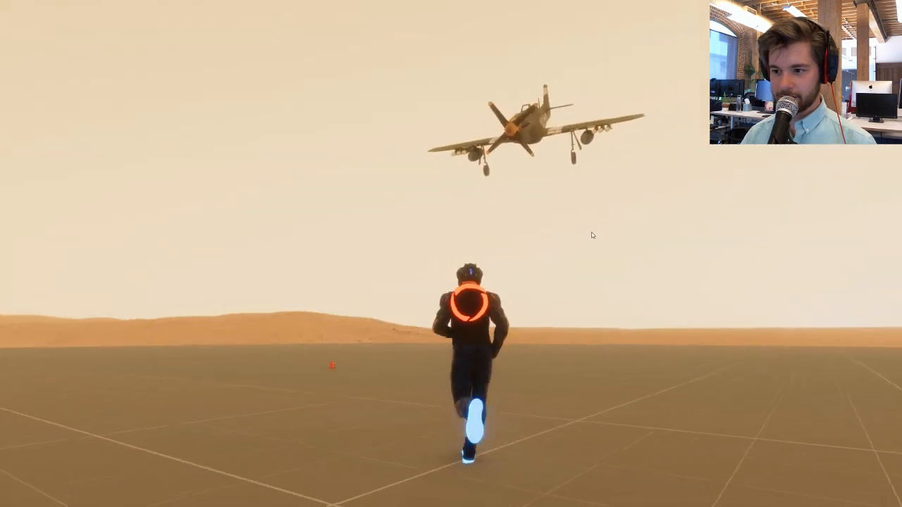
Bring the avatar next to the soda can and test interacting with it.
mouse_move(517, 117)
mouse_down()
mouse_move(494, 126)
mouse_move(577, 165)
mouse_move(799, 167)
mouse_move(562, 213)
mouse_move(573, 249)
mouse_move(548, 252)
mouse_move(556, 261)
mouse_move(531, 233)
mouse_move(370, 336)
mouse_up()
key(w)
key(s)
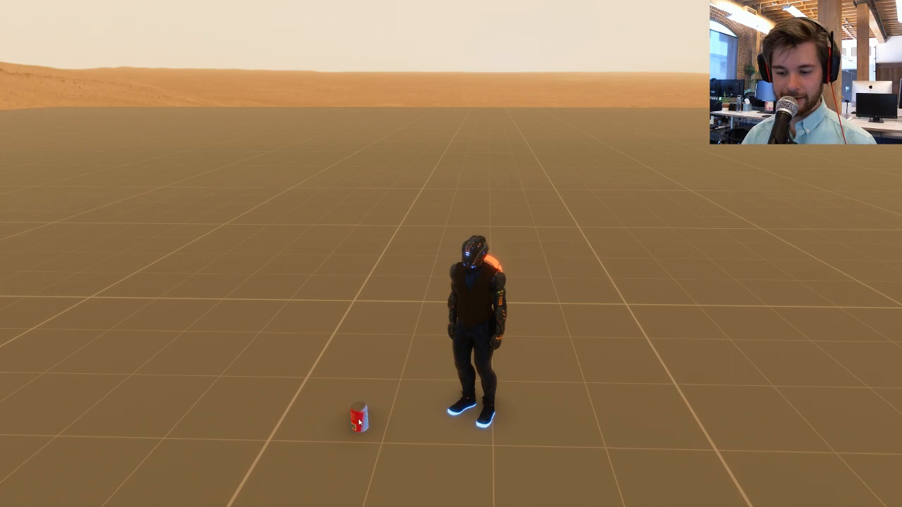
click(360, 417)
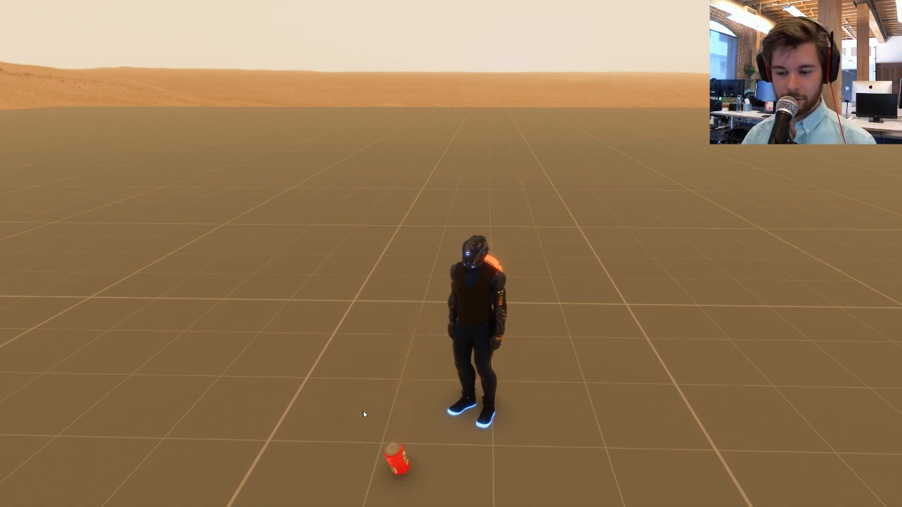
Run the avatar up to the MinionRobot and view it up close.
key(a)
drag(387, 359, 216, 336)
key(w)
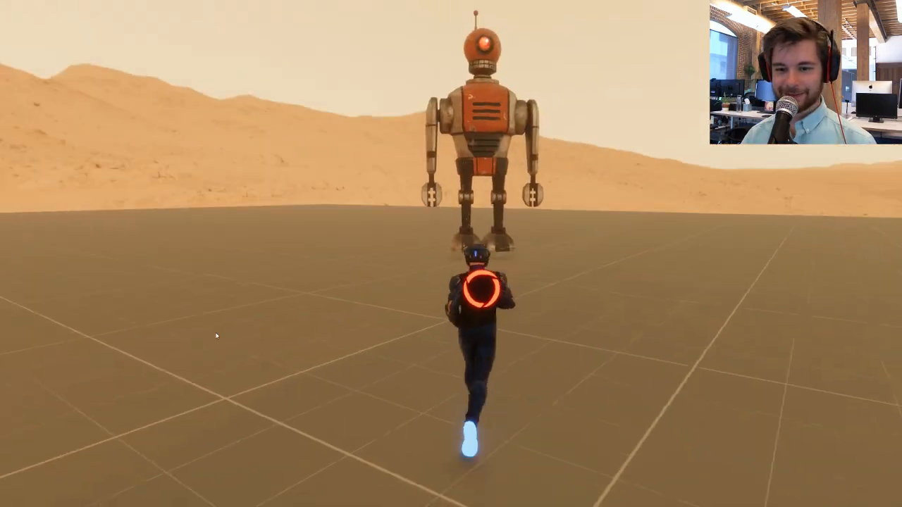
drag(493, 262, 381, 310)
key(a)
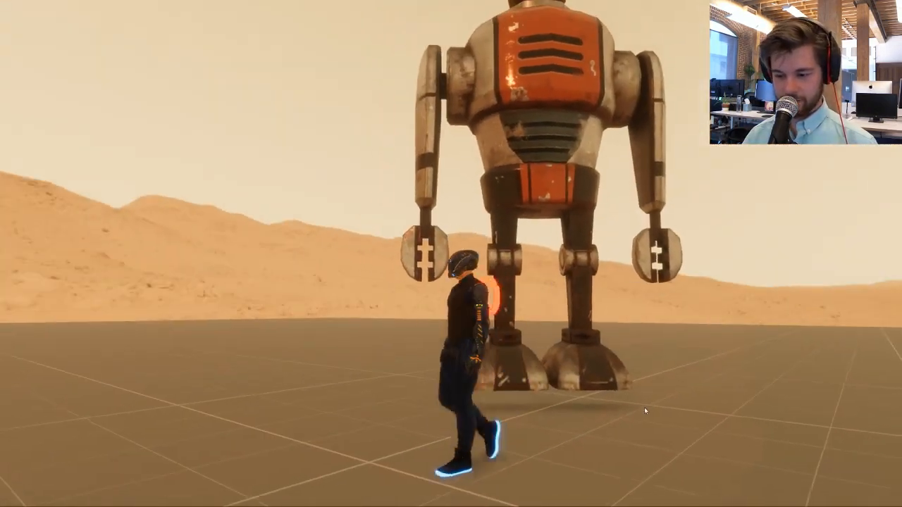
Run the avatar from the robot toward the fridge to view it.
drag(600, 403, 439, 351)
key(w)
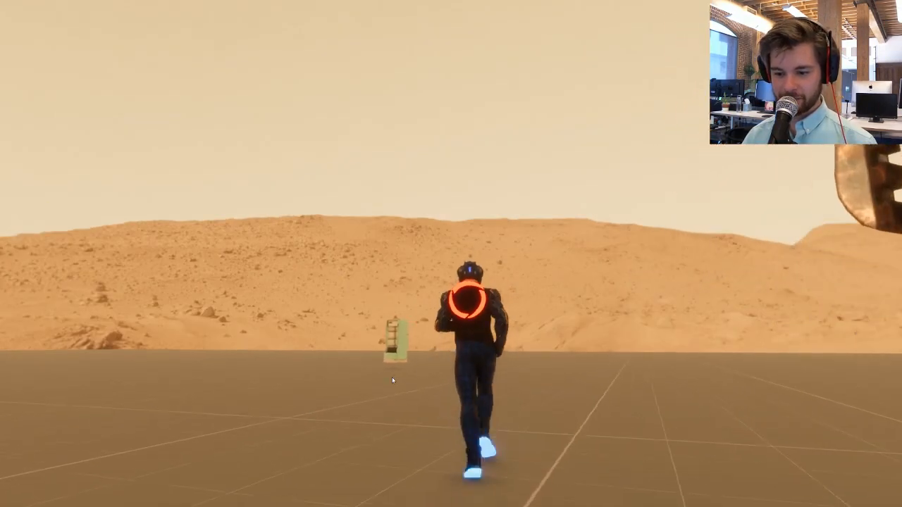
drag(392, 377, 446, 347)
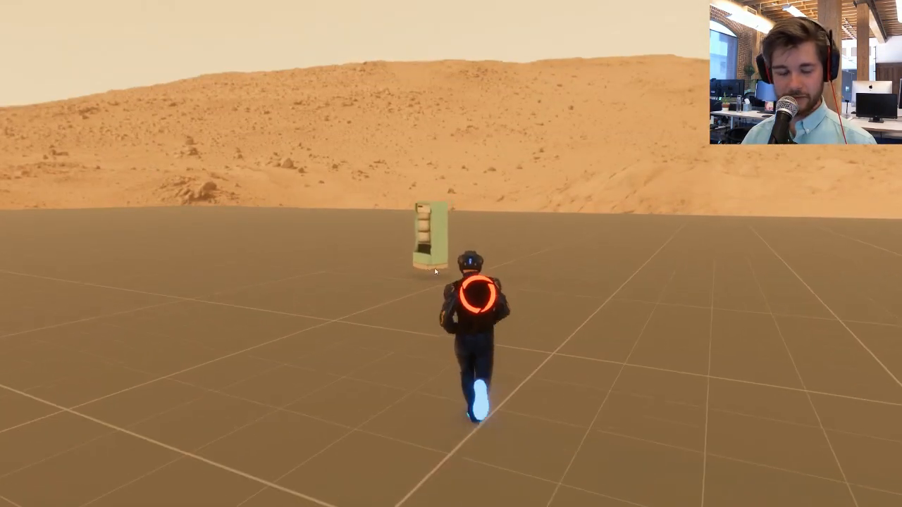
Run the avatar toward the Hexagon Skyscraper and teleport closer to its base.
drag(435, 269, 338, 430)
key(d)
key(w)
key(w)
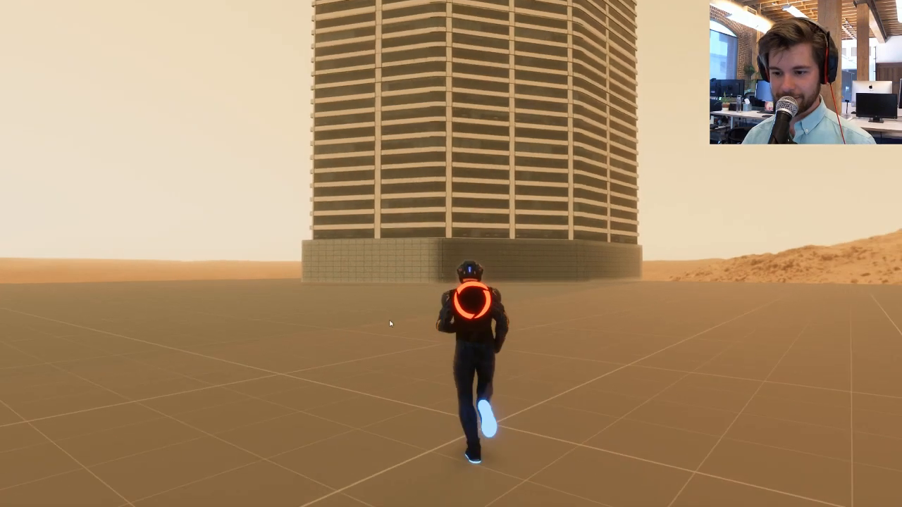
key(ctrl)
ctrl+click(402, 289)
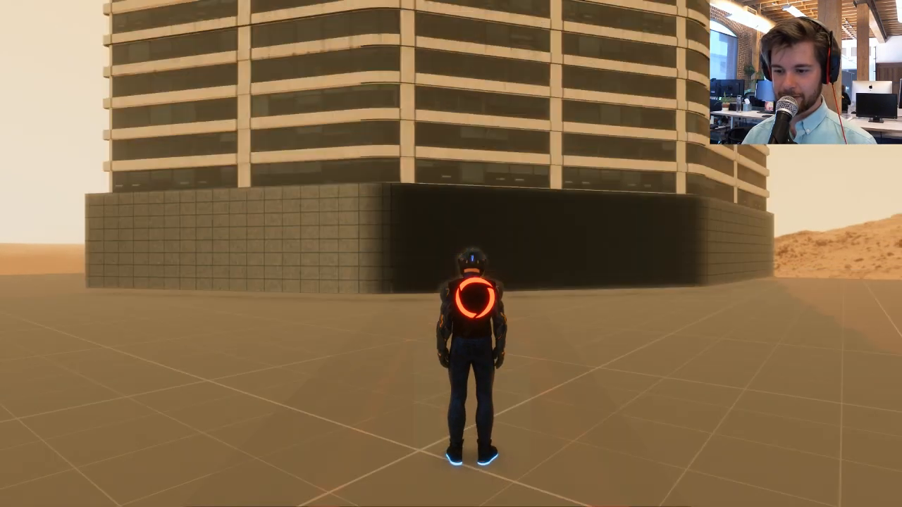
Walk the avatar along the skyscraper's base and turn it to face the camera while viewing the facade.
key(w)
key(a)
drag(472, 218, 737, 365)
key(a)
key(d)
key(s)
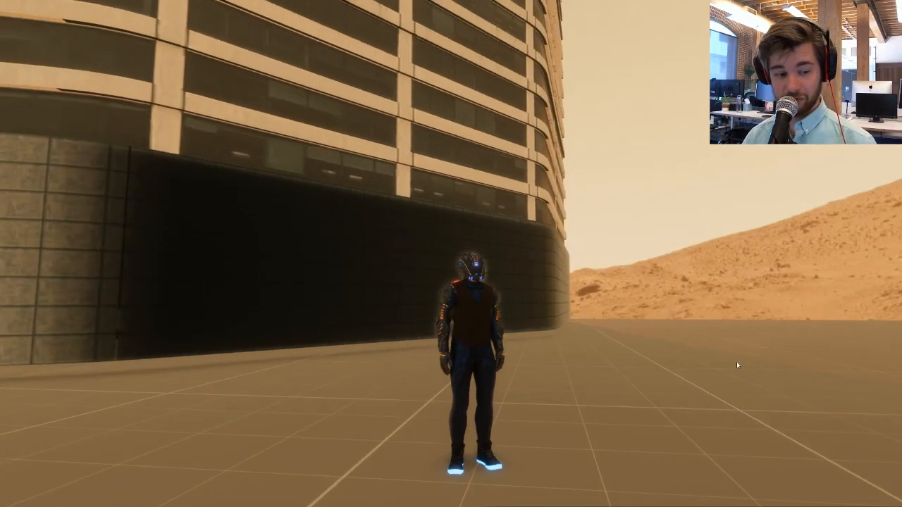
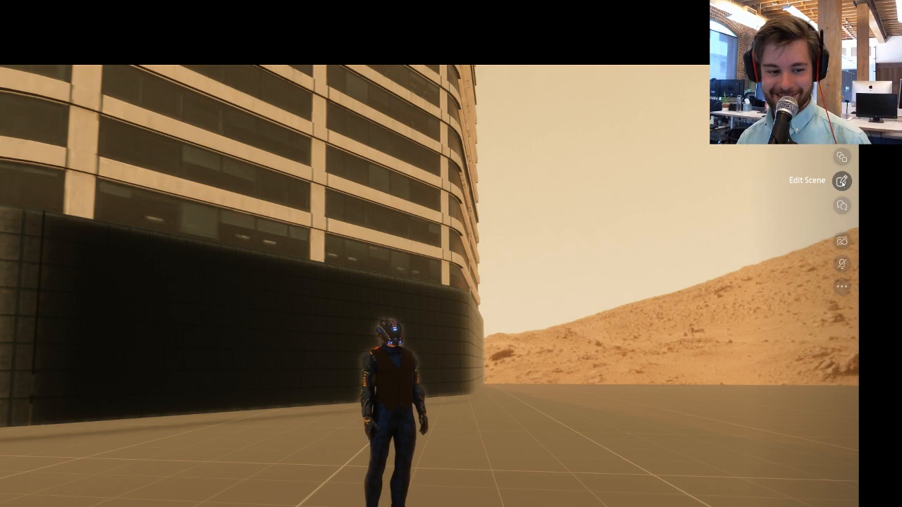
Return to editing the scene, bring the MinionRobot into view and close the scene settings.
click(841, 181)
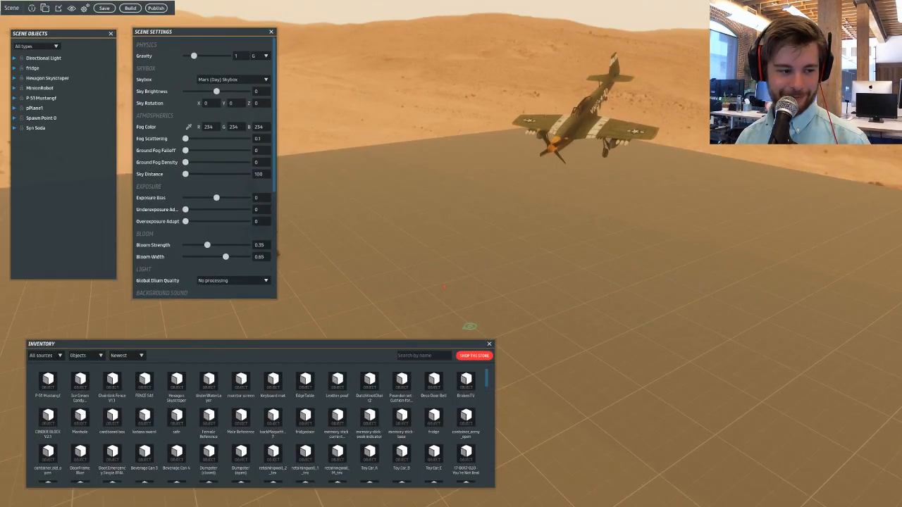
right_drag(345, 165, 354, 201)
key(w)
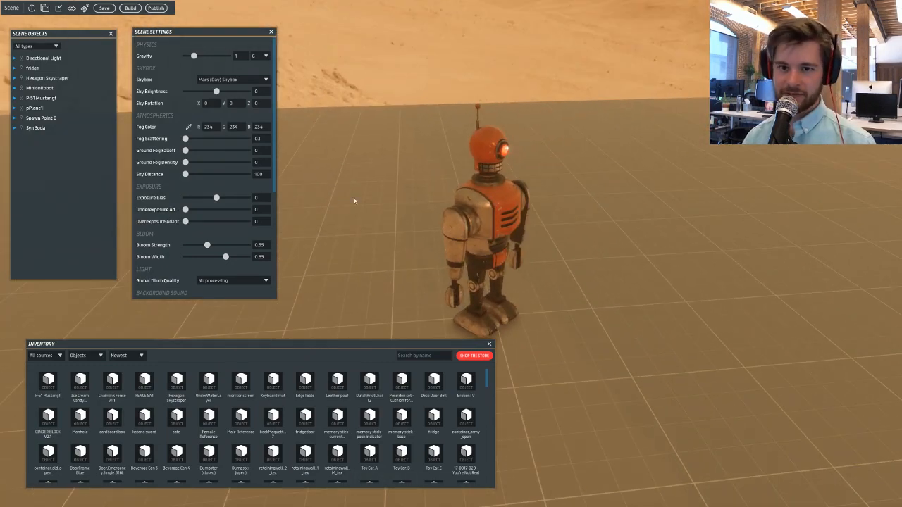
click(272, 33)
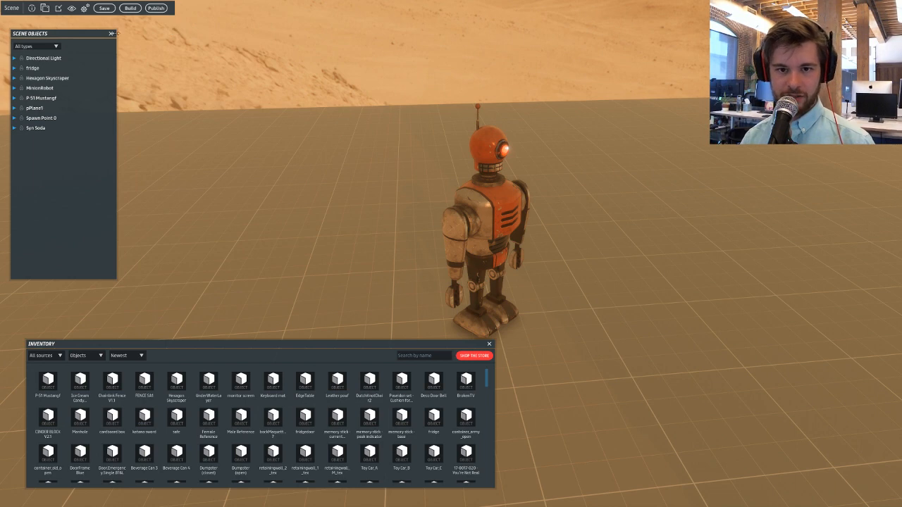
Turn on surface snap and set the MinionRobot and the floating fridge down onto the floor.
click(84, 9)
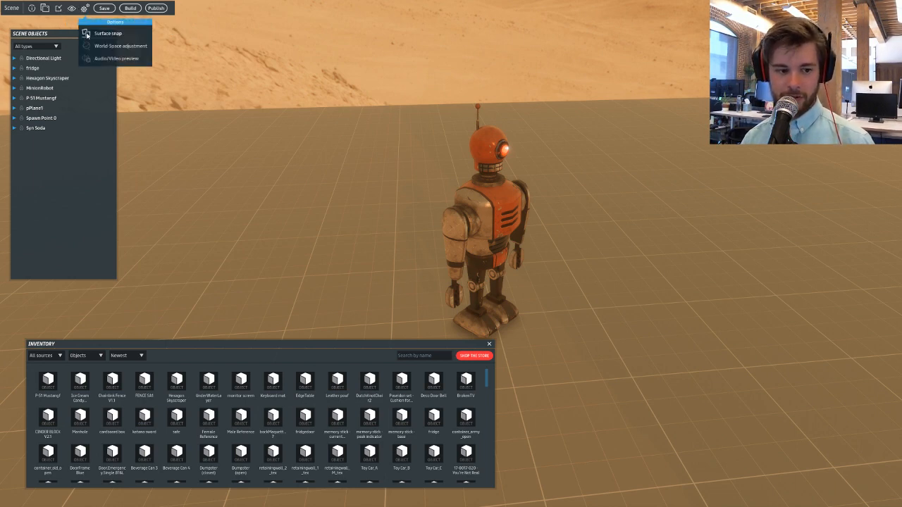
click(495, 220)
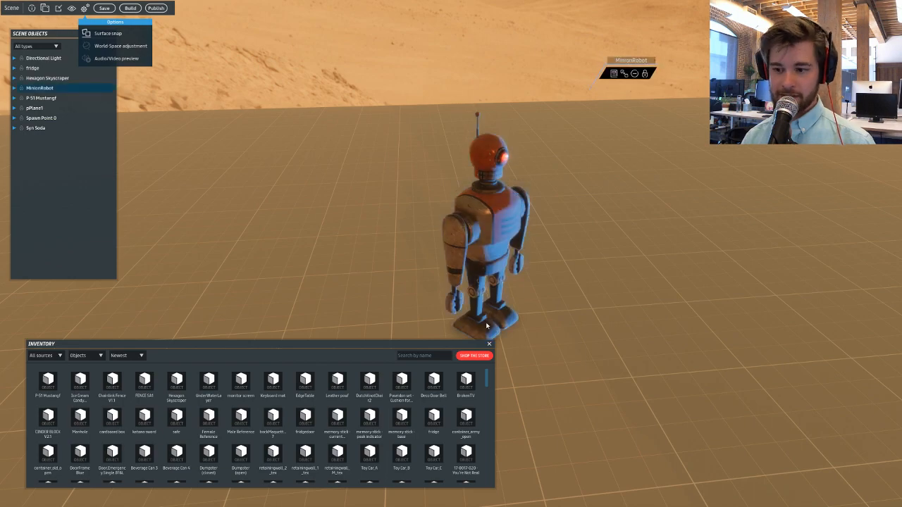
right_drag(500, 288, 385, 197)
key(w)
key(w)
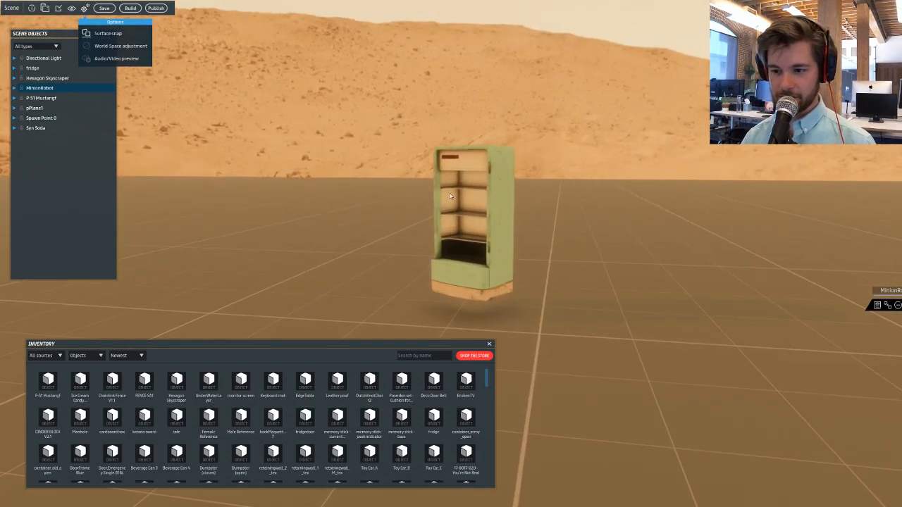
drag(458, 185, 472, 311)
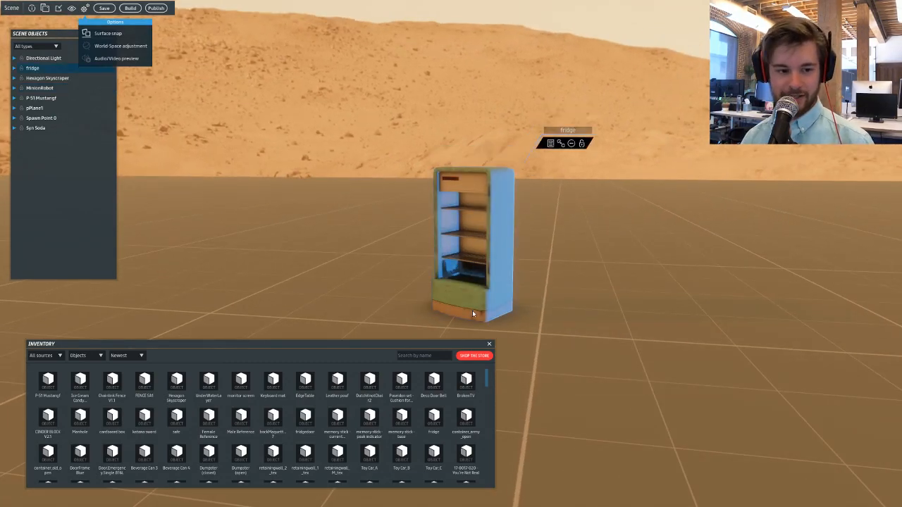
Select the Hexagon Skyscraper, and snap the P-51 Mustang airplane down onto the floor plane.
right_drag(434, 311, 277, 324)
right_drag(216, 275, 165, 270)
scroll(343, 227, up, 3)
click(442, 186)
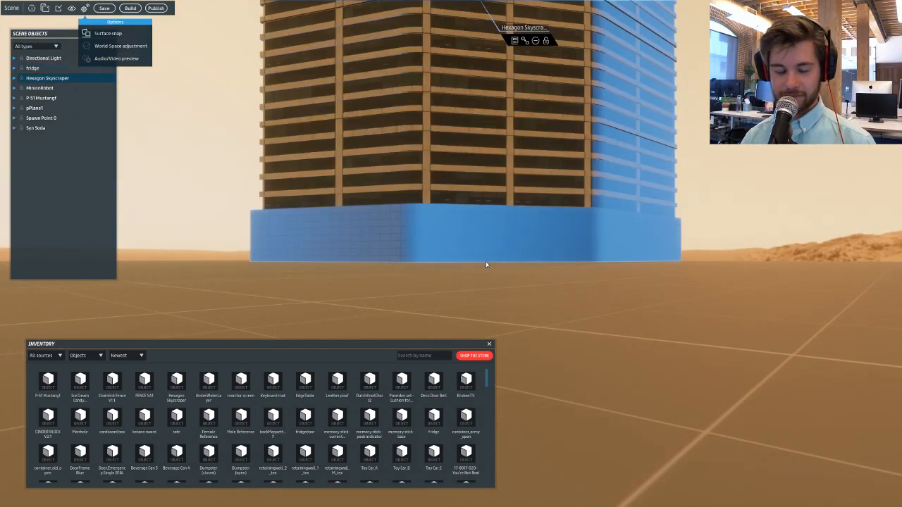
right_drag(486, 264, 402, 245)
scroll(401, 242, down, 3)
drag(422, 133, 415, 280)
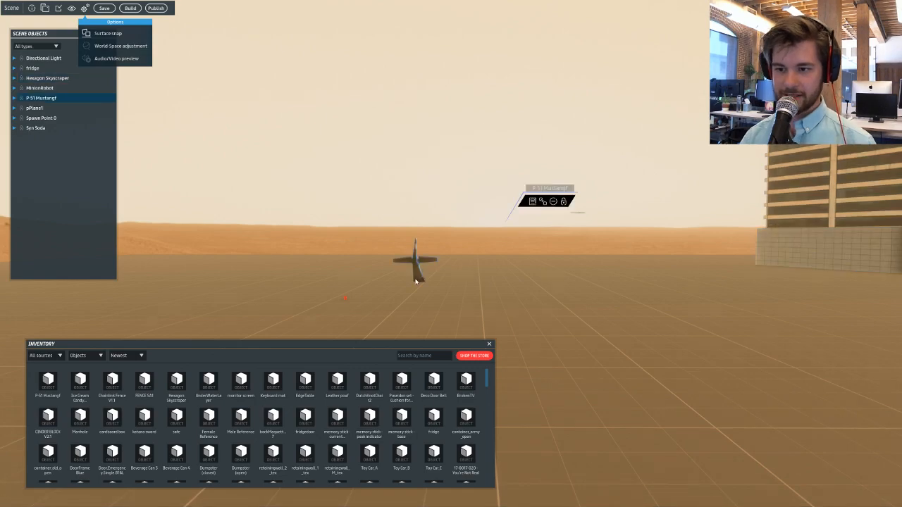
Turn off surface snap, lift the P-51 Mustang out of the floor and rotate it to stand roughly level on its wheels.
right_drag(380, 261, 522, 273)
key(w)
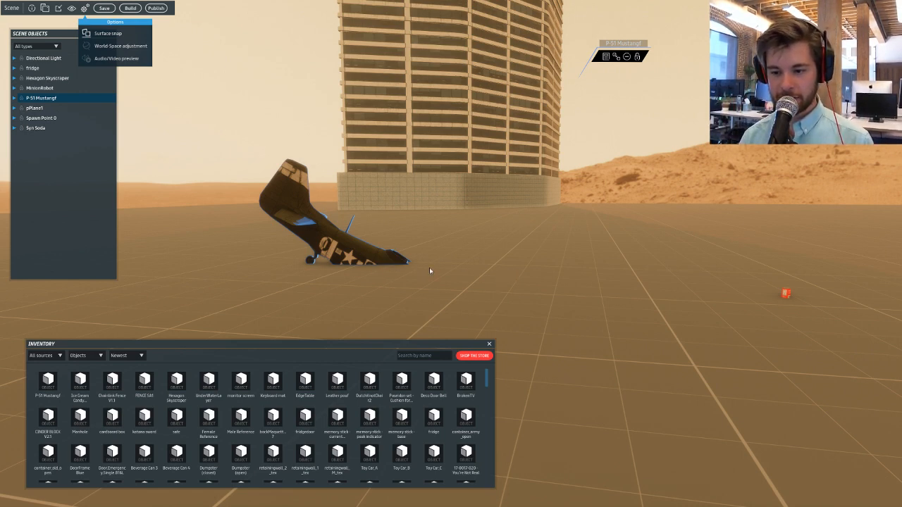
key(a)
mouse_move(389, 274)
right_down()
mouse_move(418, 277)
mouse_move(400, 278)
right_up()
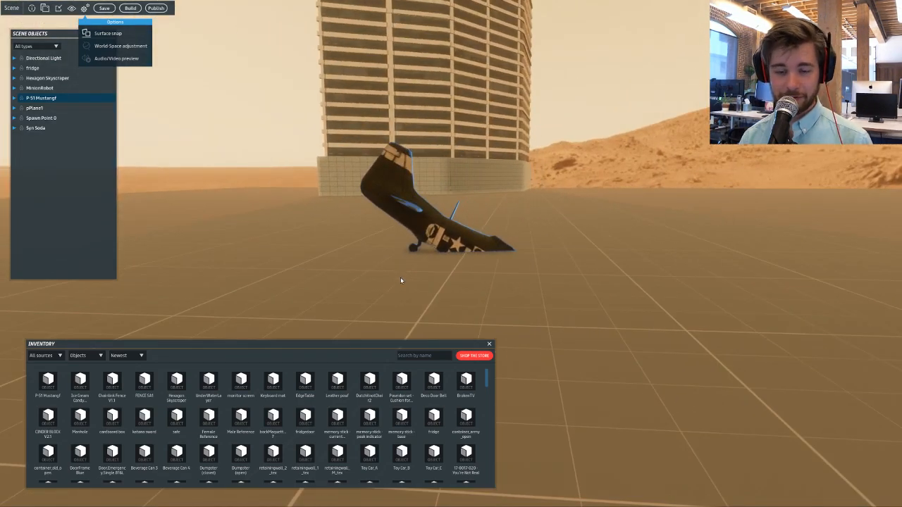
click(85, 35)
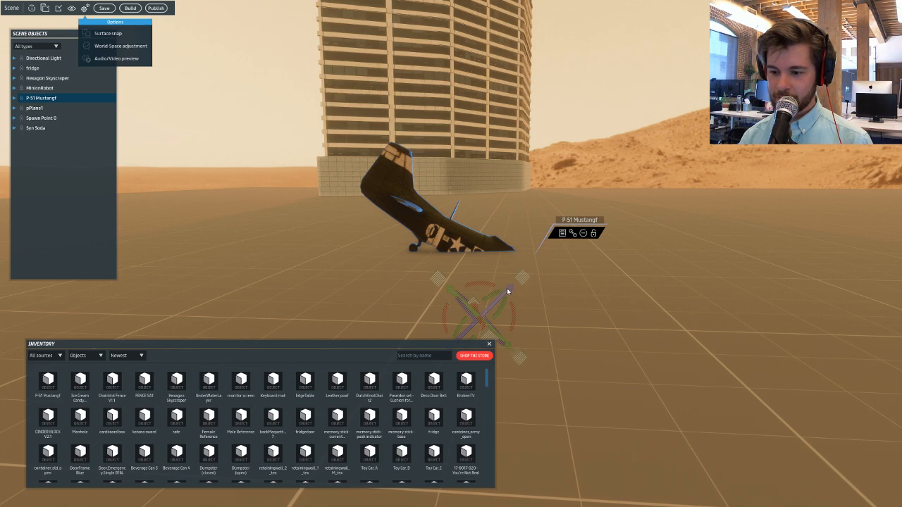
drag(507, 290, 563, 165)
drag(548, 210, 569, 275)
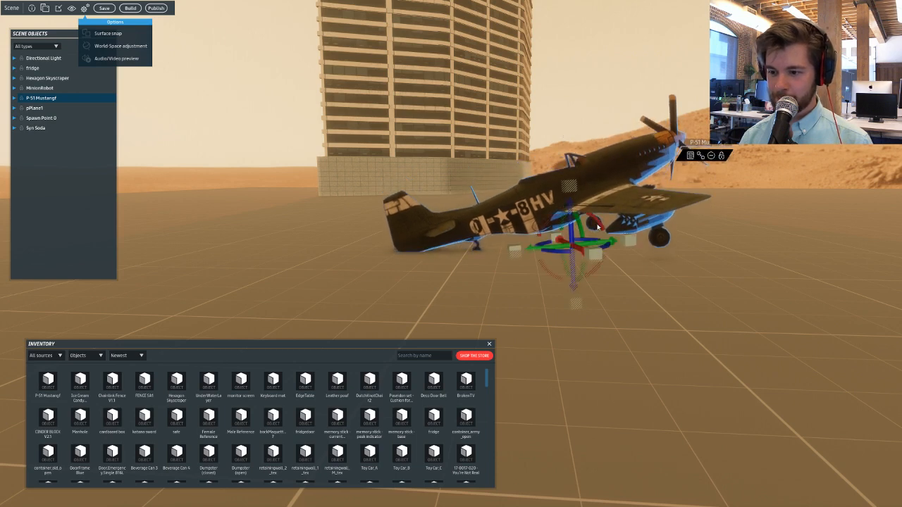
drag(597, 225, 575, 272)
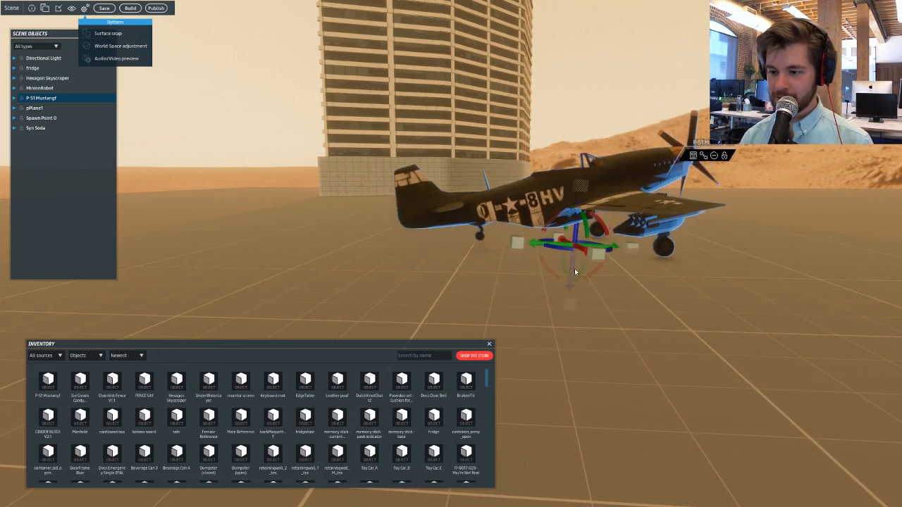
Open the P-51 Mustang's properties and set its Y and Z rotation to 0.
click(693, 156)
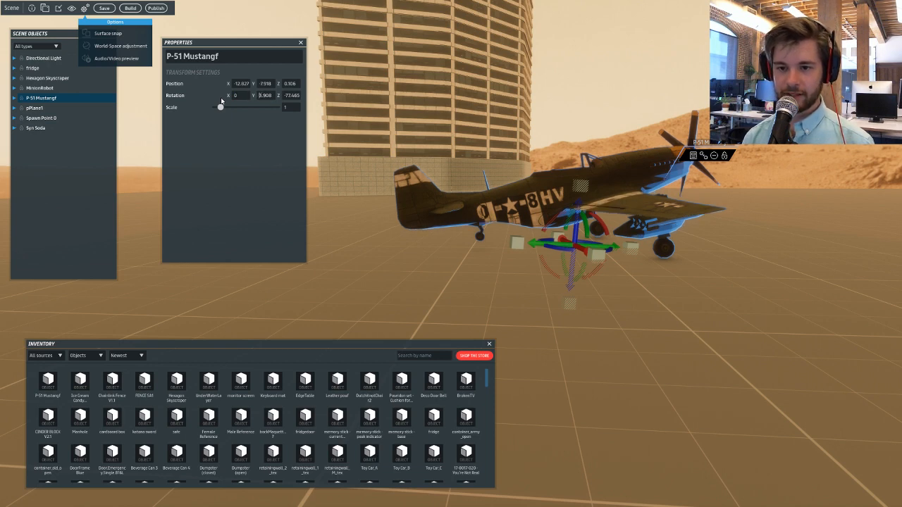
text(0)
key(Tab)
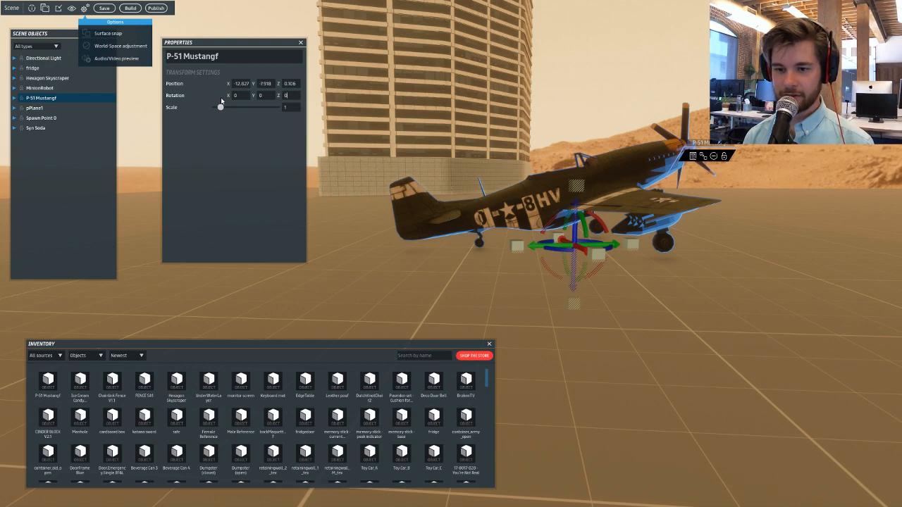
text(0)
key(Return)
Lower the P-51 Mustang to a Z position of about -0.006 and tilt it to an X rotation of about -0.707.
right_drag(489, 149, 650, 159)
key(a)
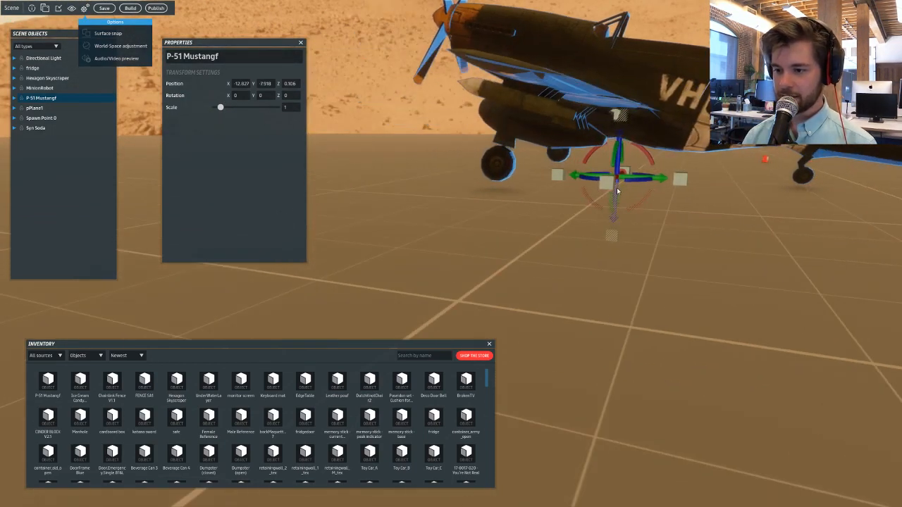
drag(617, 188, 615, 197)
key(d)
key(a)
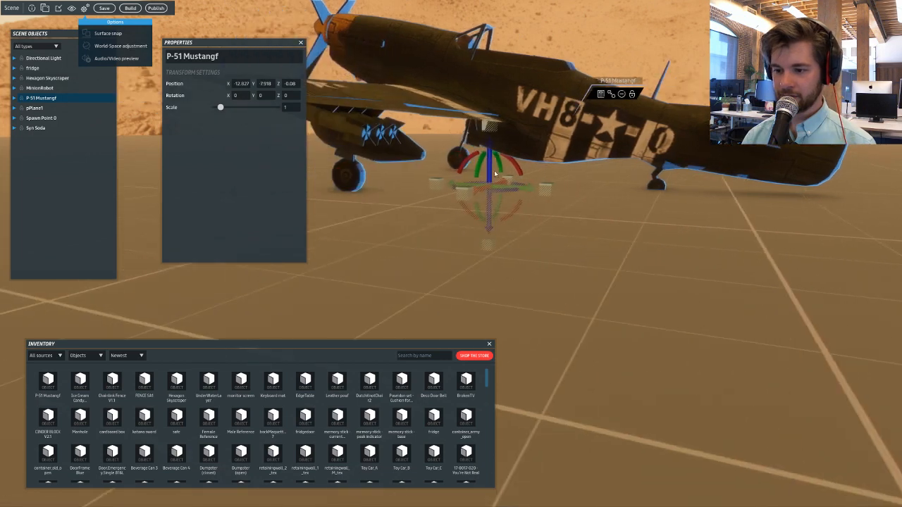
drag(489, 174, 465, 160)
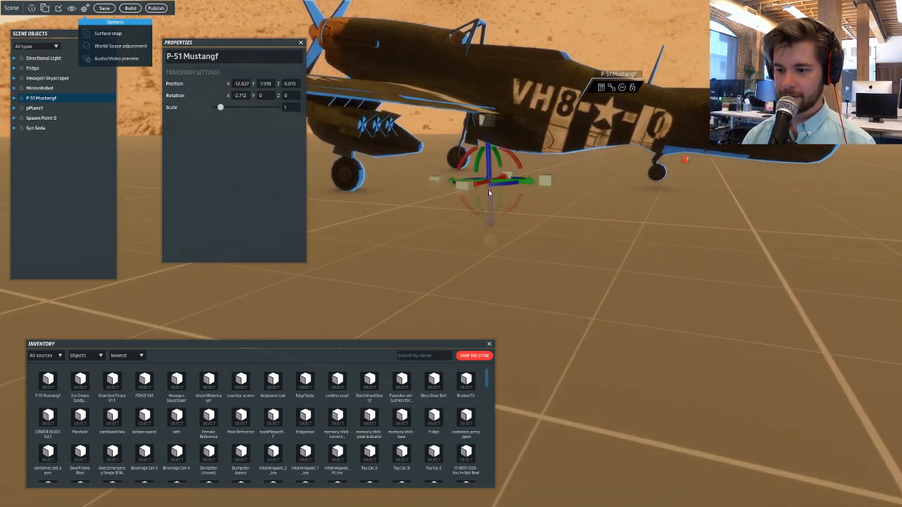
drag(489, 197, 489, 199)
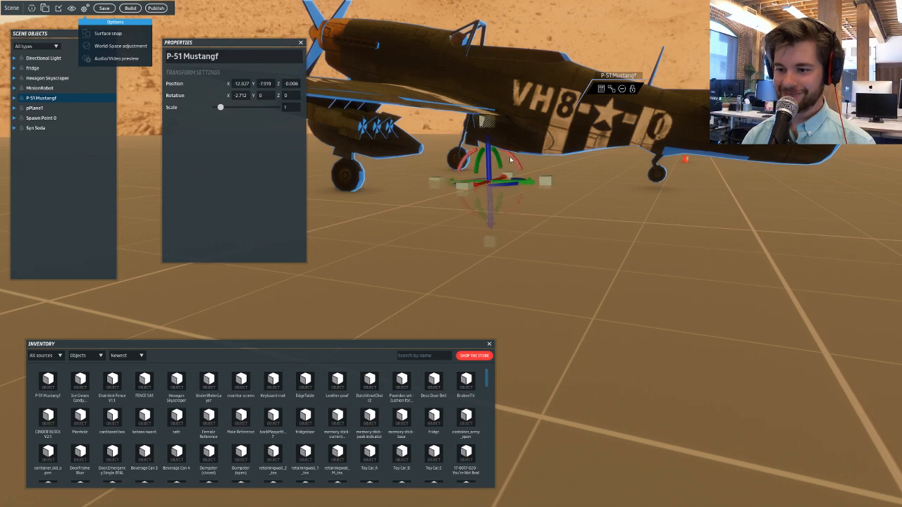
drag(506, 164, 517, 161)
Close the airplane's properties, then save and build the scene.
right_drag(583, 170, 262, 48)
key(s)
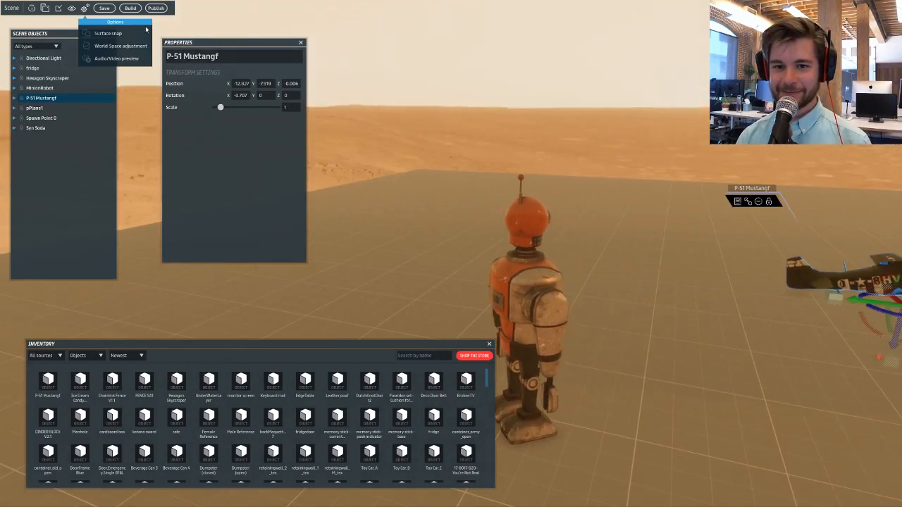
click(301, 43)
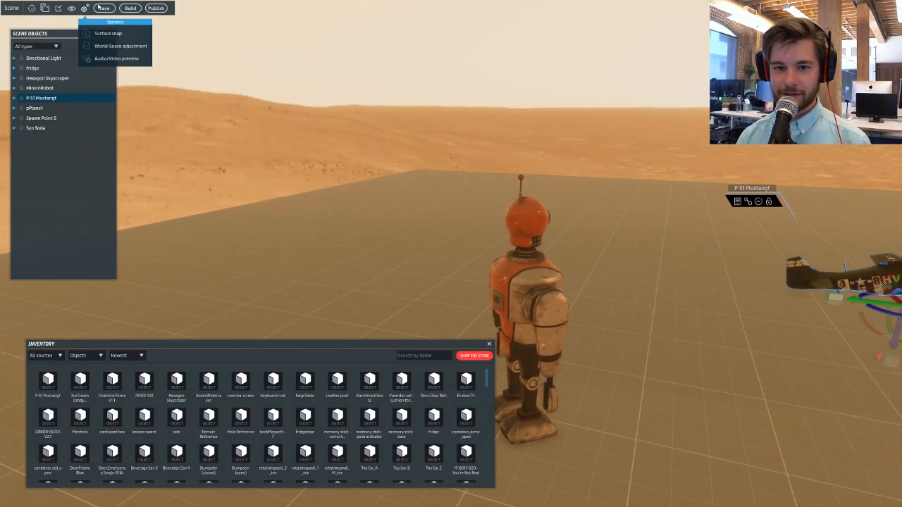
click(130, 9)
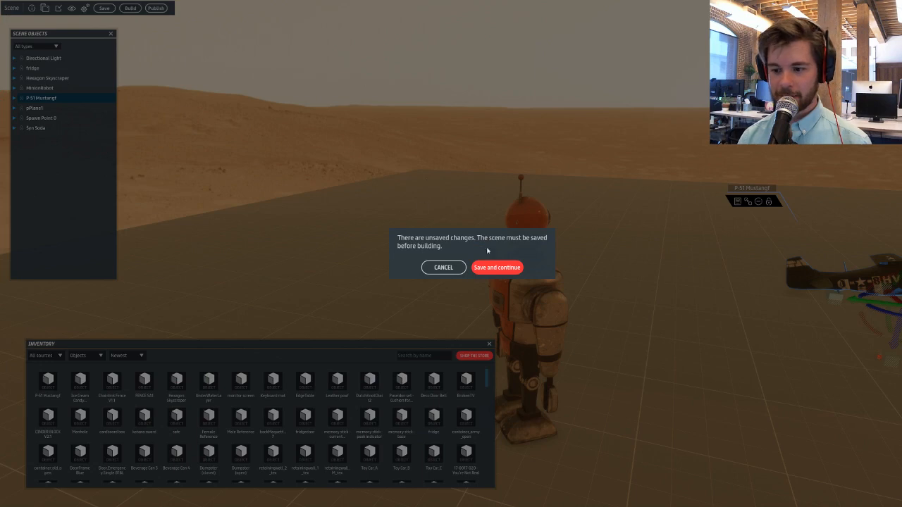
click(501, 267)
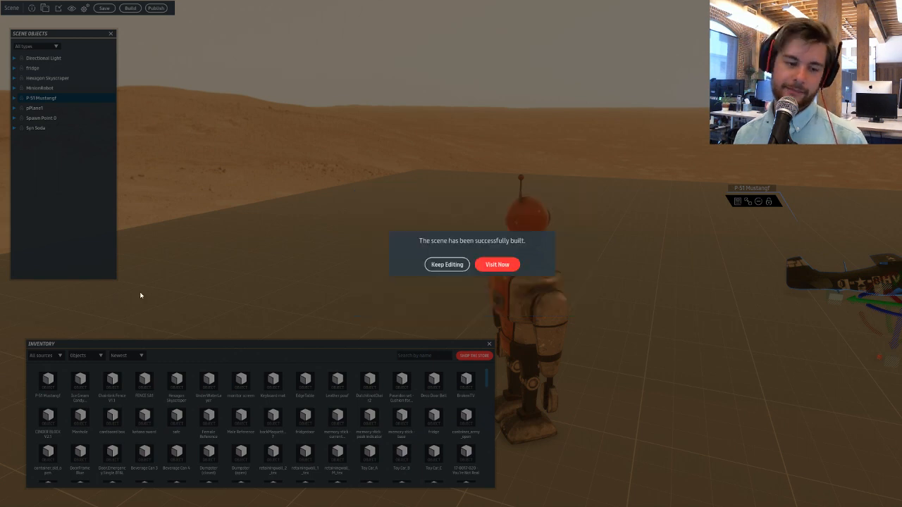
Visit the newly built scene and walk the avatar towards the P-51 Mustang.
click(491, 267)
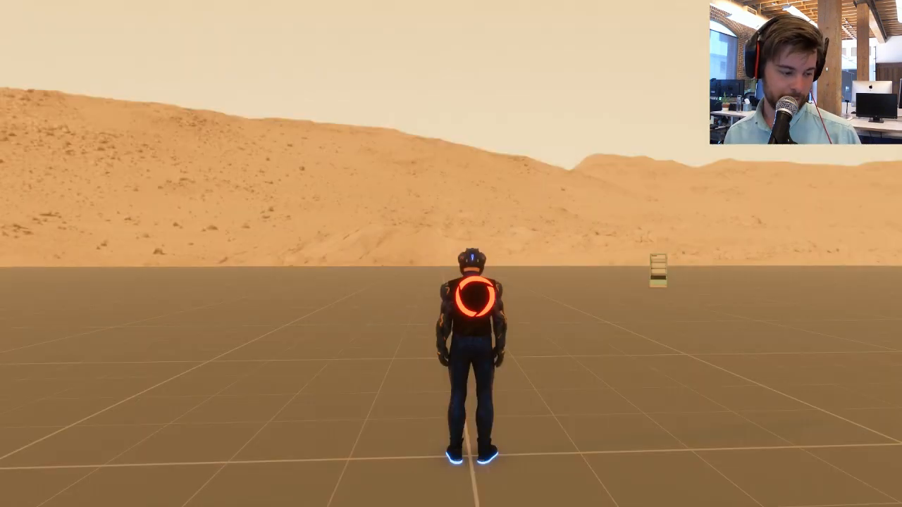
drag(259, 229, 461, 234)
key(w)
key(a)
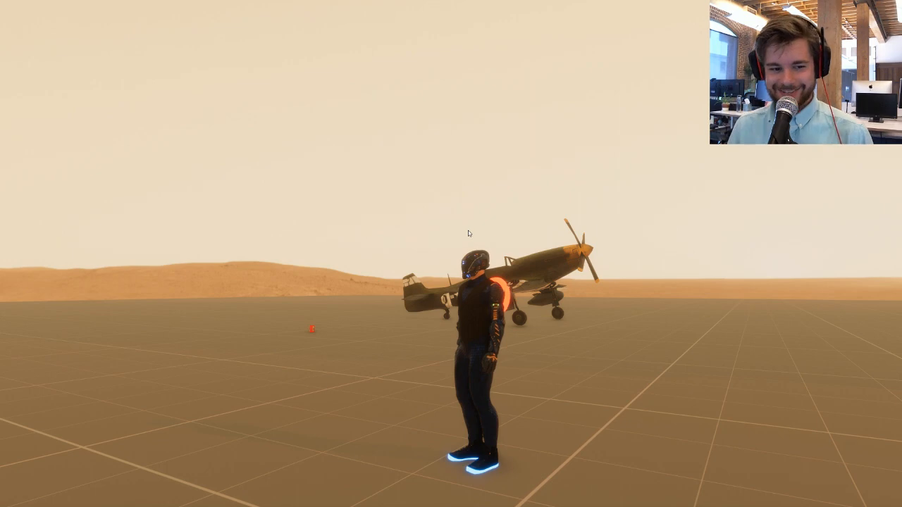
key(w)
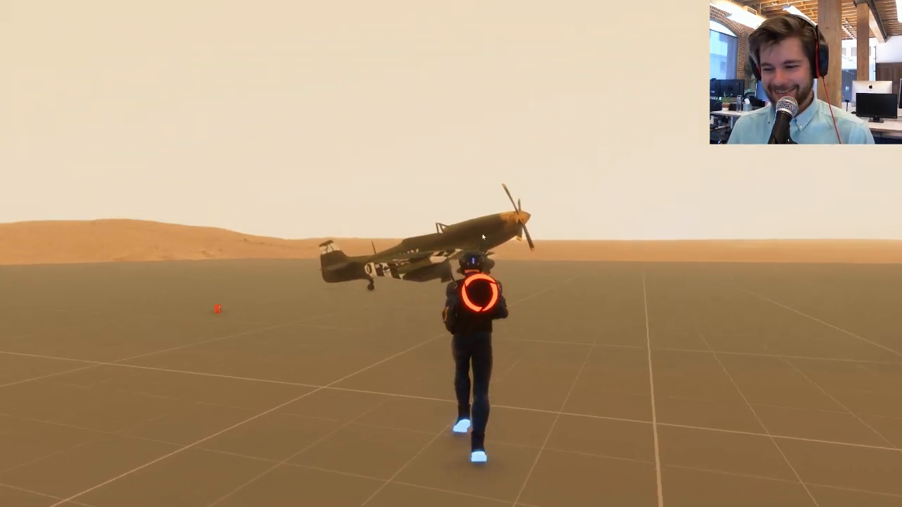
Turn the avatar away from the plane and walk it up to the open green fridge.
drag(482, 237, 365, 190)
drag(501, 213, 379, 159)
key(w)
key(w)
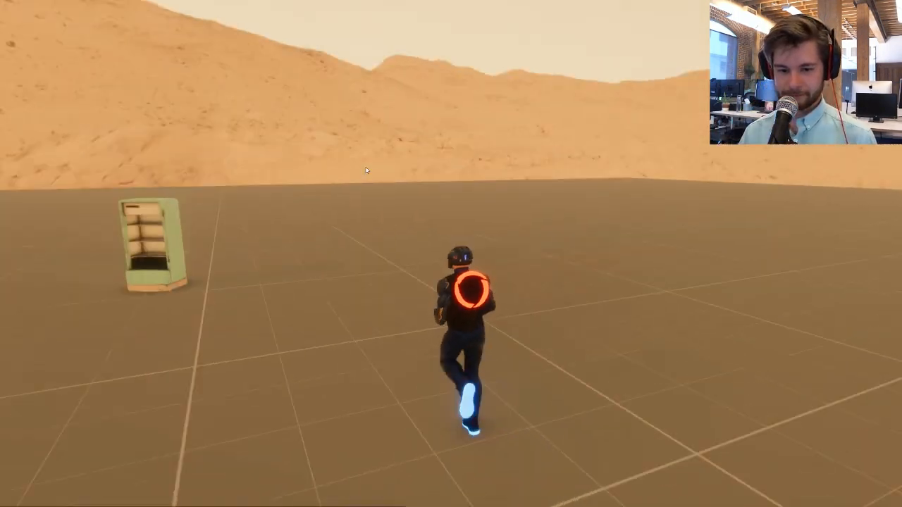
key(a)
key(s)
key(a)
key(w)
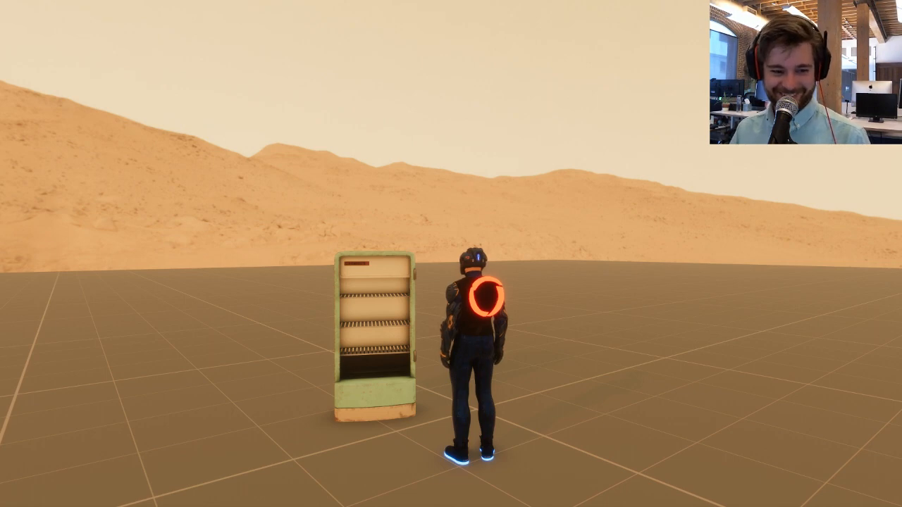
key(Escape)
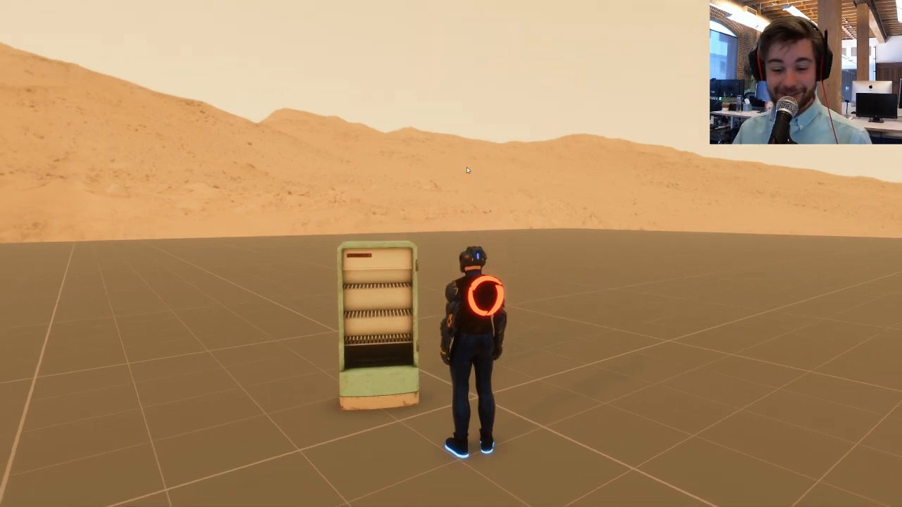
Walk the avatar from the fridge across the plane to inspect the robot, the soda machine and the hexagonal skyscraper.
key(s)
key(d)
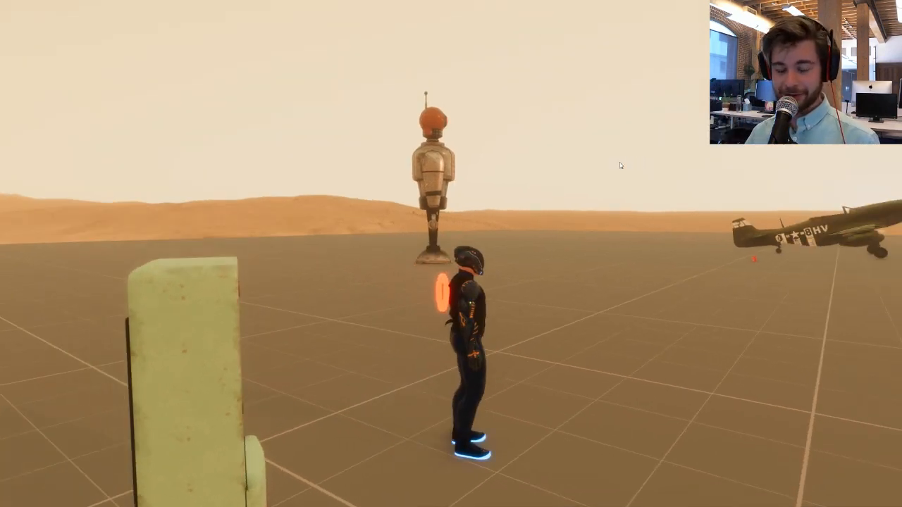
drag(632, 138, 680, 146)
key(d)
key(w)
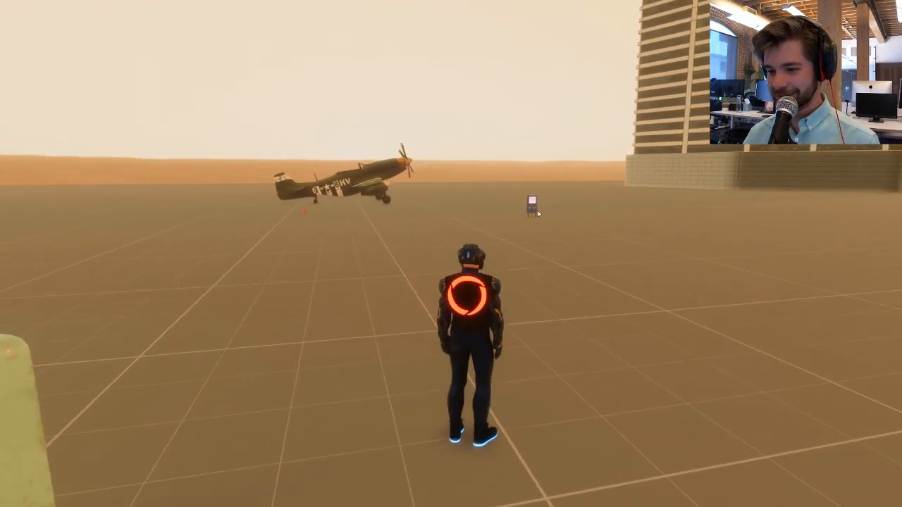
key(w)
drag(529, 209, 537, 215)
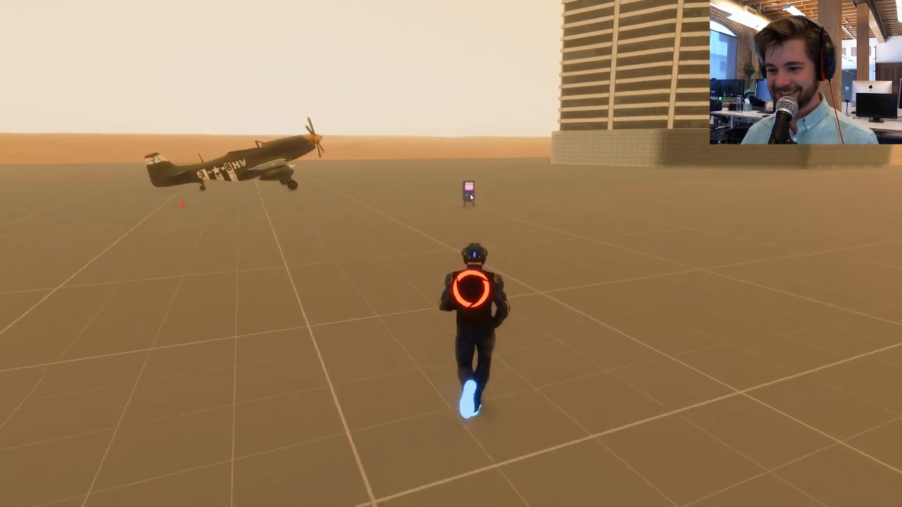
drag(468, 192, 515, 200)
key(d)
drag(461, 206, 487, 212)
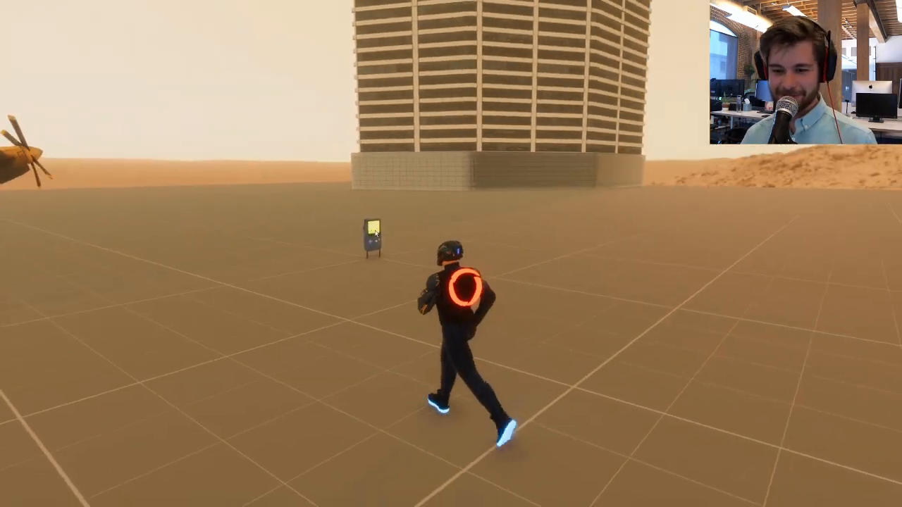
key(s)
drag(374, 227, 670, 198)
key(s)
key(s)
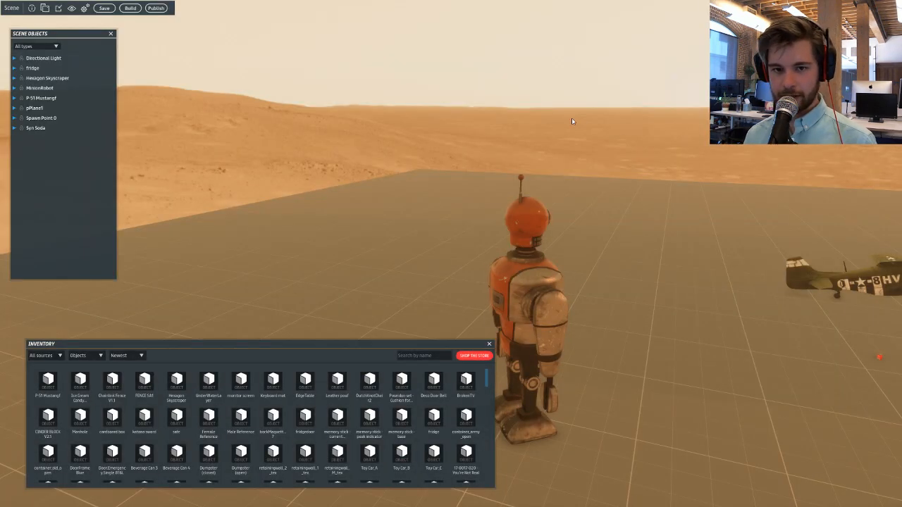
right_drag(572, 121, 653, 119)
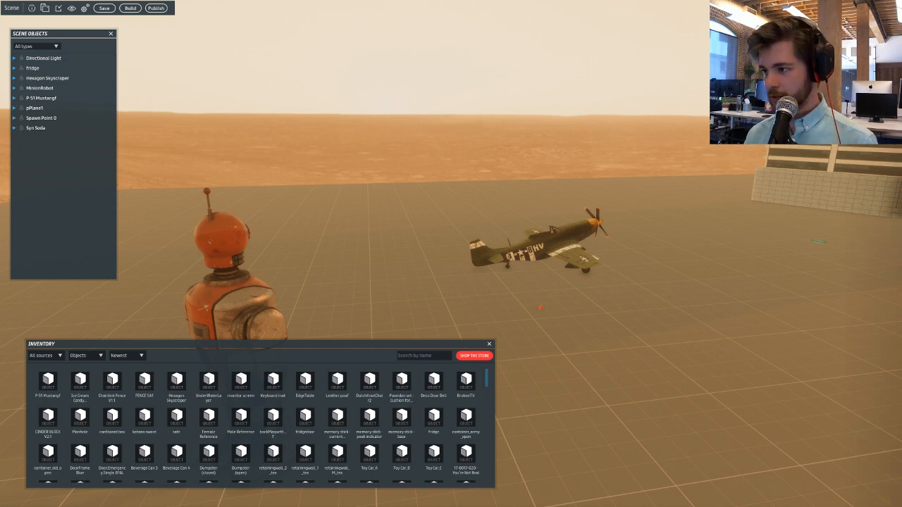
key(ctrl+o)
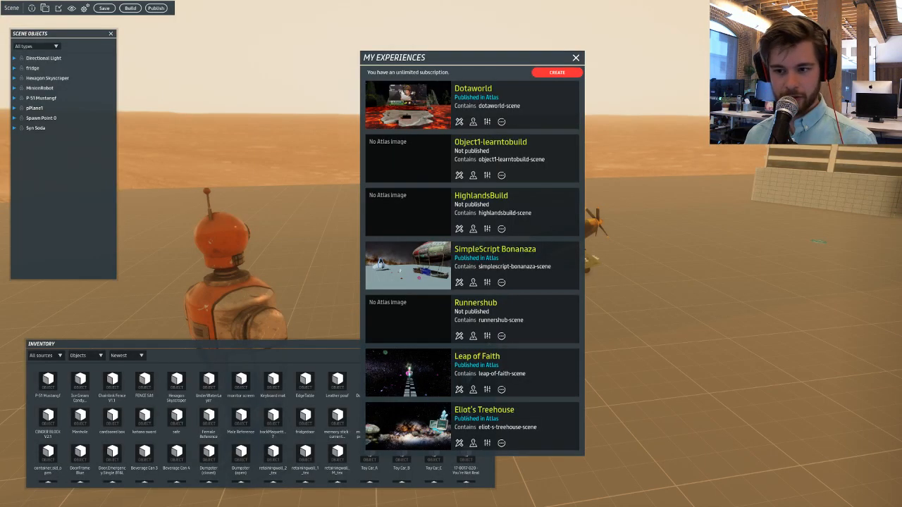
click(576, 58)
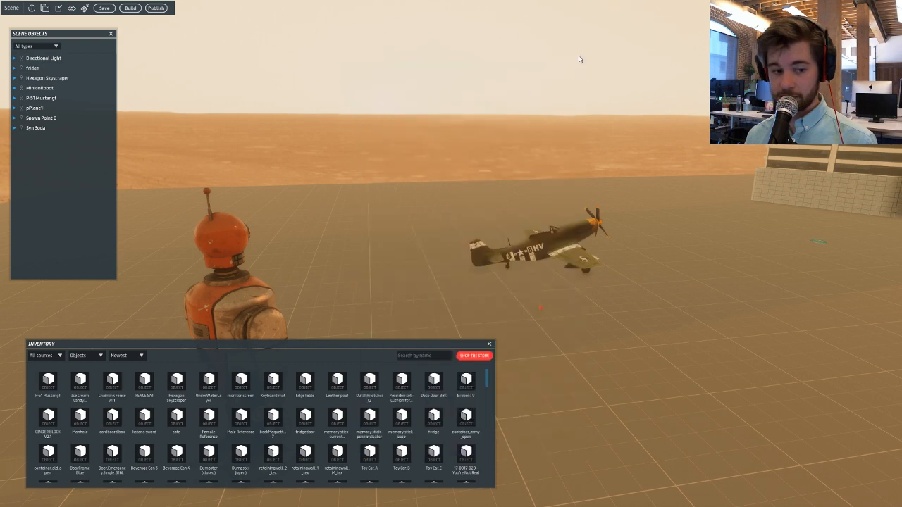
middle_drag(588, 66, 534, 76)
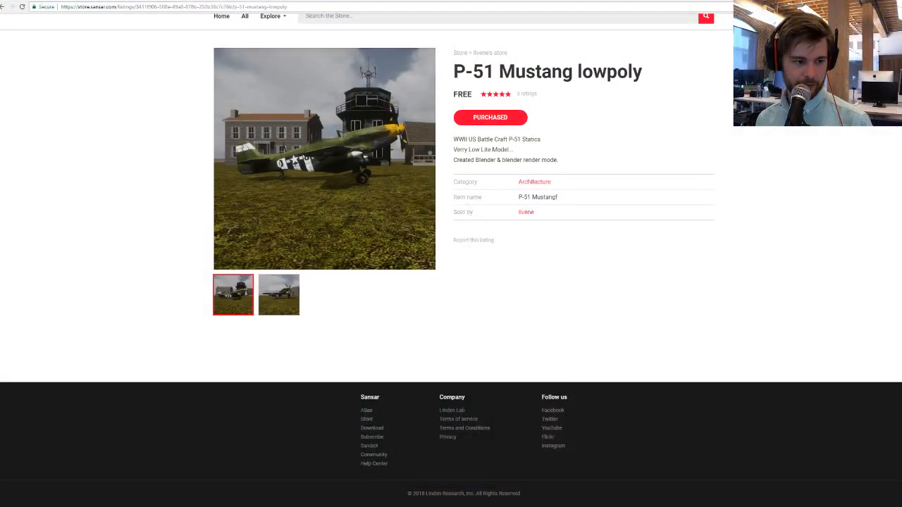
In the Sansar web store, search for "sansar studios" and open the Sansar Studios seller page.
scroll(464, 238, up, 1)
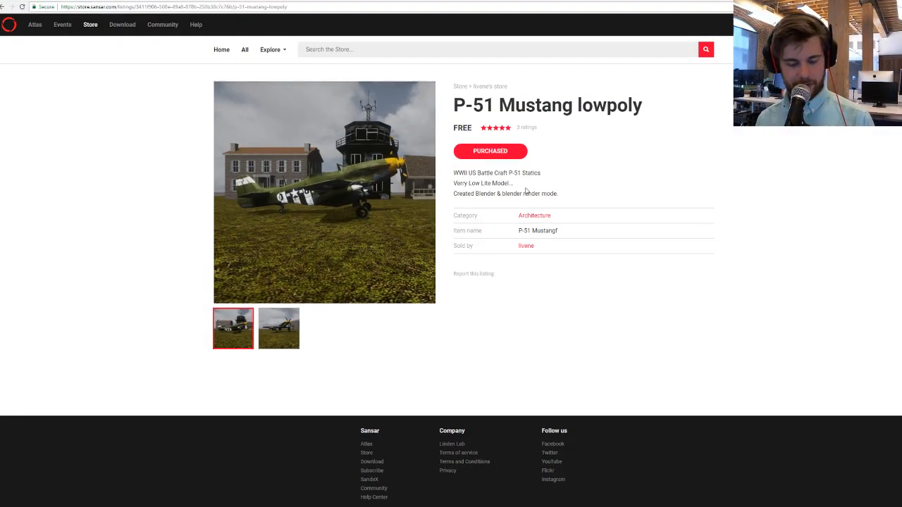
click(507, 151)
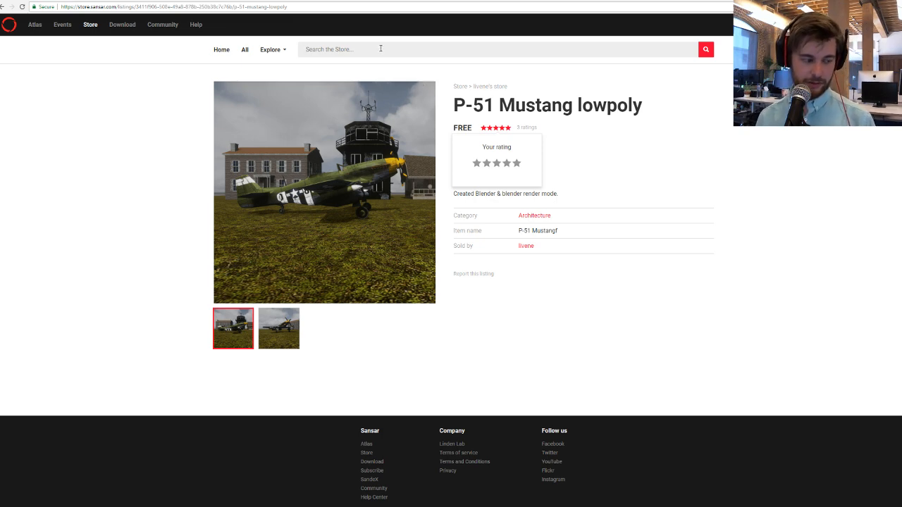
text(sansar studiso)
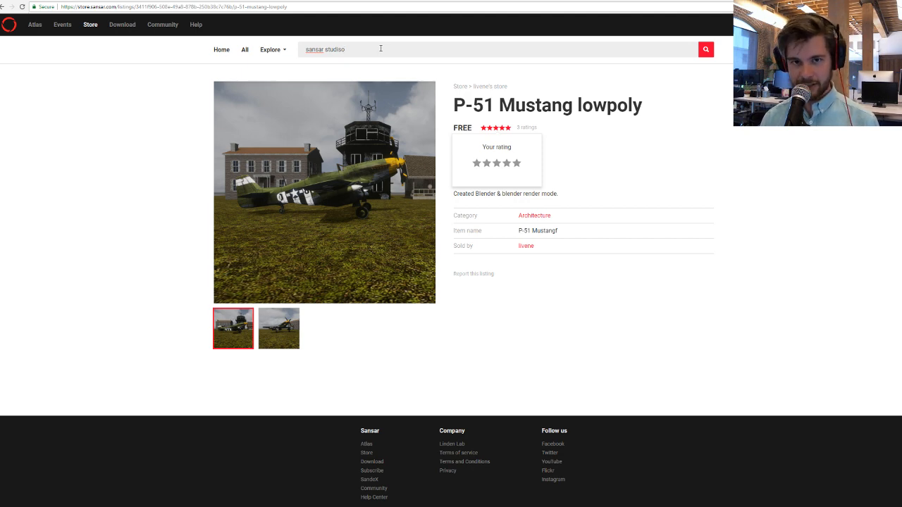
key(Return)
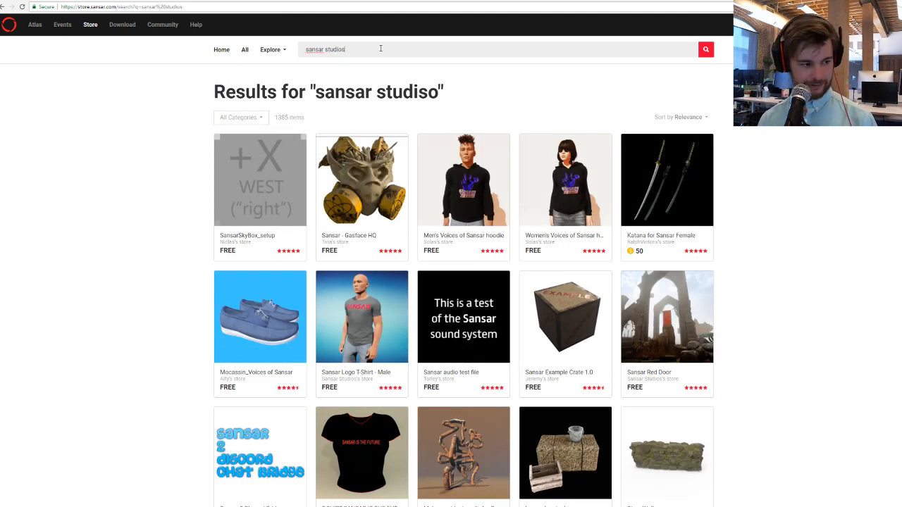
key(Return)
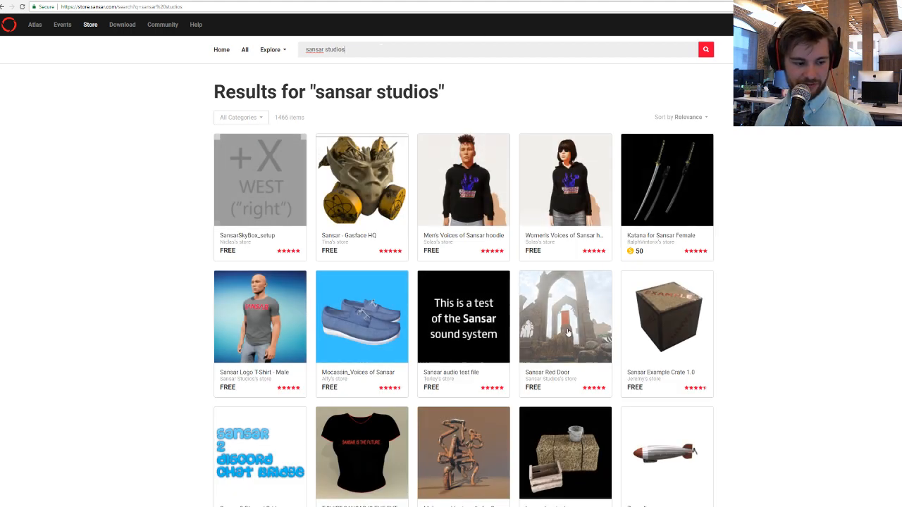
click(560, 382)
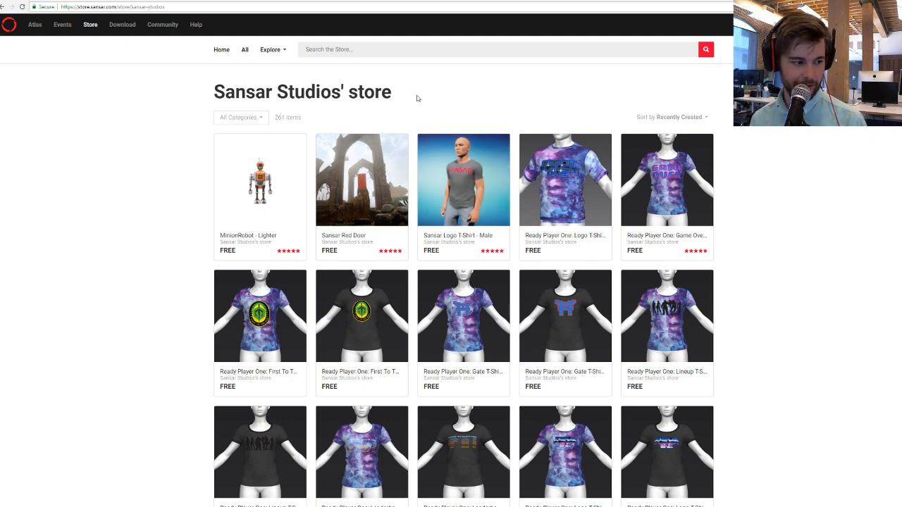
Look at the MinionRobot - Lighter and Sansar Red Door listings, returning to the seller's item overview after each.
click(270, 175)
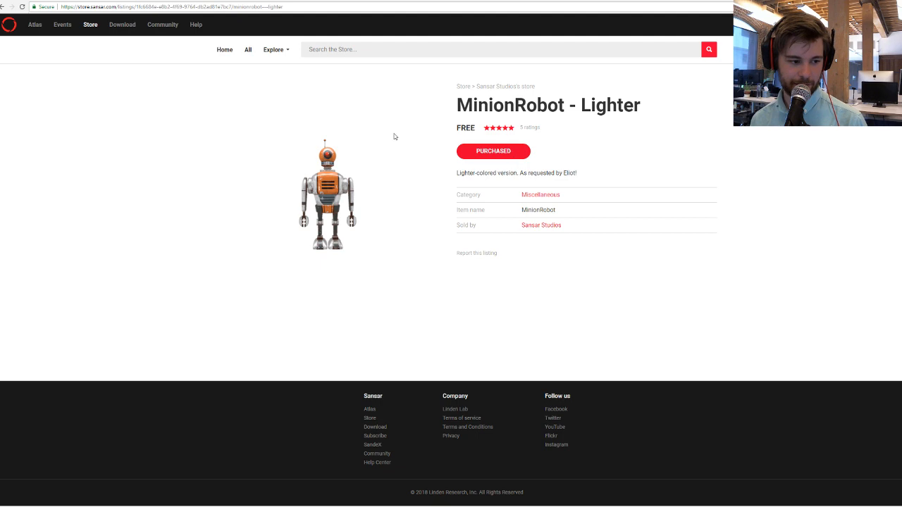
key(alt+Left)
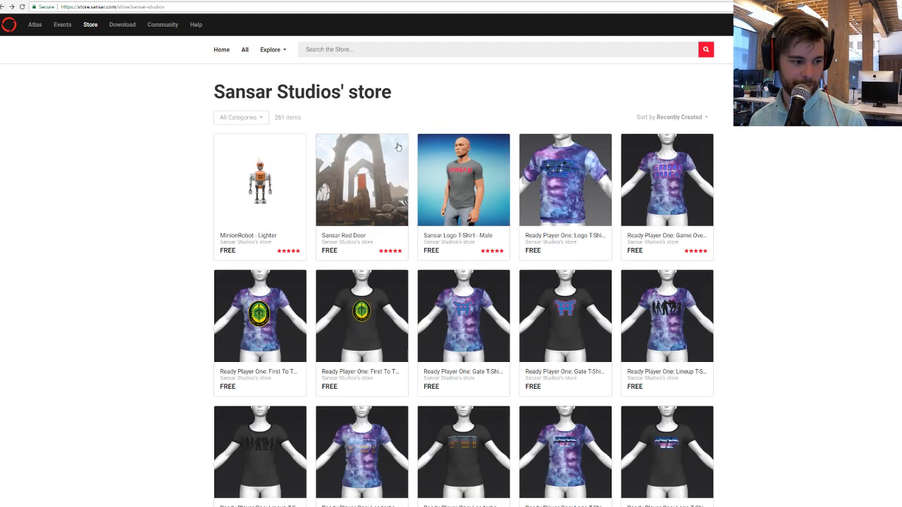
click(380, 167)
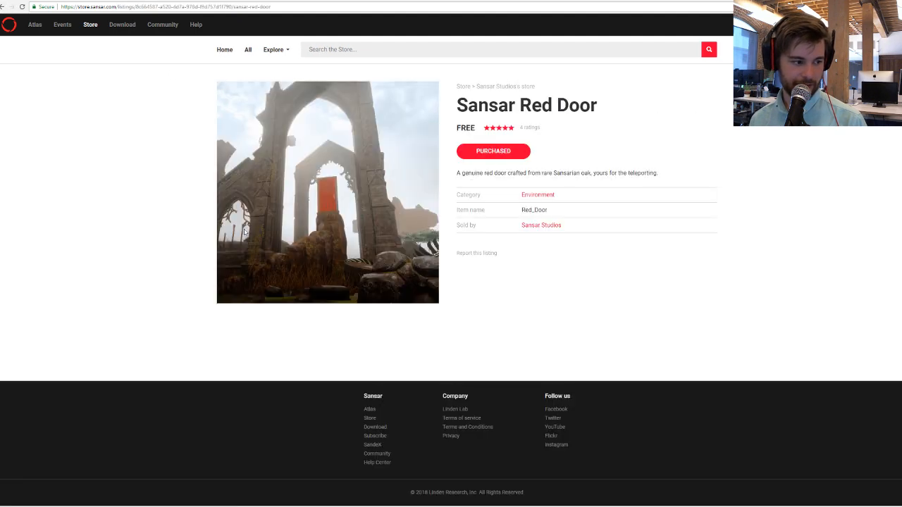
click(5, 8)
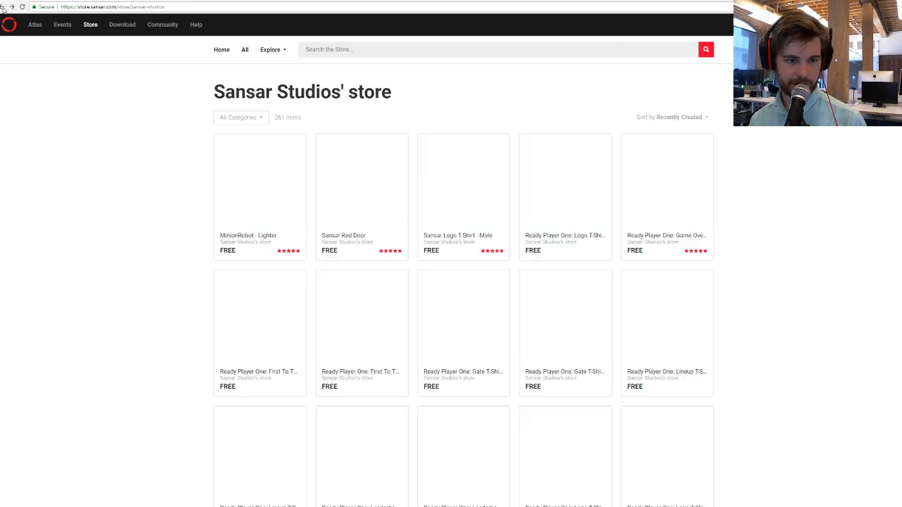
scroll(582, 186, down, 6)
scroll(582, 186, up, 6)
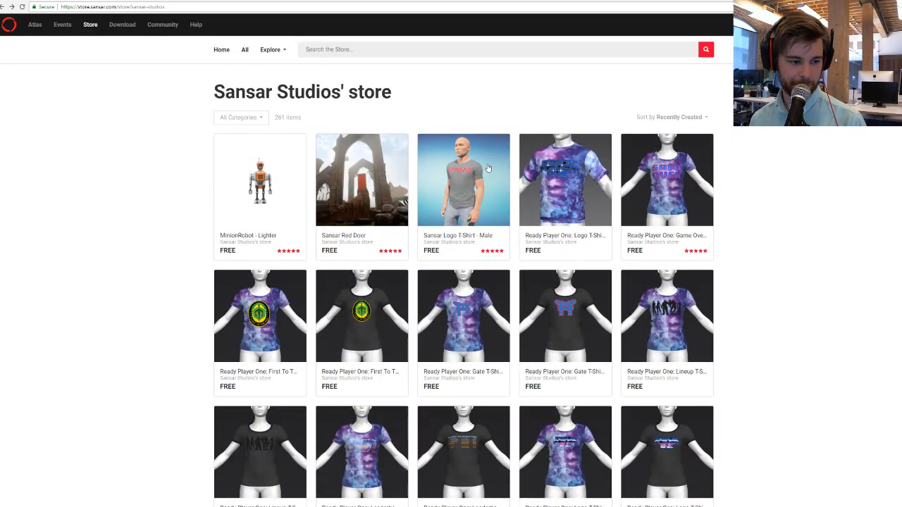
Filter the seller's items to the Environment category, browse them, and view the second picture of the Private Gallery listing.
click(259, 120)
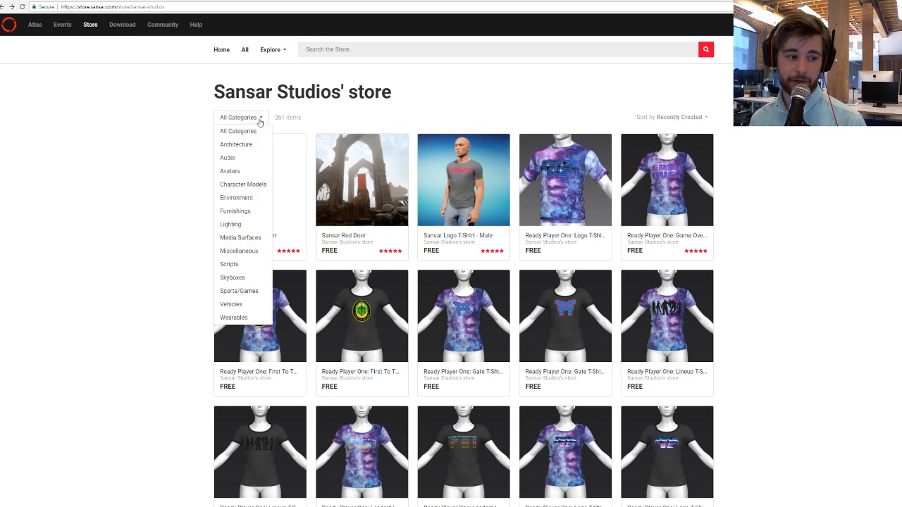
click(251, 201)
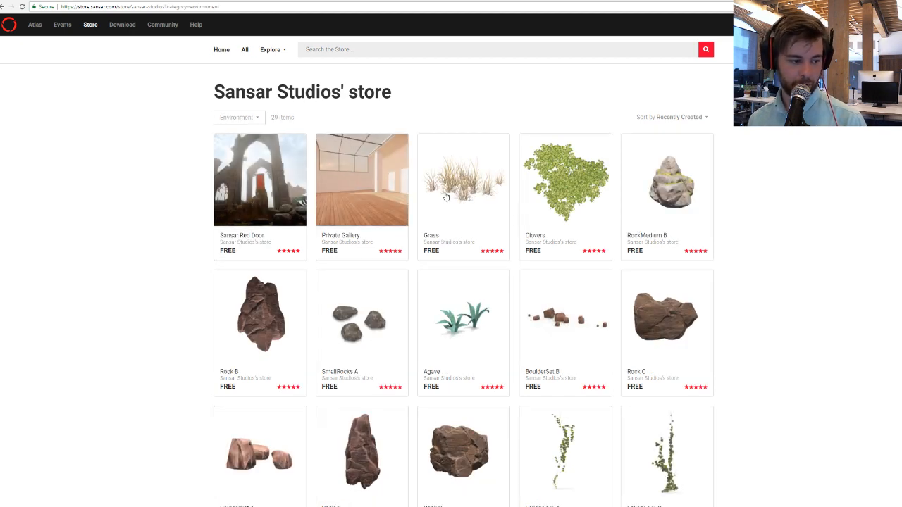
scroll(645, 278, down, 2)
scroll(646, 277, down, 2)
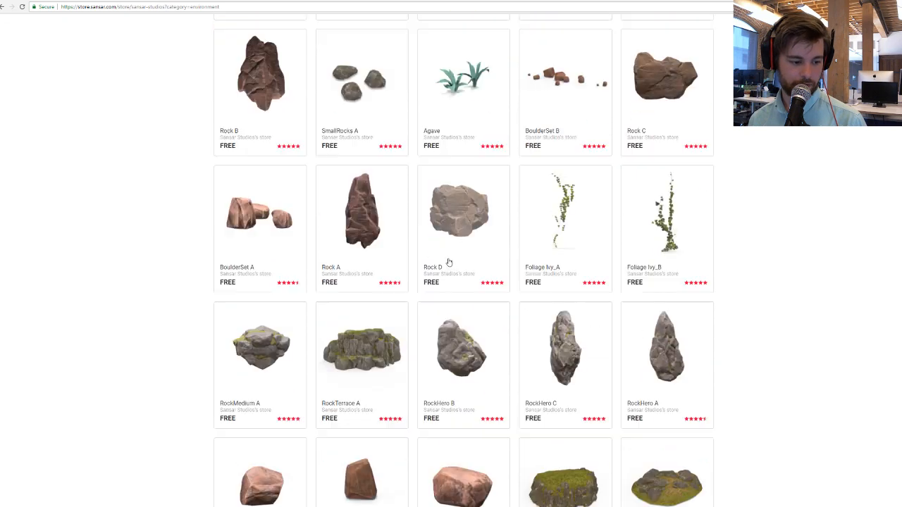
scroll(543, 258, up, 4)
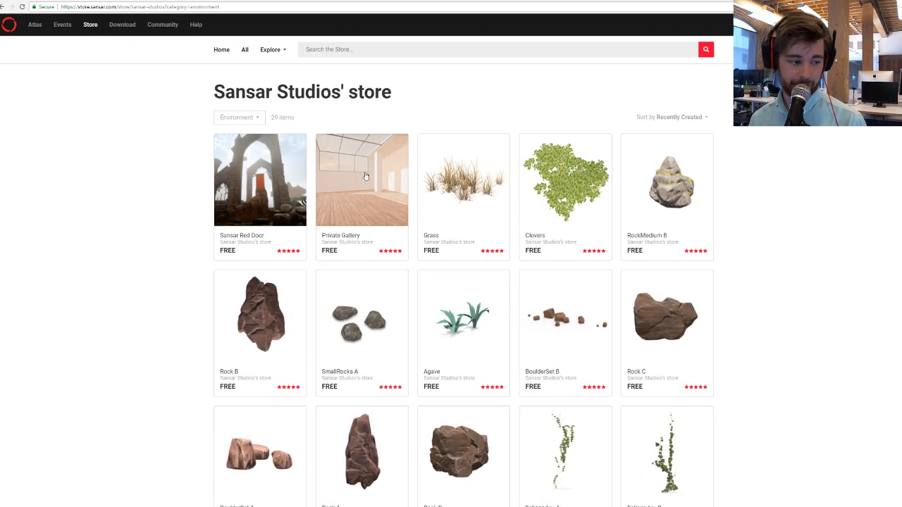
click(365, 177)
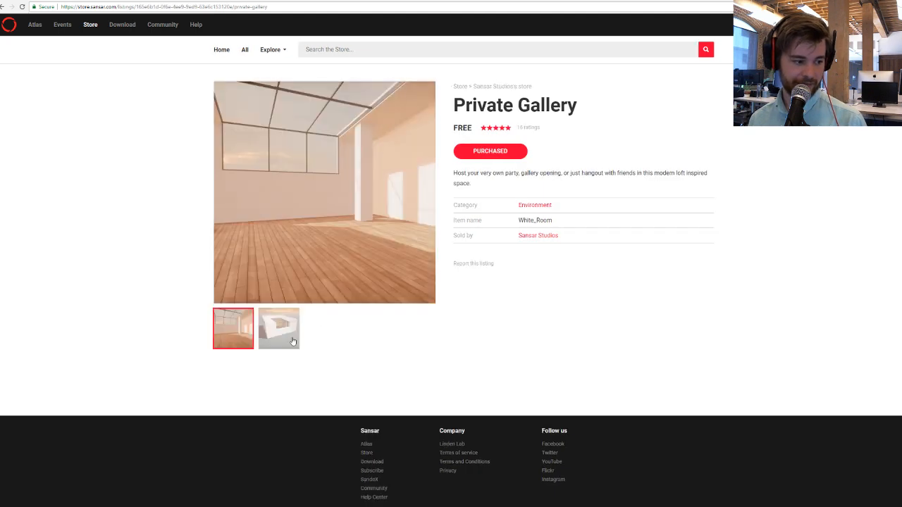
click(286, 338)
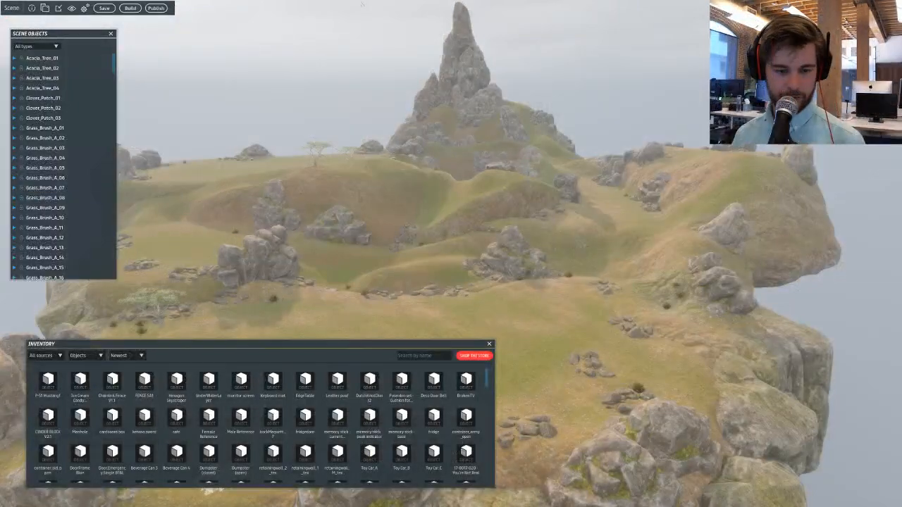
Look through the starting content choices for a new experience in My Experiences, then cancel and return to the scene.
scroll(487, 158, up, 3)
right_drag(488, 156, 519, 134)
key(a)
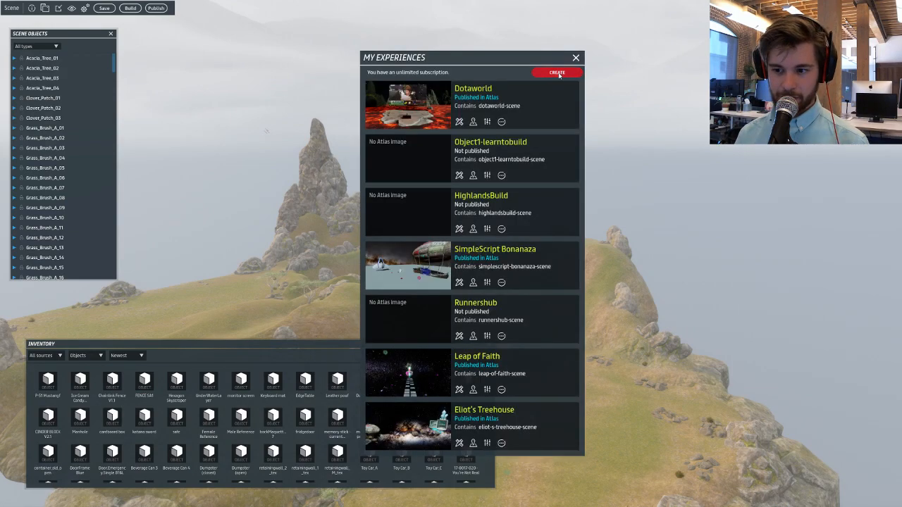
click(557, 72)
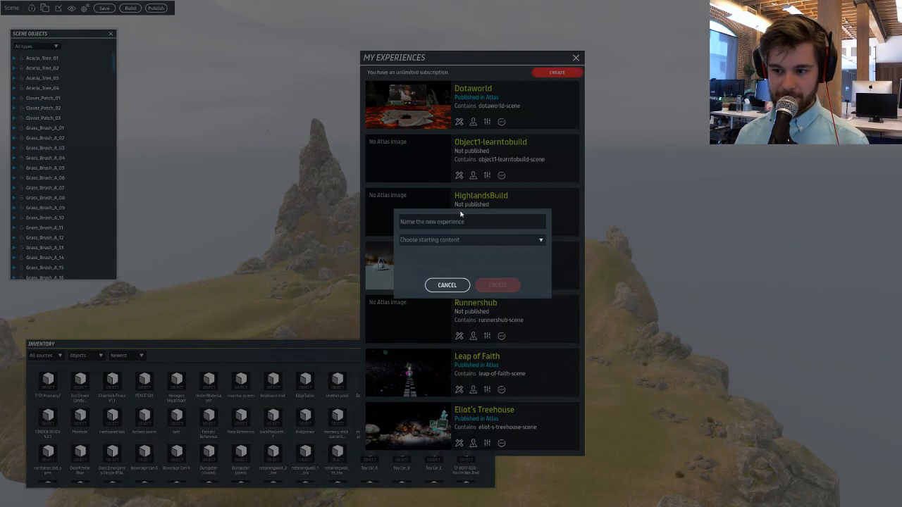
click(458, 240)
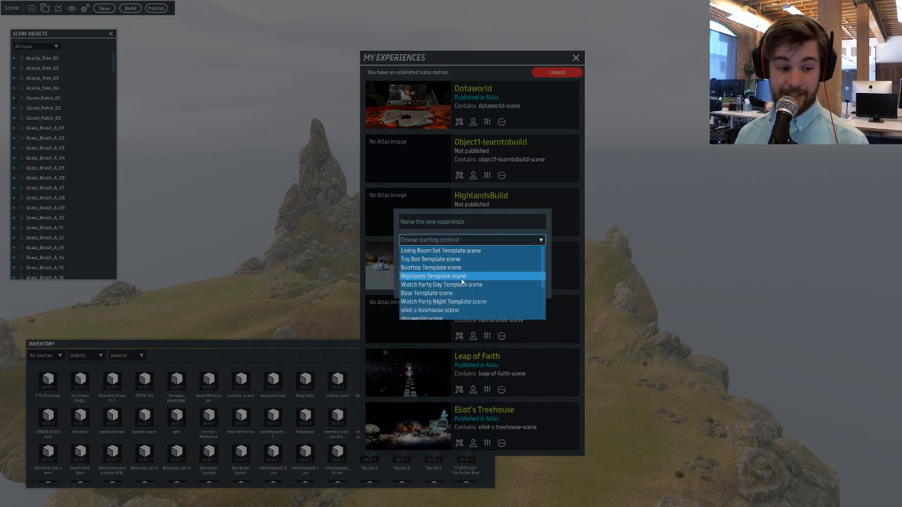
click(578, 171)
click(619, 67)
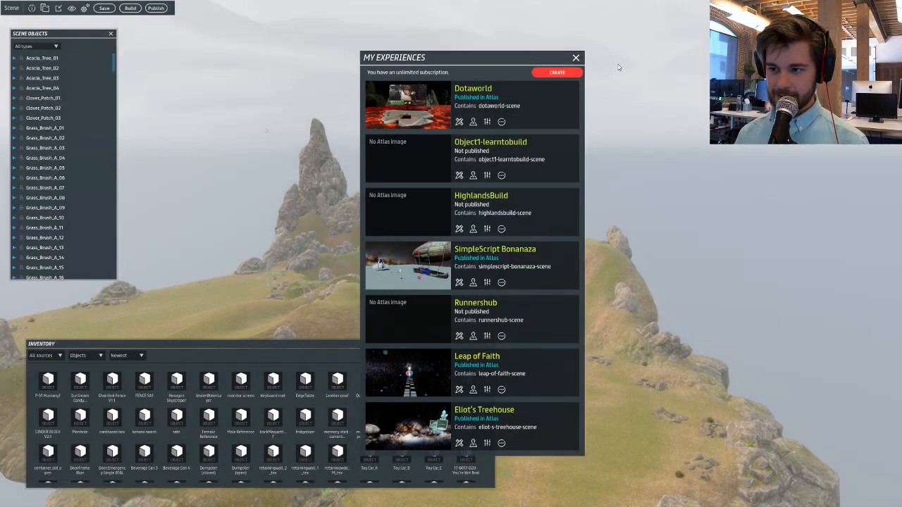
click(576, 58)
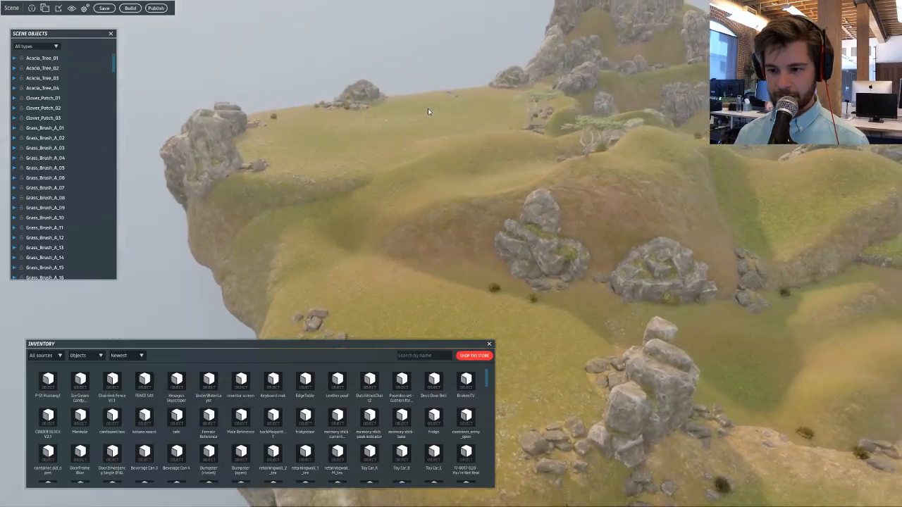
Select separate parts of the Highlands scene in turn: a terrain section, a medium rock, an acacia tree and a grass brush.
click(420, 118)
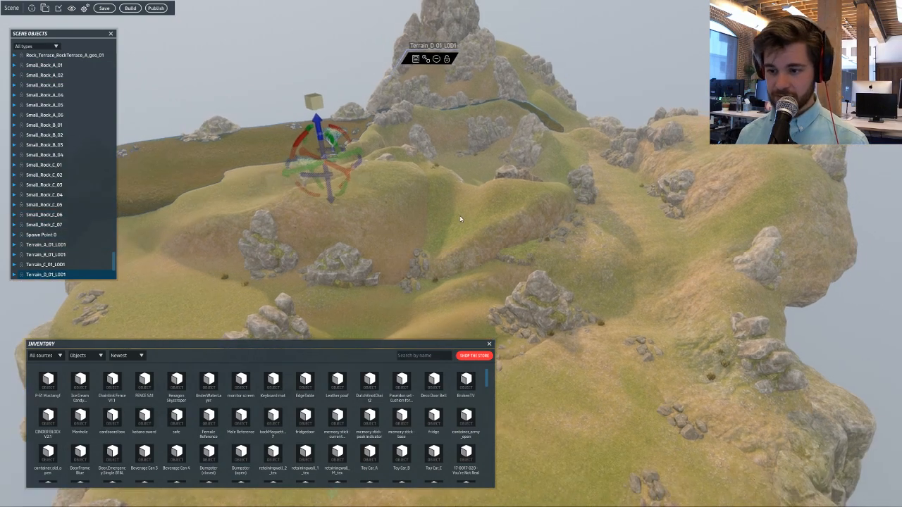
click(358, 215)
click(320, 261)
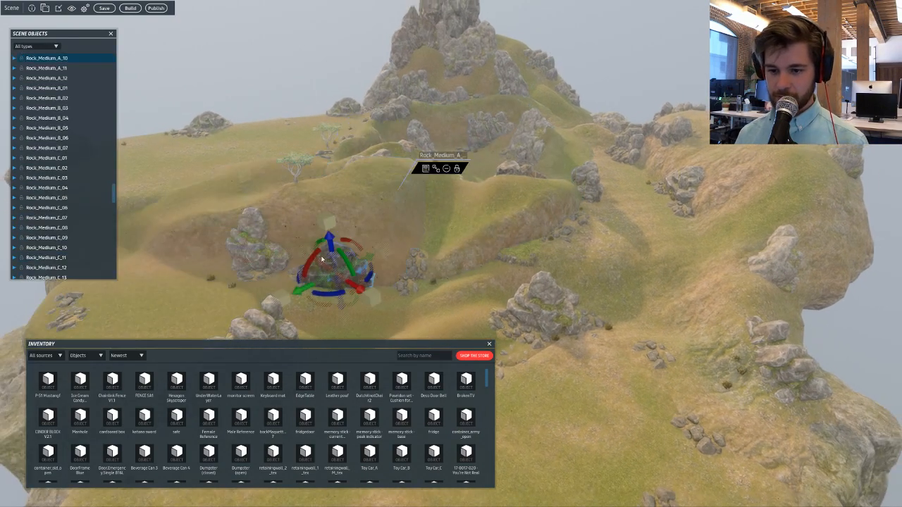
click(293, 166)
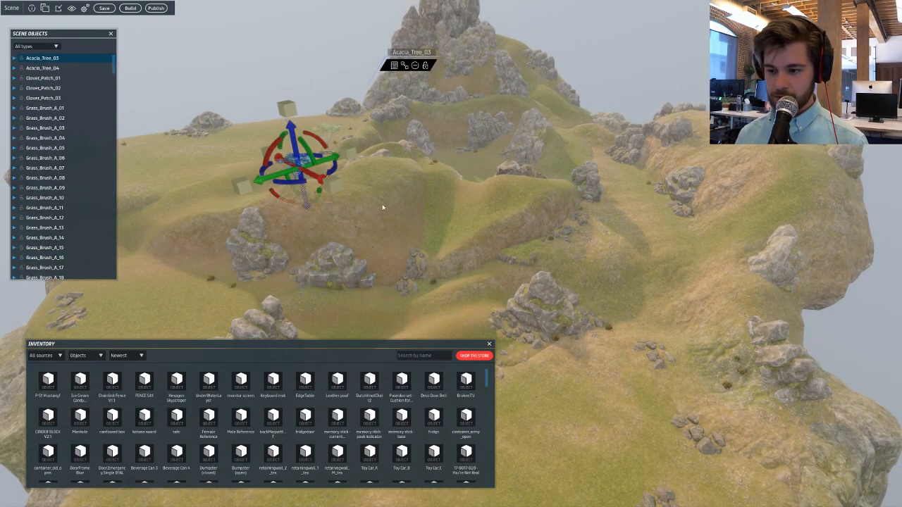
click(609, 331)
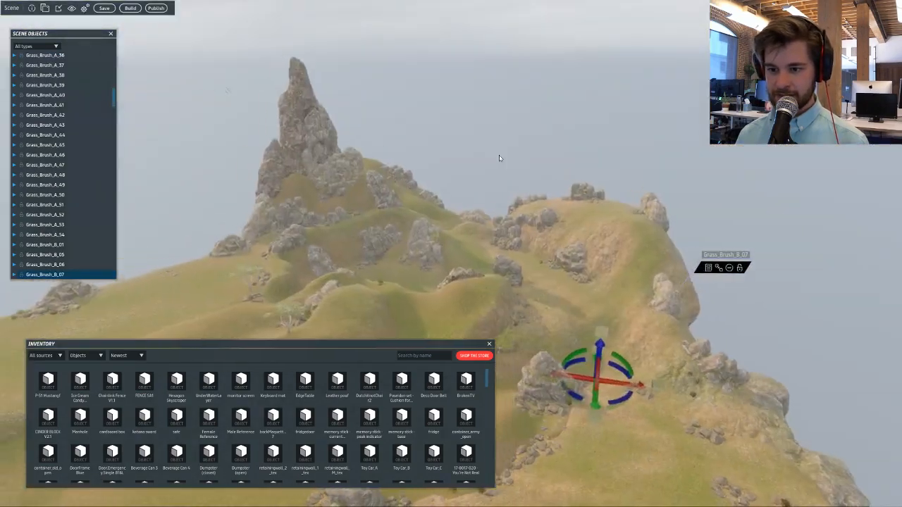
Examine the loose template assets laid out on the white plane, selecting a stepping stone and a clover patch.
right_drag(499, 158, 416, 190)
key(w)
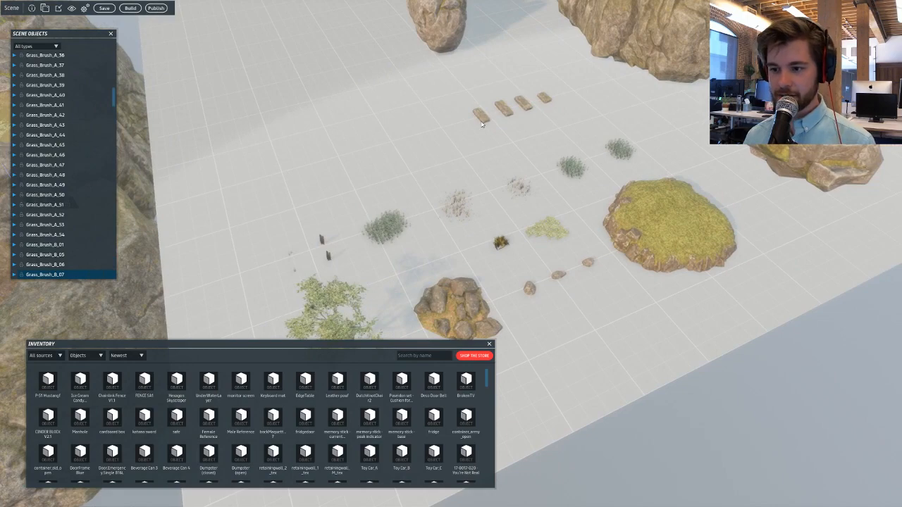
click(482, 123)
right_drag(445, 242, 472, 205)
click(451, 271)
click(425, 240)
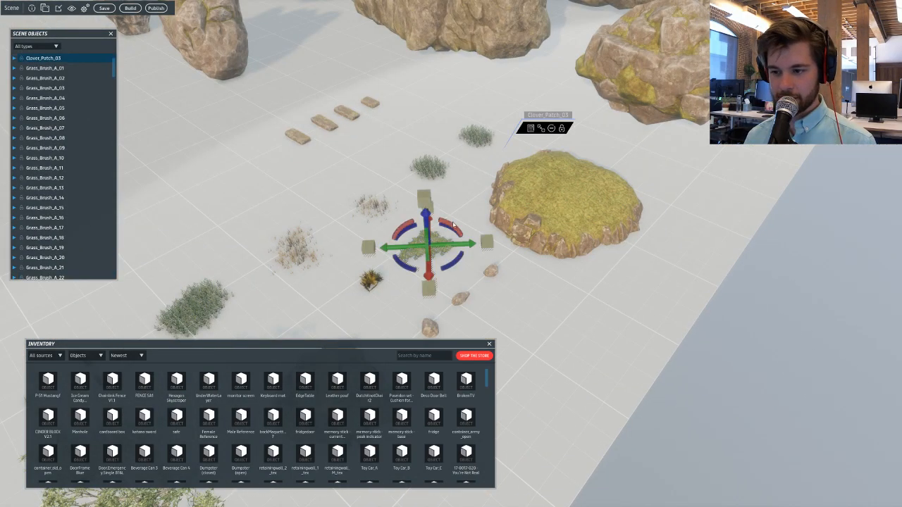
Move RockSkirt_A_Small_01 from the white asset plane over to the Highlands terrain.
right_drag(425, 241, 499, 124)
click(546, 145)
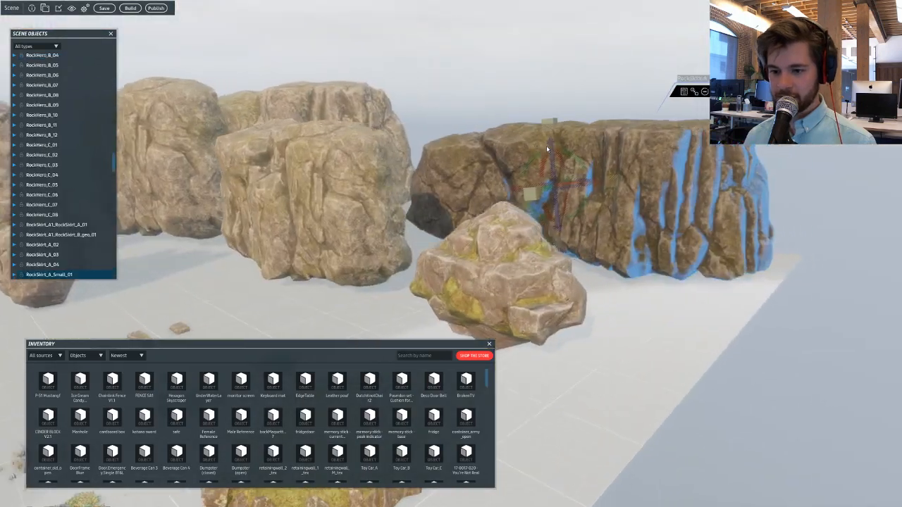
right_drag(547, 145, 455, 123)
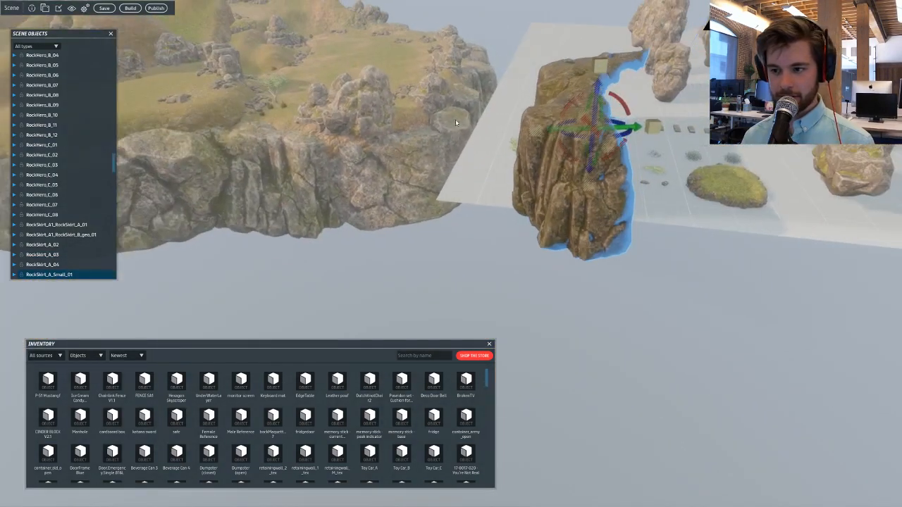
drag(546, 130, 42, 106)
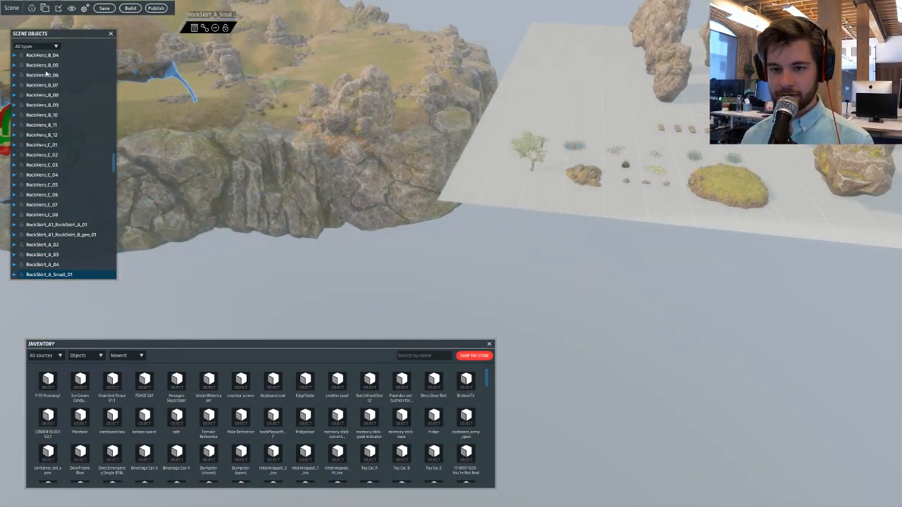
key(a)
click(234, 106)
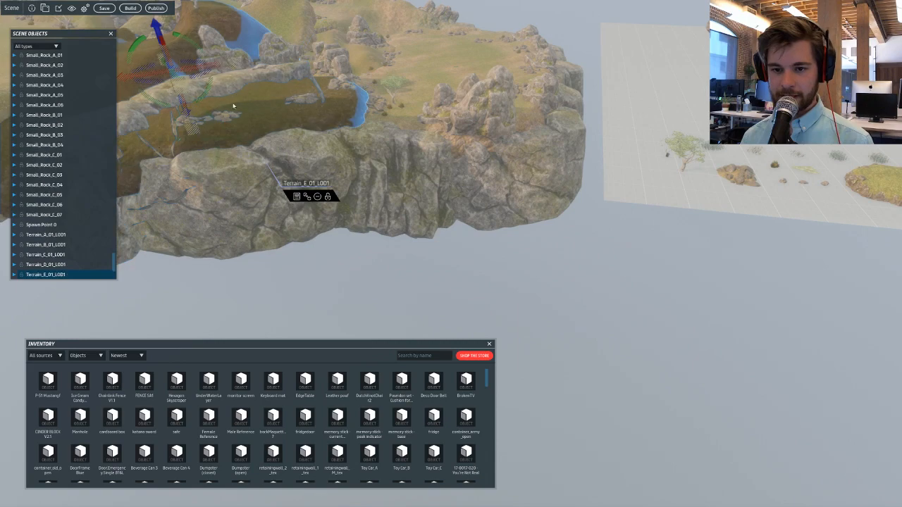
click(240, 82)
drag(217, 145, 179, 147)
Adjust the small rock skirt's orientation and position so it sits along the outer edge of the grassy terrain.
right_drag(402, 120, 325, 81)
key(w)
key(d)
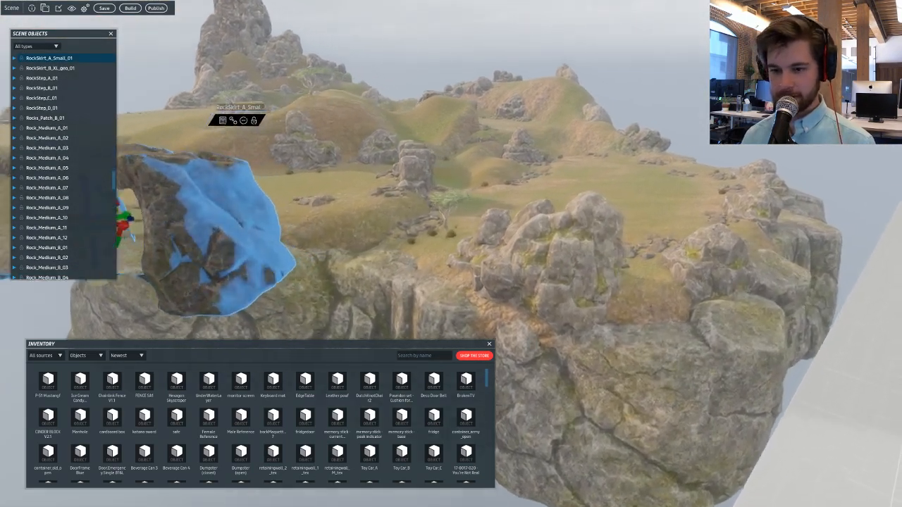
right_drag(634, 49, 521, 92)
key(w)
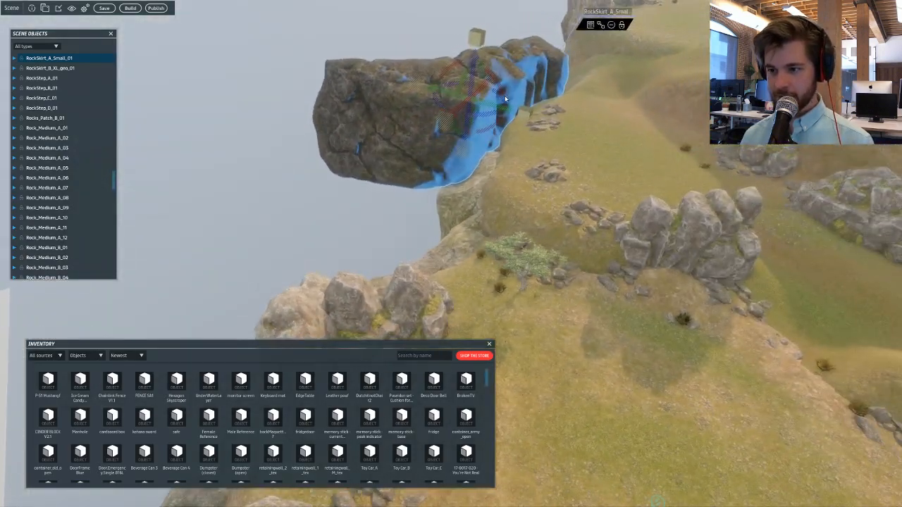
drag(505, 99, 514, 127)
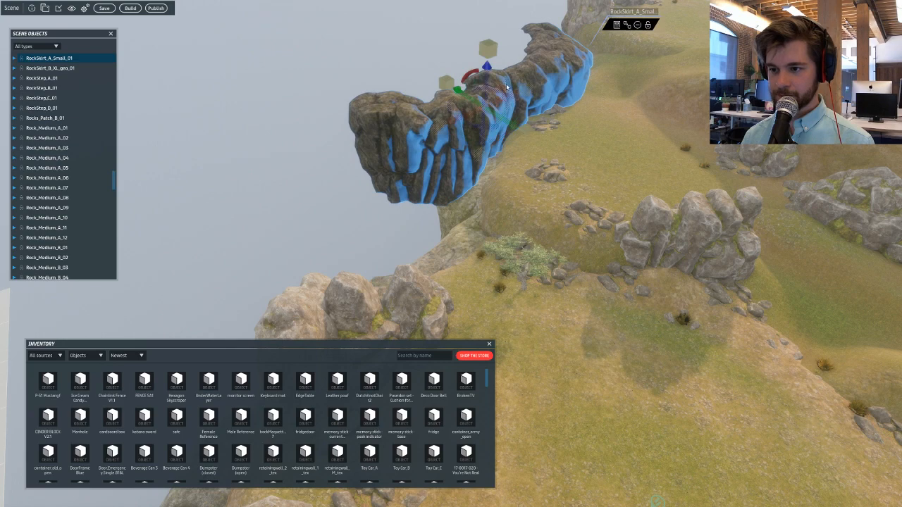
drag(506, 84, 568, 85)
scroll(498, 91, up, 1)
click(555, 161)
drag(554, 163, 458, 121)
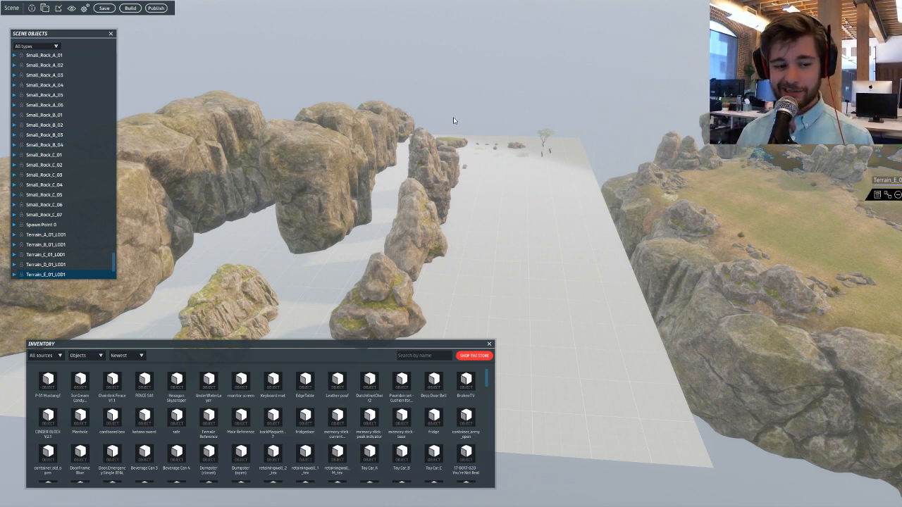
Delete the small rock skirt from the terrain's edge.
right_drag(406, 107, 508, 152)
key(w)
click(508, 149)
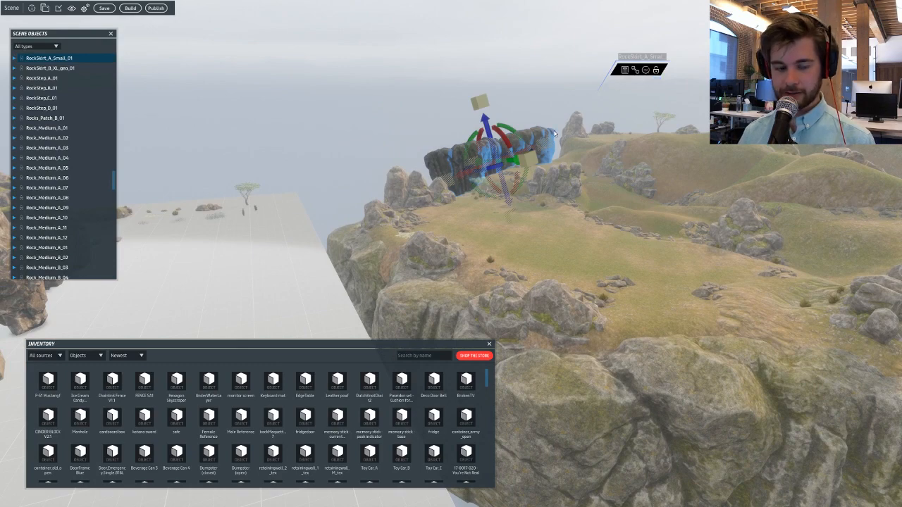
key(Delete)
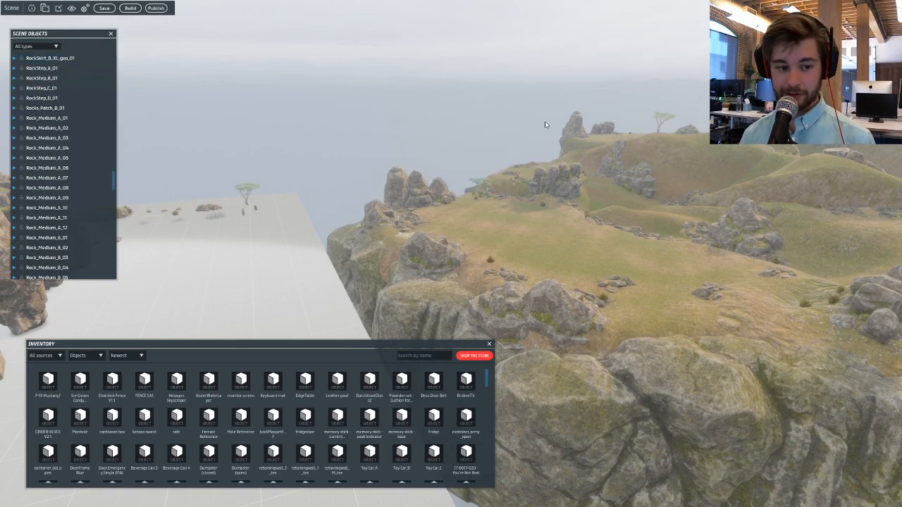
Duplicate RockSkirt_B_XL_geo_01 on the white plane and move the copy partway toward the terrain.
right_drag(545, 125, 453, 141)
key(s)
click(453, 140)
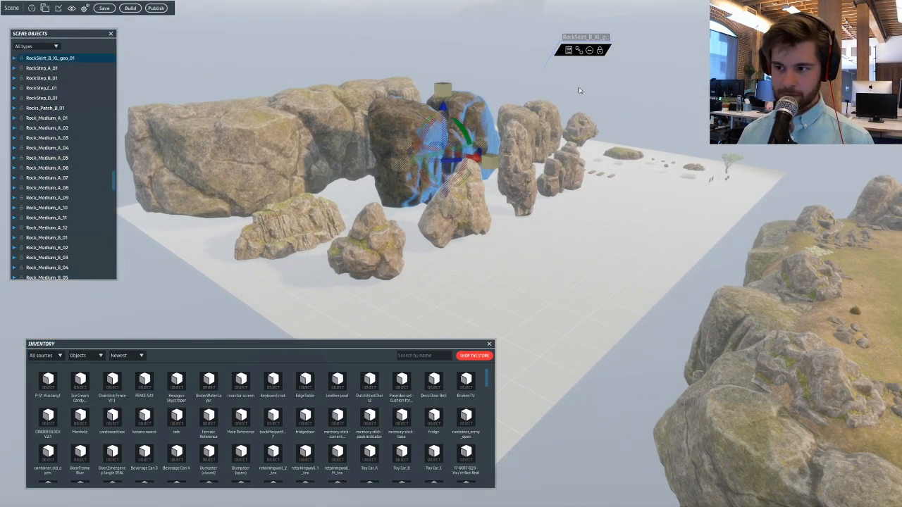
click(579, 50)
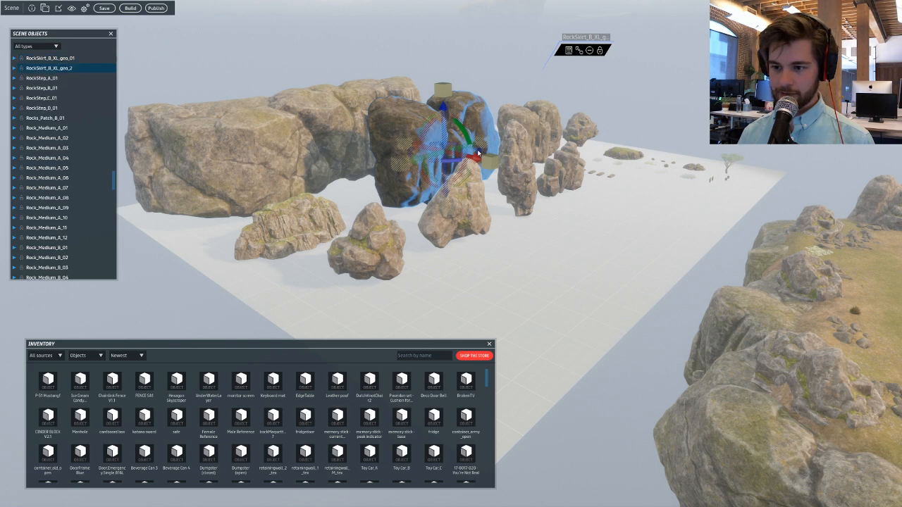
drag(476, 159, 687, 235)
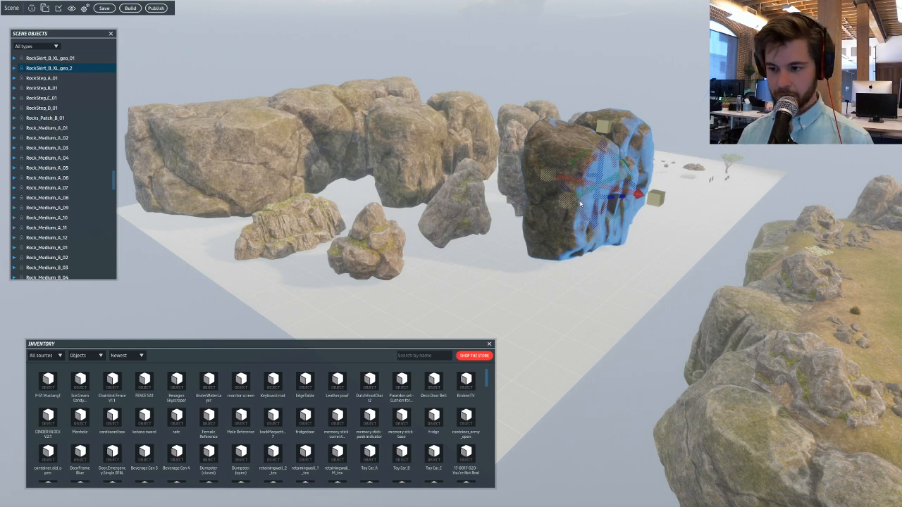
Duplicate the moved rock skirt copy and place this second copy against the terrain's cliff edge.
key(ctrl+d)
drag(629, 196, 839, 265)
right_drag(838, 265, 680, 231)
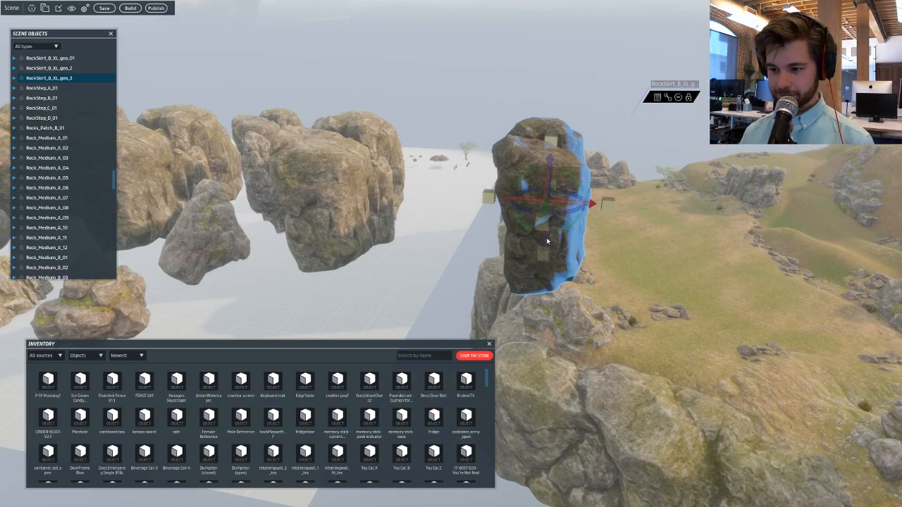
drag(546, 241, 538, 295)
Move RockSkirt_B_XL_geo_2 off the white plane and fit it into the cliff edge beside the other copy.
right_drag(538, 295, 484, 179)
click(484, 179)
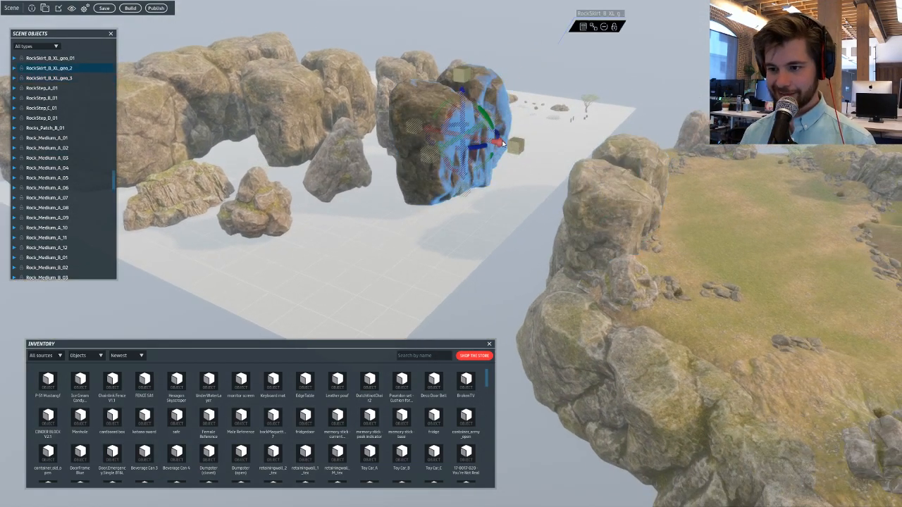
drag(501, 143, 539, 242)
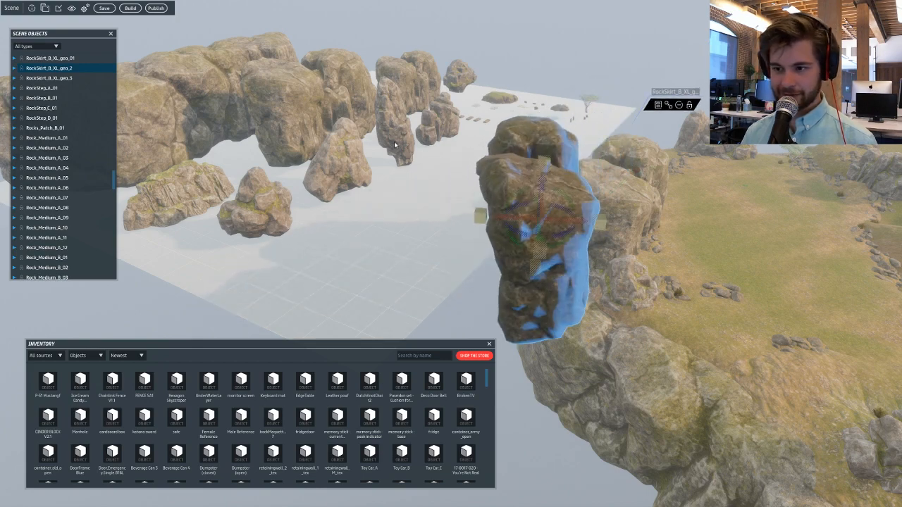
right_drag(394, 141, 467, 282)
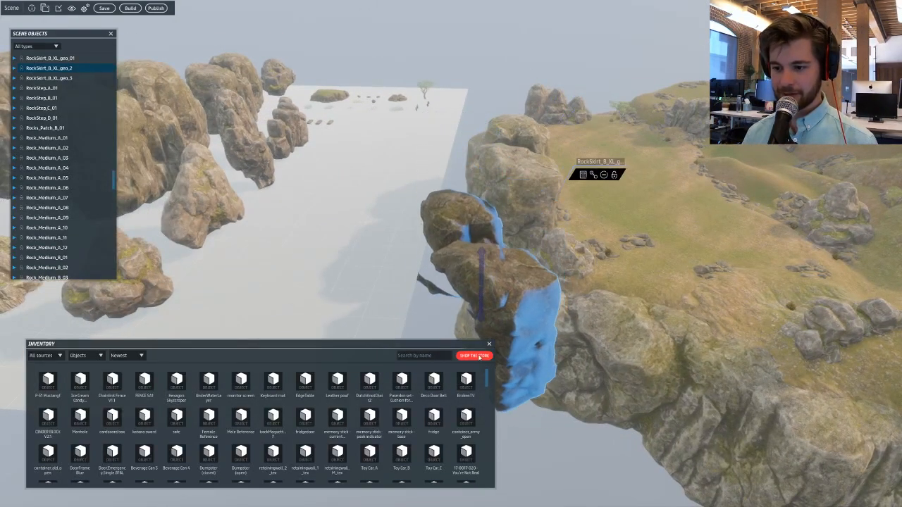
drag(478, 358, 479, 360)
drag(512, 287, 593, 272)
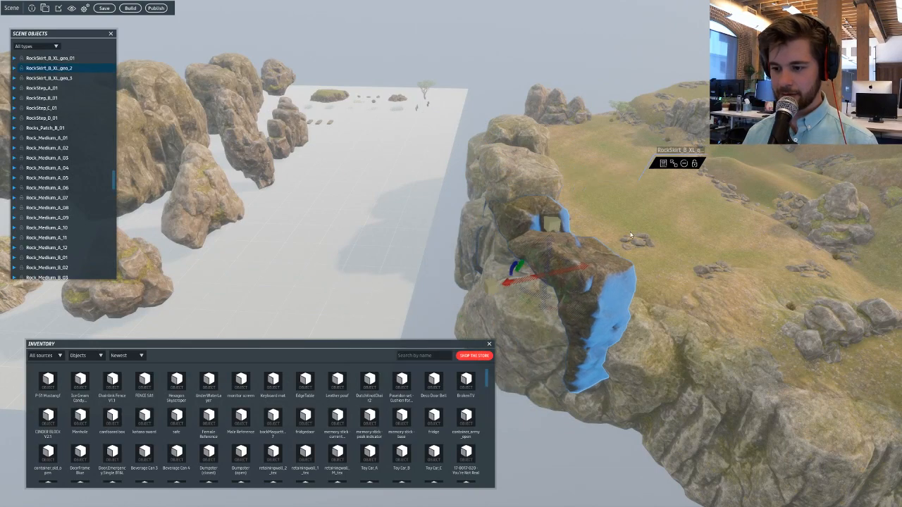
Search the inventory for "white" and place the White_Room object on the grassy terrain.
right_drag(593, 272, 469, 348)
key(w)
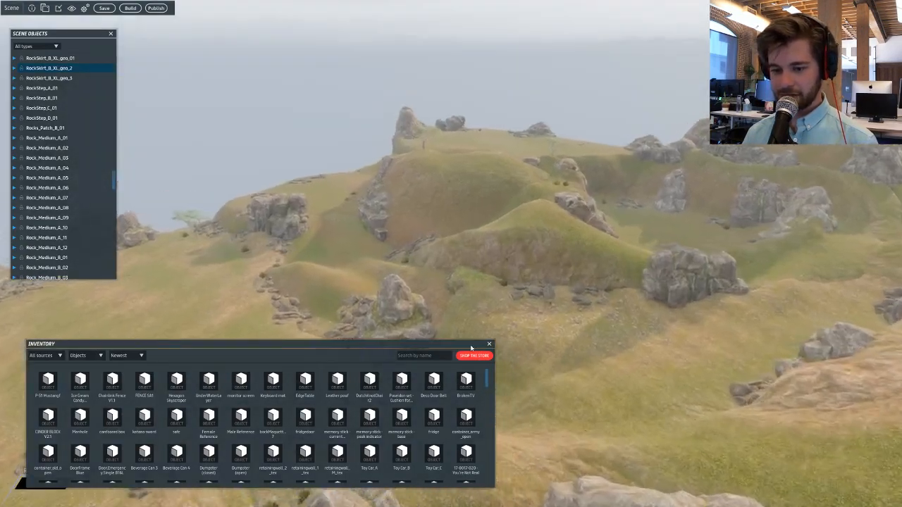
click(416, 355)
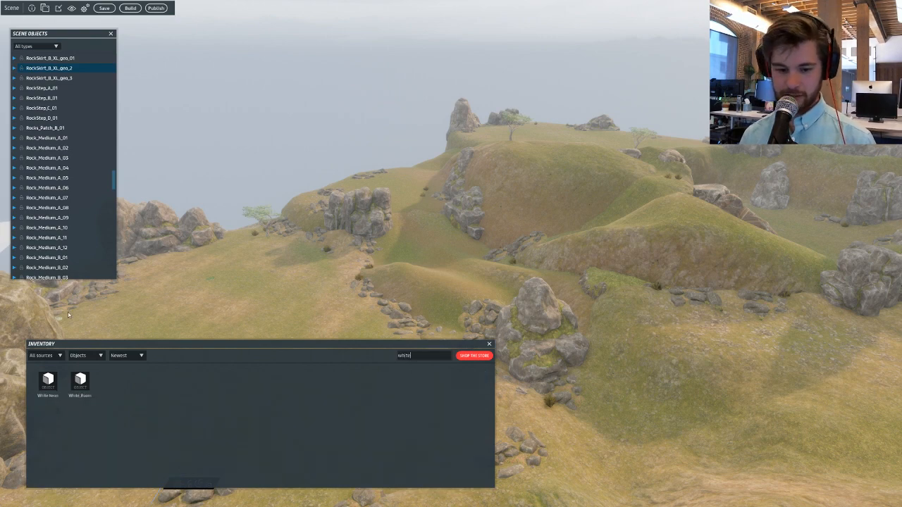
click(80, 384)
click(262, 279)
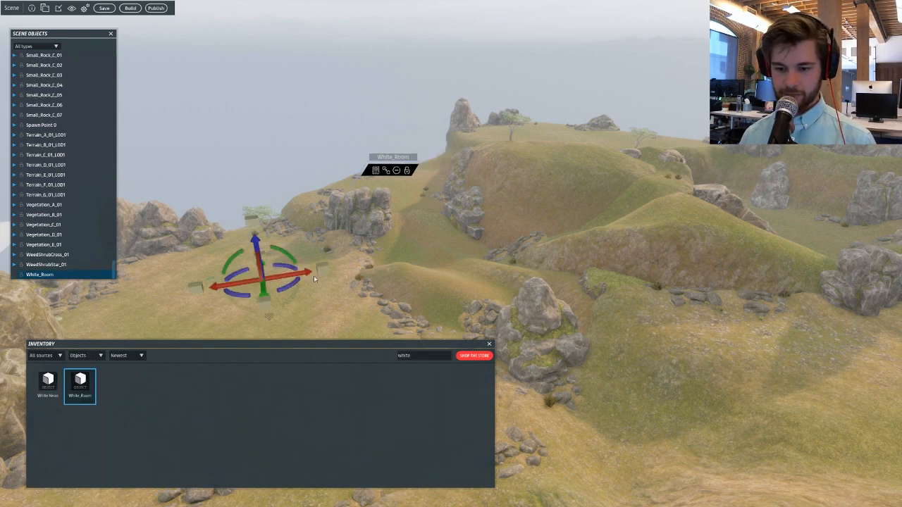
Raise White_Room until the terrain and rocks no longer poke through its wooden floor.
right_drag(314, 275, 355, 251)
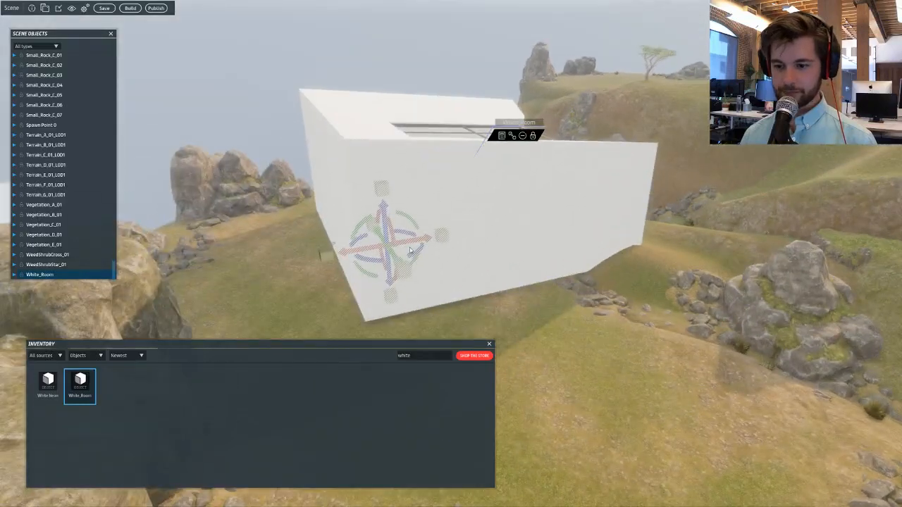
right_drag(417, 254, 541, 205)
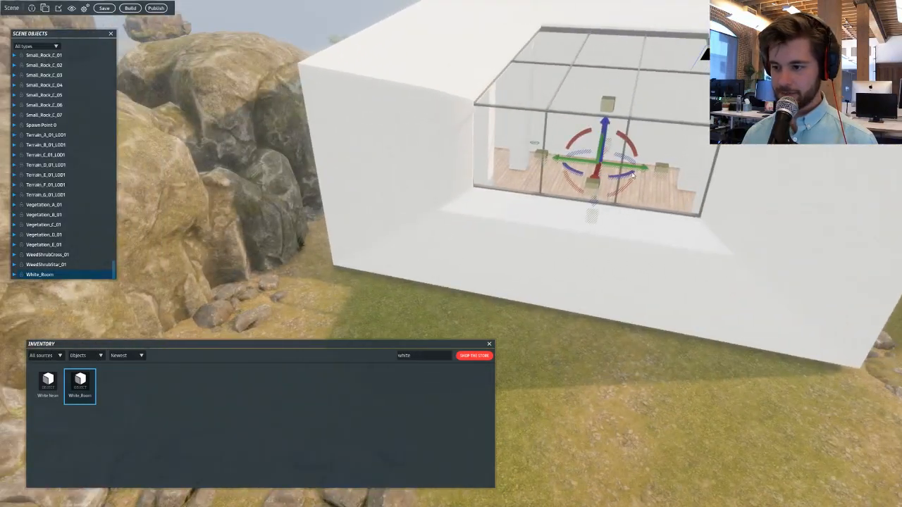
drag(632, 174, 635, 193)
right_drag(562, 236, 357, 220)
key(w)
key(s)
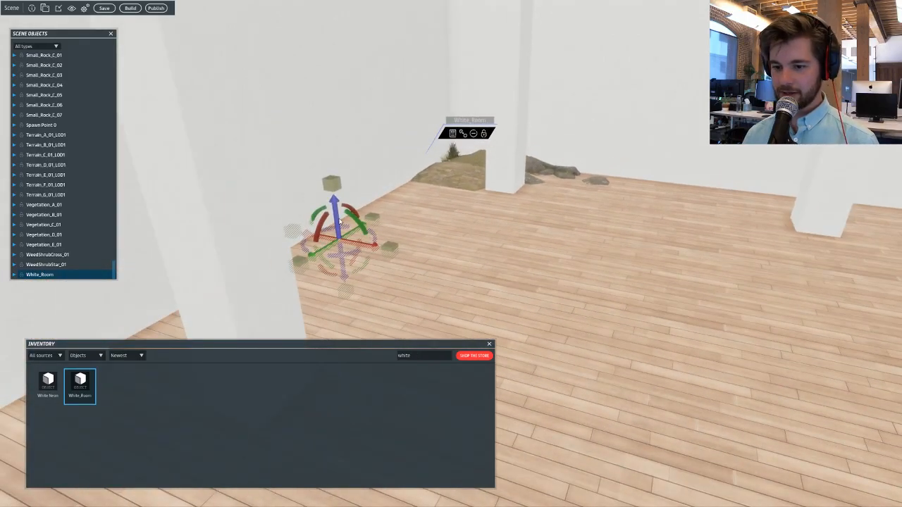
drag(340, 221, 341, 187)
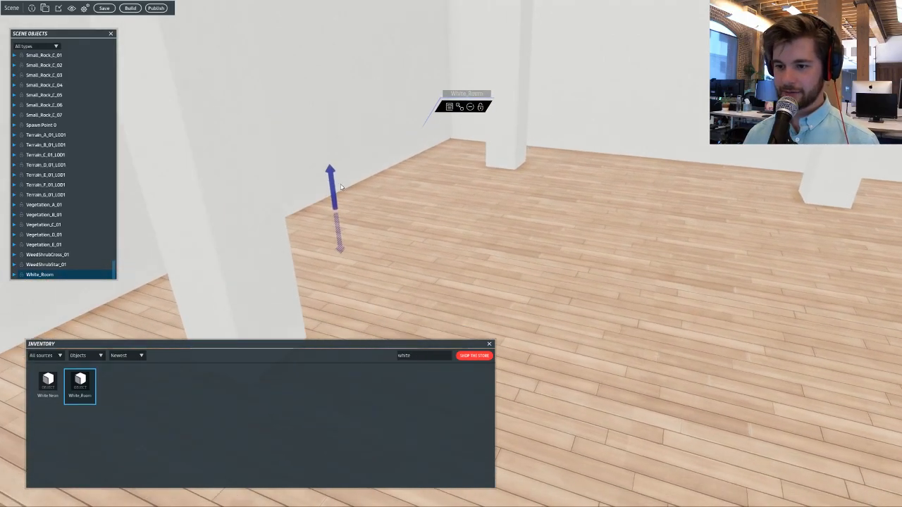
Shift White_Room across the terrain and lower it onto the grassy ground near the rocks.
key(s)
right_drag(341, 187, 456, 157)
key(e)
key(w)
key(s)
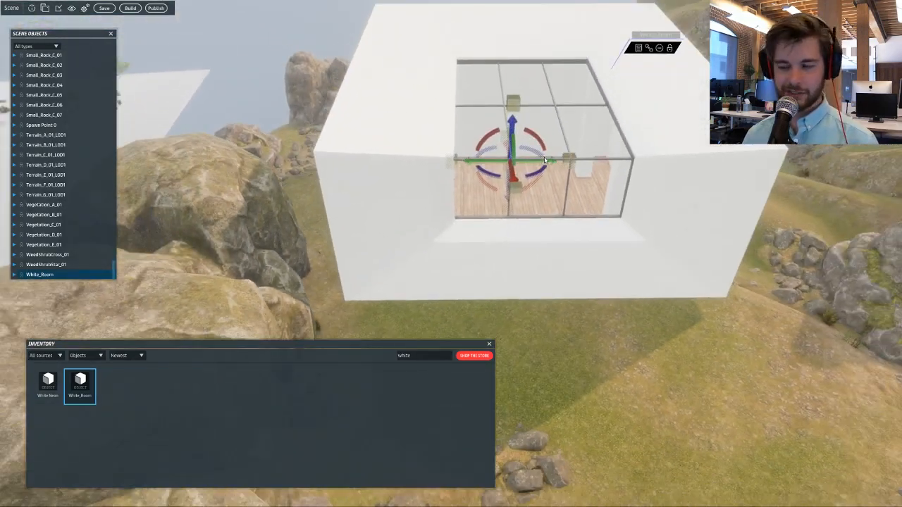
key(d)
drag(530, 174, 536, 208)
right_drag(557, 213, 614, 251)
drag(566, 218, 669, 110)
mouse_move(599, 174)
mouse_down()
mouse_move(604, 145)
mouse_move(593, 183)
mouse_up()
Raise White_Room slightly so its wooden floor sits just above the grass.
key(w)
right_drag(575, 197, 680, 141)
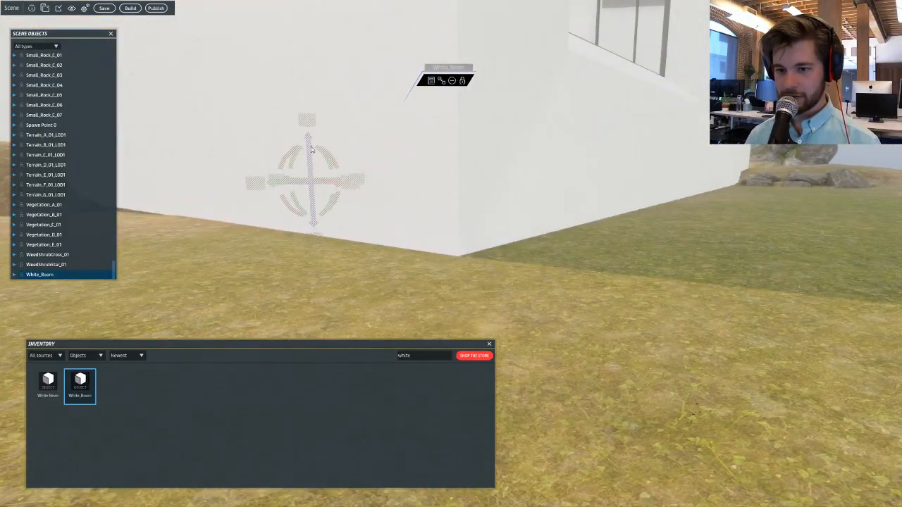
right_drag(310, 148, 511, 130)
drag(477, 107, 482, 85)
right_drag(482, 85, 594, 182)
Delete the three grass brush objects poking through the room's wooden floor beside the large rock.
click(601, 203)
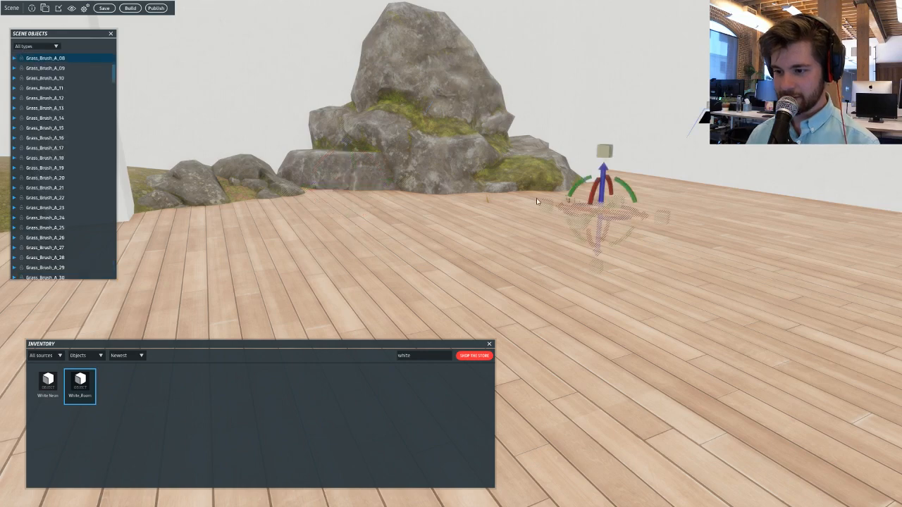
key(Delete)
click(569, 198)
key(Delete)
click(488, 197)
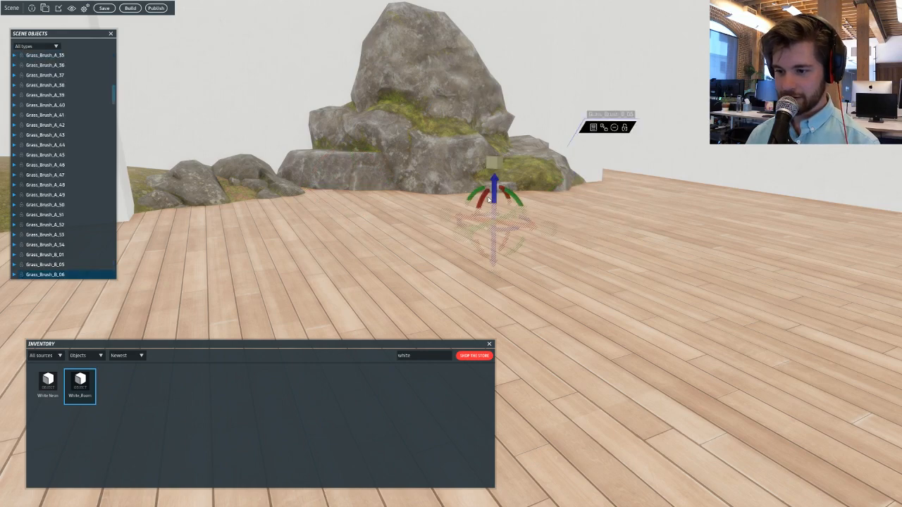
key(Delete)
Search the inventory for "bed" and add the beach bed to the room.
right_drag(488, 199, 691, 155)
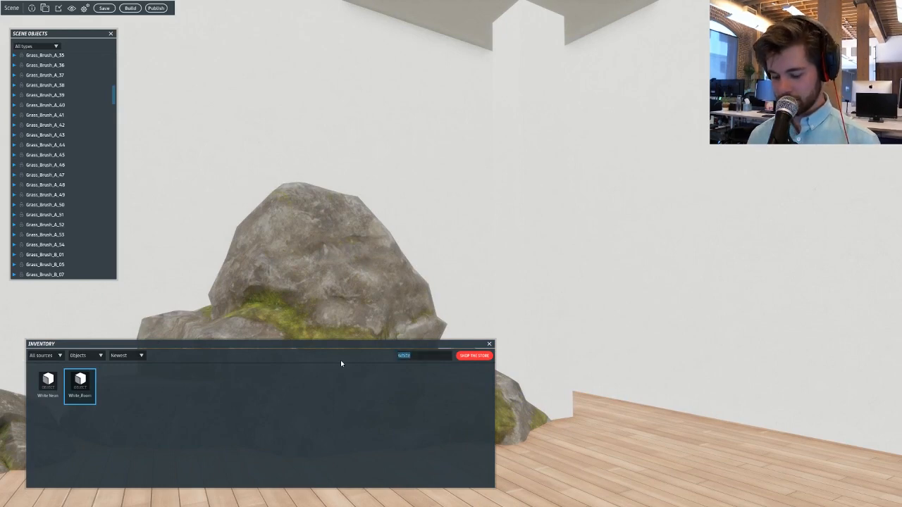
key(BackSpace)
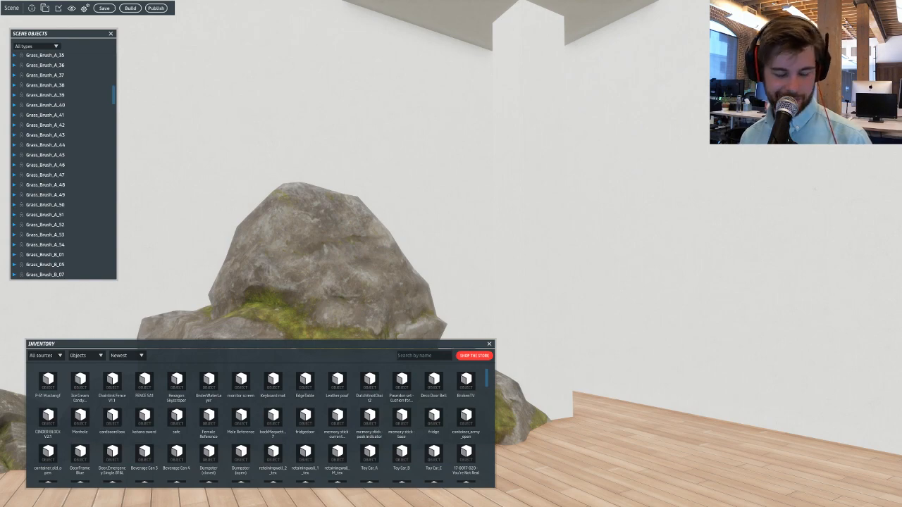
click(427, 186)
key(s)
right_drag(427, 185, 355, 226)
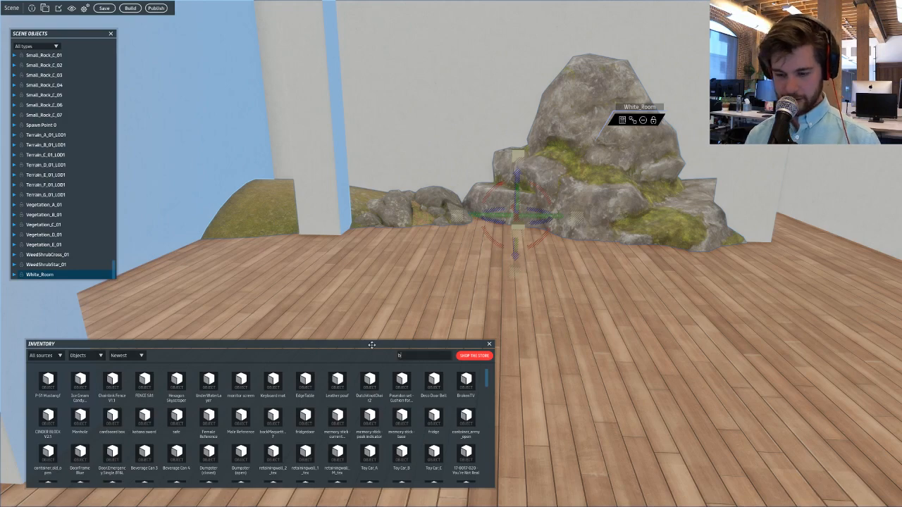
key(Return)
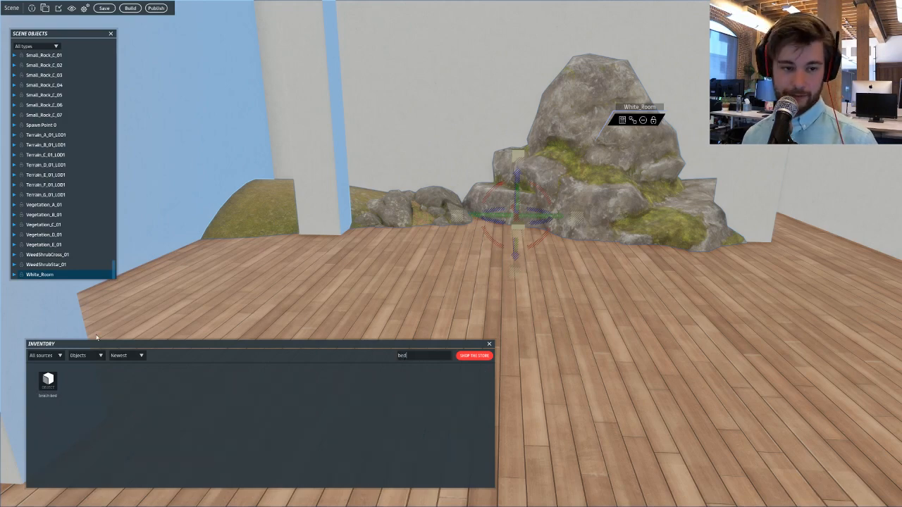
double_click(59, 377)
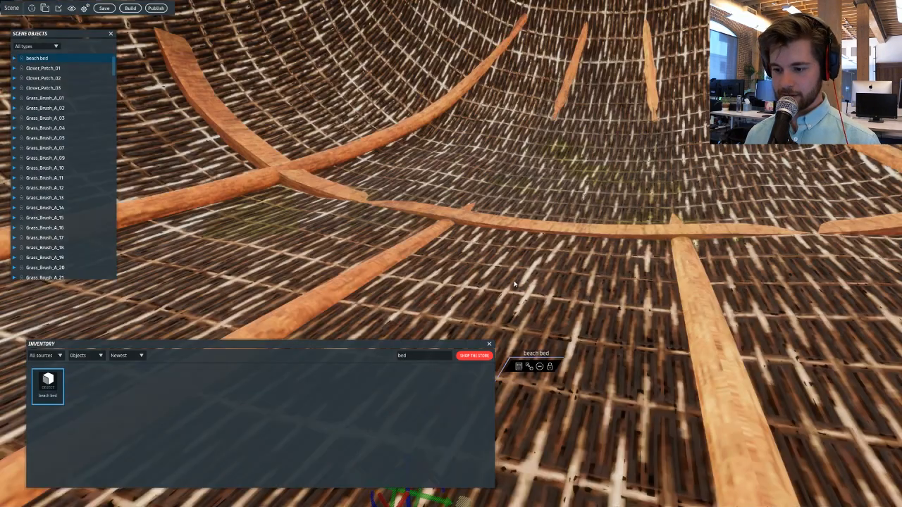
Move the beach bed away from the window and down onto the wooden floor near the wall.
key(s)
right_drag(514, 284, 590, 189)
key(a)
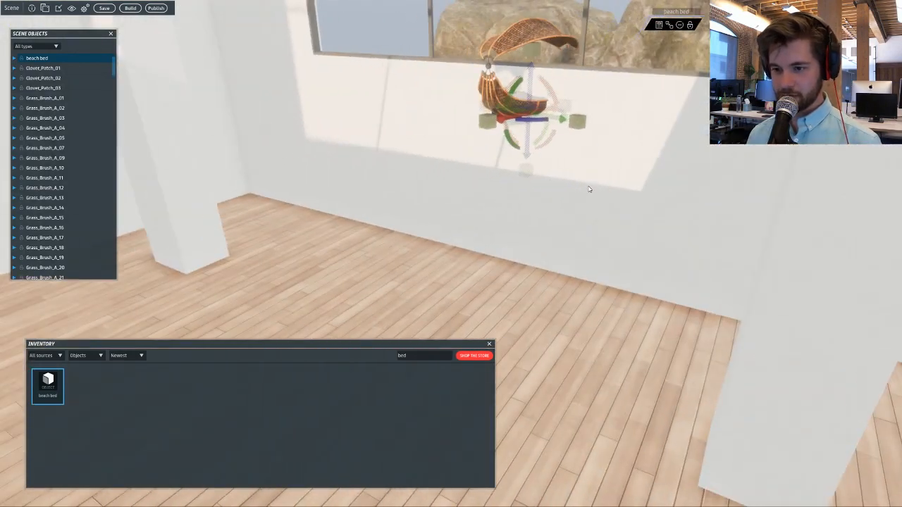
drag(494, 138, 271, 184)
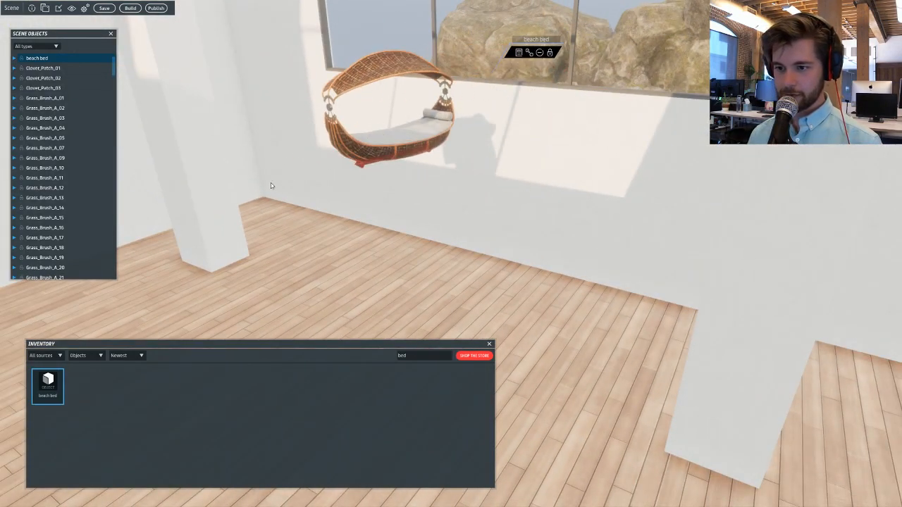
drag(399, 193, 439, 361)
drag(443, 310, 399, 329)
key(a)
right_drag(451, 310, 498, 291)
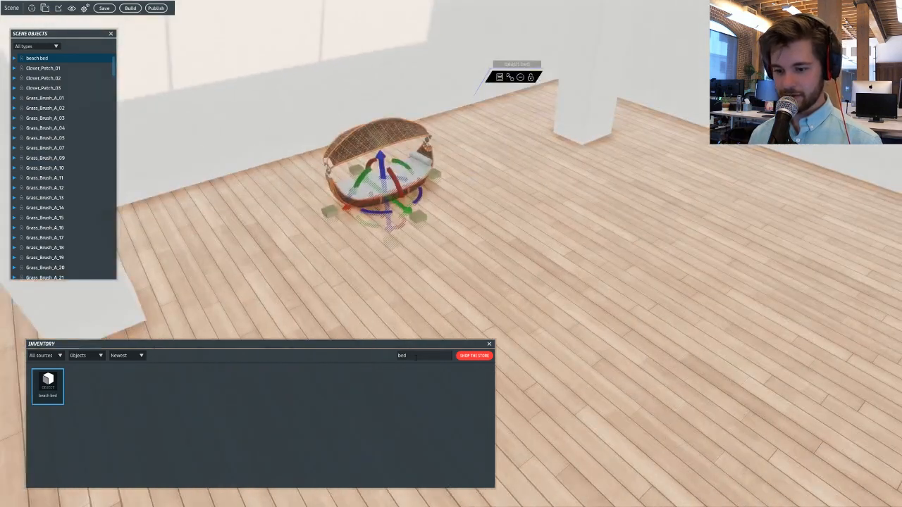
Search the inventory for "sofa" and place the PatioSofa on the floor near the beach bed.
key(BackSpace)
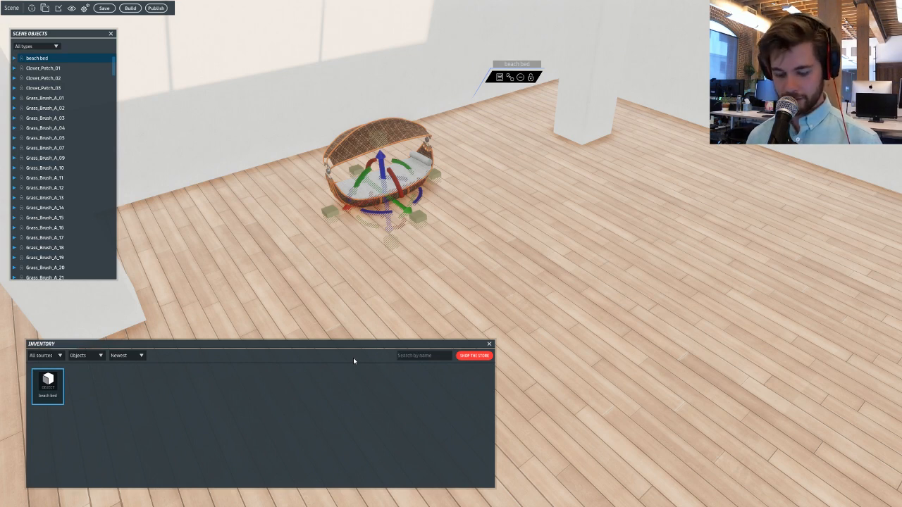
text(sofa)
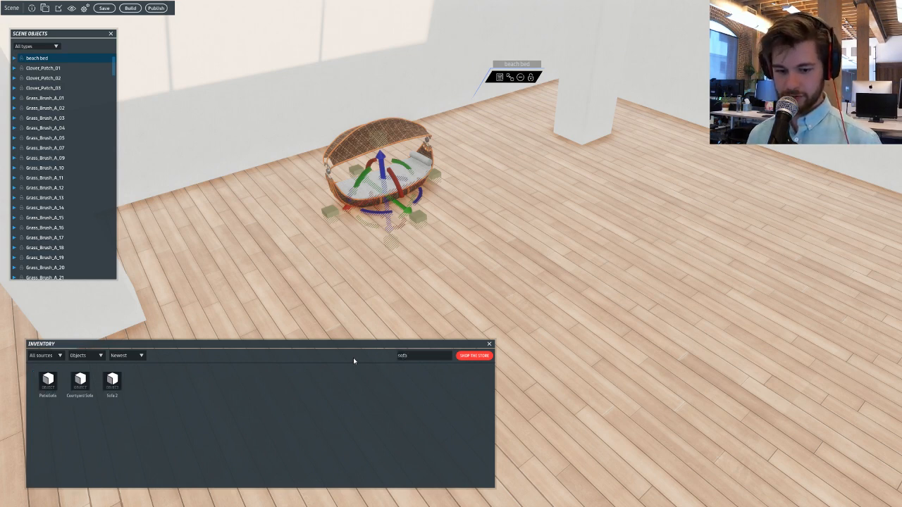
drag(274, 345, 589, 269)
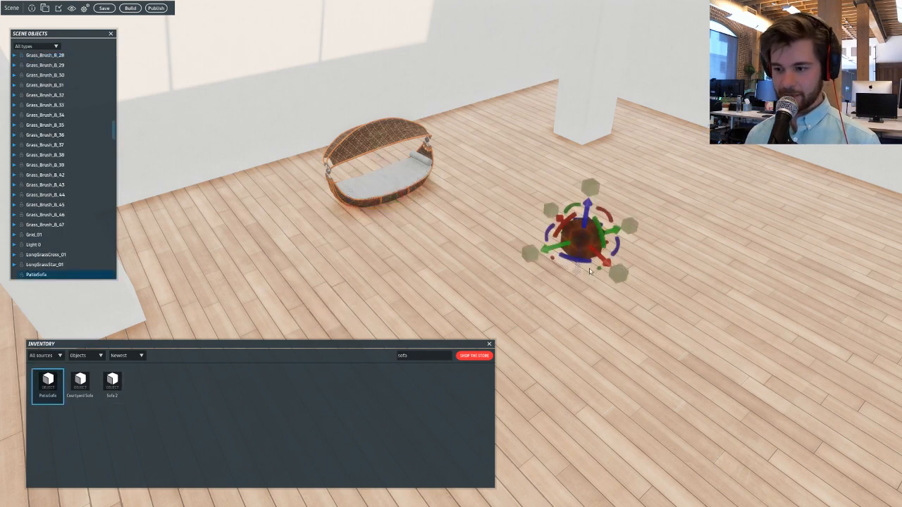
scroll(604, 261, up, 5)
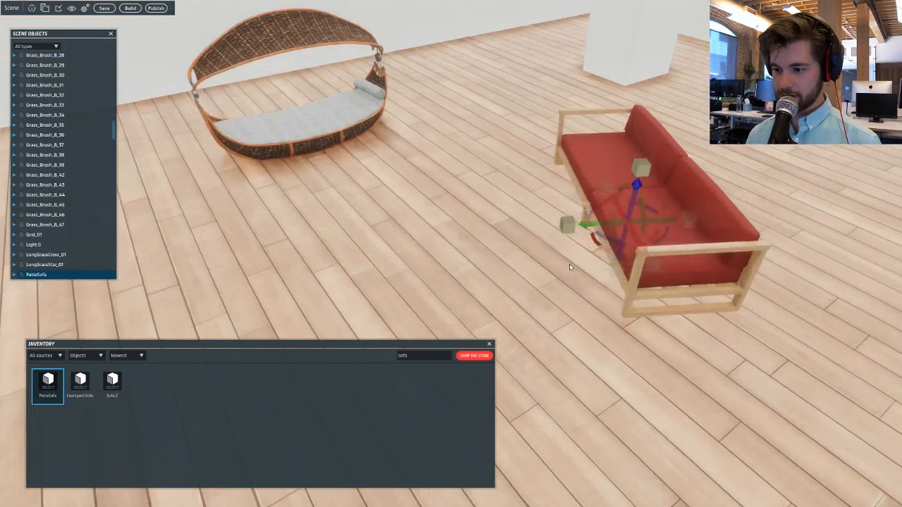
right_drag(605, 261, 592, 248)
drag(510, 175, 573, 182)
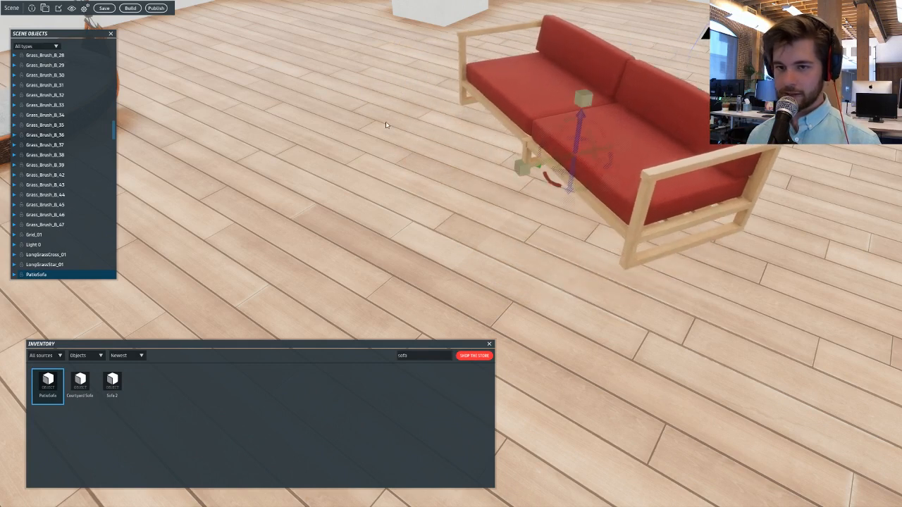
Toggle the surface snap option and try moving the beach bed with snapping enabled.
click(85, 8)
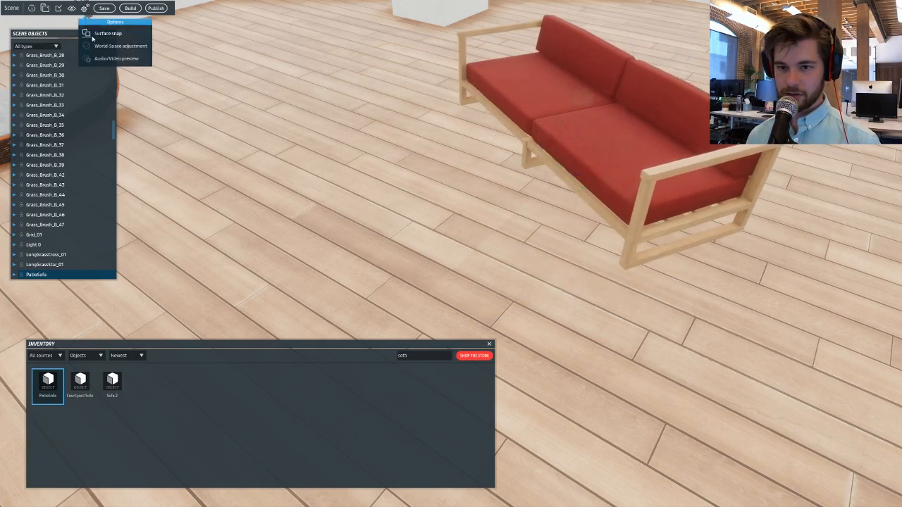
drag(527, 105, 589, 164)
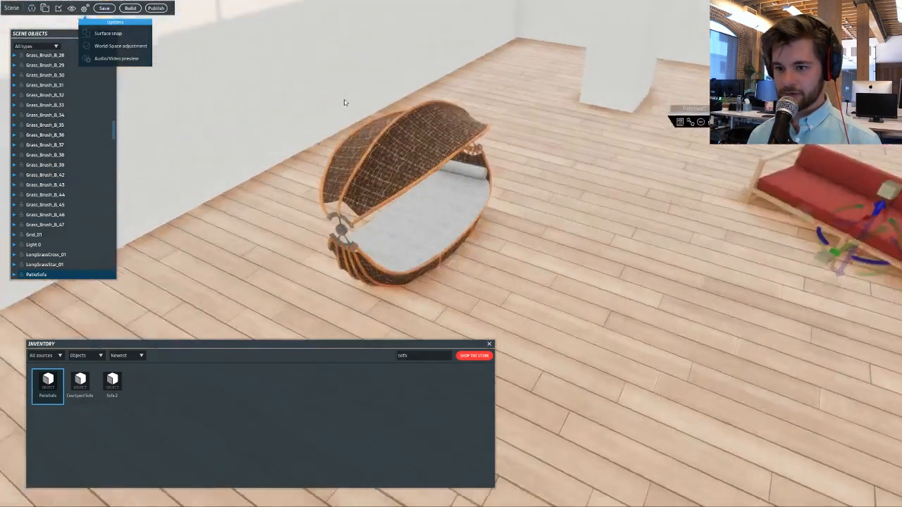
click(367, 203)
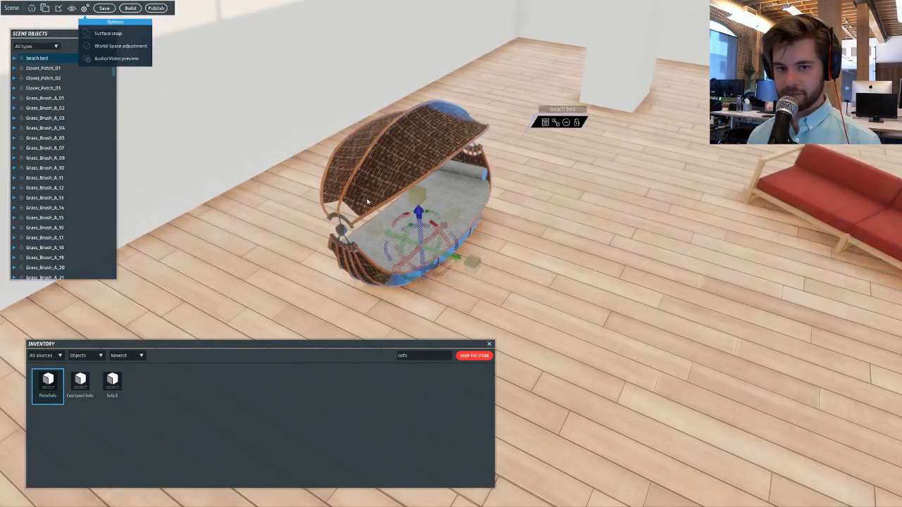
click(86, 35)
drag(432, 224, 420, 248)
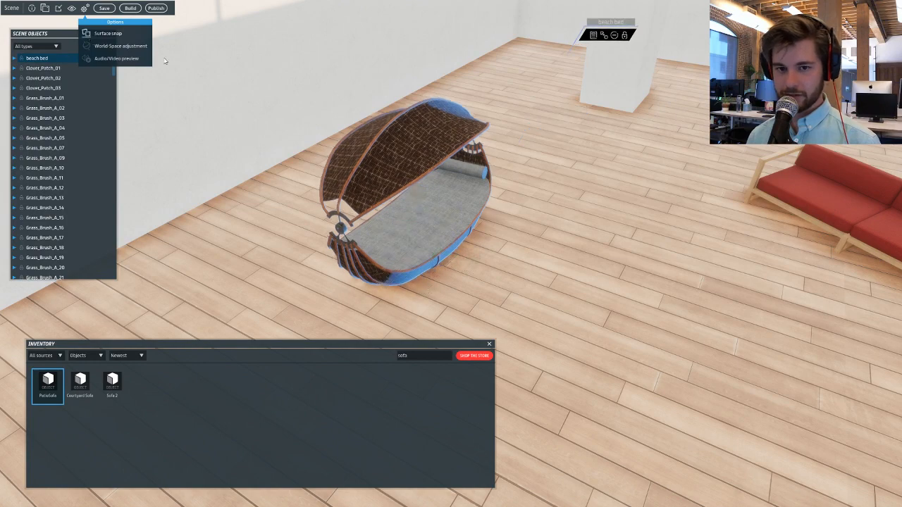
click(83, 33)
Search the inventory for "tv" and place the TV on the floor between the beach bed and the sofa.
right_drag(185, 66, 398, 359)
click(426, 355)
drag(422, 352, 393, 357)
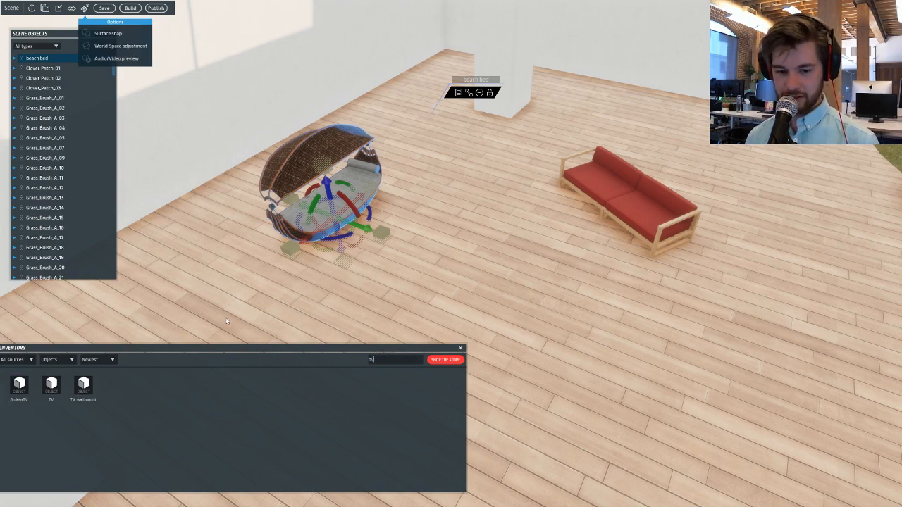
drag(238, 344, 265, 333)
drag(84, 380, 463, 260)
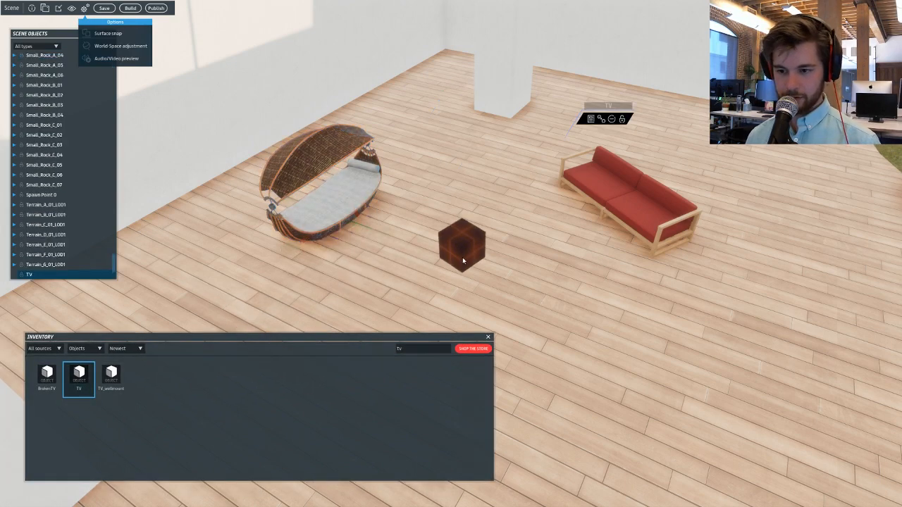
right_drag(463, 260, 506, 226)
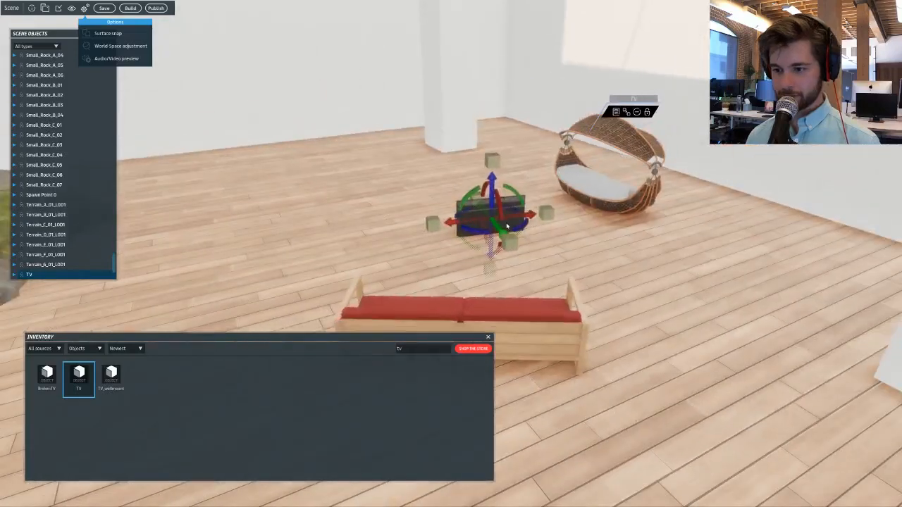
Turn the TV's screen toward the red sofa and enlarge the TV to scale 10.
drag(427, 170, 395, 190)
drag(492, 163, 493, 111)
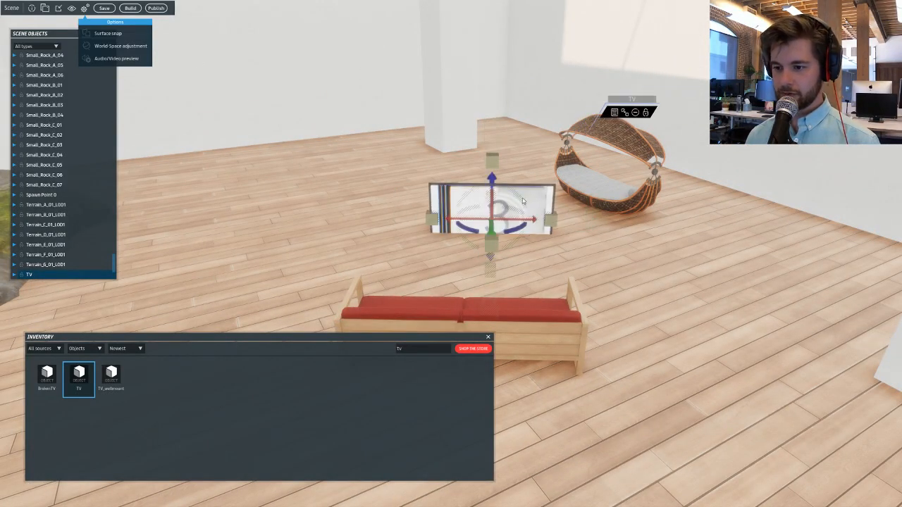
drag(553, 222, 677, 222)
click(614, 113)
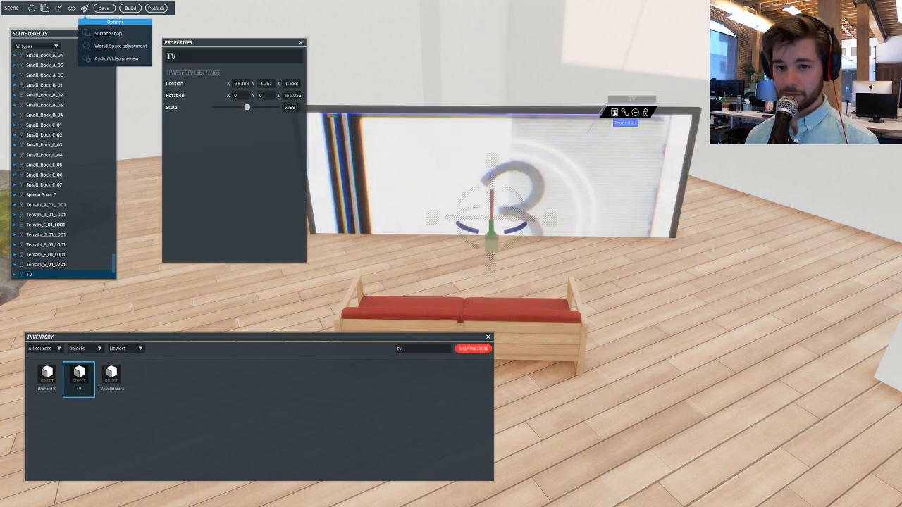
drag(248, 109, 277, 107)
Move the enlarged TV up off the floor and toward the wall beside the large rock.
right_drag(366, 131, 580, 225)
drag(580, 224, 258, 189)
right_drag(334, 189, 462, 174)
drag(475, 172, 453, 28)
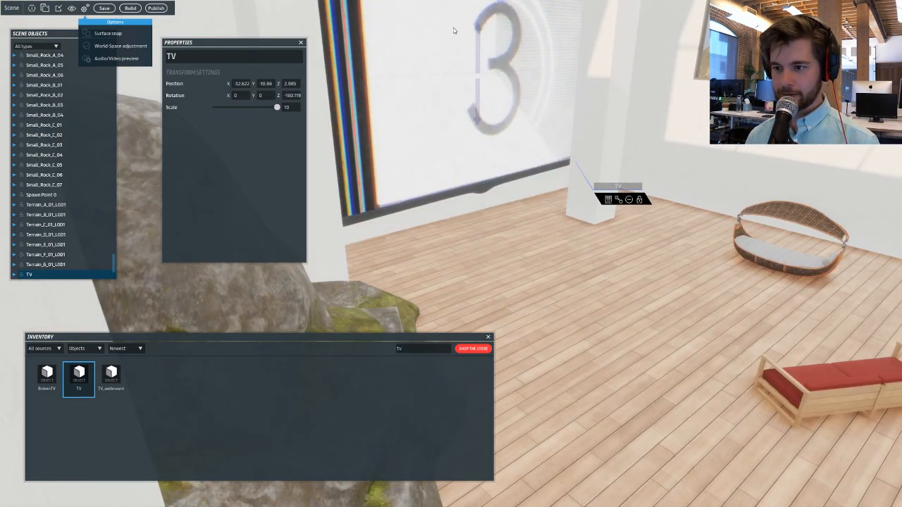
Rotate the TV about its vertical axis to line it up with the wall behind the pillar.
right_drag(453, 28, 476, 139)
drag(477, 138, 480, 141)
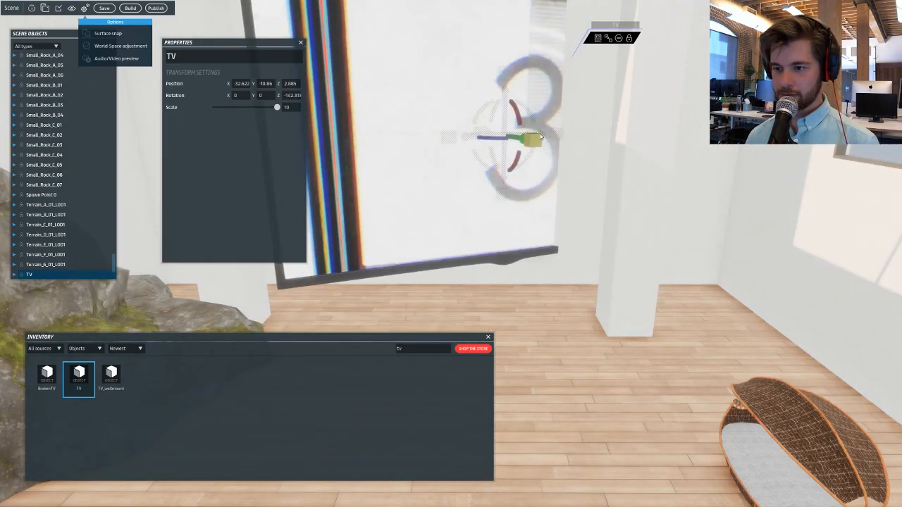
right_drag(480, 141, 492, 206)
drag(518, 161, 519, 166)
right_drag(448, 177, 499, 102)
key(s)
key(a)
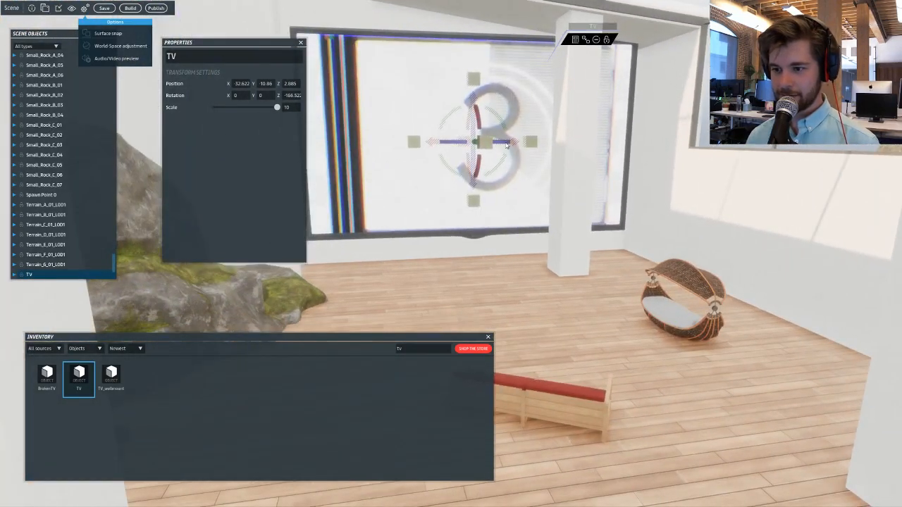
drag(503, 144, 485, 145)
key(ctrl+z)
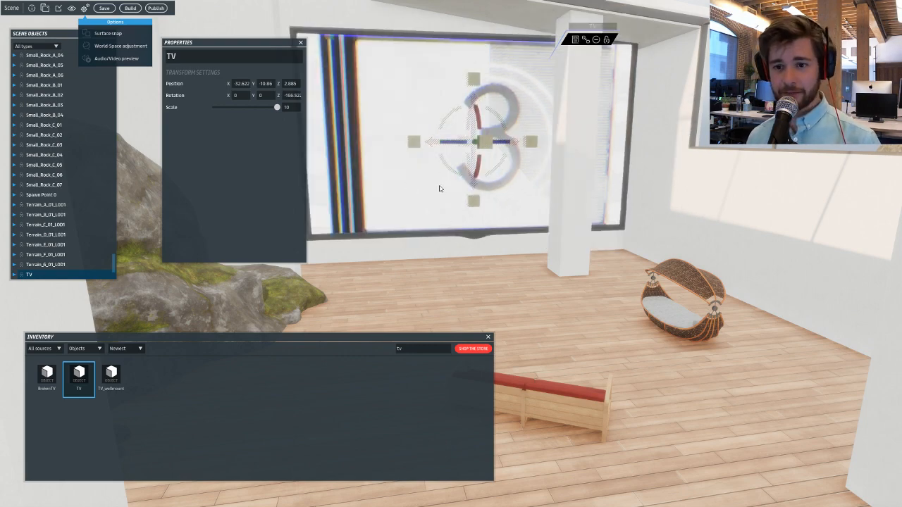
Slide the TV about 1.1 units sideways along the wall, away from the pillar.
click(425, 250)
key(a)
right_drag(426, 250, 388, 218)
key(s)
key(w)
key(d)
key(a)
click(388, 218)
key(a)
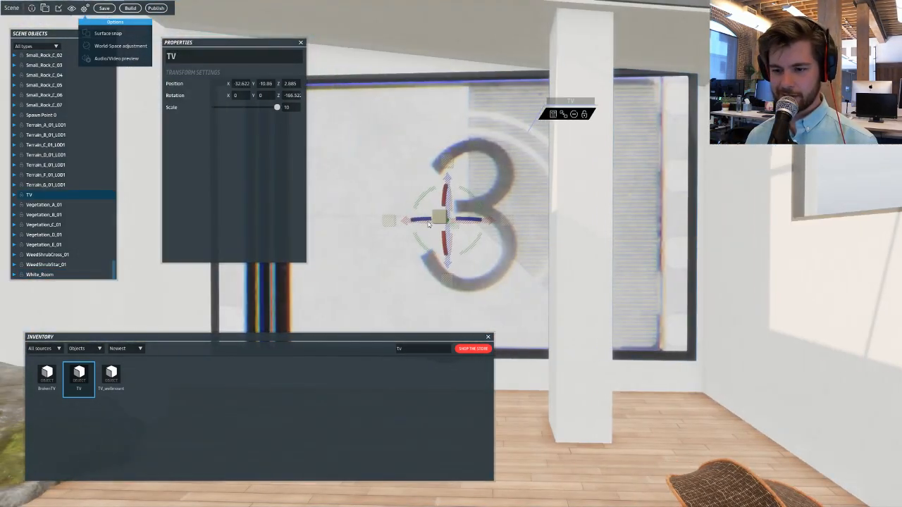
drag(413, 226, 352, 223)
key(a)
right_drag(429, 195, 467, 156)
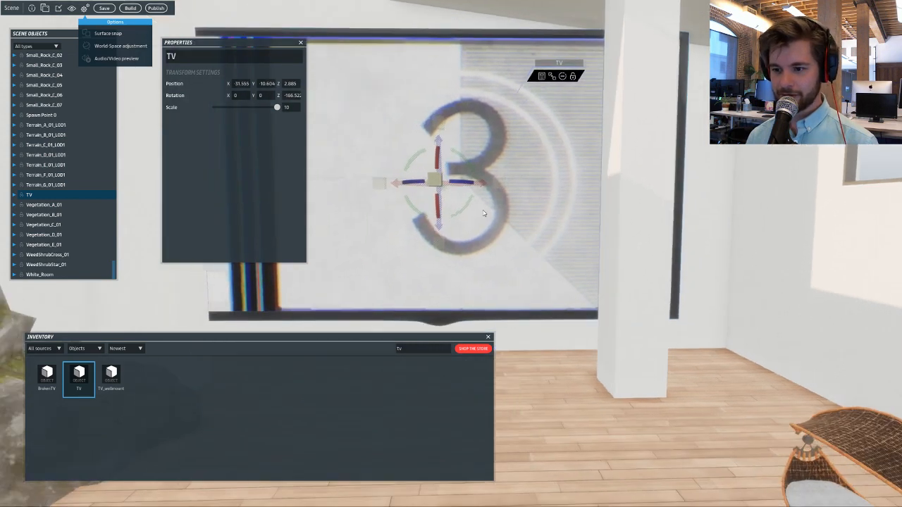
Tilt the TV by a fraction of a degree about its X and Y axes and close its properties.
drag(465, 160, 470, 162)
right_drag(465, 180, 513, 166)
key(d)
key(s)
key(a)
key(a)
key(s)
key(d)
key(w)
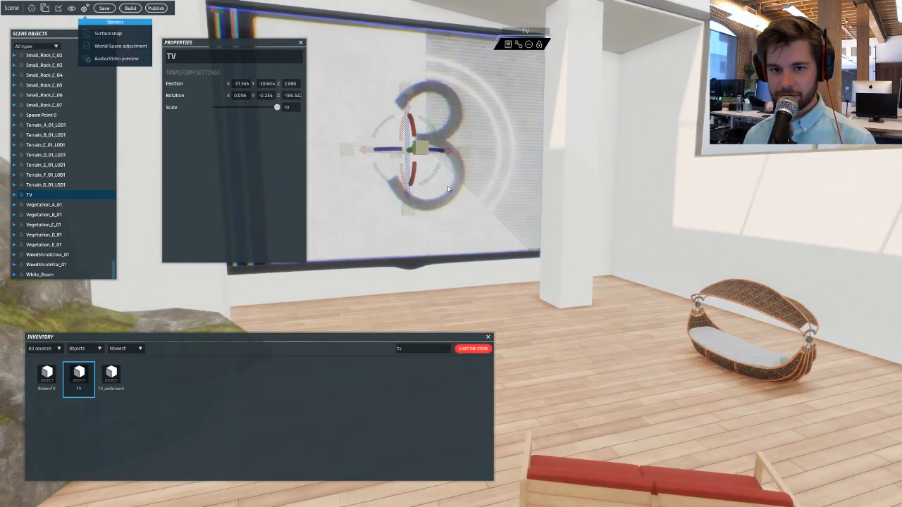
right_drag(437, 190, 507, 213)
key(a)
key(d)
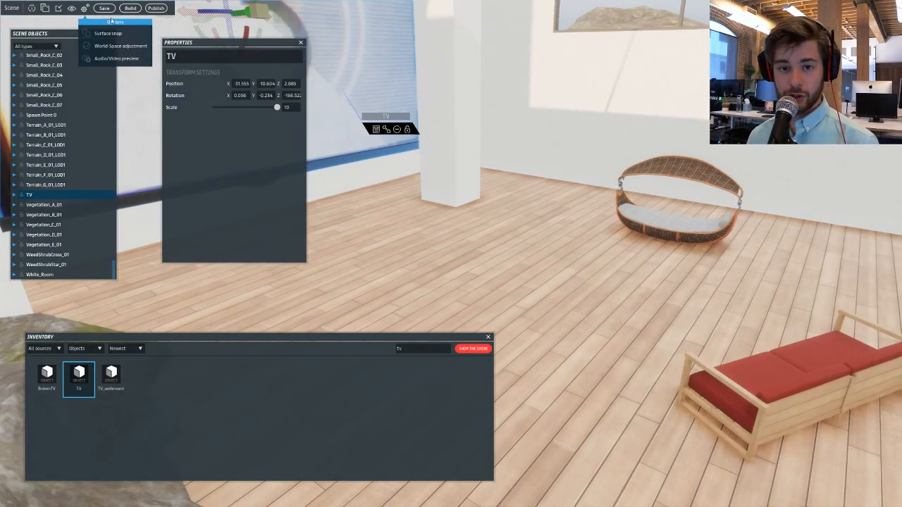
click(300, 42)
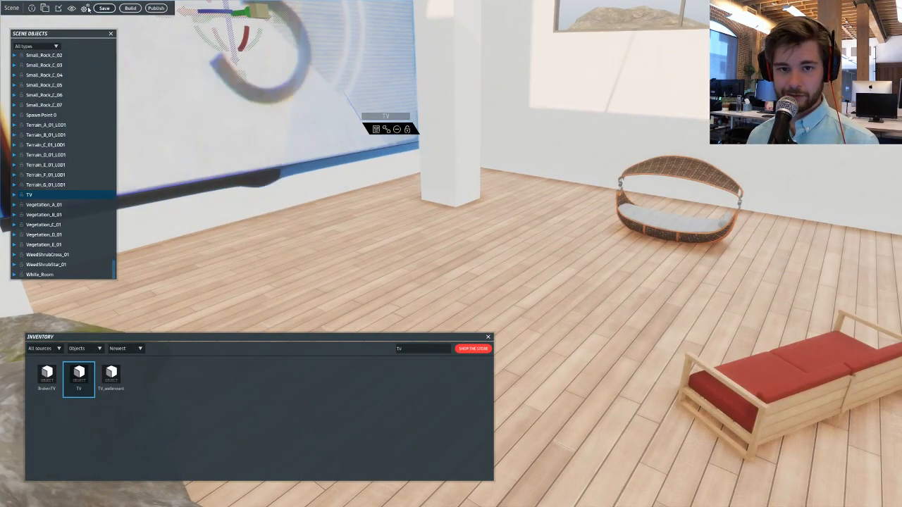
Switch the background sound source to Stream in the scene settings and activate the Media Stream Name field for editing.
click(44, 10)
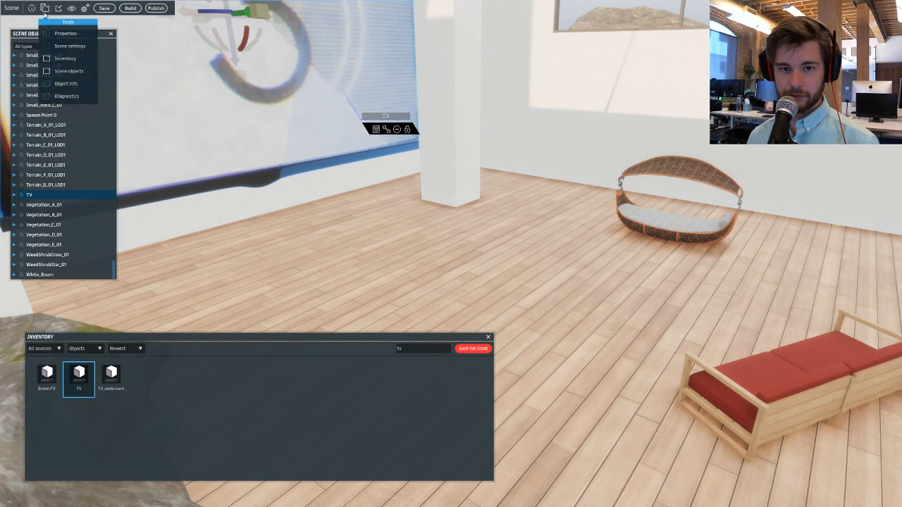
click(64, 45)
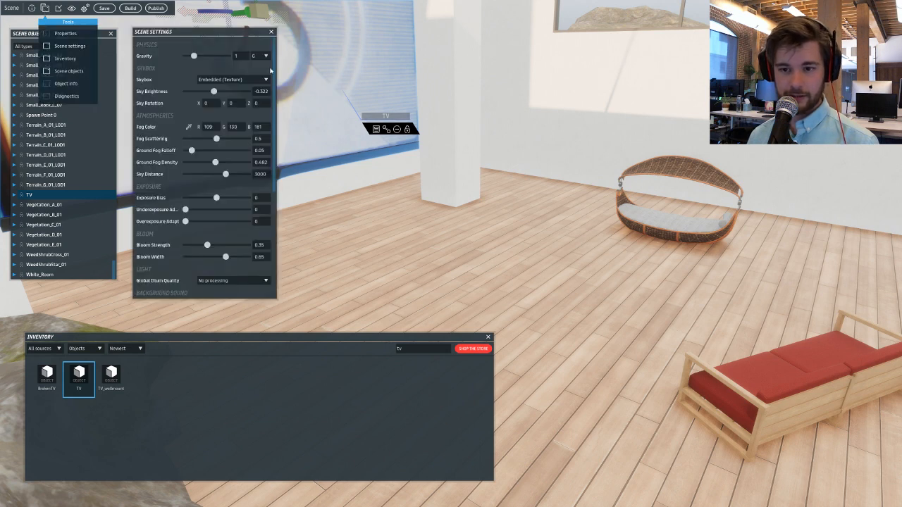
scroll(268, 124, down, 5)
scroll(268, 124, down, 3)
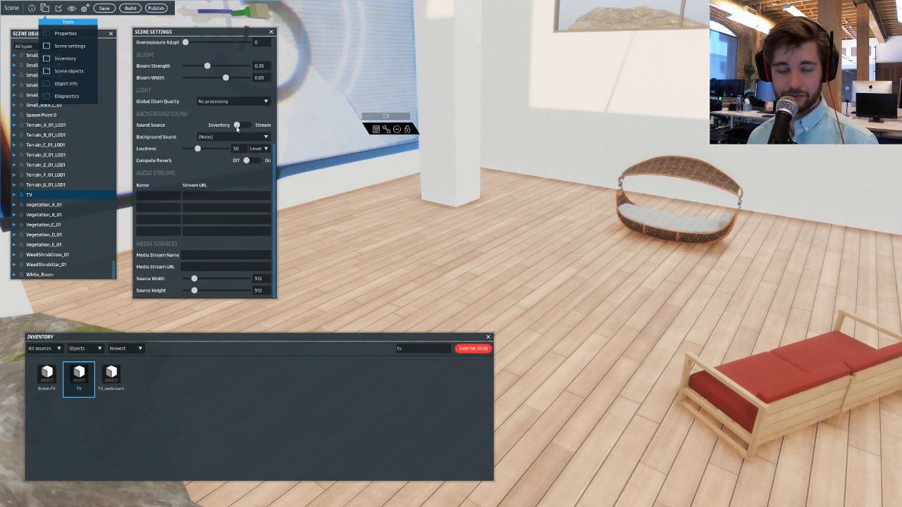
click(237, 125)
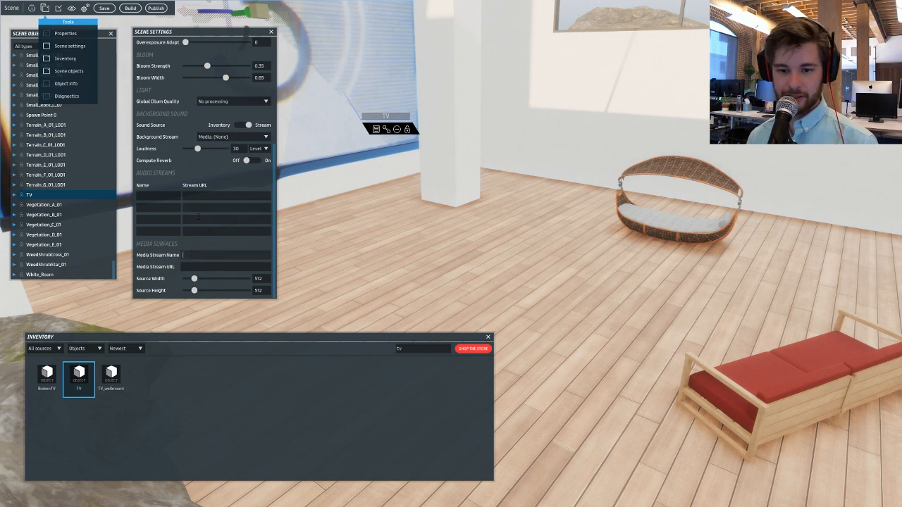
click(191, 197)
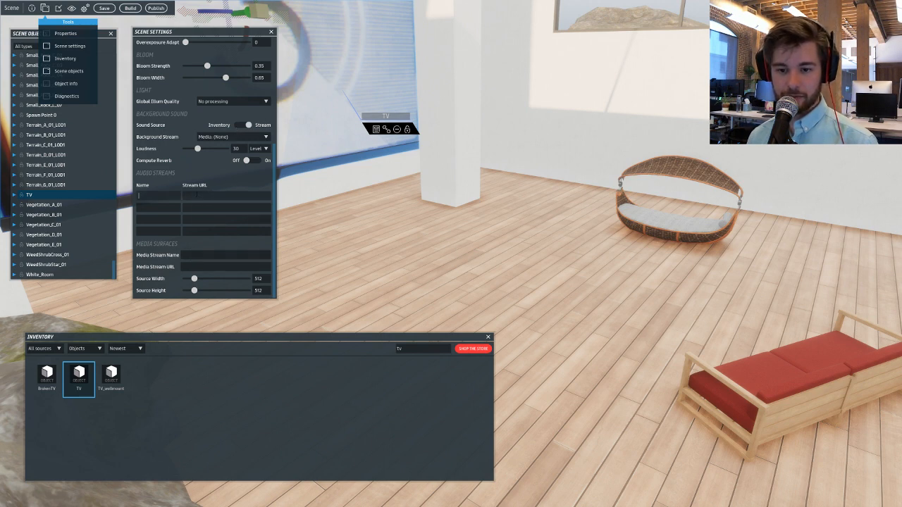
click(186, 255)
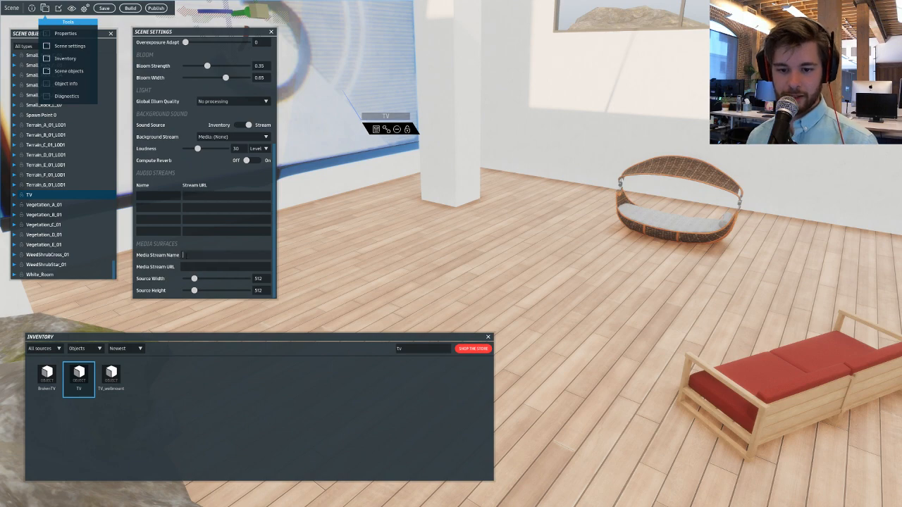
right_drag(324, 221, 232, 263)
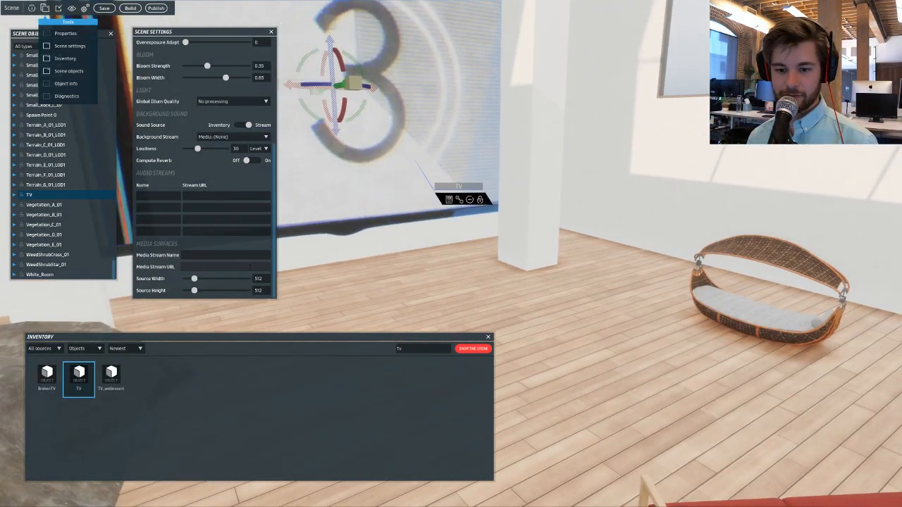
click(232, 256)
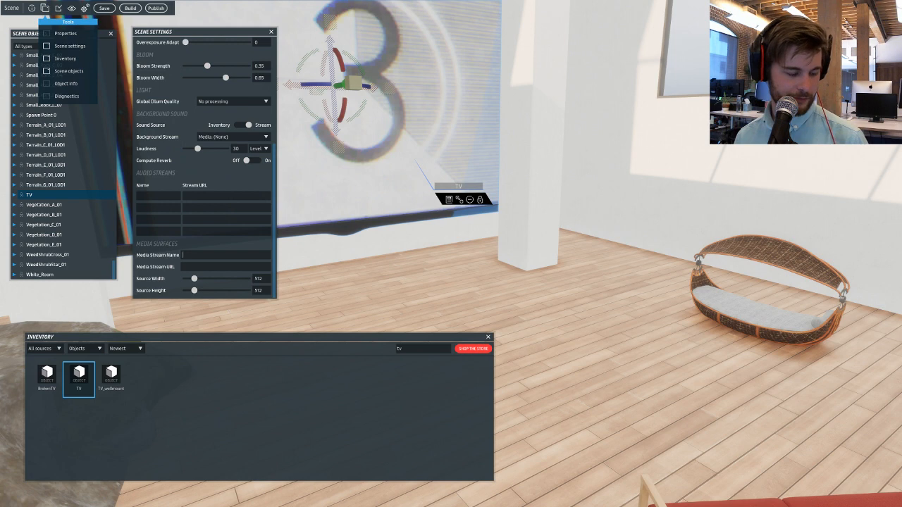
click(212, 255)
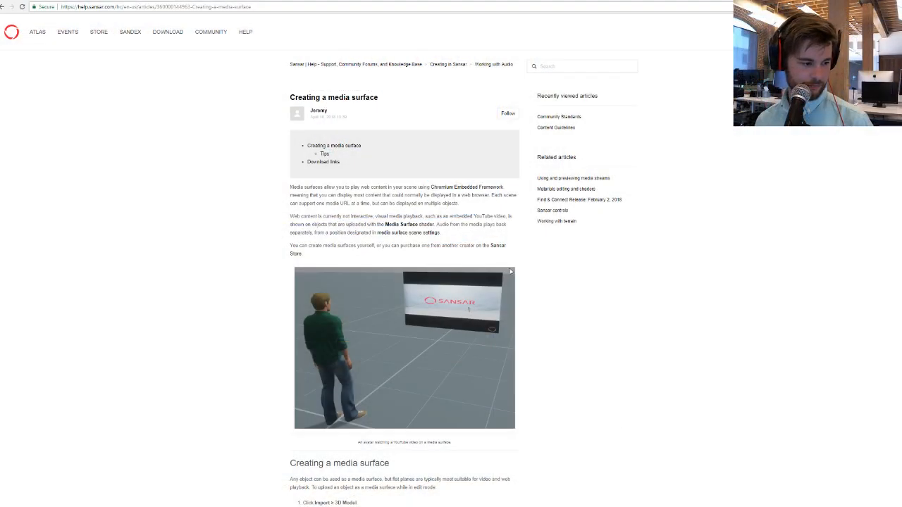
Read the Sansar help articles on media surfaces and media streams in the browser to find the YouTube embed URL format.
scroll(505, 256, down, 2)
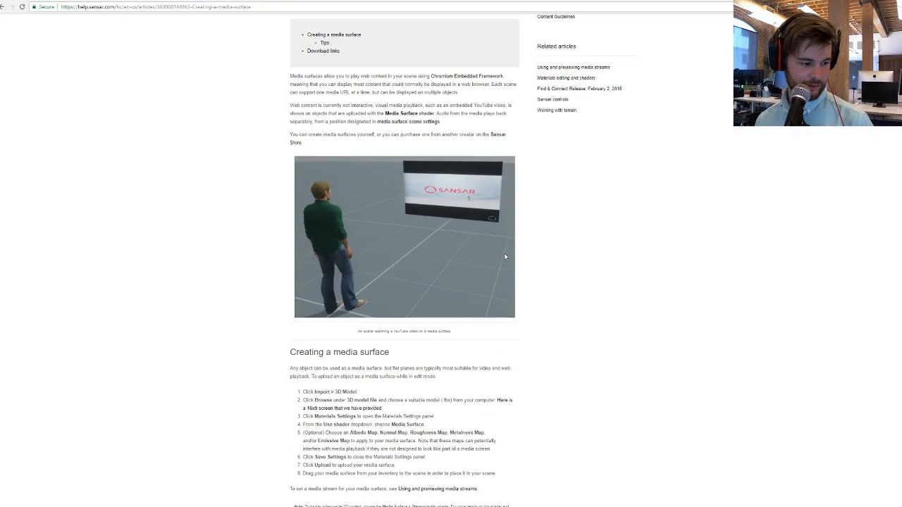
scroll(504, 257, down, 4)
scroll(371, 176, up, 6)
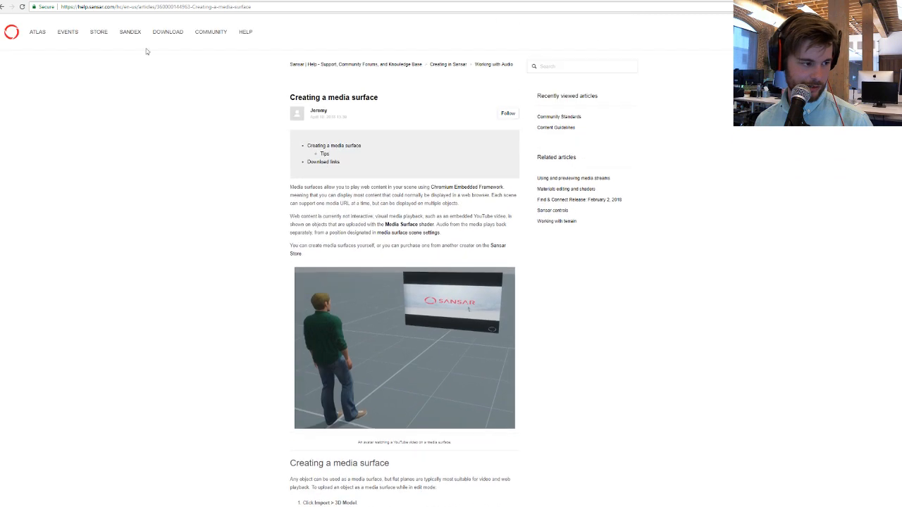
click(3, 7)
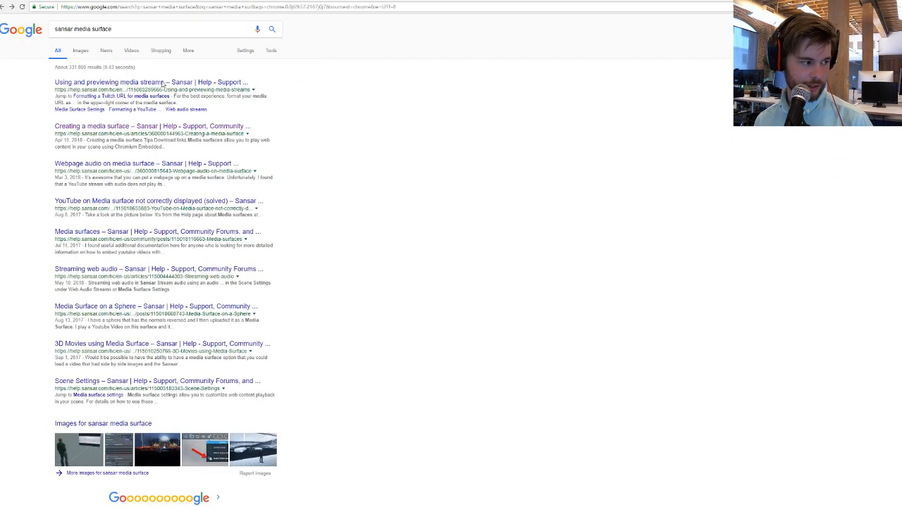
click(148, 84)
scroll(414, 176, down, 3)
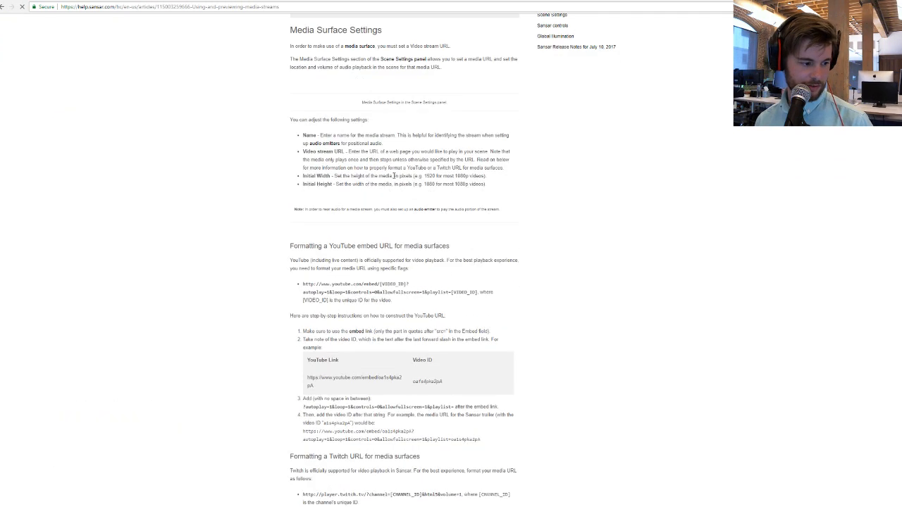
scroll(394, 176, down, 2)
scroll(359, 264, down, 1)
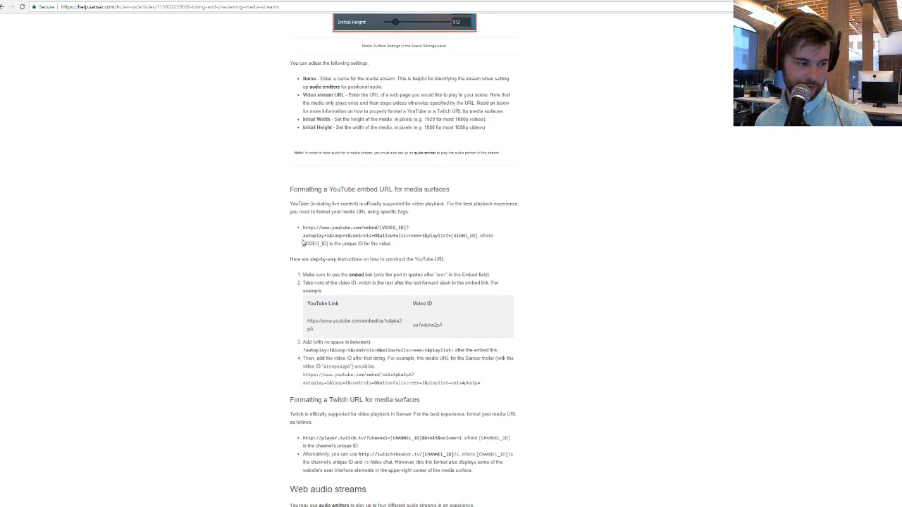
Copy the YouTube embed URL template with [VIDEO_ID] placeholders from the help article into Sansar's Media Stream Name field.
drag(303, 228, 477, 235)
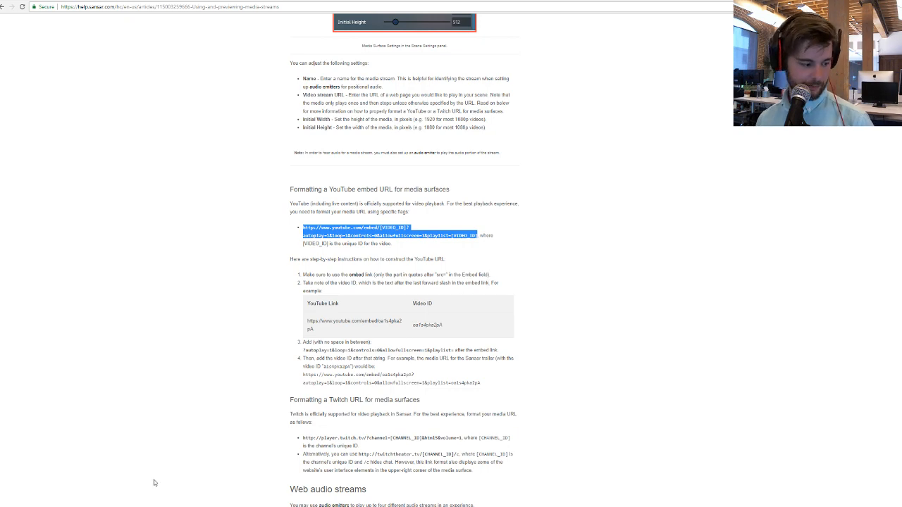
click(145, 506)
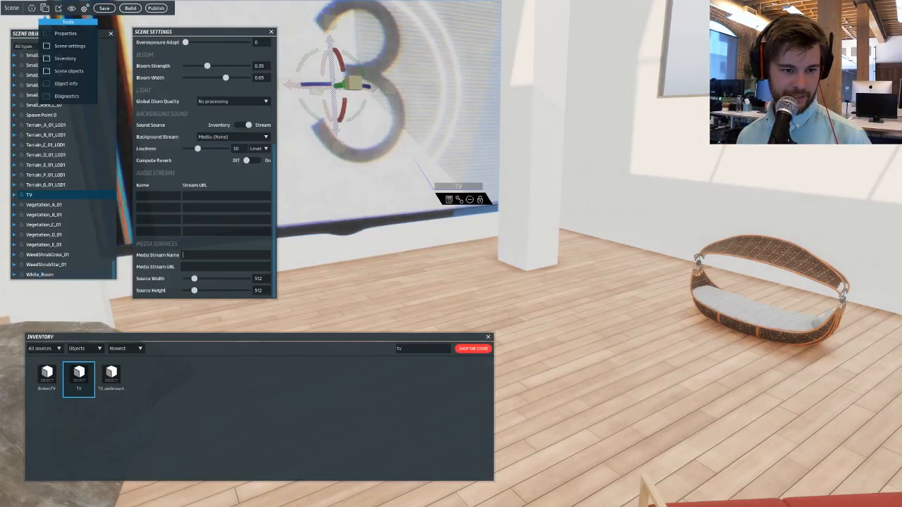
click(227, 257)
key(ctrl+v)
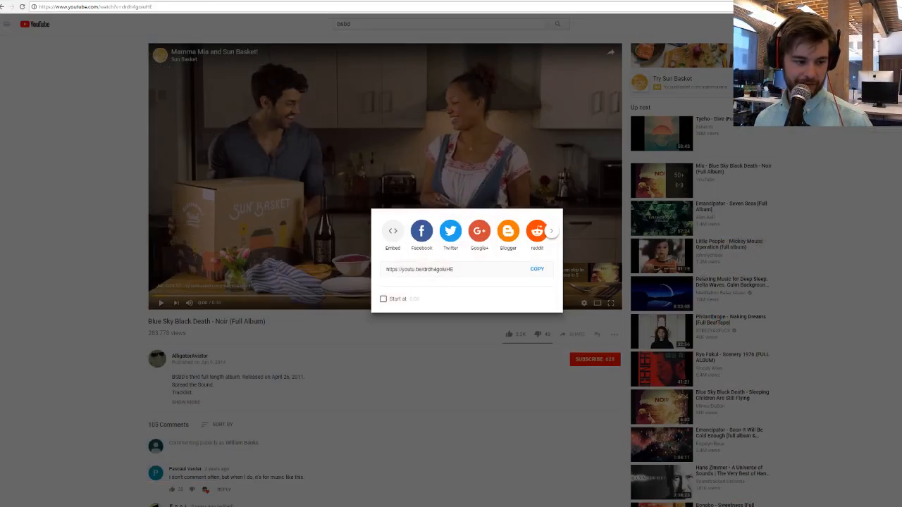
Copy the video ID from the YouTube address of "Blue Sky Black Death - Noir (Full Album)" in the browser.
click(593, 339)
click(576, 336)
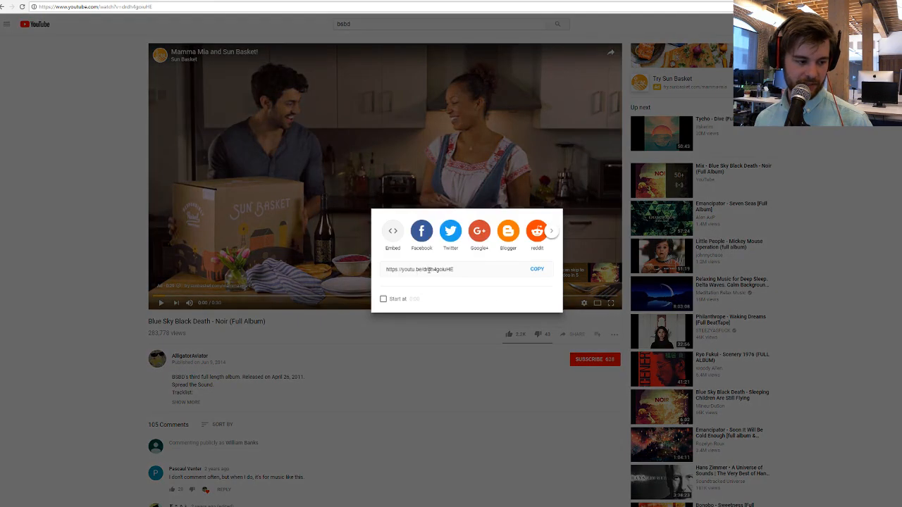
drag(423, 270, 476, 272)
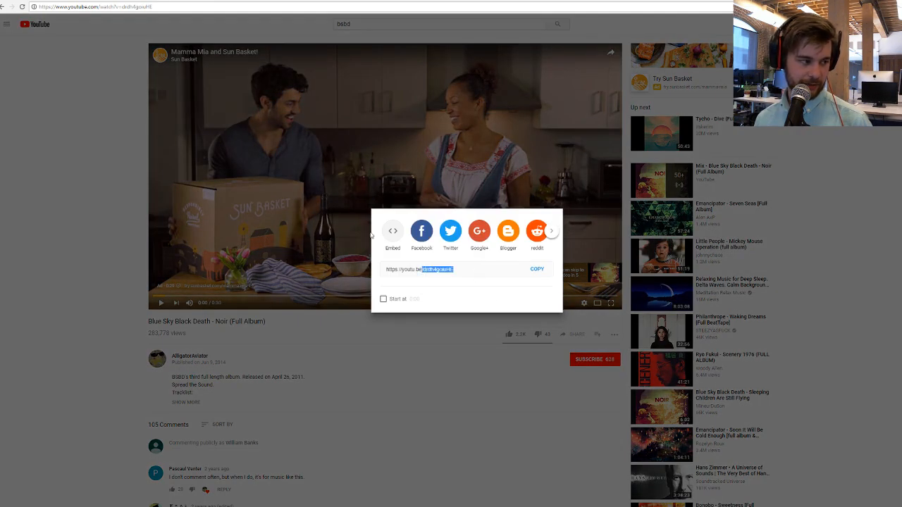
drag(122, 7, 183, 7)
key(ctrl+c)
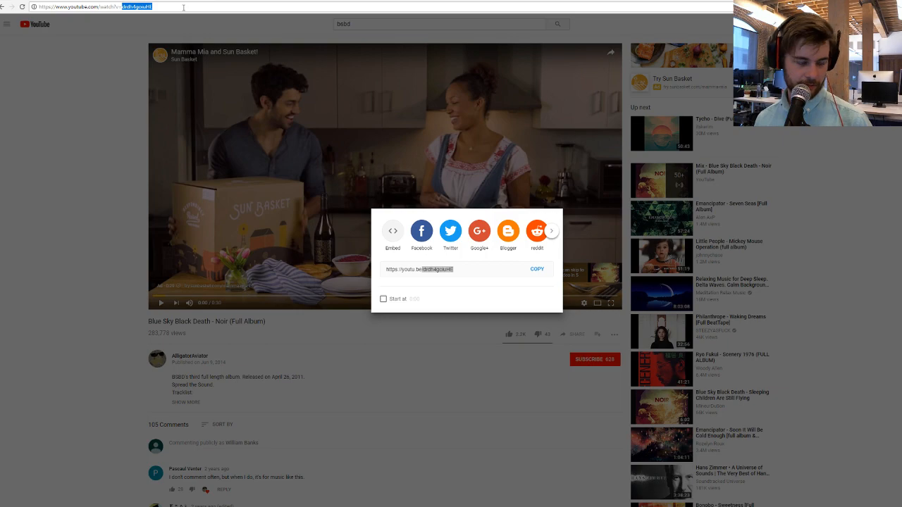
Back in Sansar, replace both [VIDEO_ID] placeholders in the Media Stream Name value with the copied video ID.
click(169, 504)
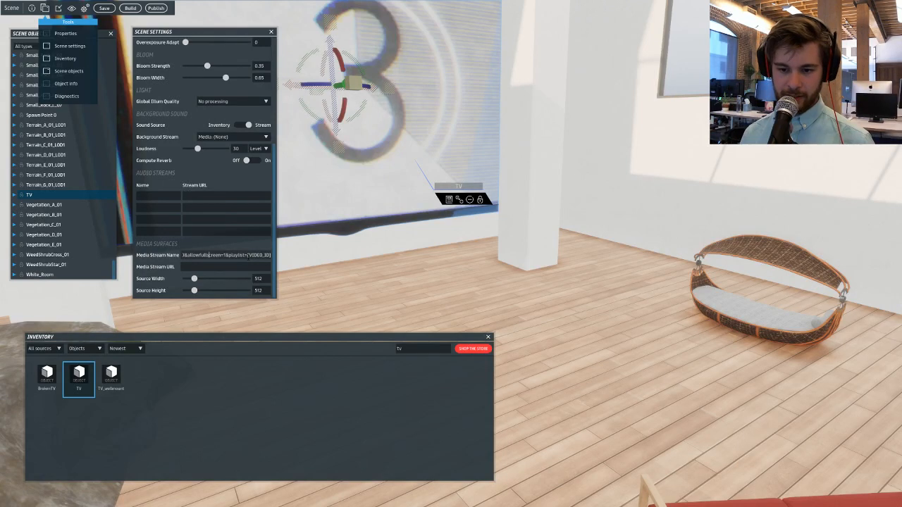
drag(248, 256, 268, 255)
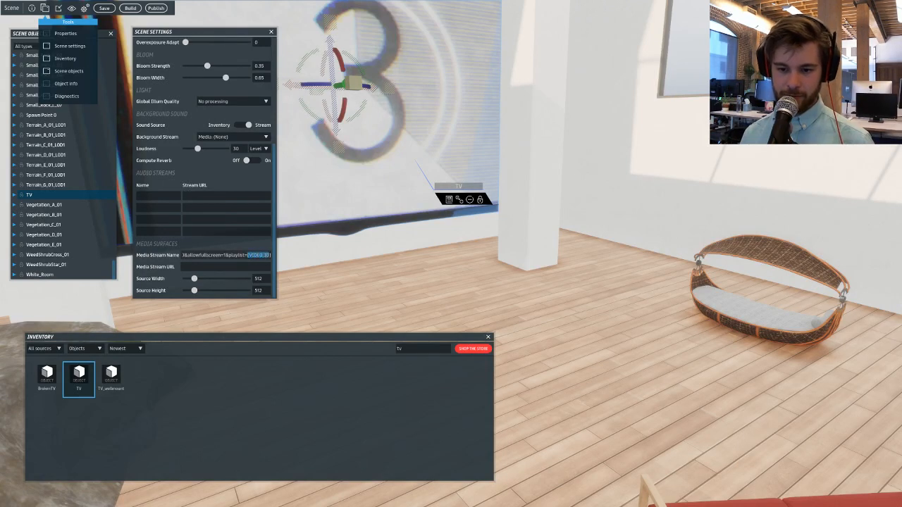
key(ctrl+v)
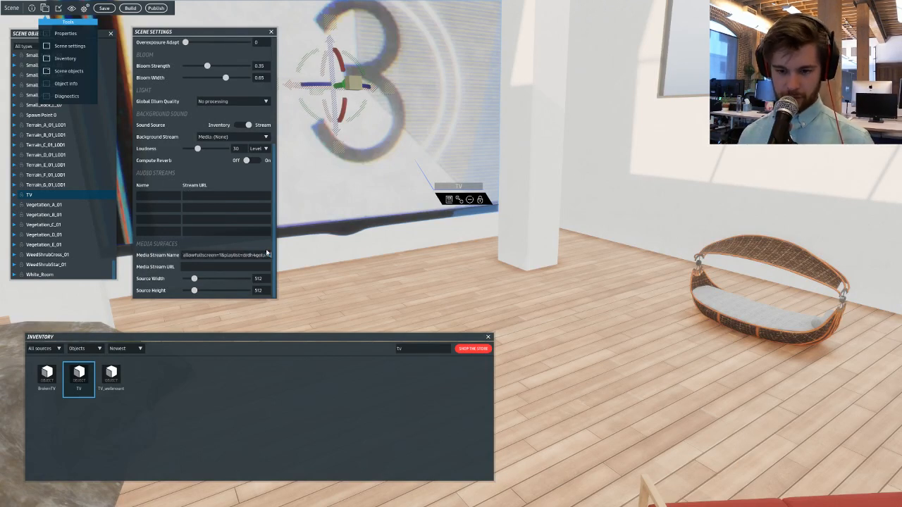
key(Home)
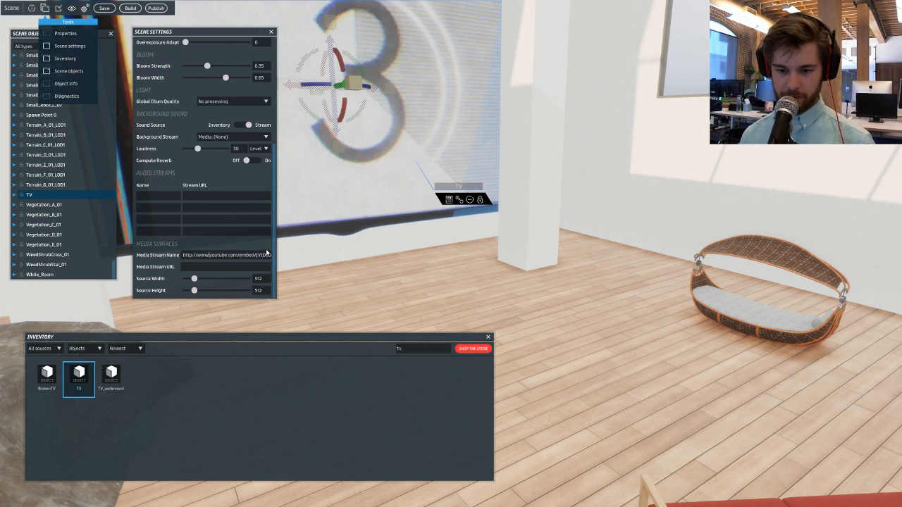
double_click(266, 254)
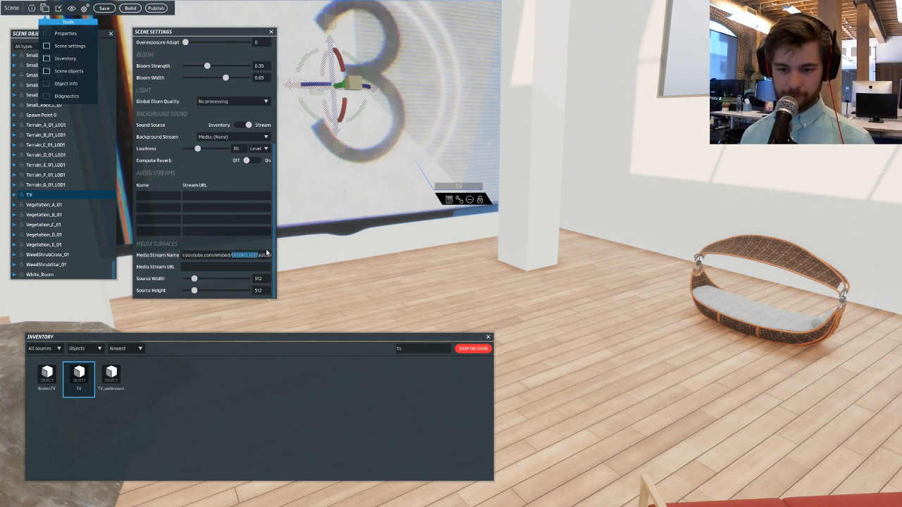
key(ctrl+v)
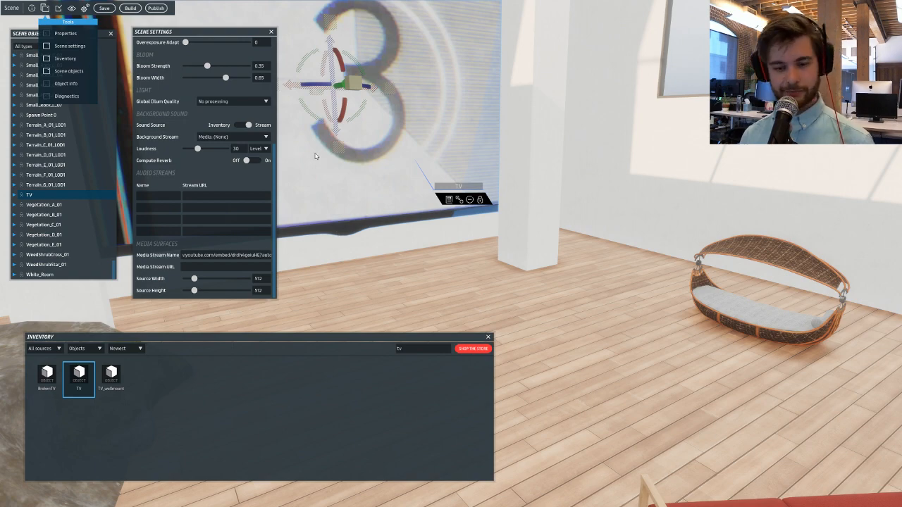
Set the scene's Background Stream to the YouTube media stream.
right_drag(301, 65, 352, 149)
key(w)
key(s)
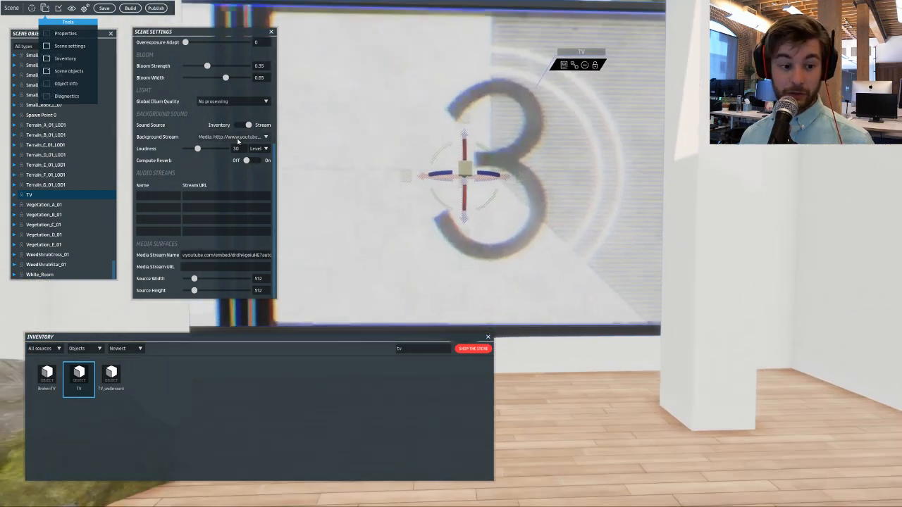
right_drag(296, 148, 353, 169)
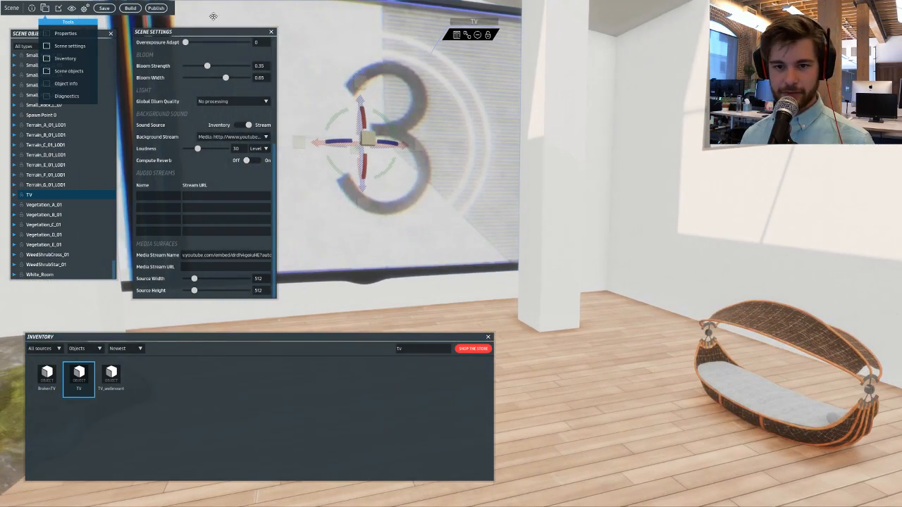
Close the scene settings and turn on the Audio/Video preview.
click(45, 8)
click(270, 32)
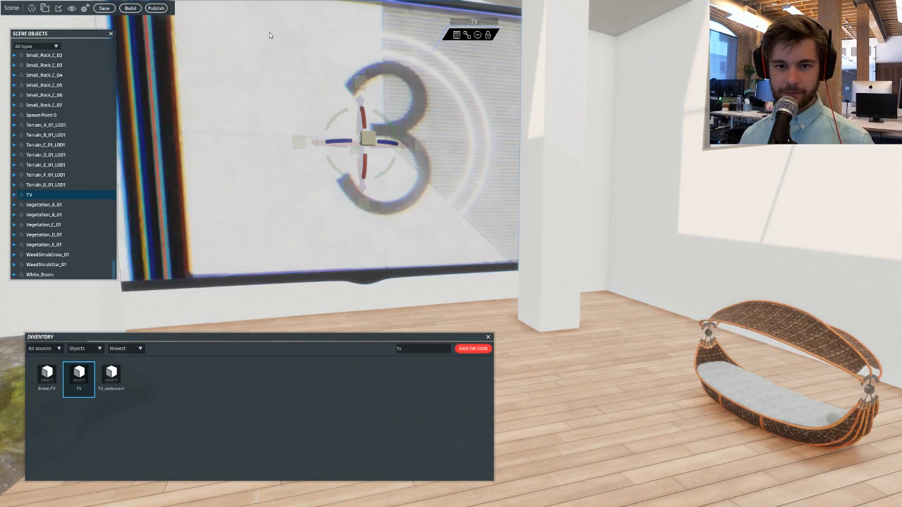
click(84, 8)
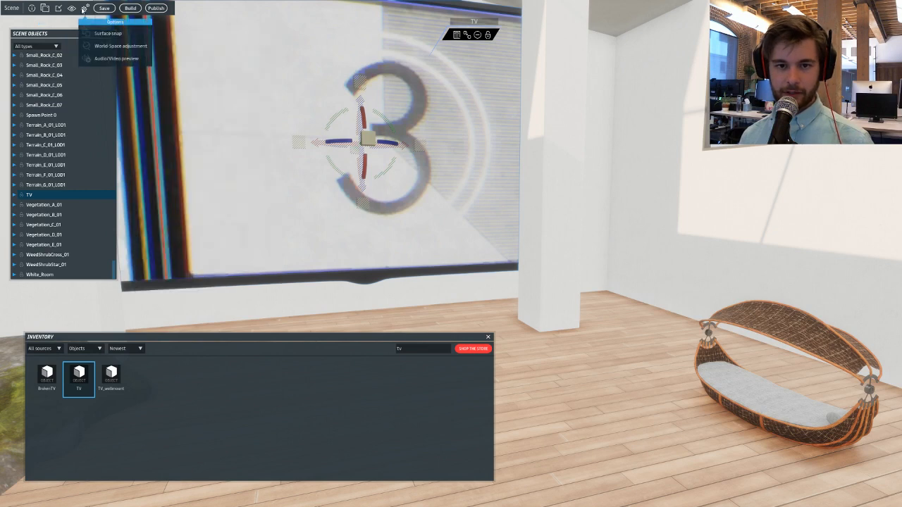
click(86, 58)
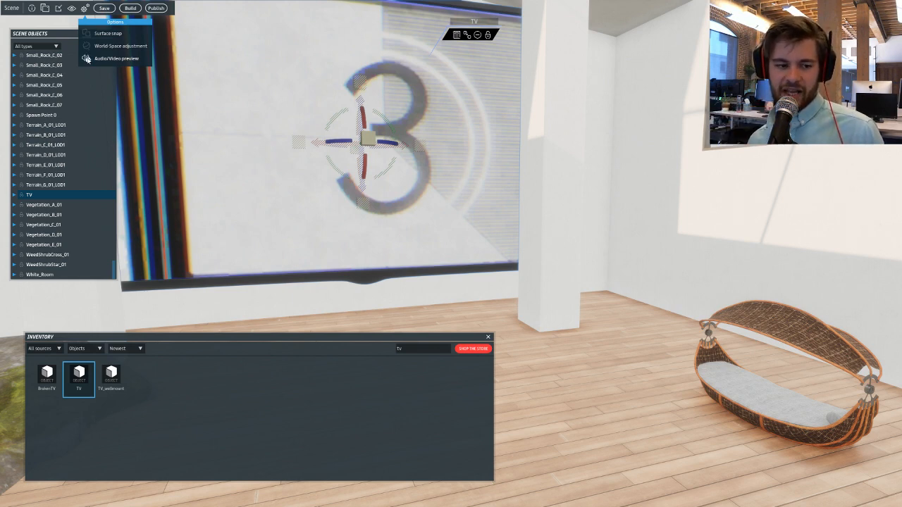
Reopen the scene settings and remove the trailing playlist parameter from the Media Stream Name value.
click(44, 8)
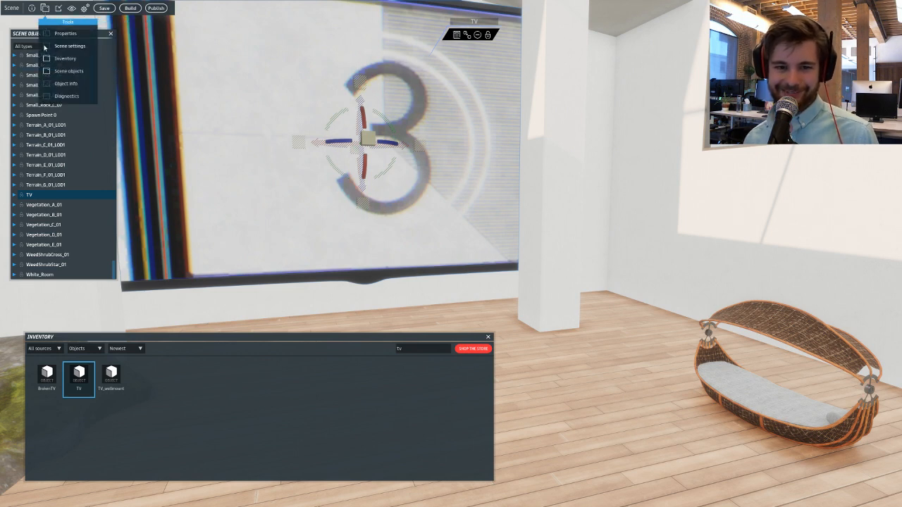
click(68, 46)
click(240, 258)
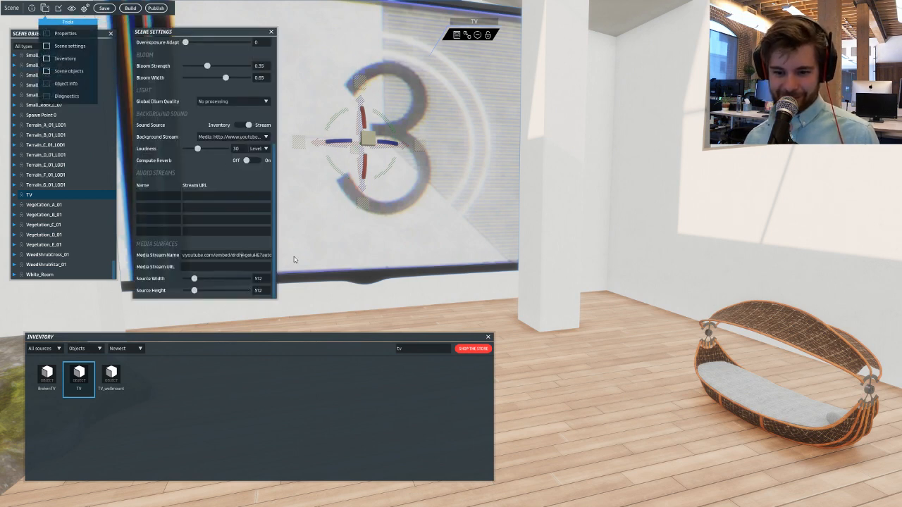
key(End)
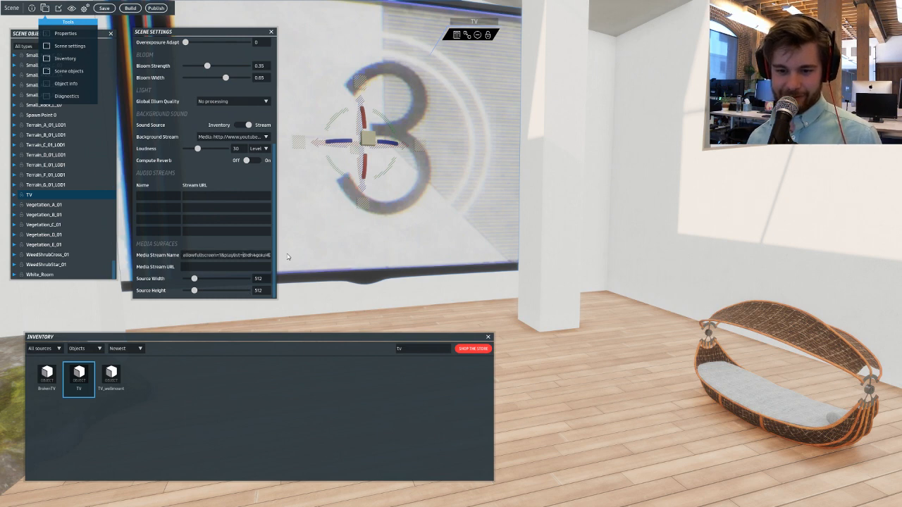
key(shift+End)
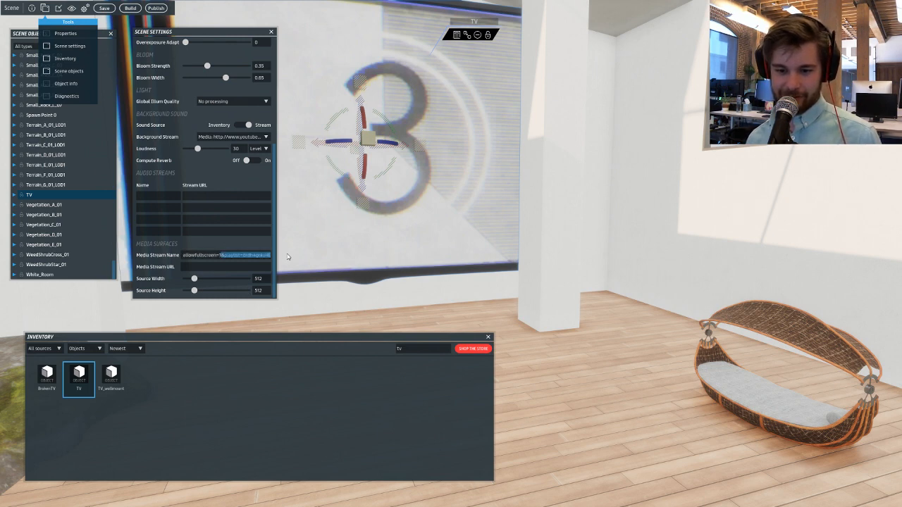
key(BackSpace)
key(Return)
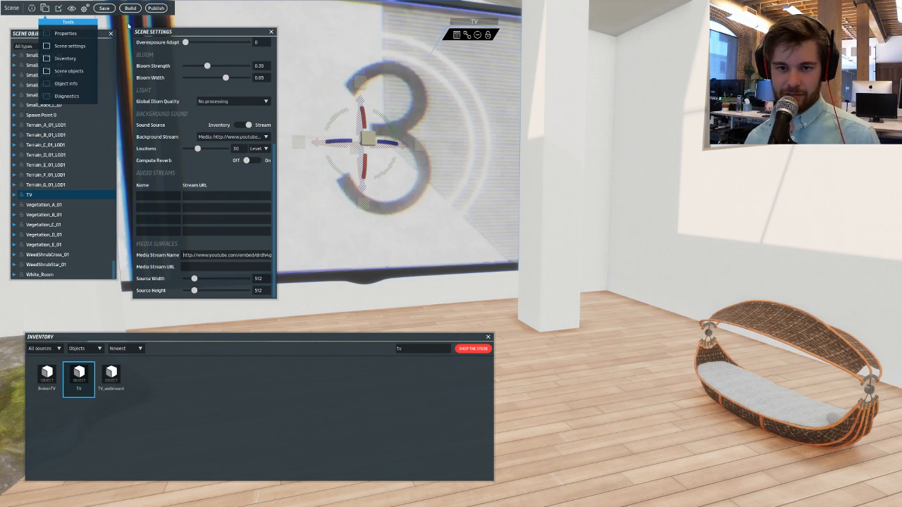
Toggle the Audio/Video preview again and look around the room for media playback.
click(83, 8)
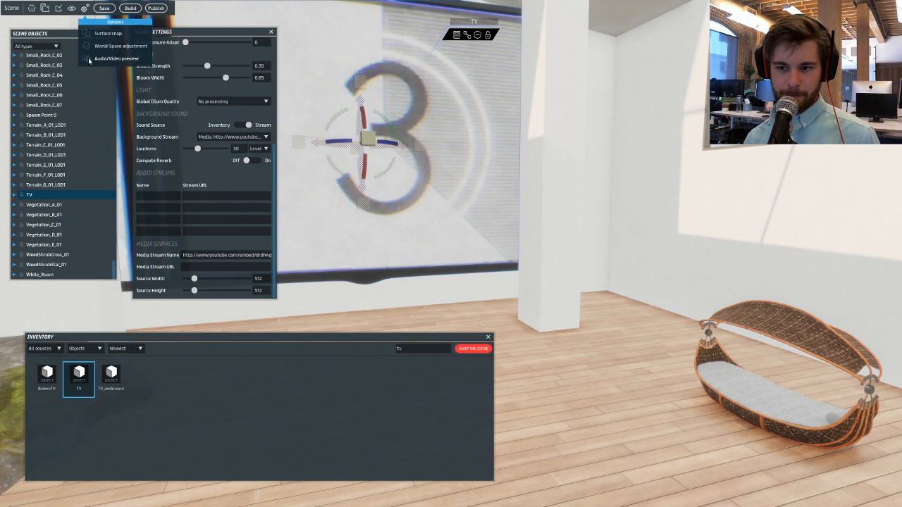
click(87, 59)
right_drag(423, 159, 543, 205)
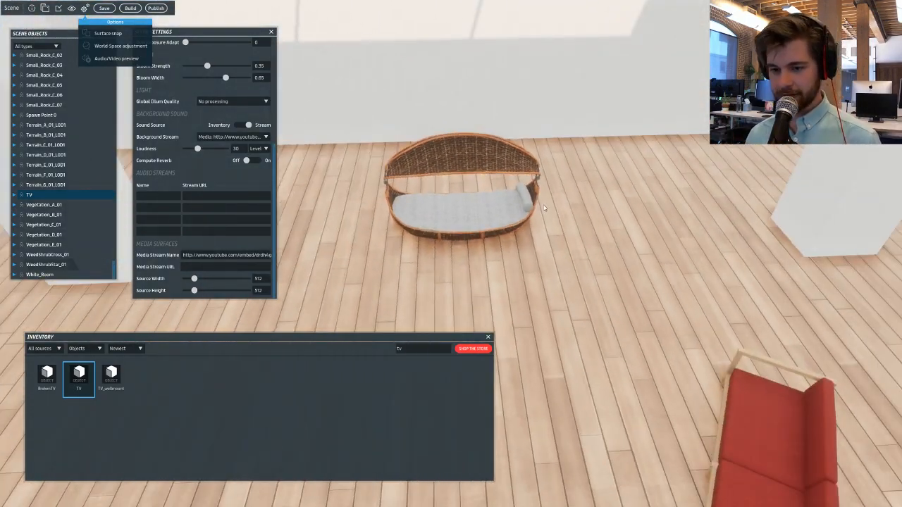
right_drag(592, 219, 399, 119)
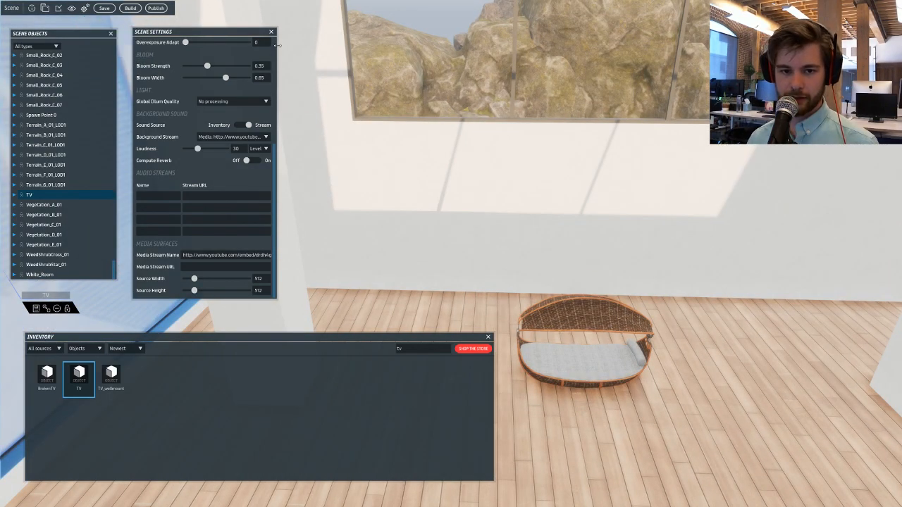
right_drag(370, 67, 401, 74)
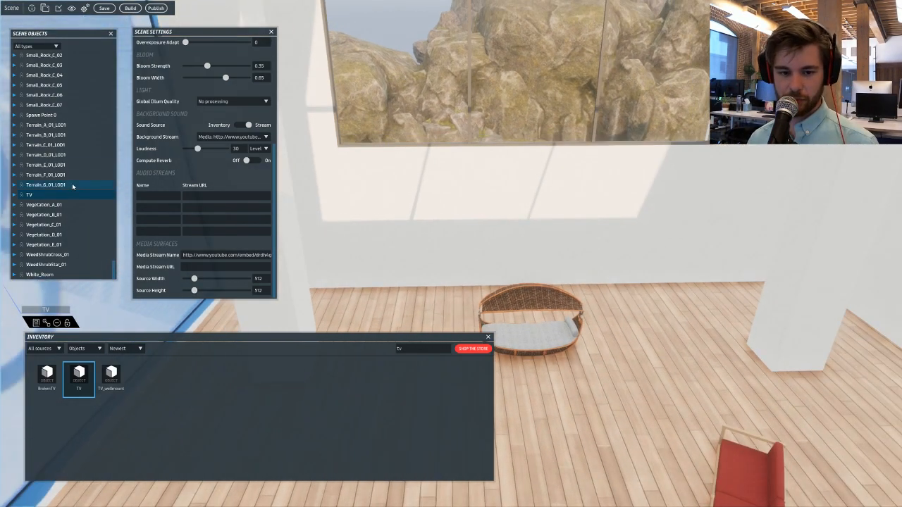
Find Spawn Point 0 among the scene objects and move it from the terrain into White_Room.
scroll(81, 178, up, 3)
scroll(81, 180, up, 3)
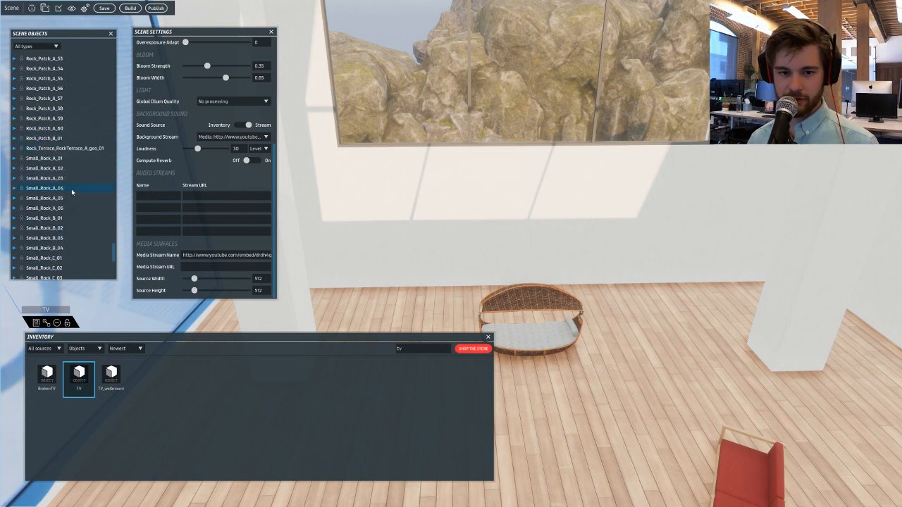
scroll(78, 172, down, 2)
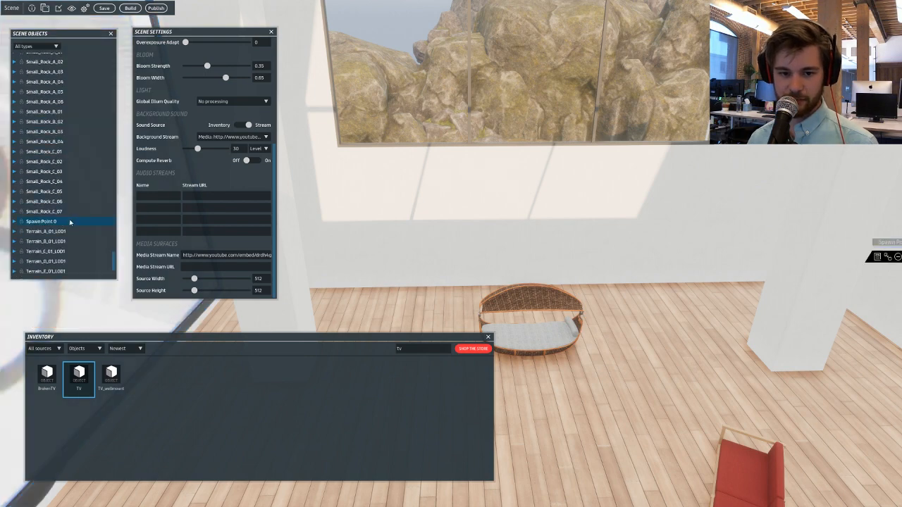
double_click(60, 223)
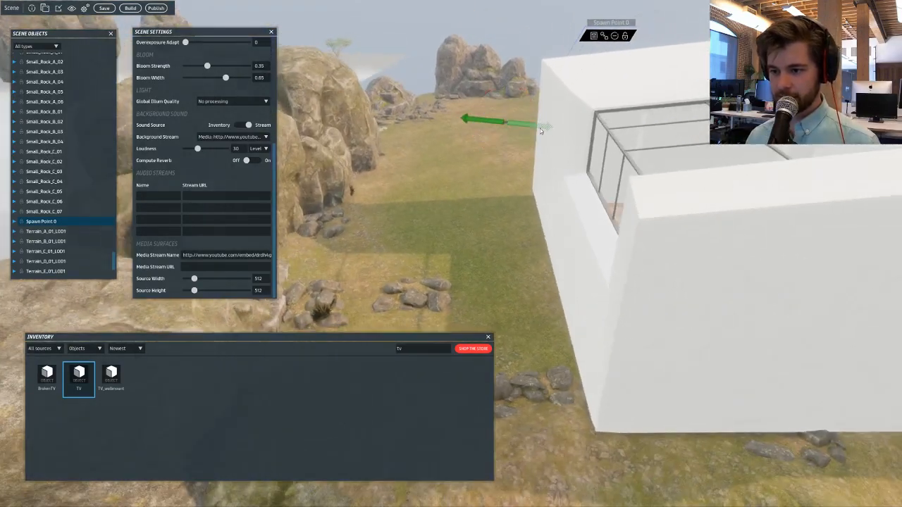
drag(540, 128, 720, 147)
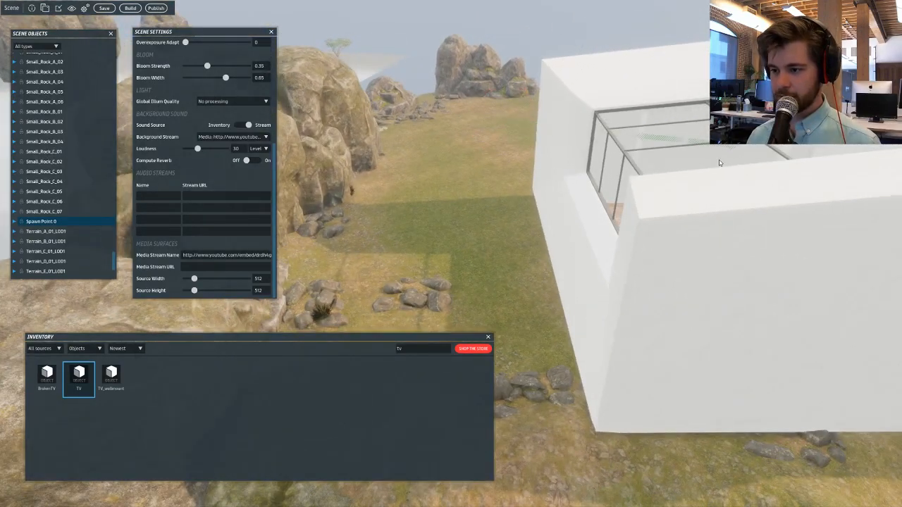
drag(681, 194, 687, 239)
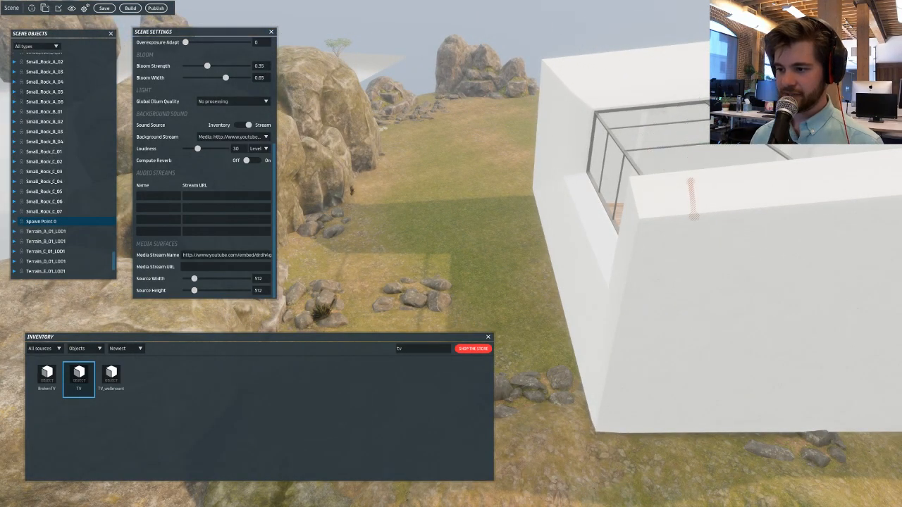
Focus on Spawn Point 0 and reposition it inside the room near the red sofa.
key(f)
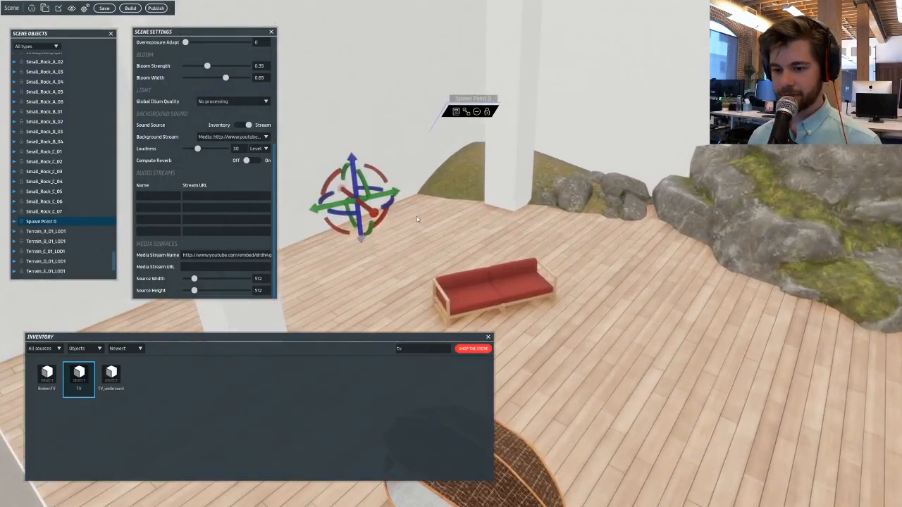
drag(353, 217, 425, 155)
right_drag(425, 155, 456, 262)
drag(455, 262, 455, 285)
Delete the large TV from the room's wall.
right_drag(455, 284, 830, 183)
click(829, 184)
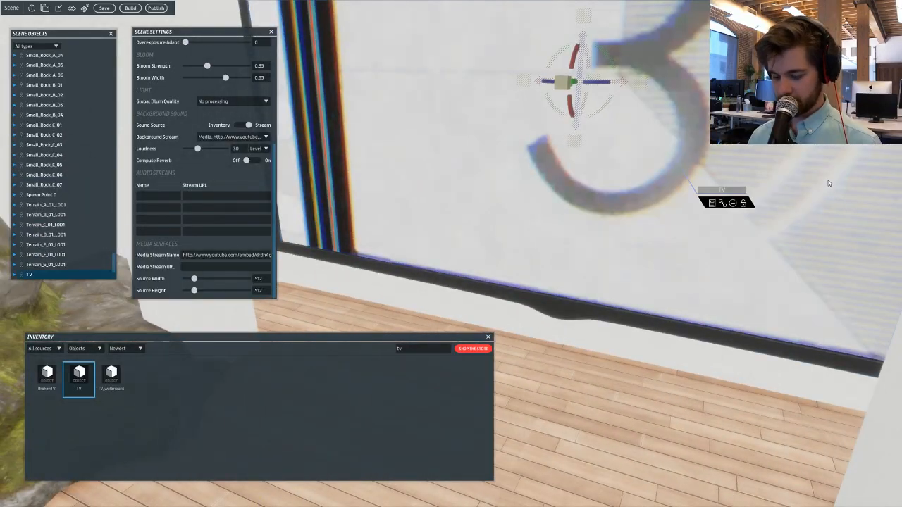
key(Delete)
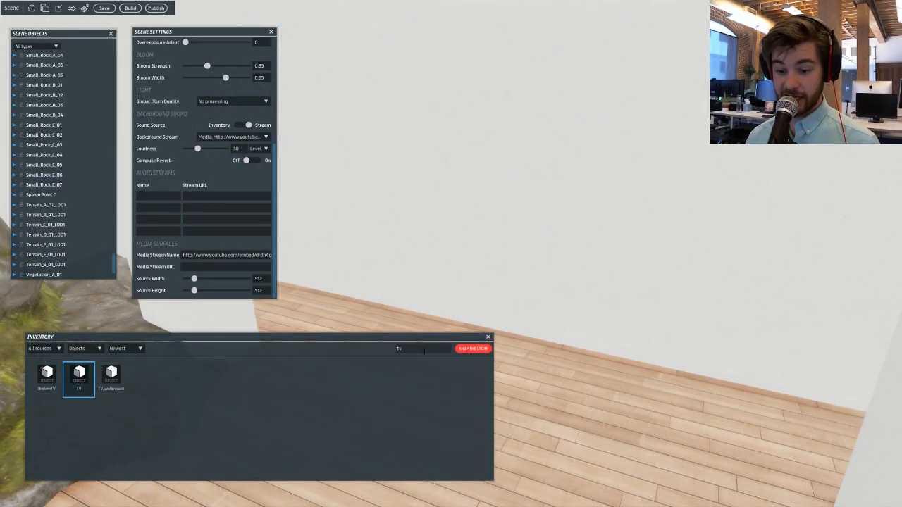
Search the inventory for "hand" and place HumanHandStatue on the wooden floor in front of the empty wall.
double_click(398, 348)
key(BackSpace)
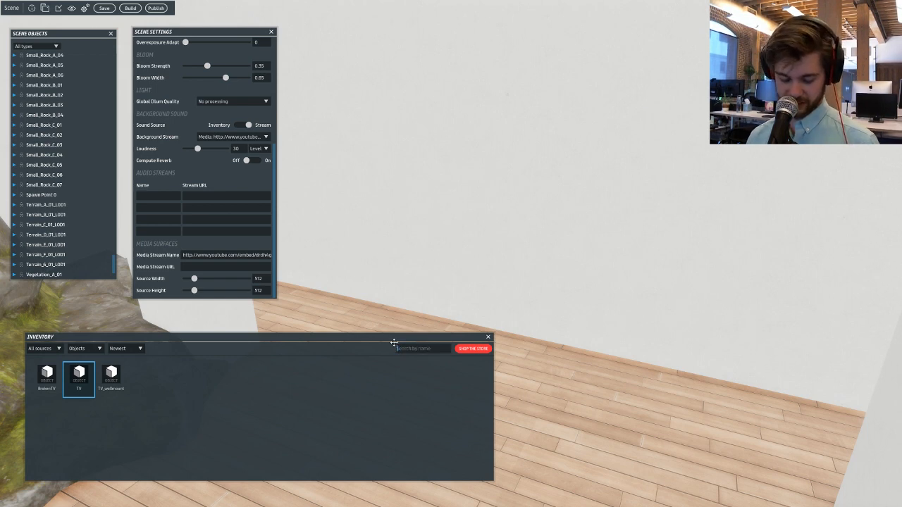
text(art)
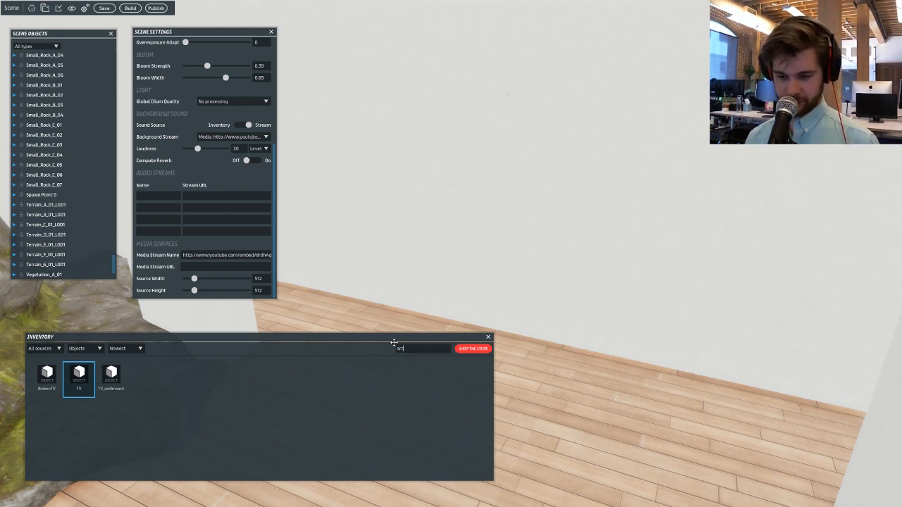
key(BackSpace)
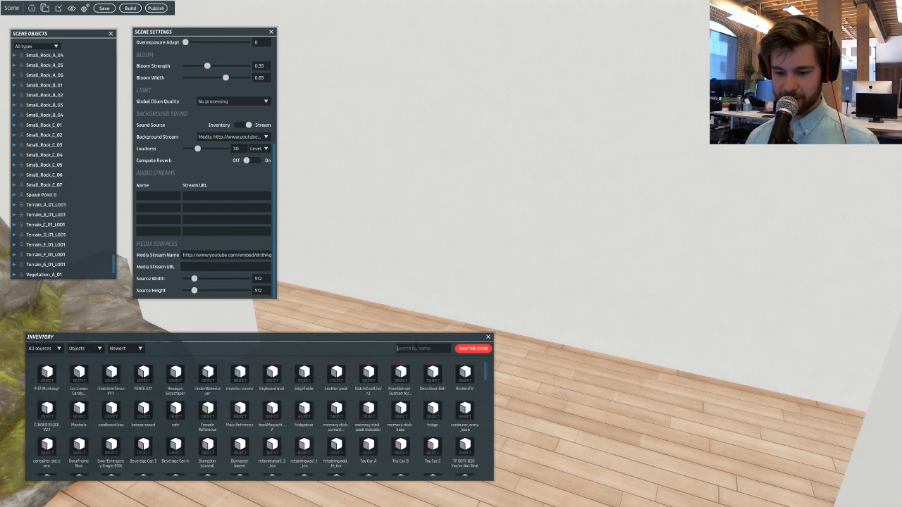
text(hand)
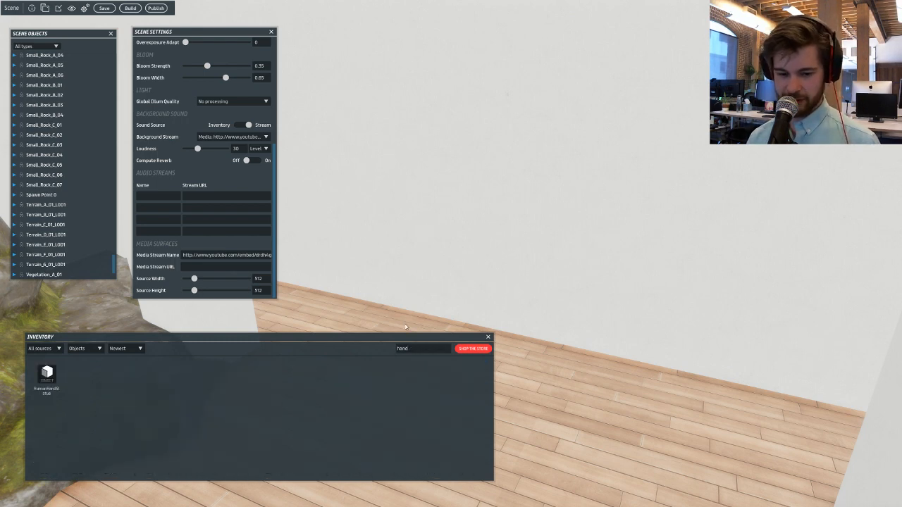
drag(46, 377, 550, 418)
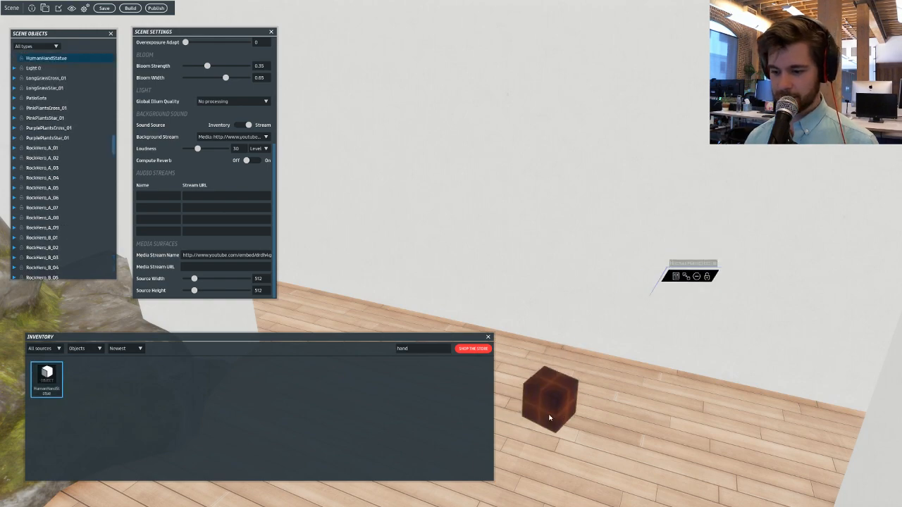
right_drag(549, 417, 775, 338)
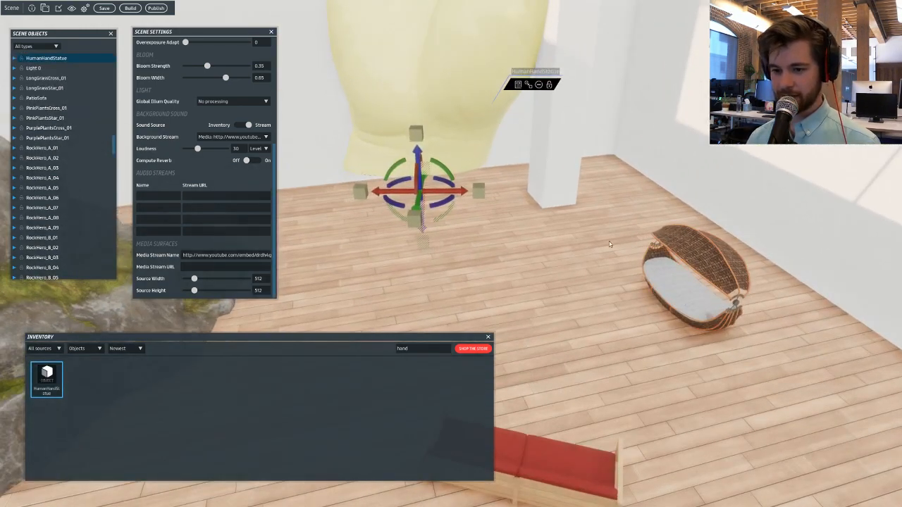
Move the hand statue across the floor and rotate it so its palm faces the room.
drag(447, 202, 403, 243)
drag(499, 217, 529, 283)
drag(514, 246, 443, 237)
right_drag(451, 232, 582, 236)
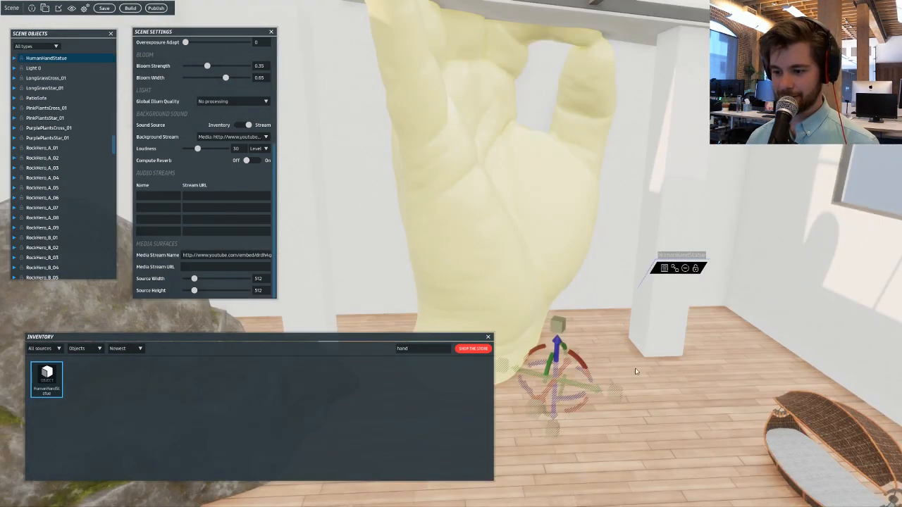
key(r)
drag(614, 375, 585, 377)
right_drag(585, 378, 625, 408)
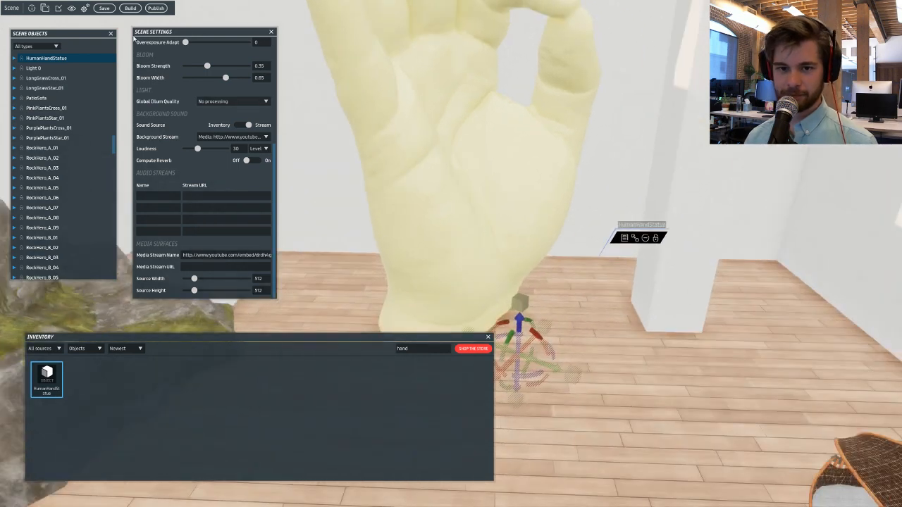
Build the scene and return to editing instead of visiting it.
click(132, 8)
click(496, 270)
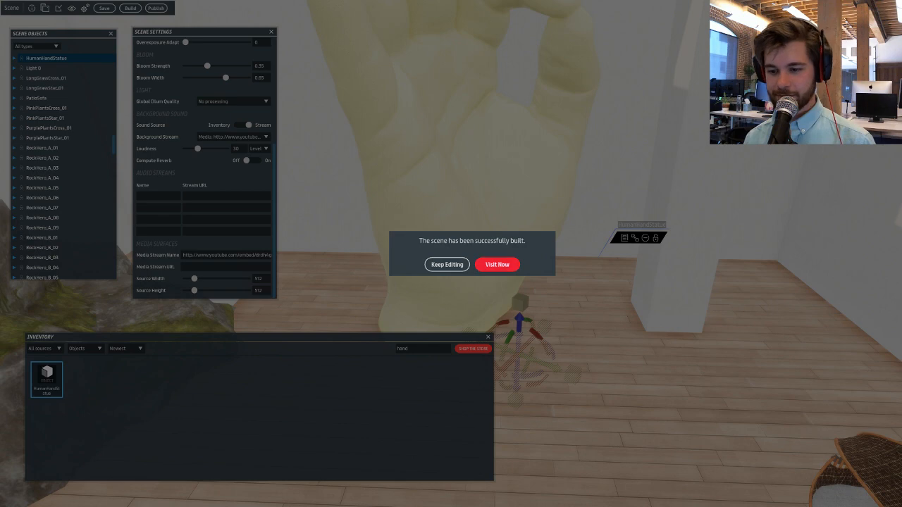
click(446, 265)
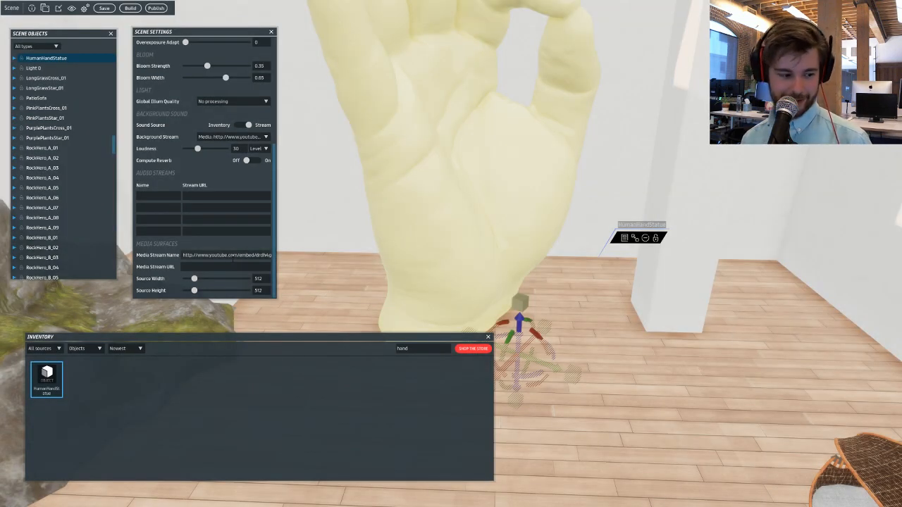
Move the YouTube embed address from the Media Stream Name field to the Media Stream URL field.
key(ctrl+a)
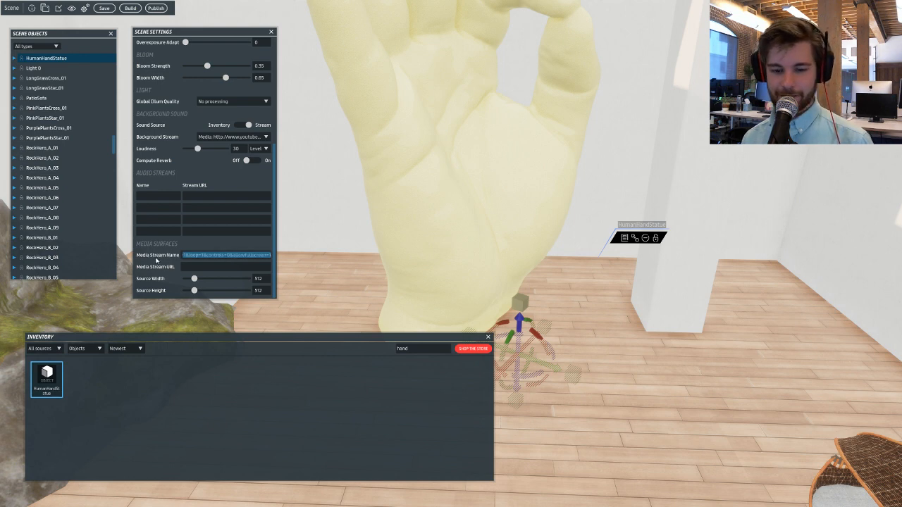
key(BackSpace)
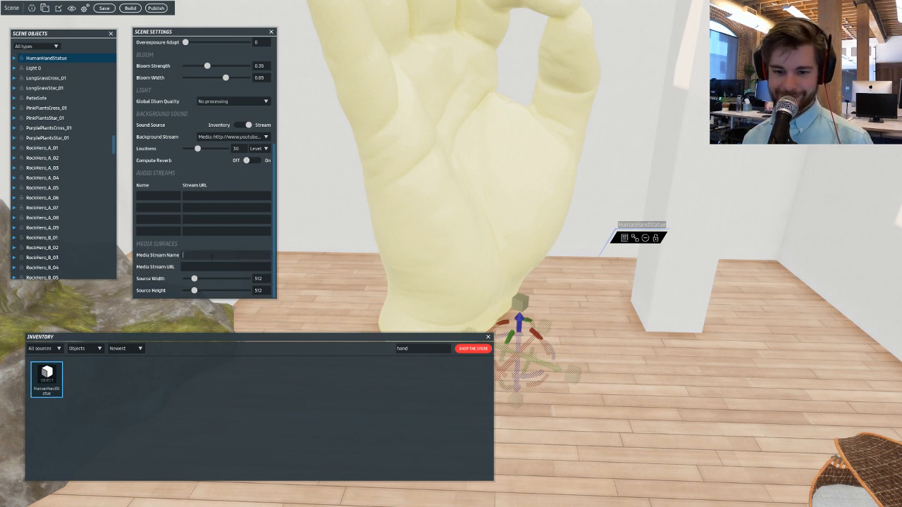
click(207, 266)
key(ctrl+v)
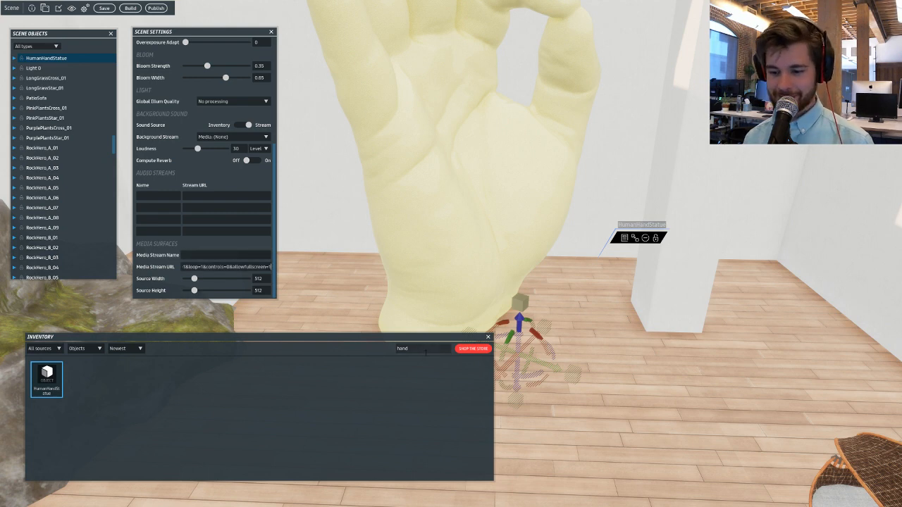
Search the inventory for "TV" and place TV_wallmount on the palm of the hand statue.
double_click(402, 349)
text(TV)
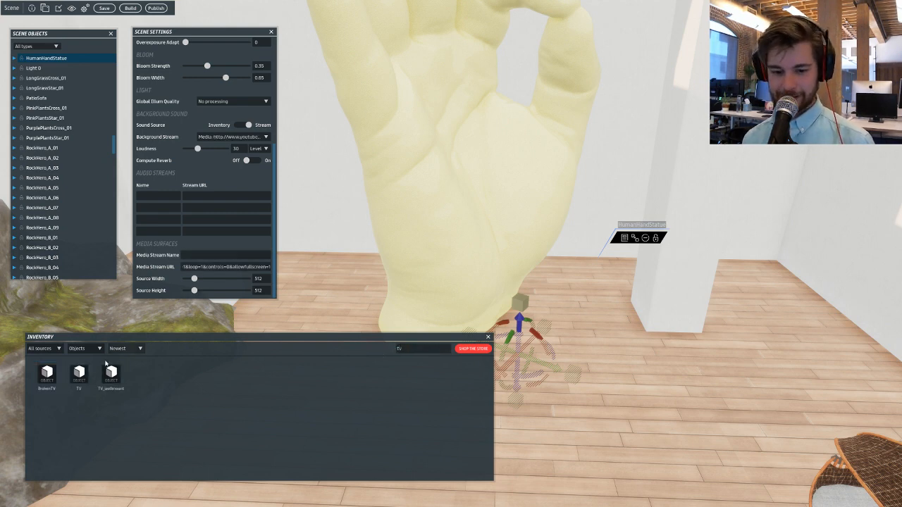
drag(111, 377, 502, 144)
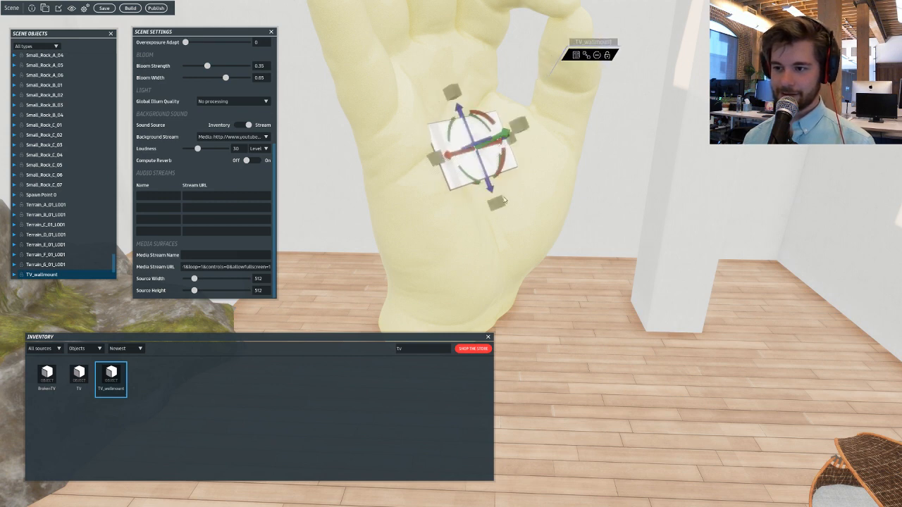
Preview the audio/video stream on the wall-mounted TV up close, and switch the preview off again.
click(84, 8)
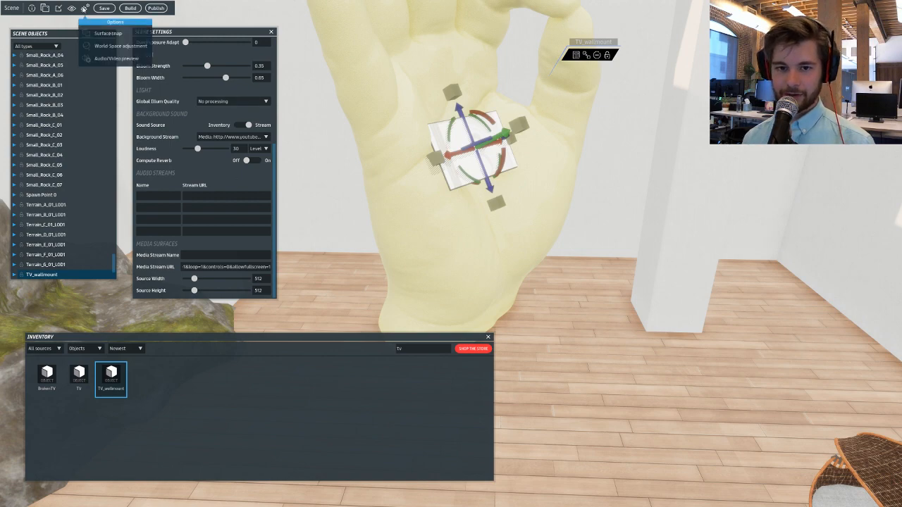
click(86, 60)
key(f)
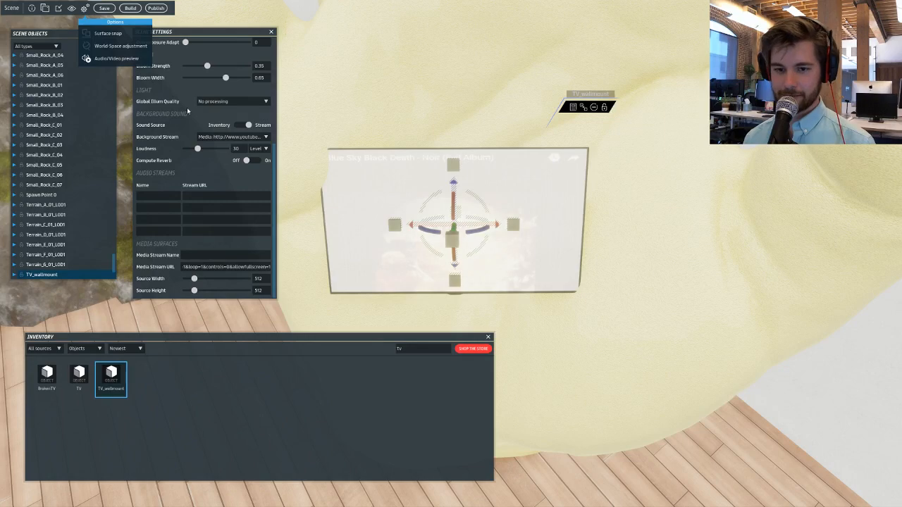
right_drag(403, 90, 397, 50)
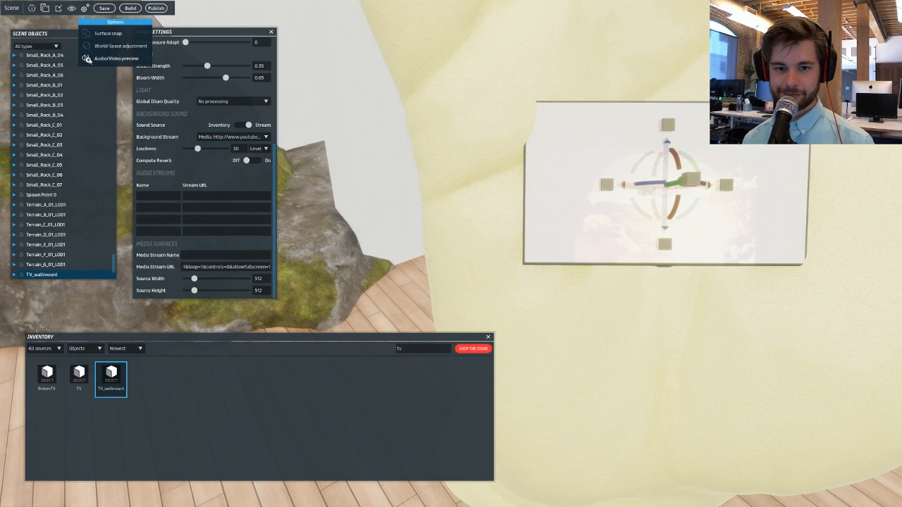
click(84, 62)
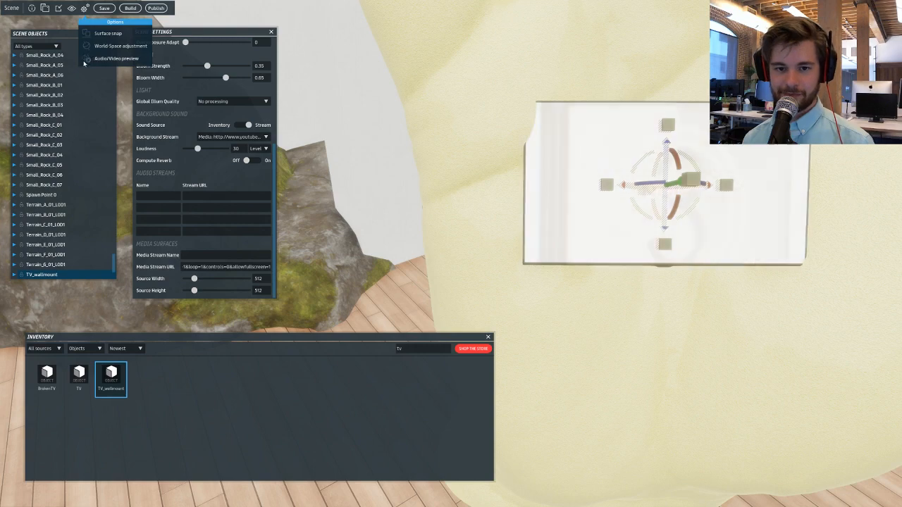
Build the scene and visit it.
click(132, 9)
click(497, 268)
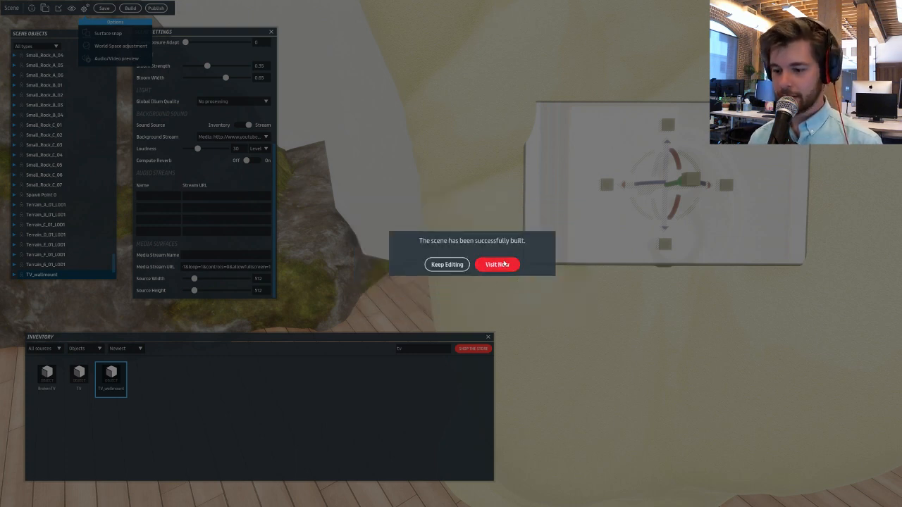
click(505, 263)
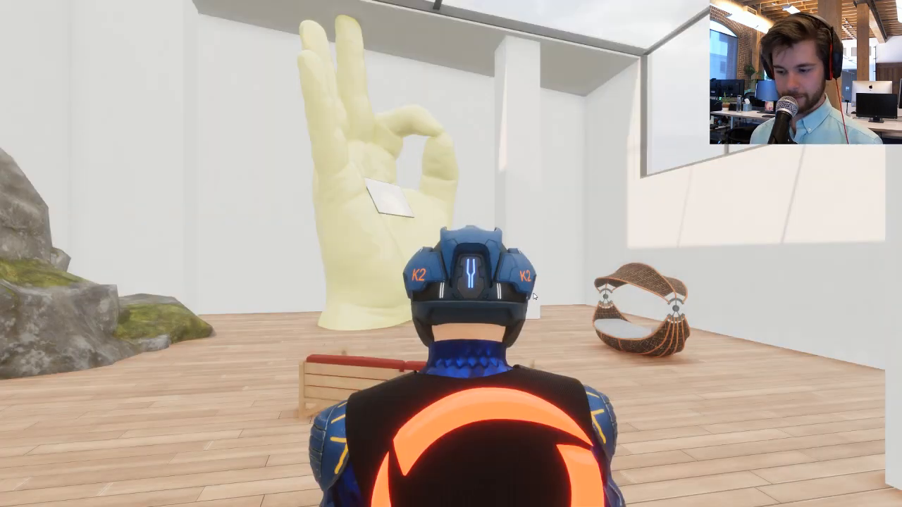
Switch the camera mode in the visited scene and examine the TV on the hand statue up close.
right_drag(534, 295, 524, 304)
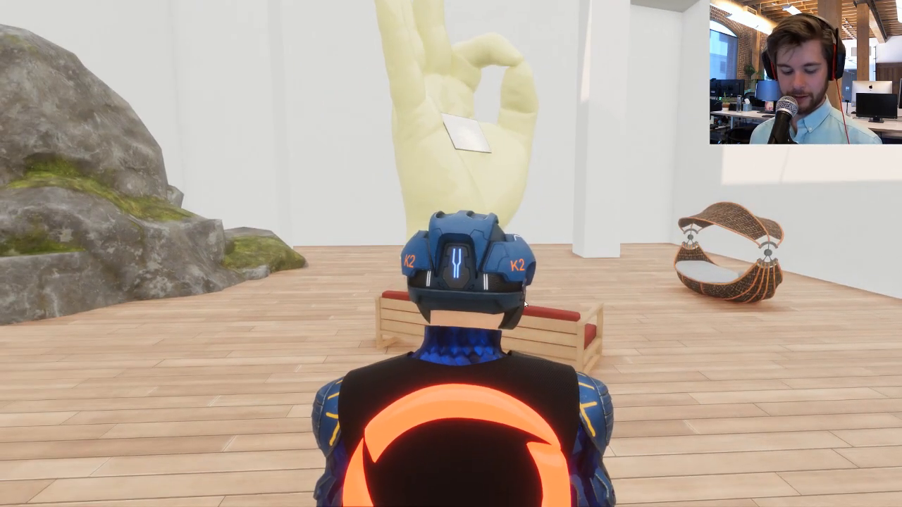
key(F3)
key(F3)
key(F3)
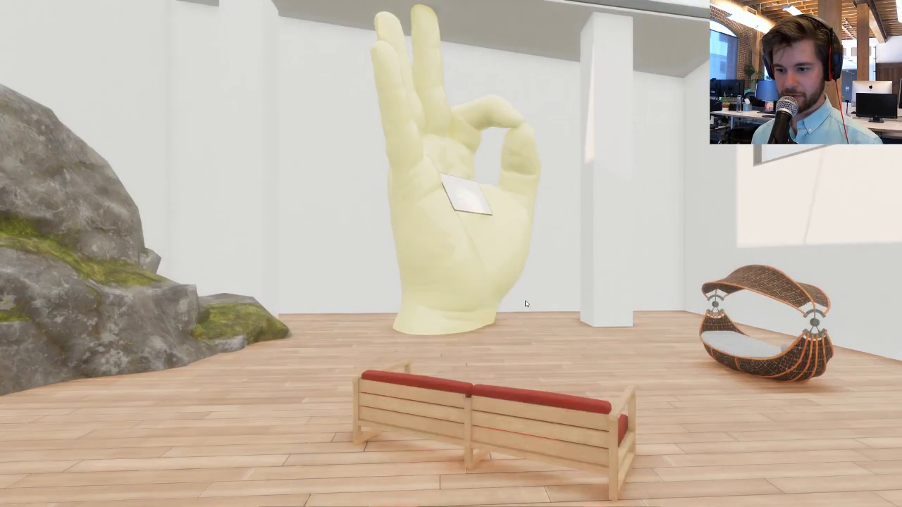
mouse_move(524, 286)
right_down()
mouse_move(453, 298)
mouse_move(593, 289)
mouse_move(593, 306)
mouse_move(517, 253)
mouse_move(511, 181)
mouse_move(509, 197)
mouse_move(656, 202)
mouse_move(657, 241)
mouse_move(683, 262)
mouse_move(471, 282)
mouse_move(510, 298)
mouse_move(322, 316)
mouse_move(512, 191)
right_up()
key(w)
key(w)
key(w)
key(a)
key(a)
key(d)
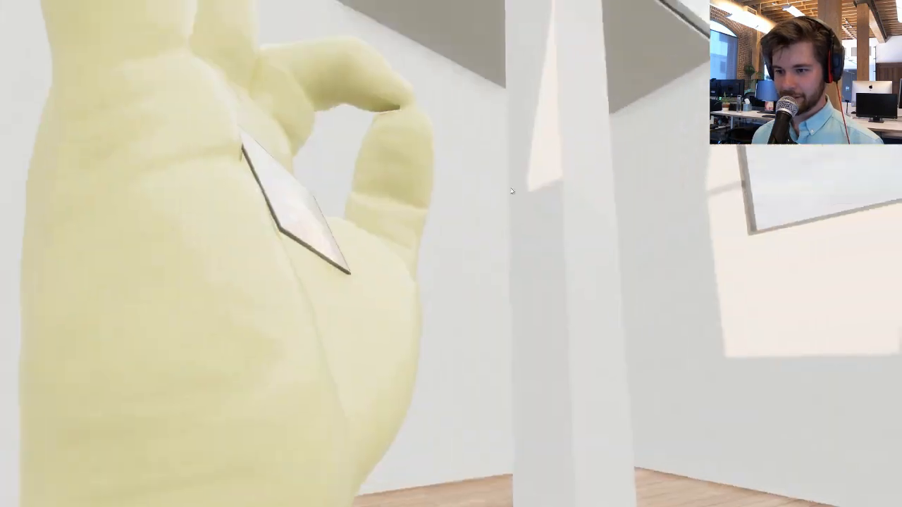
Look around the visited room, examining the large windows, the sky and the sunlit wall.
drag(512, 191, 817, 331)
drag(517, 234, 469, 151)
key(w)
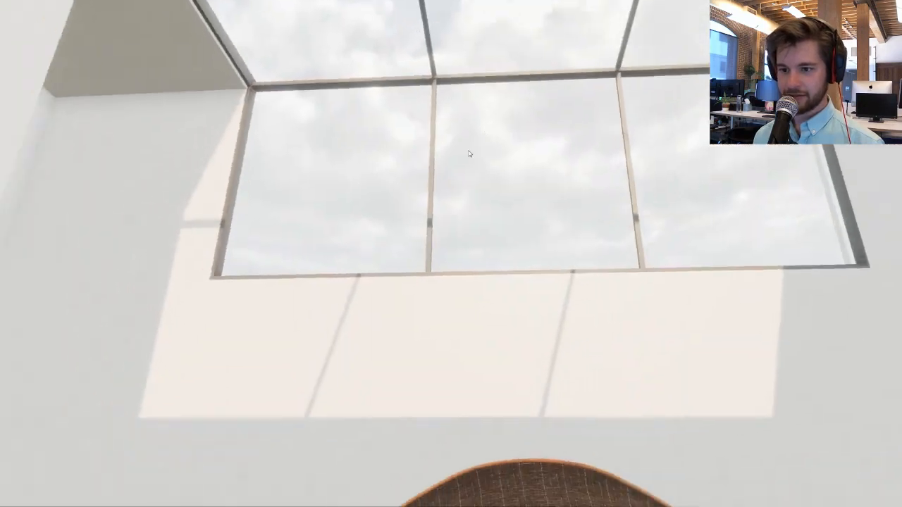
drag(486, 94, 521, 268)
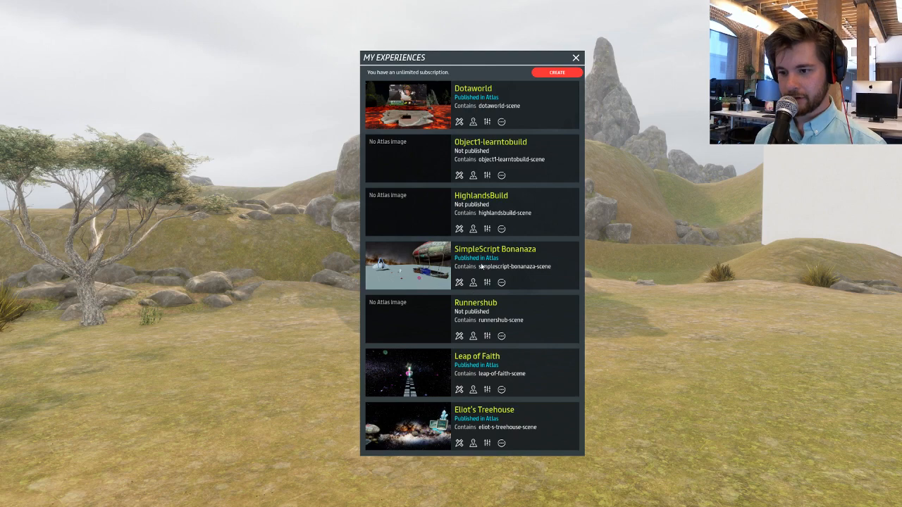
Visit the Object1-learntobuild experience and look around its fridge and robot.
click(474, 176)
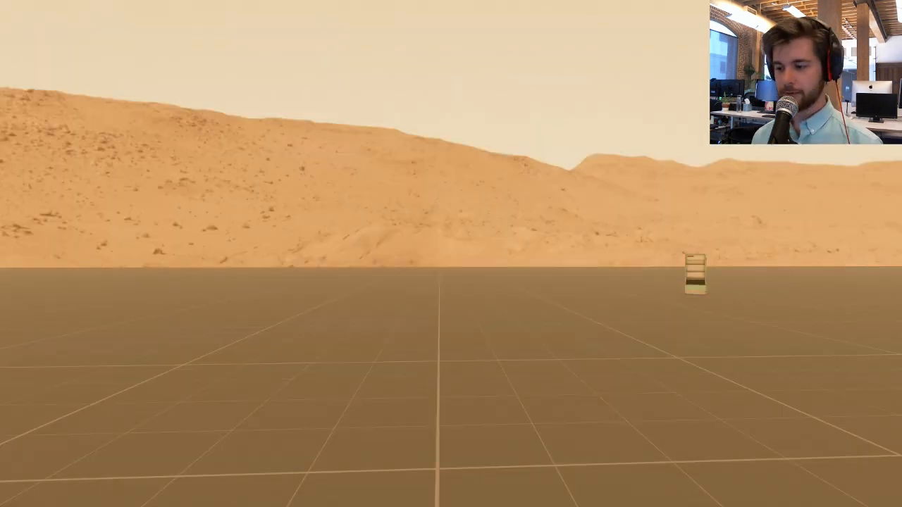
drag(367, 225, 440, 244)
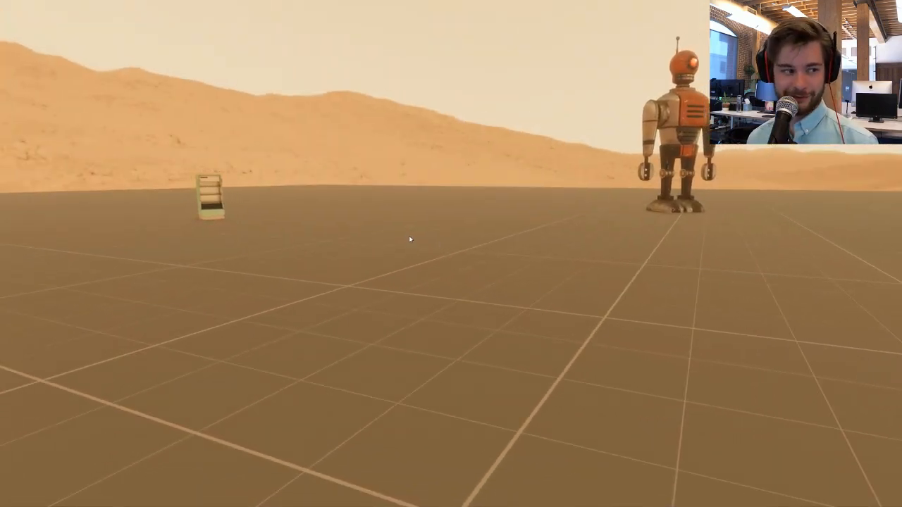
drag(407, 236, 671, 230)
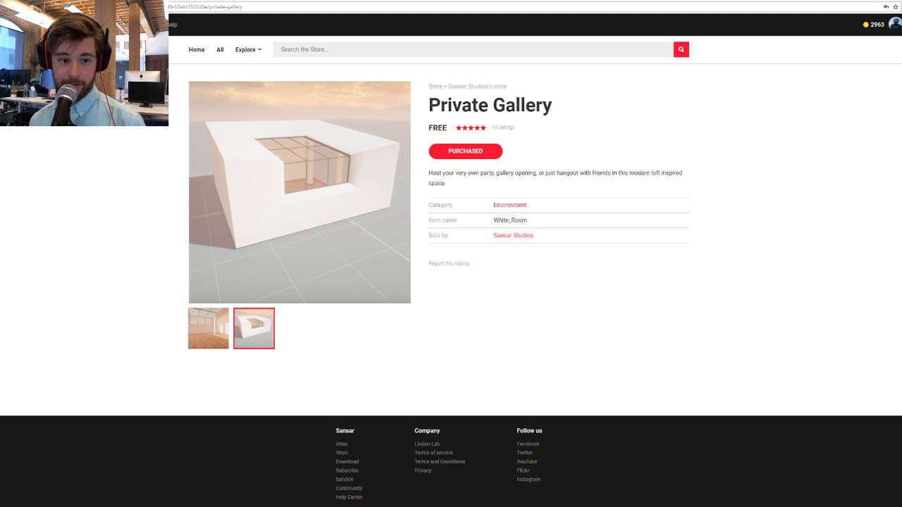
Open the Sansar dollar purchase page from the store in the browser and examine the 400 Sansar dollars package.
click(879, 26)
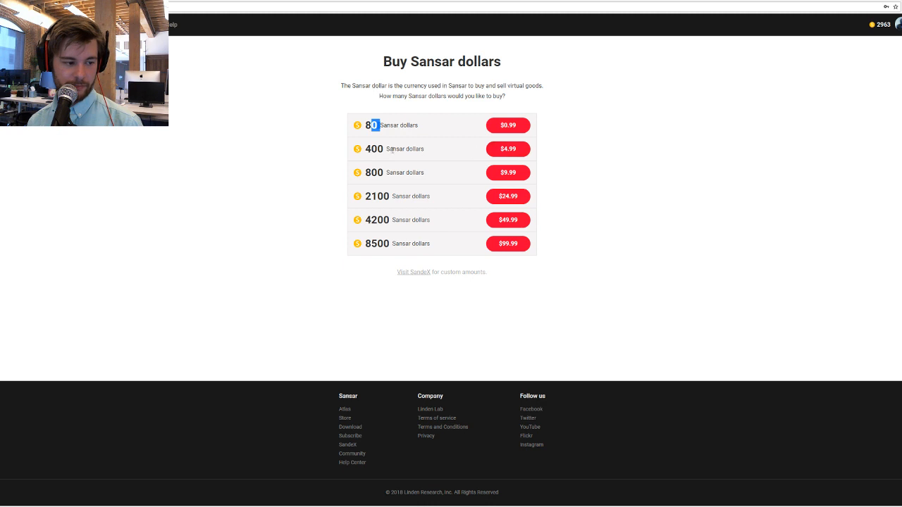
mouse_move(385, 149)
mouse_down()
mouse_move(365, 149)
mouse_move(378, 149)
mouse_up()
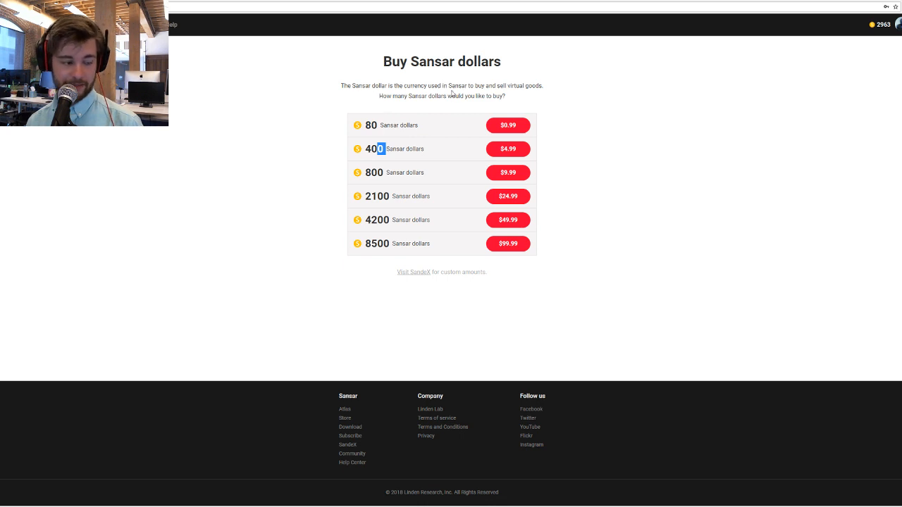
Review a custom SandeX order for 100 Sansar dollars without placing it, and return to the Sansar dollar packages.
click(420, 276)
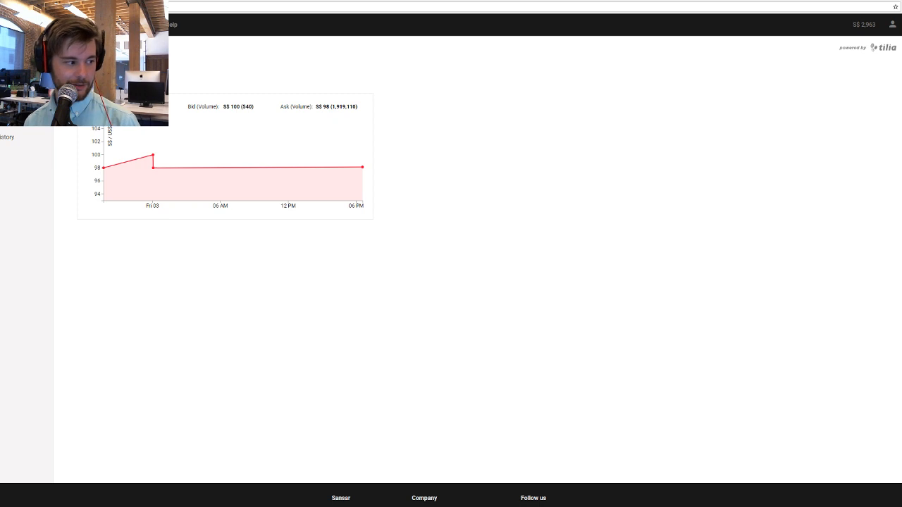
click(138, 155)
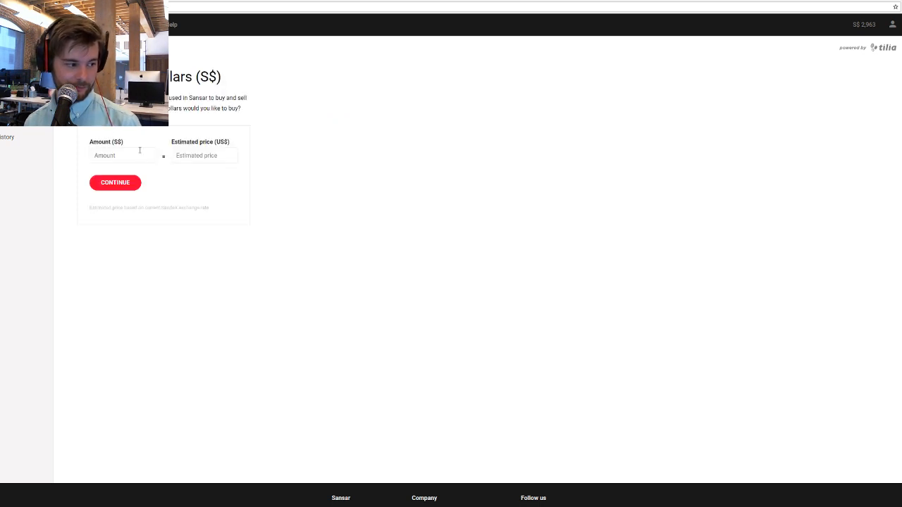
text(100)
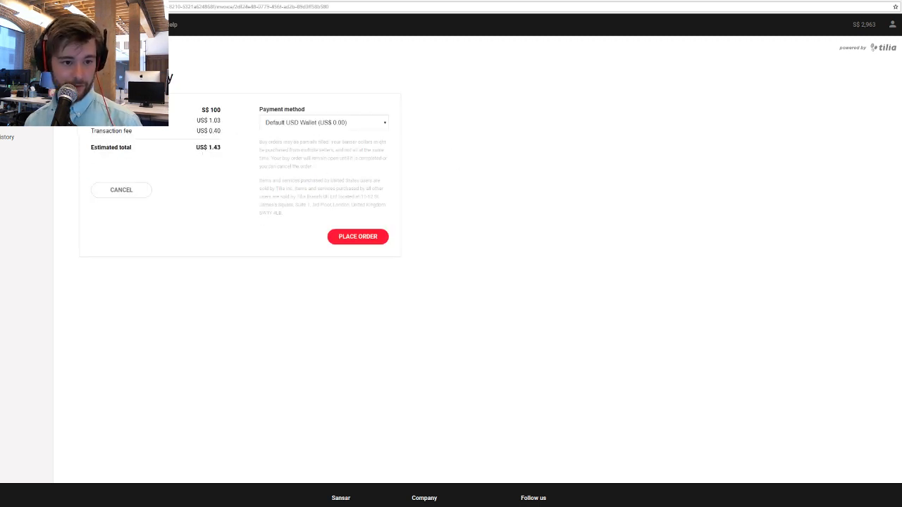
click(863, 26)
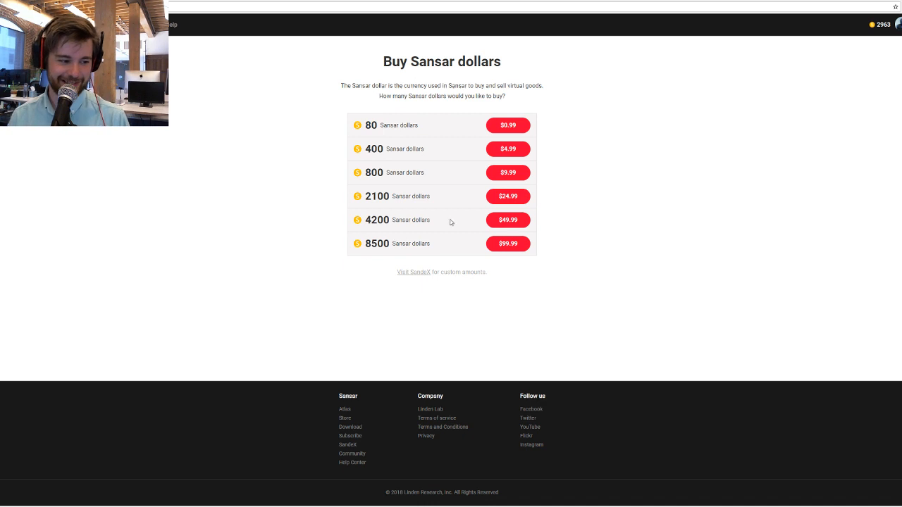
double_click(386, 191)
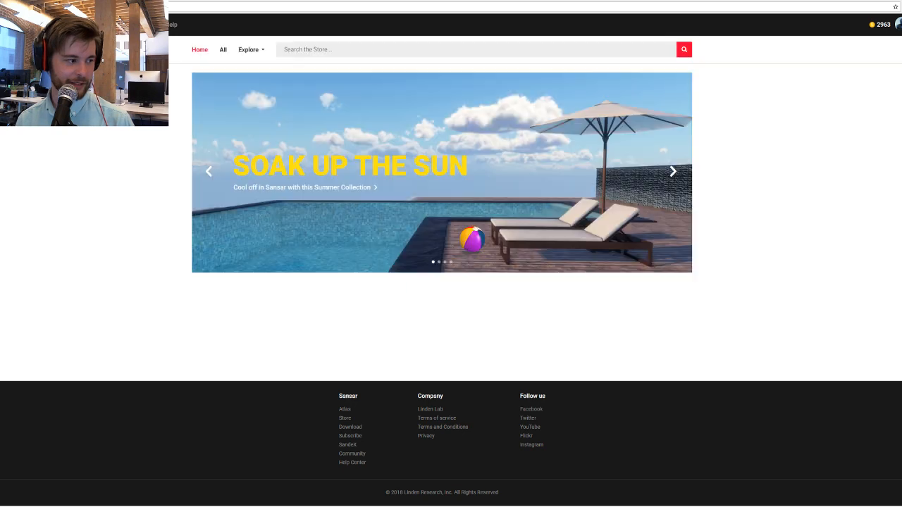
Browse the store home page and compare item prices in the Soak up the Sun, Dungeon Adventurer and Watchroom collections.
scroll(117, 262, down, 3)
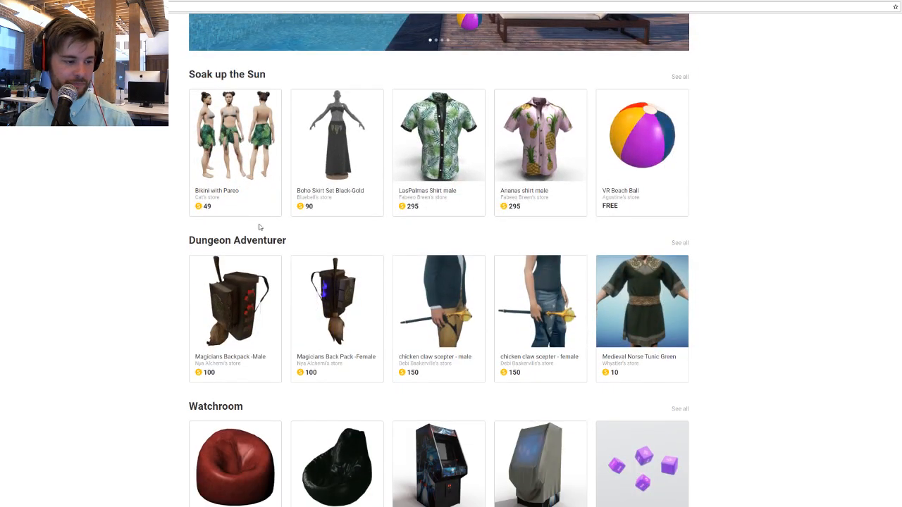
scroll(437, 215, down, 1)
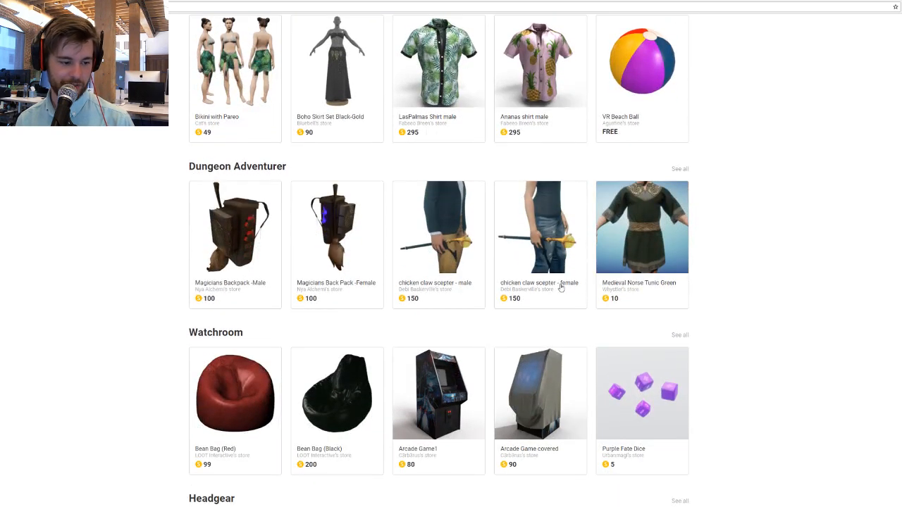
double_click(311, 299)
scroll(413, 296, down, 2)
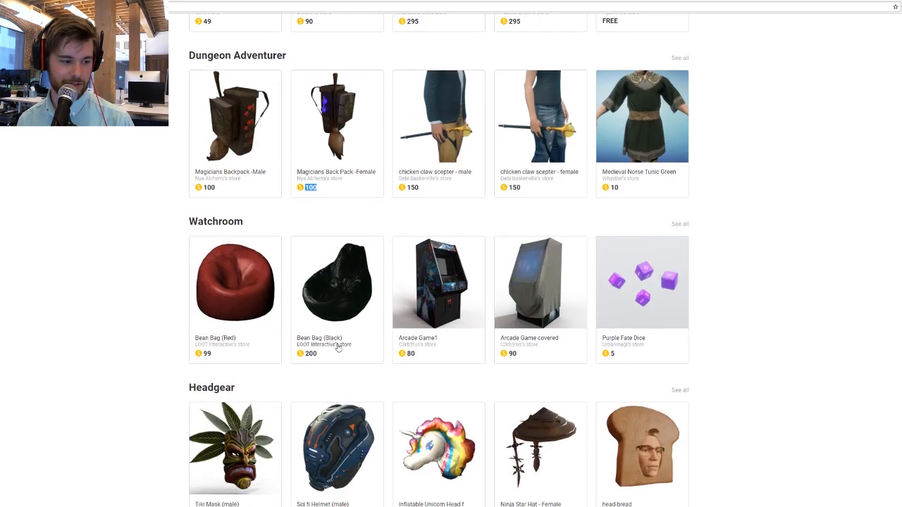
scroll(337, 348, up, 2)
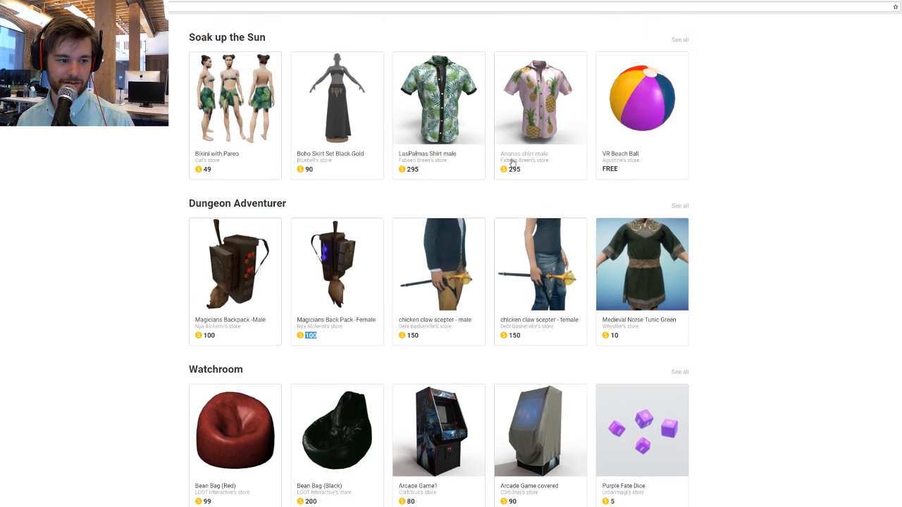
scroll(512, 163, up, 1)
scroll(358, 232, down, 2)
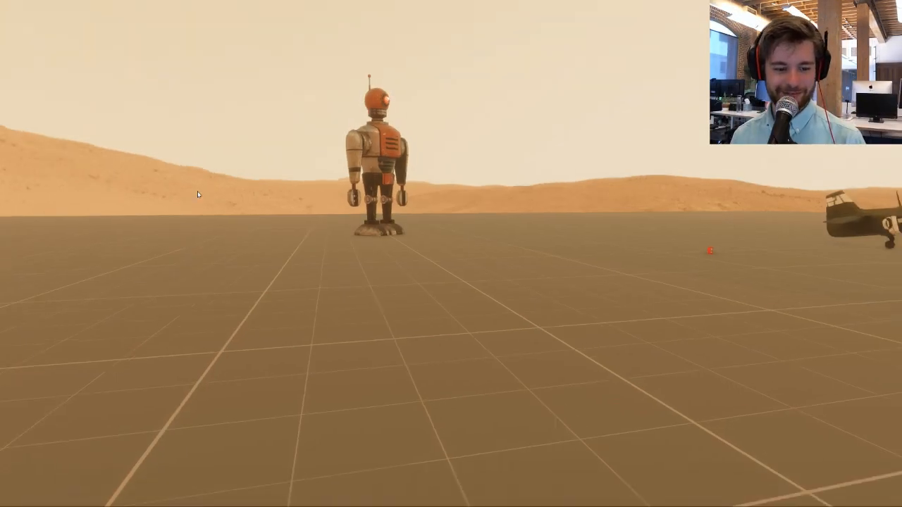
Switch back to Sansar and look around the desert scene's robot, fighter plane and building.
drag(198, 191, 188, 265)
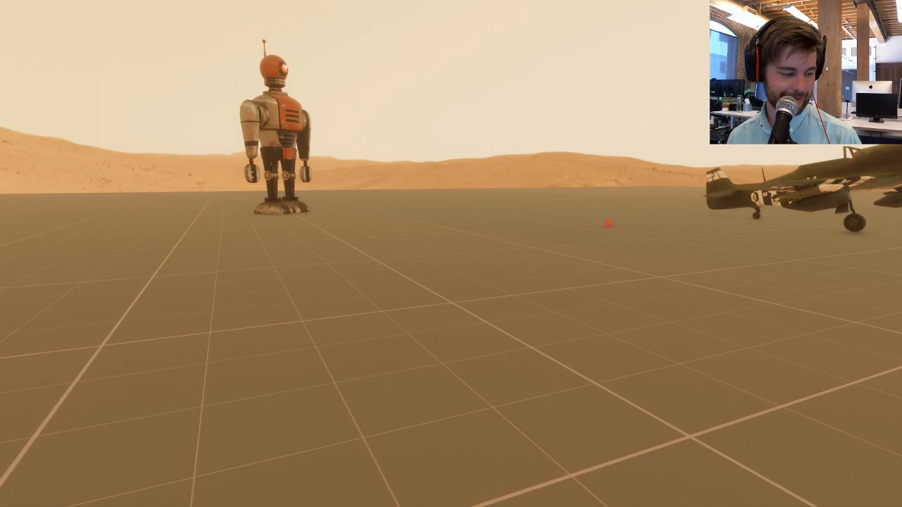
drag(141, 296, 415, 296)
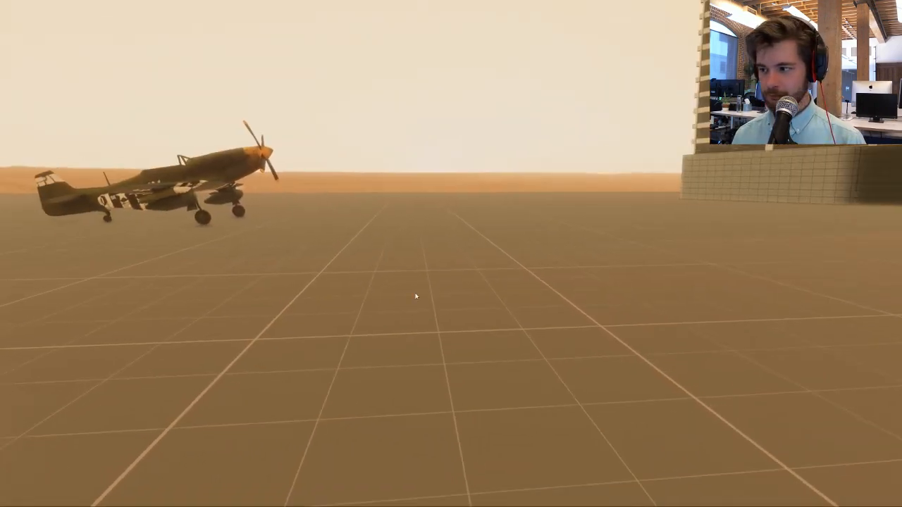
key(s)
key(s)
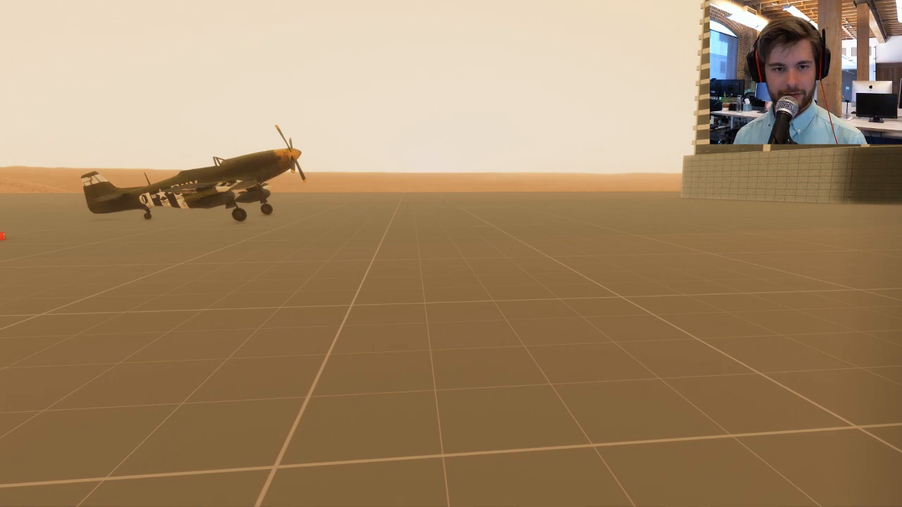
Return to the scene editor and search the inventory objects for "door".
key(Escape)
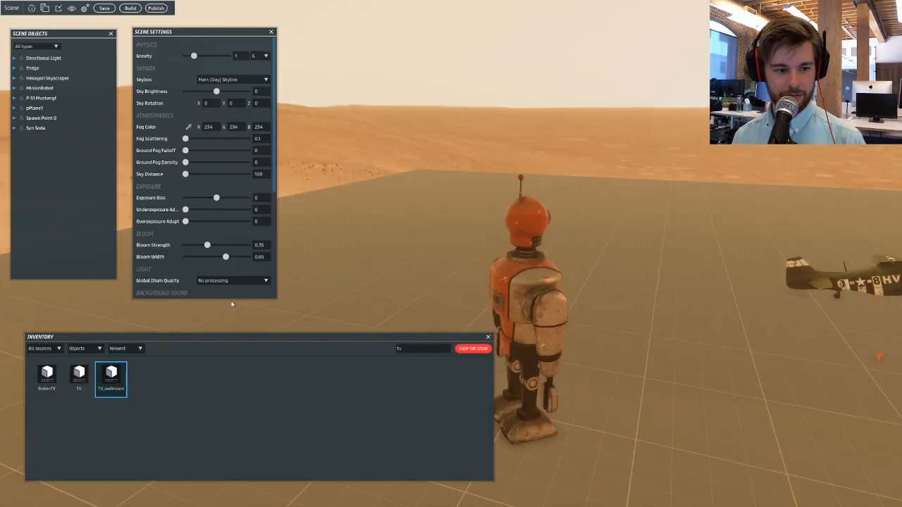
right_drag(558, 203, 620, 222)
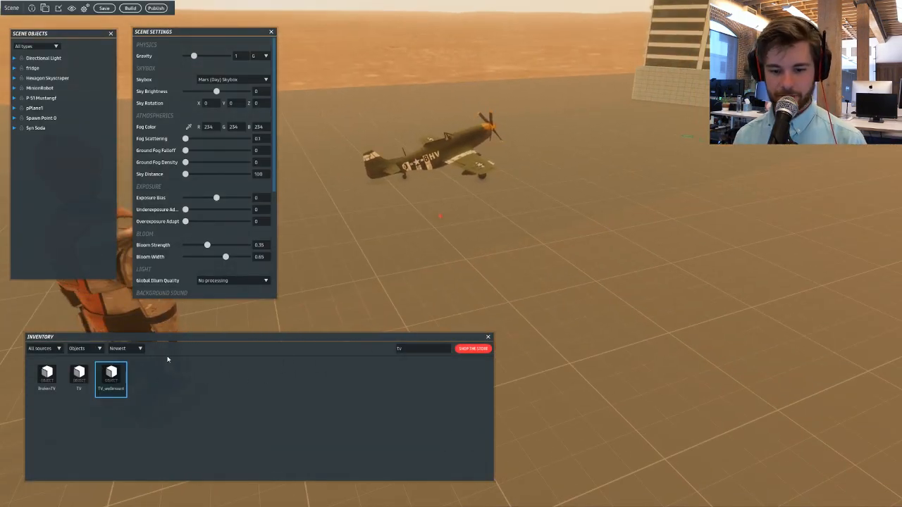
click(430, 348)
text(do)
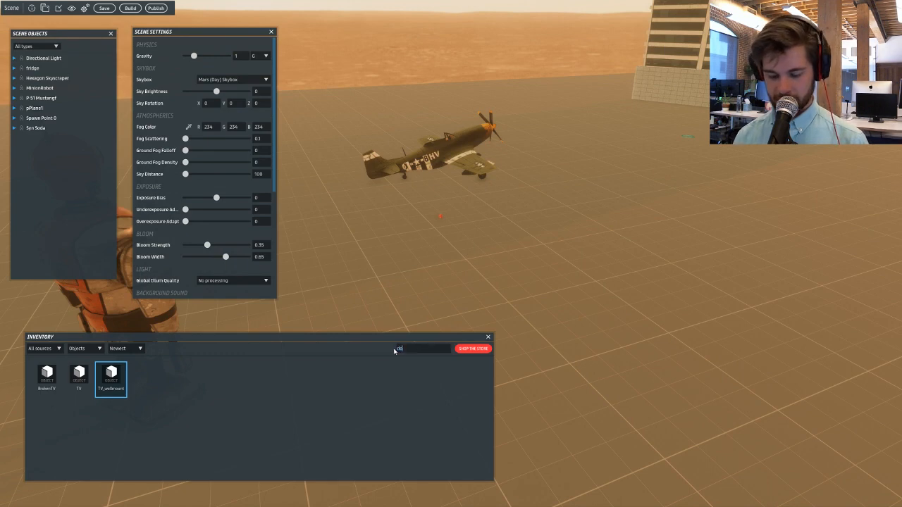
text(or)
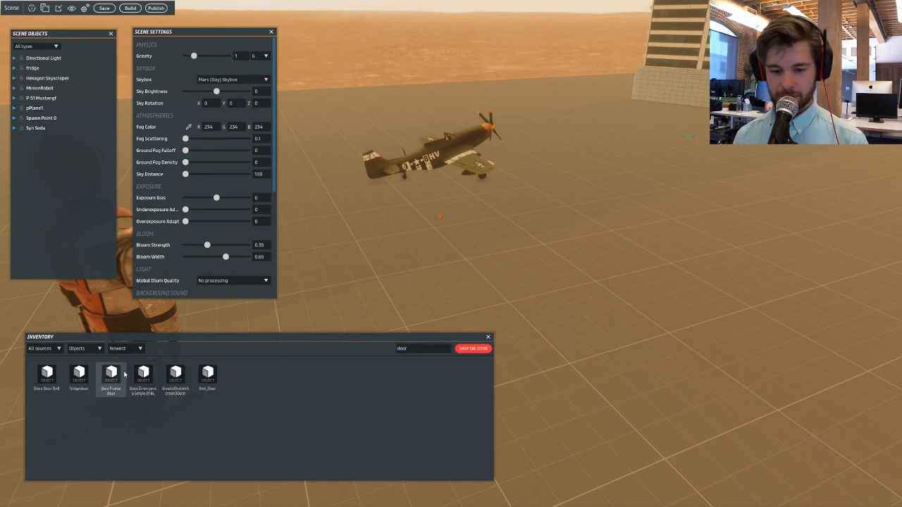
Place the Red_Door object on the ground plane in front of the Hexagon Skyscraper and open its properties.
drag(201, 381, 675, 228)
right_drag(675, 227, 415, 218)
drag(379, 224, 345, 259)
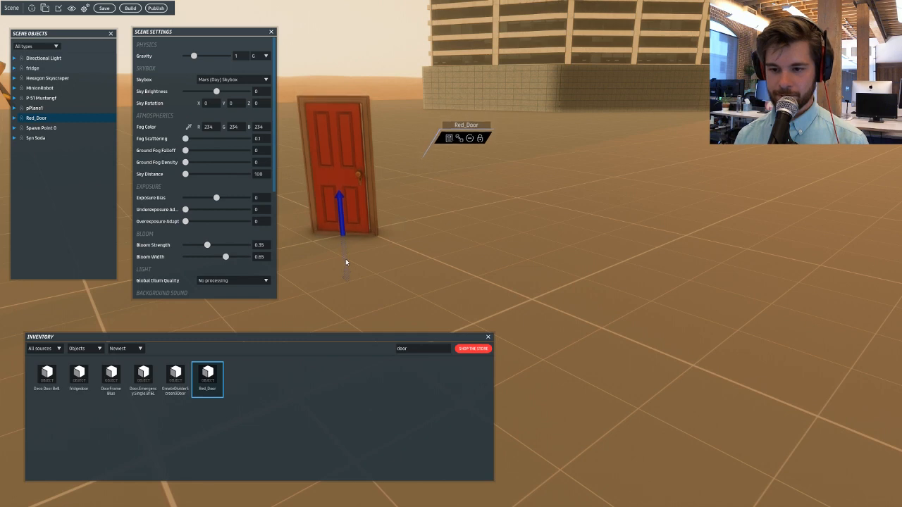
right_drag(346, 258, 492, 207)
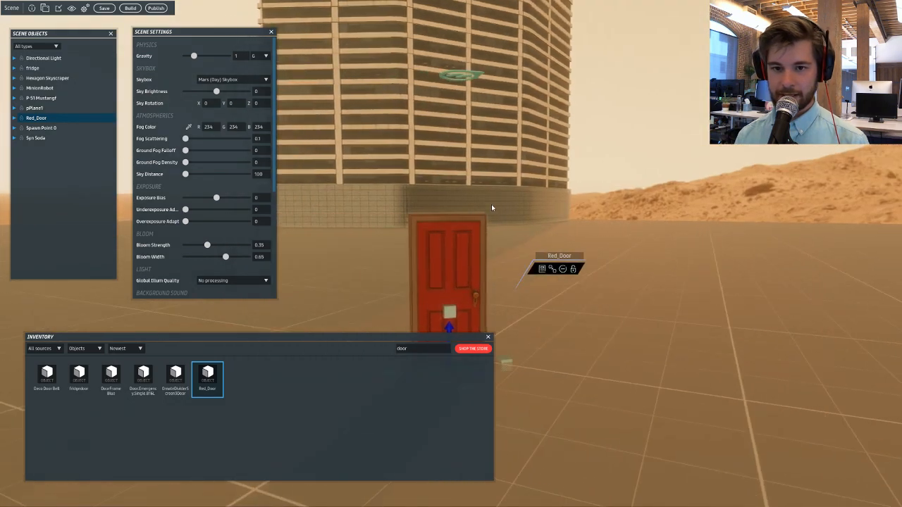
click(272, 33)
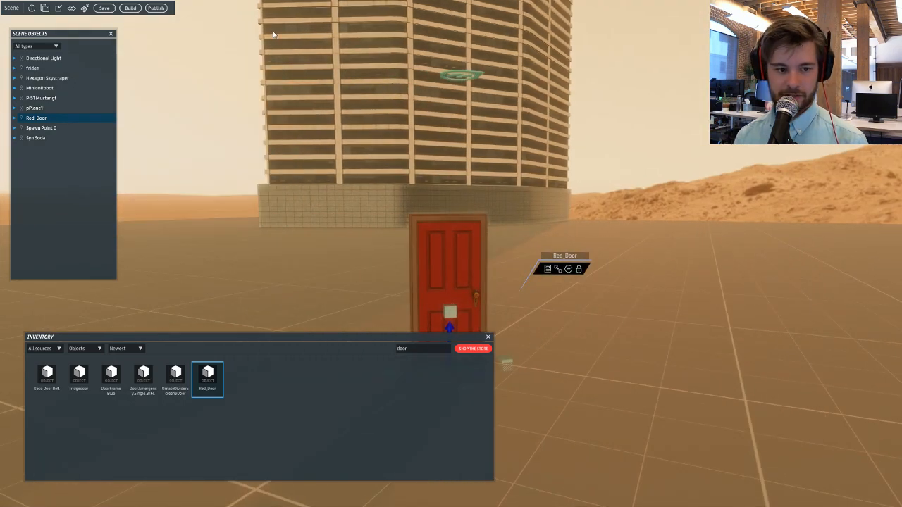
click(547, 269)
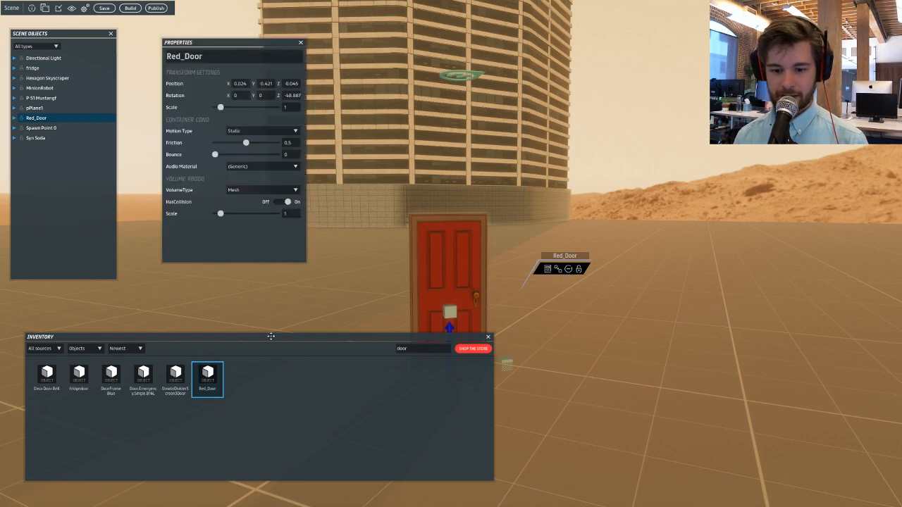
Clear the inventory search, filter the inventory to scripts and search for "teleport".
drag(400, 349, 392, 352)
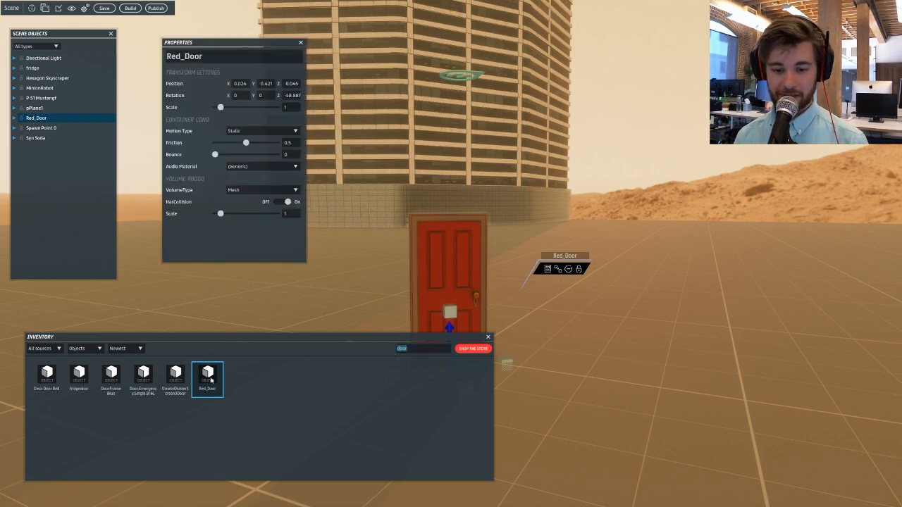
key(BackSpace)
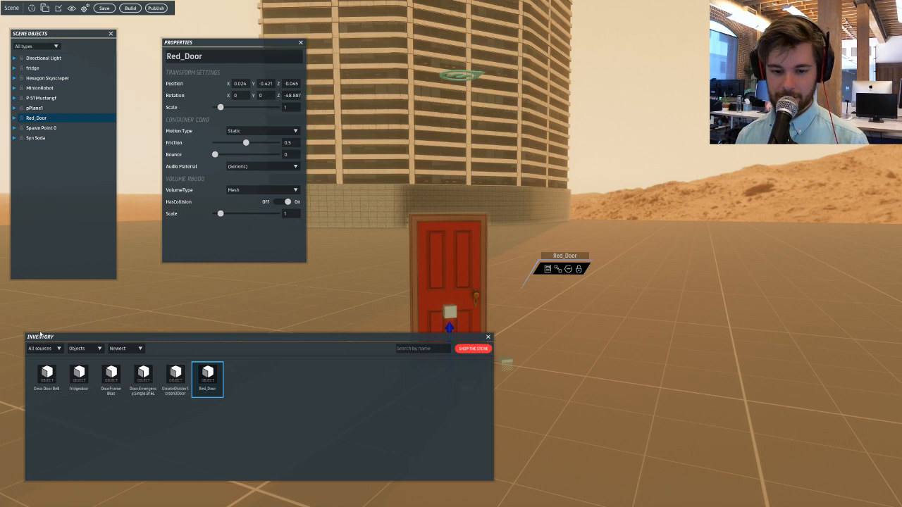
click(102, 350)
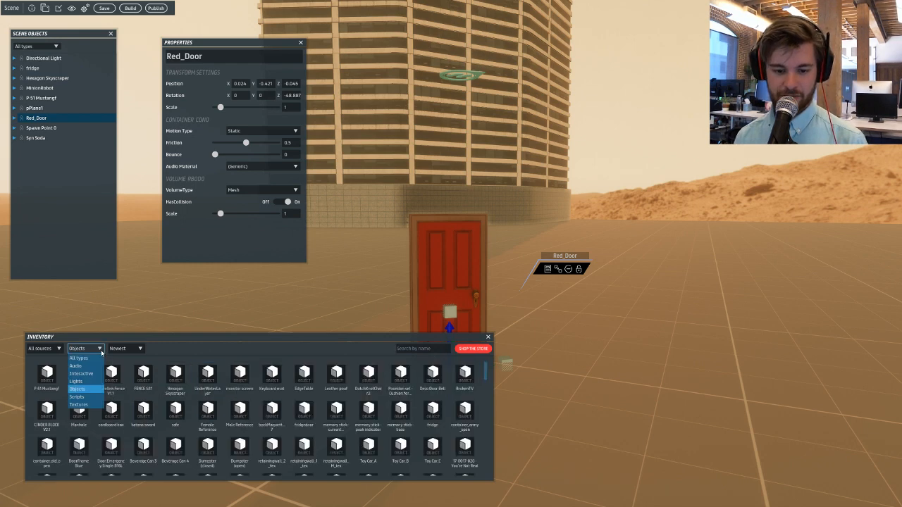
click(77, 396)
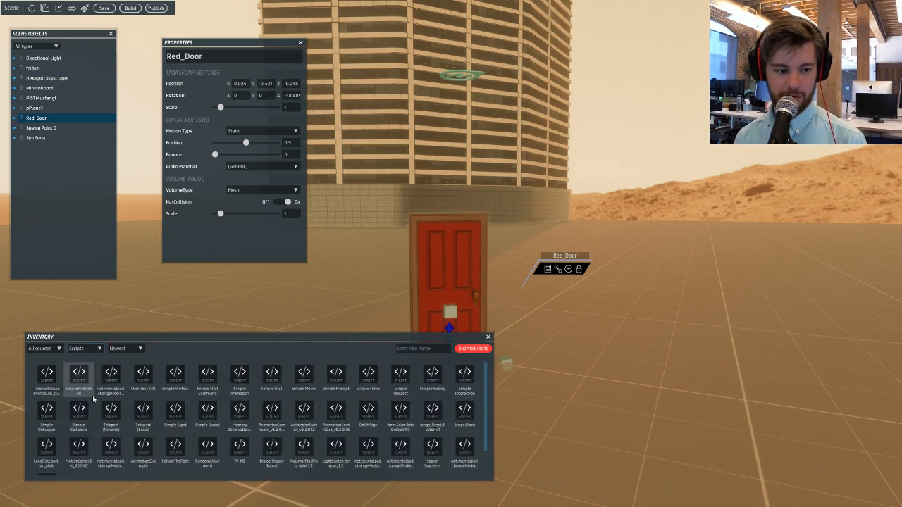
right_drag(198, 324, 226, 318)
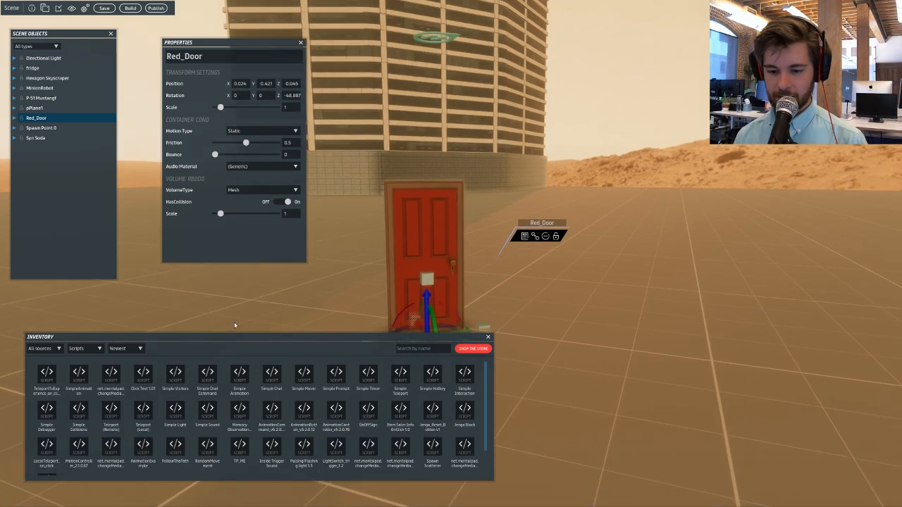
text(teleport)
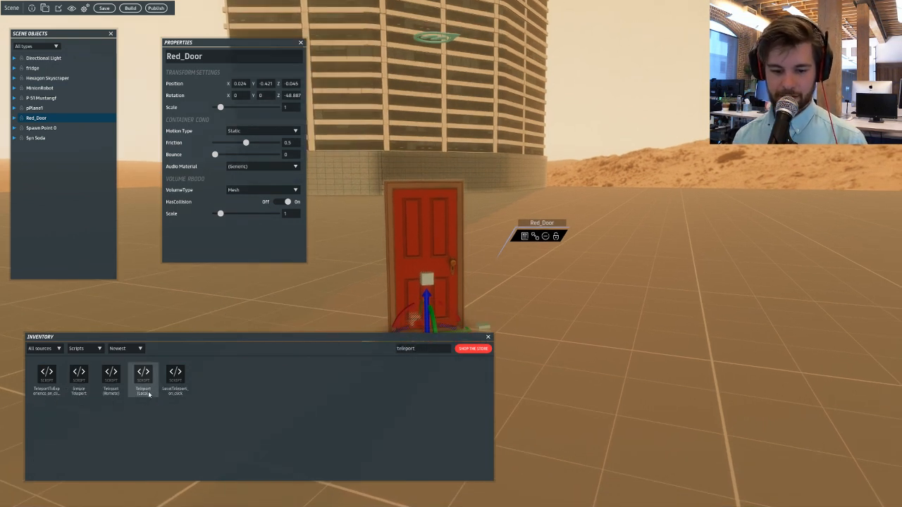
Attach the Teleport (Local) script to Red_Door and set its teleport destination to X 0, Y 0, Z 0.
click(111, 389)
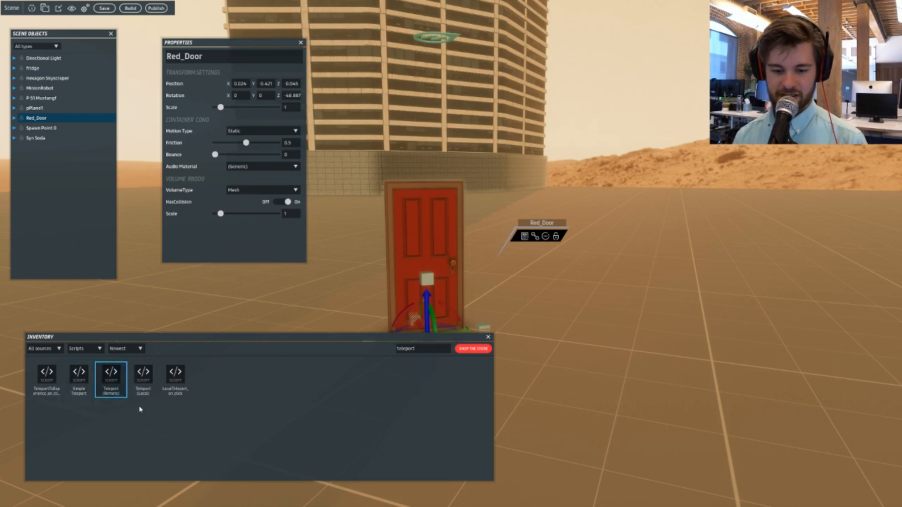
click(144, 393)
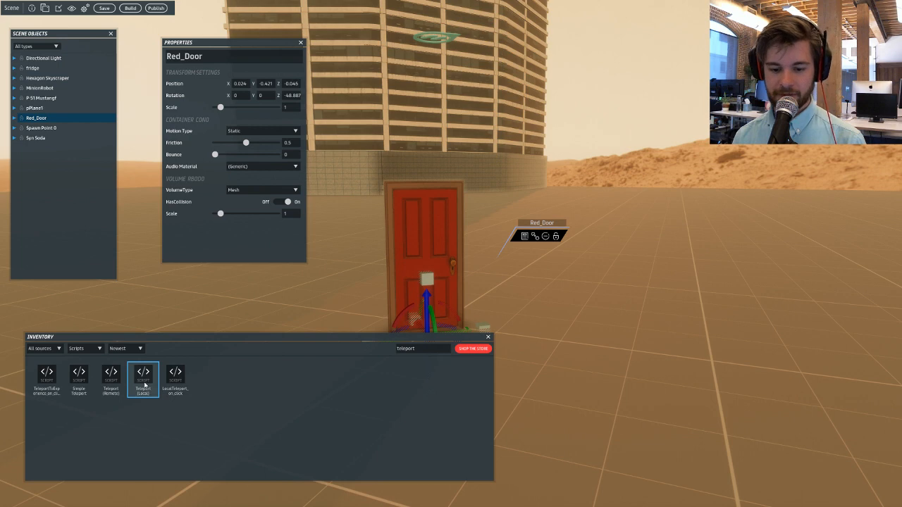
drag(144, 385, 413, 254)
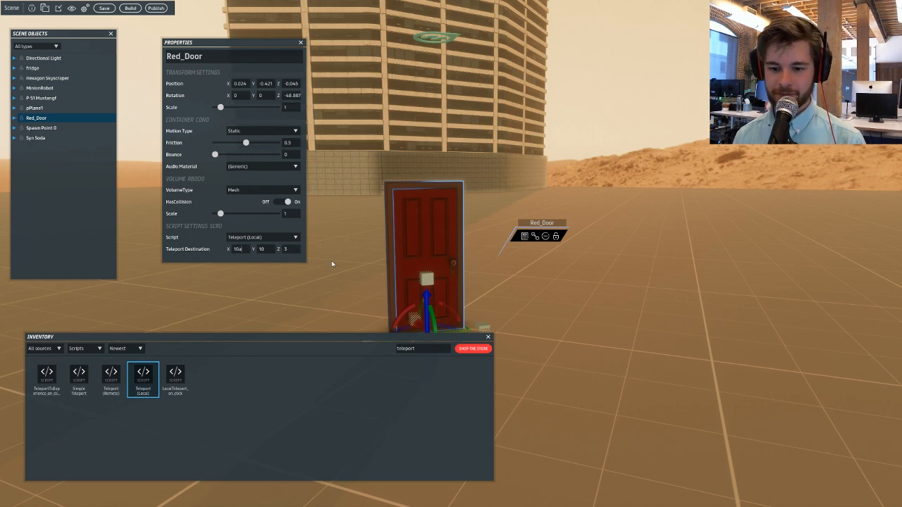
right_drag(332, 264, 240, 254)
key(BackSpace)
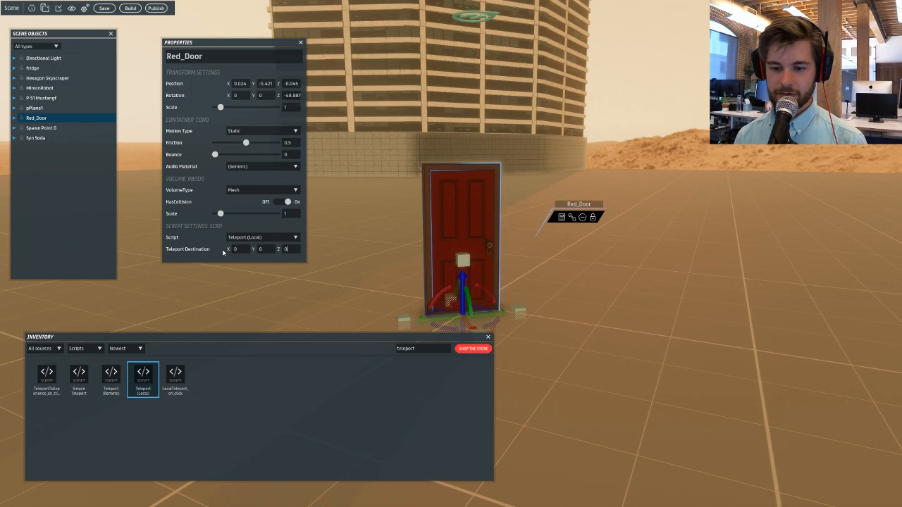
key(a)
right_drag(365, 181, 427, 186)
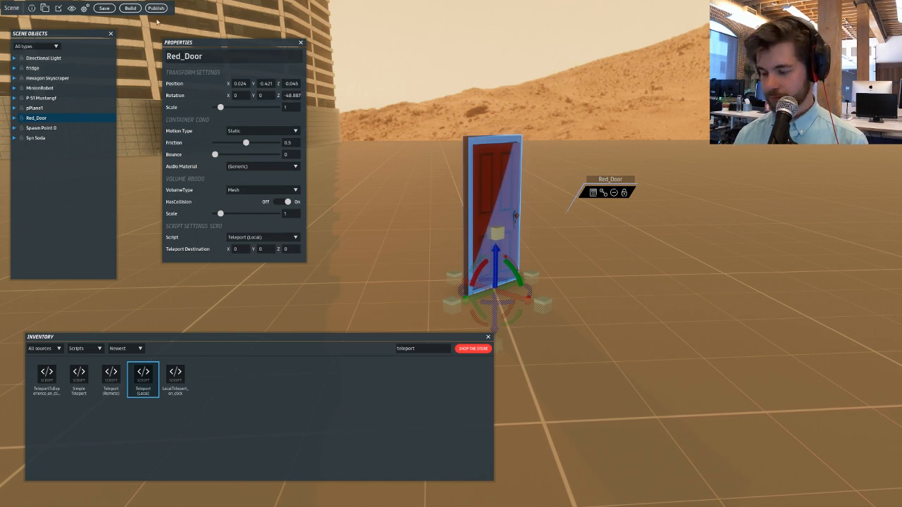
Save and build the scene with the local-teleport door, and visit the built scene.
click(130, 7)
click(513, 267)
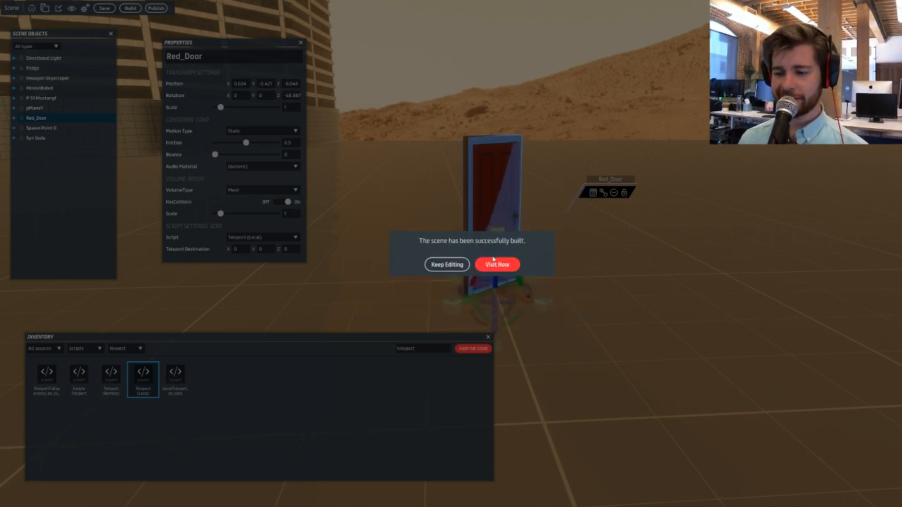
click(494, 263)
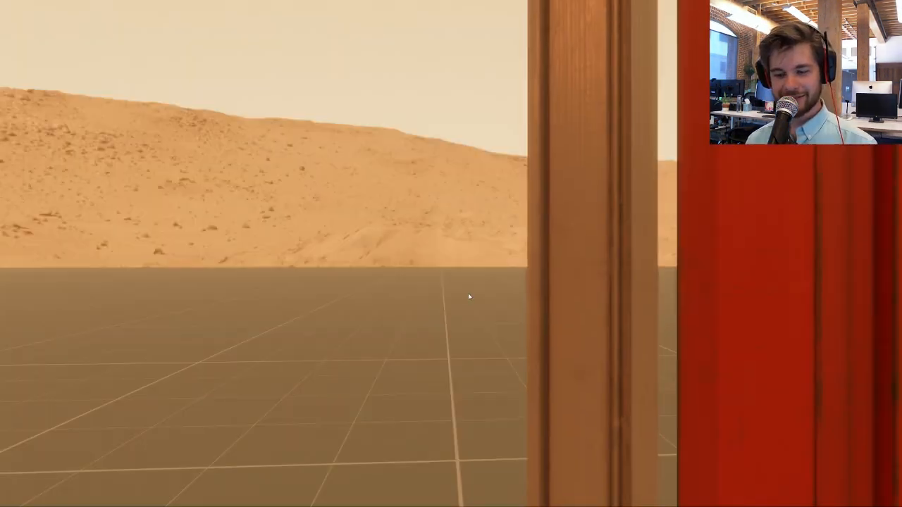
Walk around and into the red door to test its teleport, and return to the scene editor.
drag(469, 296, 645, 268)
key(s)
key(s)
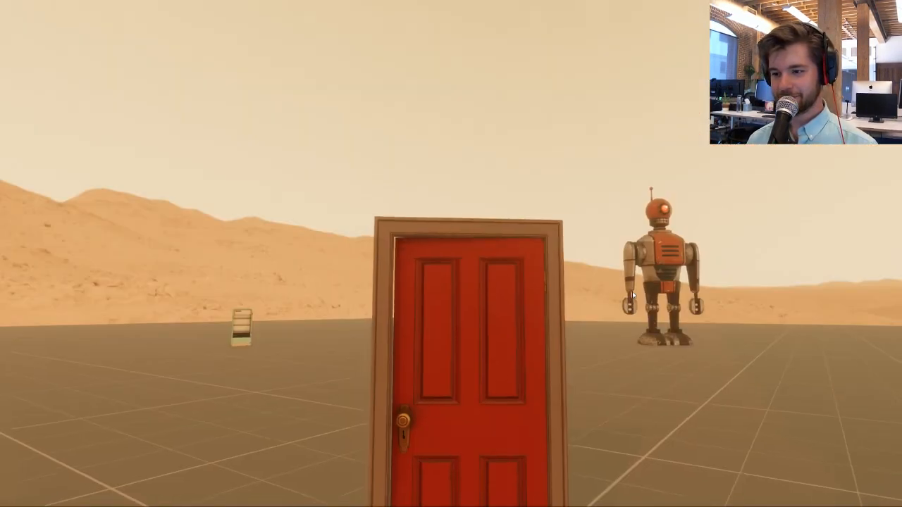
drag(504, 344, 112, 385)
key(a)
key(a)
key(d)
key(w)
key(w)
key(s)
key(d)
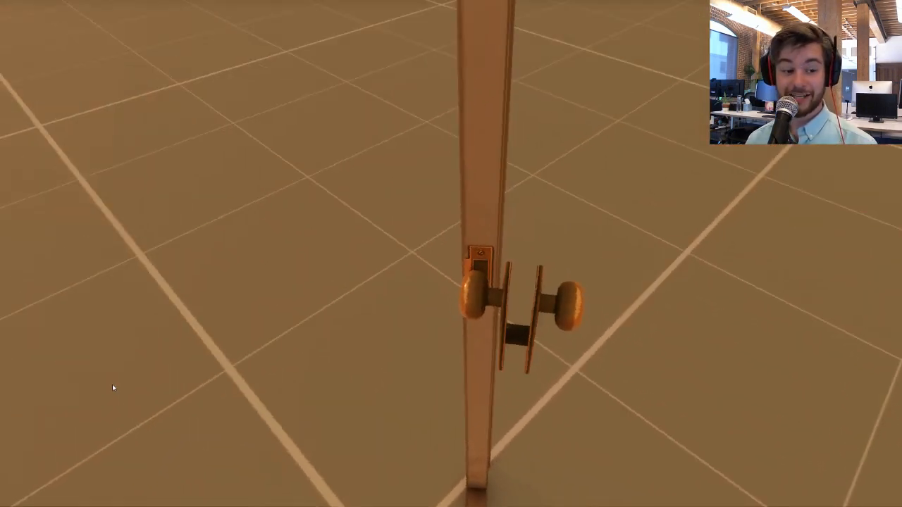
key(w)
drag(308, 332, 312, 236)
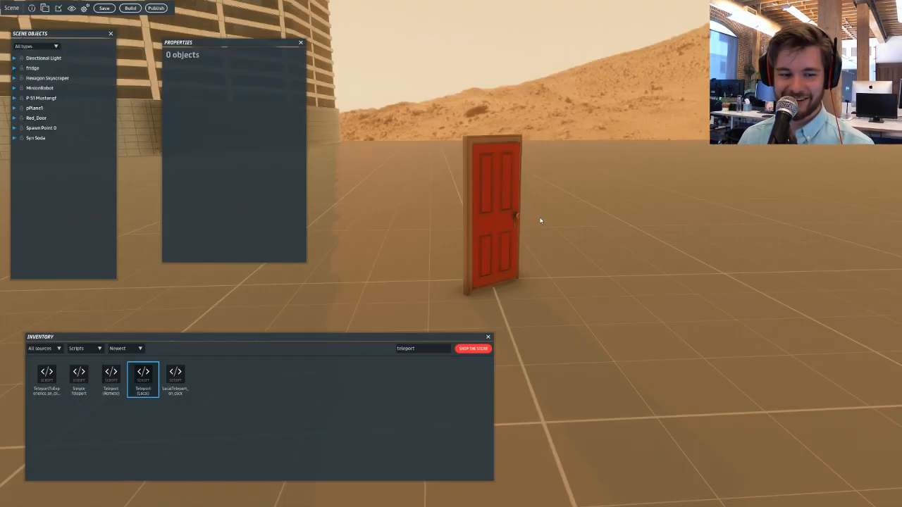
Move Red_Door to about X 3.158, Y 2.314 and rotate it around Z to about -147.2 degrees.
click(542, 295)
drag(533, 281, 874, 270)
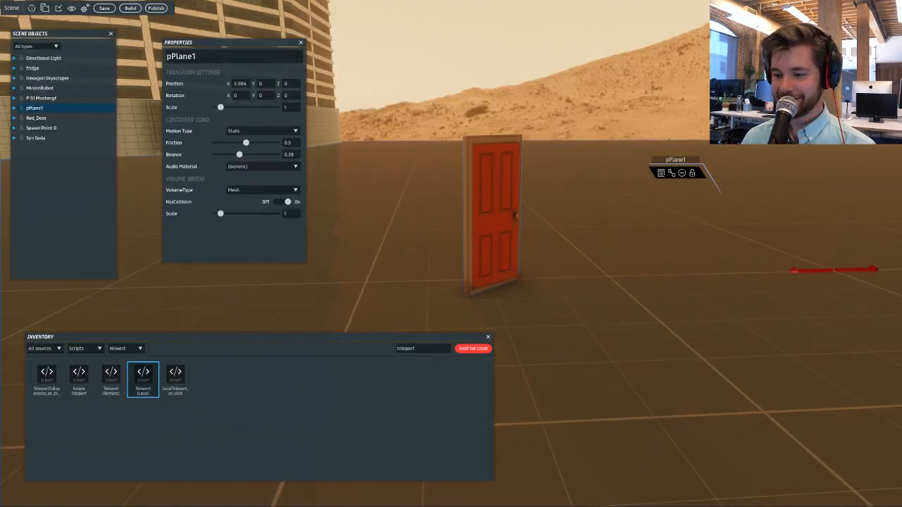
click(509, 245)
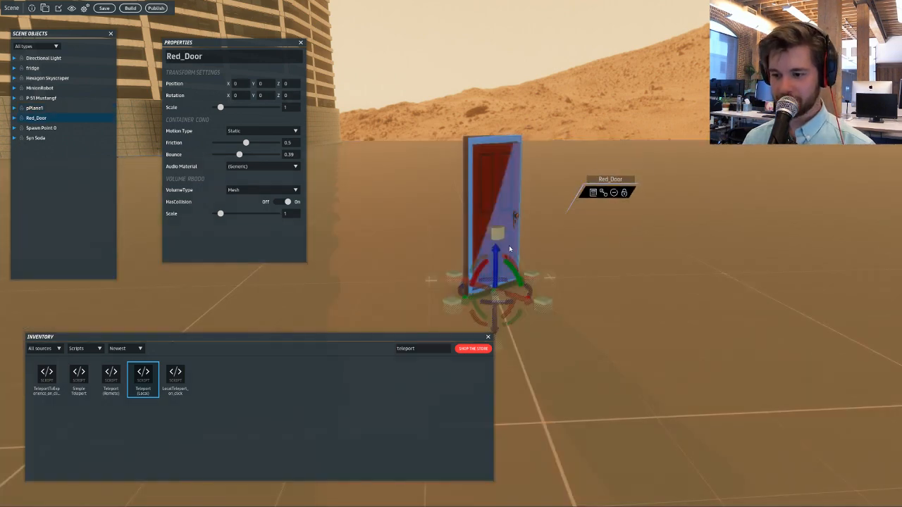
drag(516, 285, 683, 229)
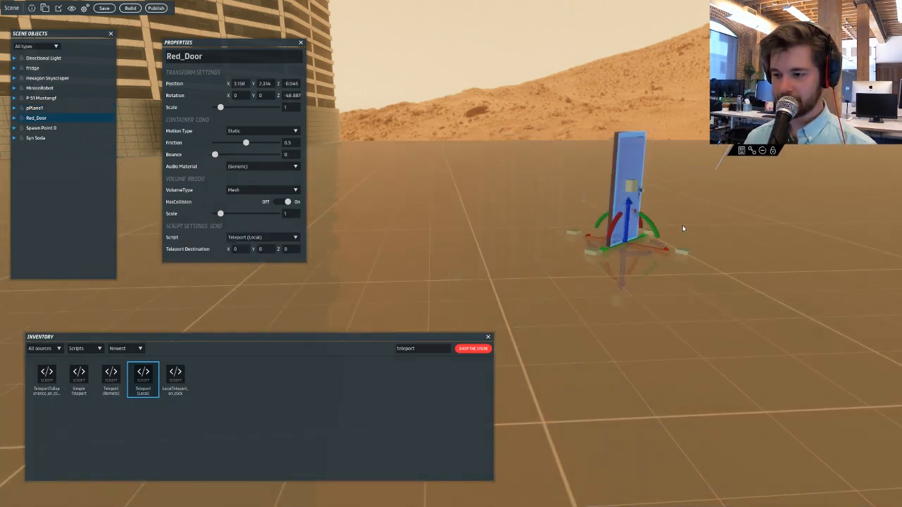
drag(641, 255, 546, 248)
right_drag(545, 247, 716, 257)
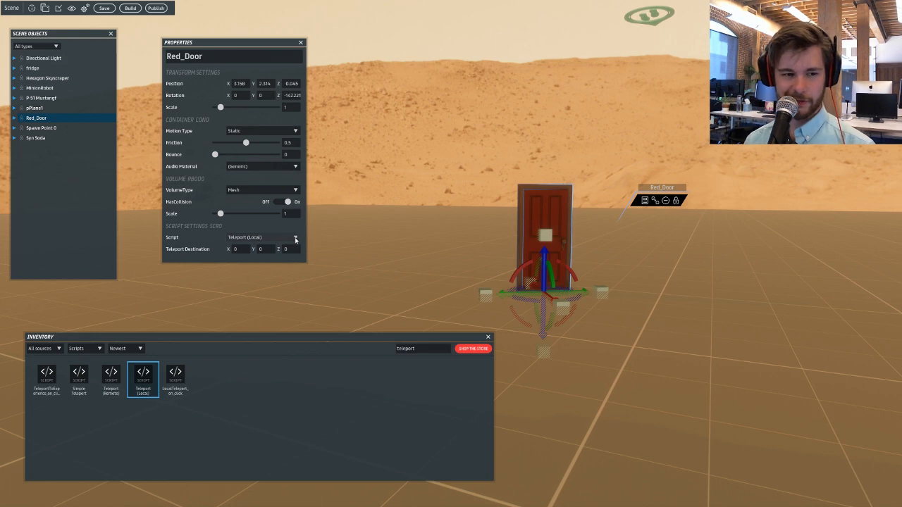
Switch Red_Door's script to Teleport (Remote), and enter the treehouse scene and its owner's account name as the destination.
click(296, 240)
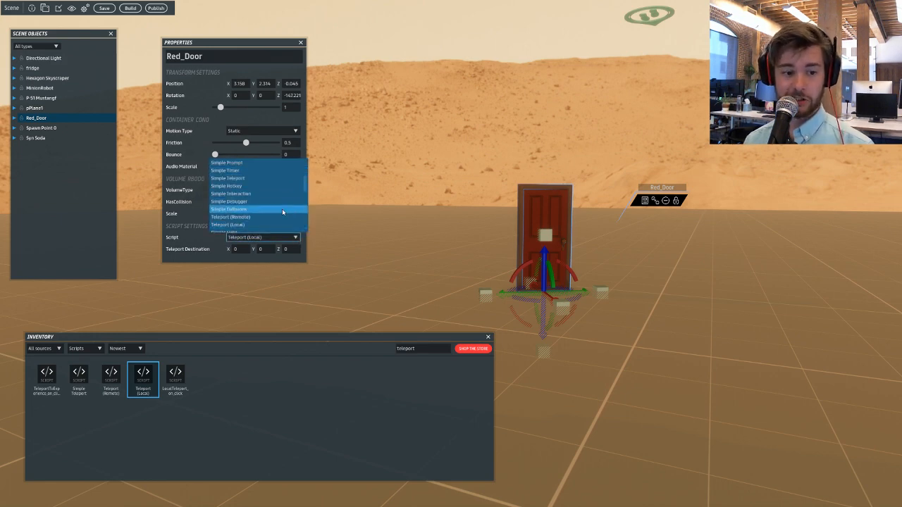
scroll(285, 193, down, 3)
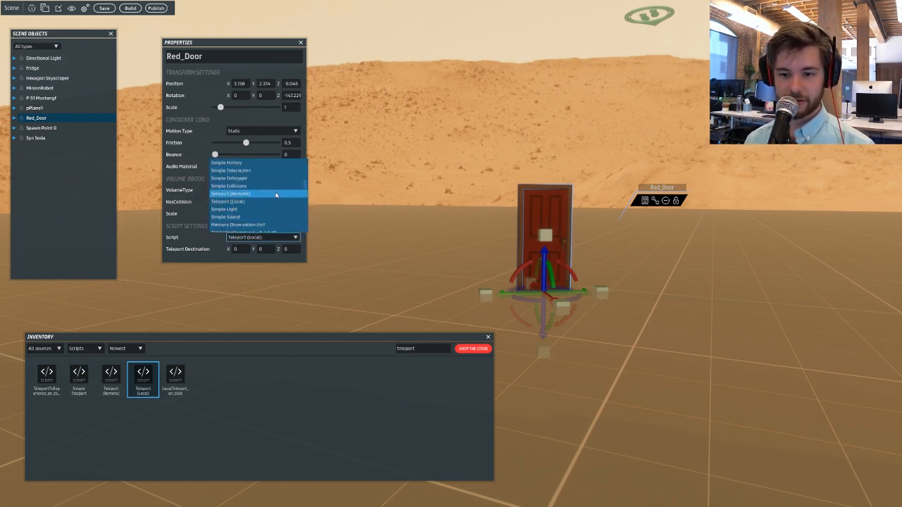
click(275, 194)
scroll(269, 216, down, 1)
click(271, 244)
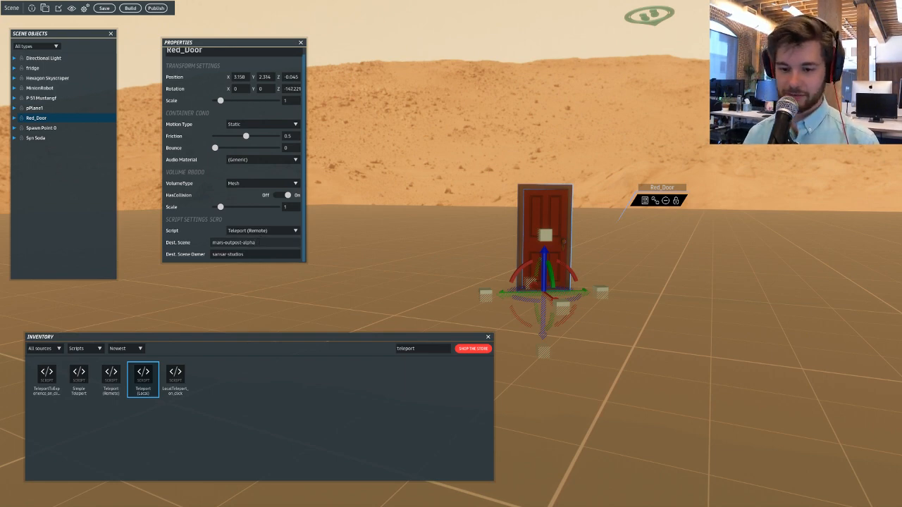
key(ctrl+a)
text(e)
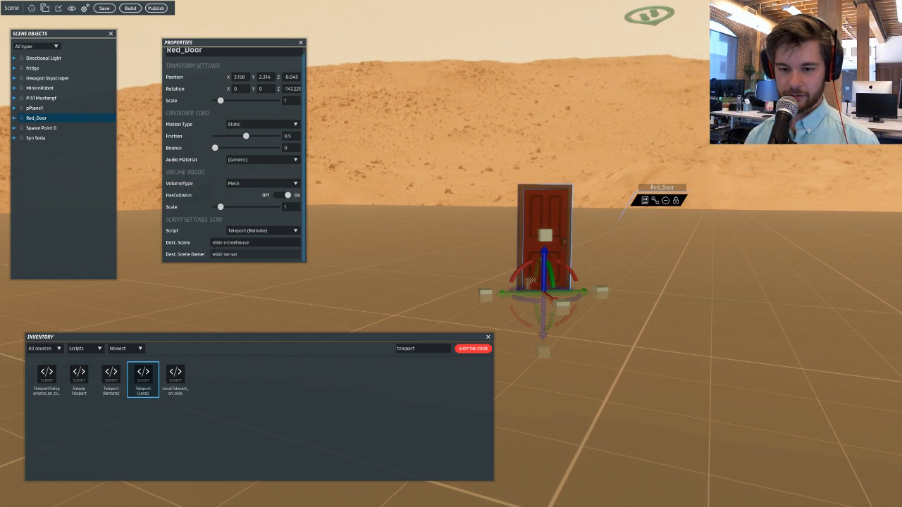
Save and rebuild the scene with the remote-teleport door, and visit it.
click(130, 8)
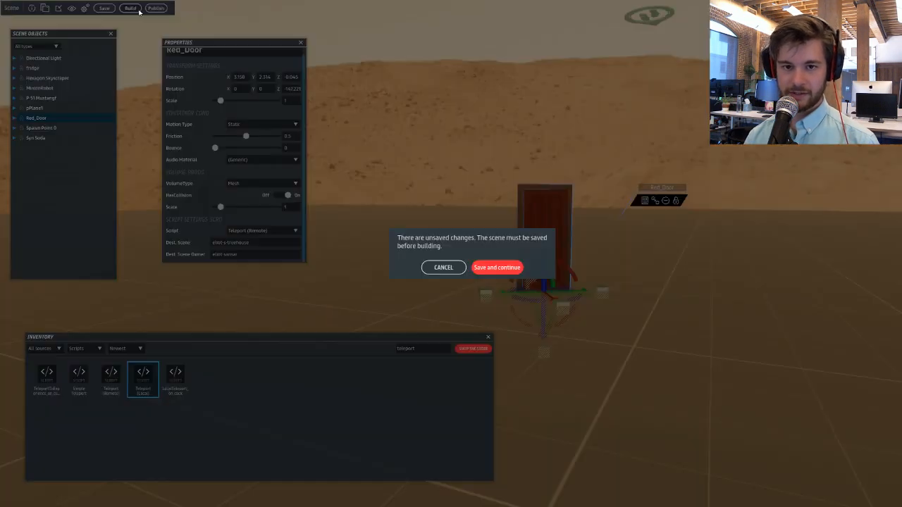
click(520, 268)
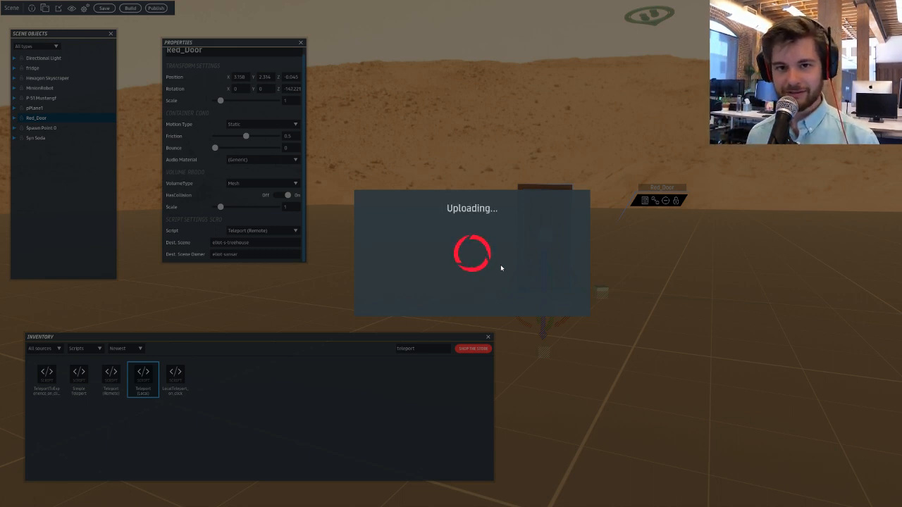
click(497, 264)
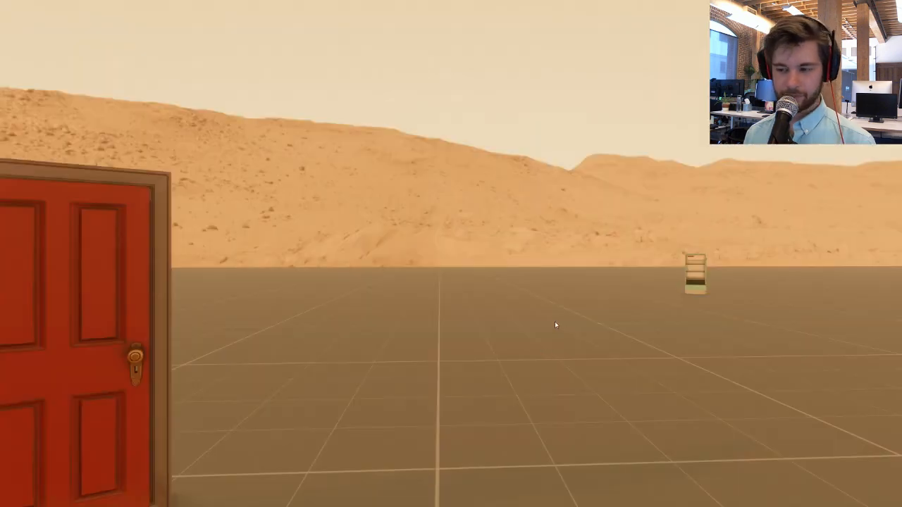
Walk through the red door to test its remote teleport into the treehouse scene, and approach the wall switch by the bar.
drag(555, 324, 359, 363)
key(w)
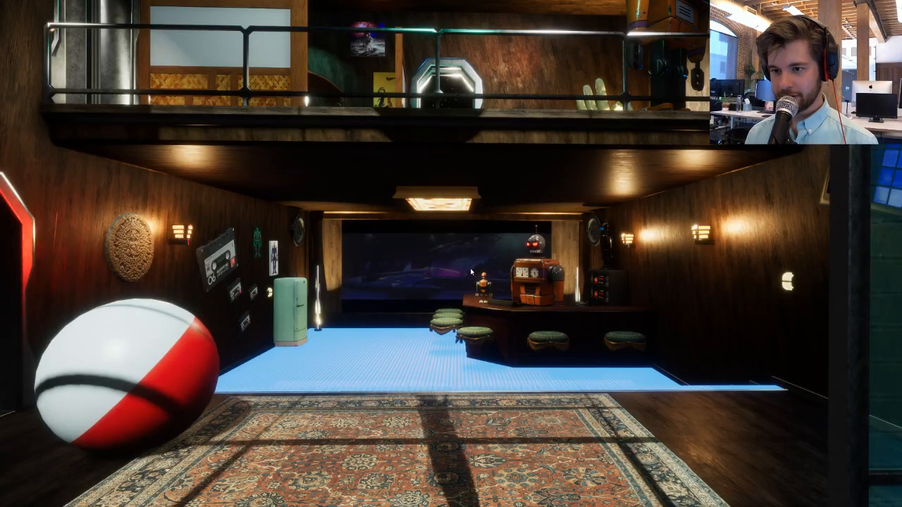
key(s)
drag(470, 272, 698, 289)
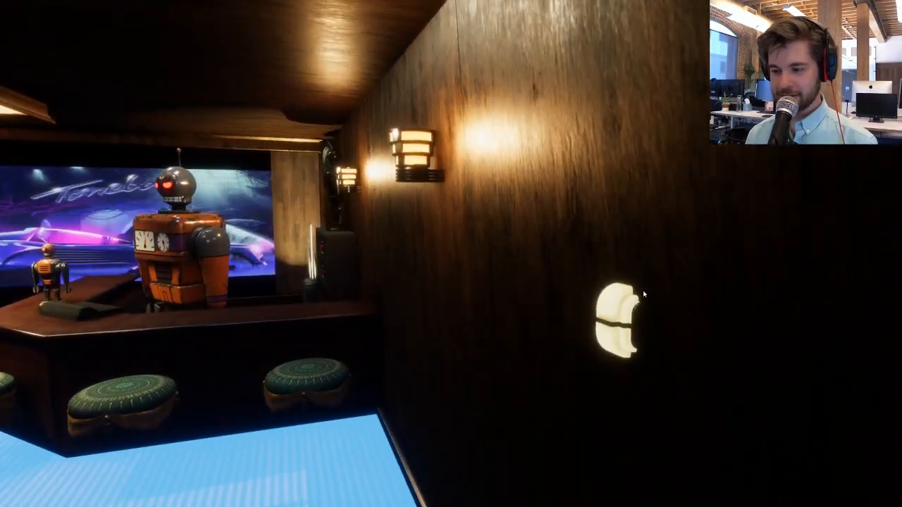
Change the treehouse bar's lights, and dispense drinks from the green fridge to take out a can of cider.
click(640, 302)
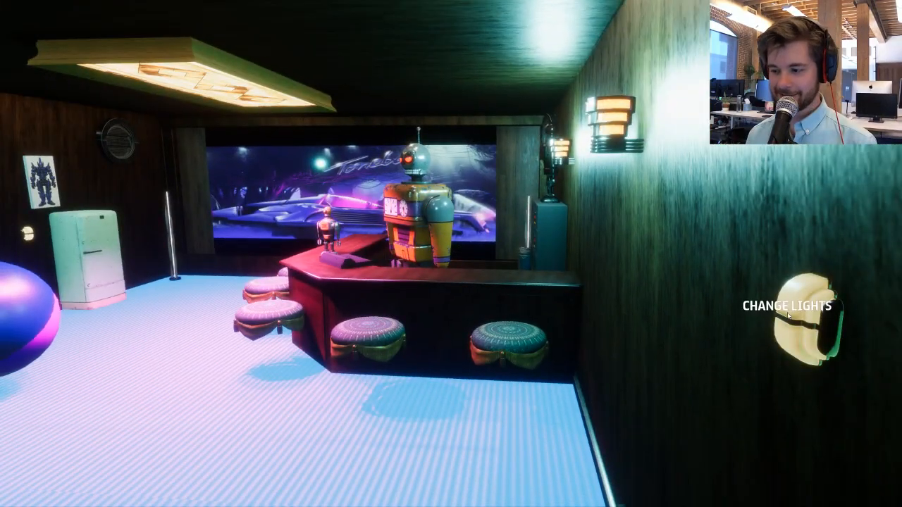
click(788, 316)
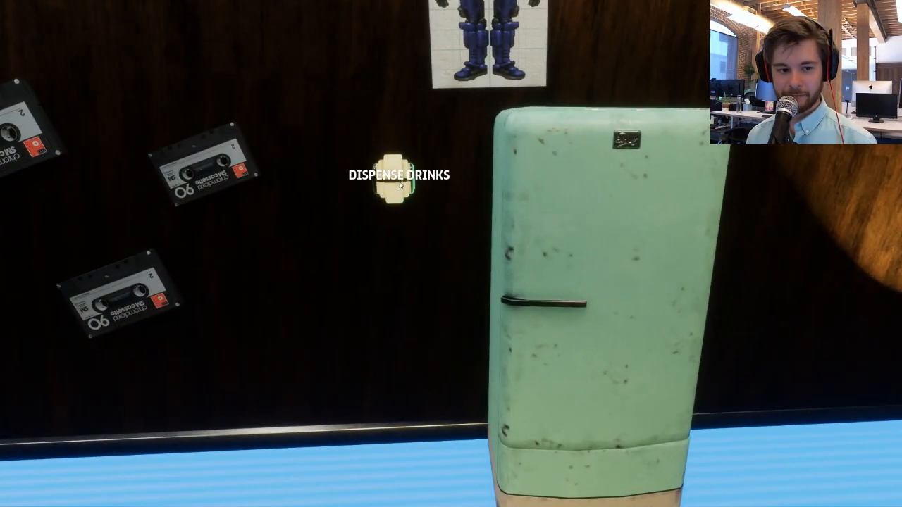
click(398, 182)
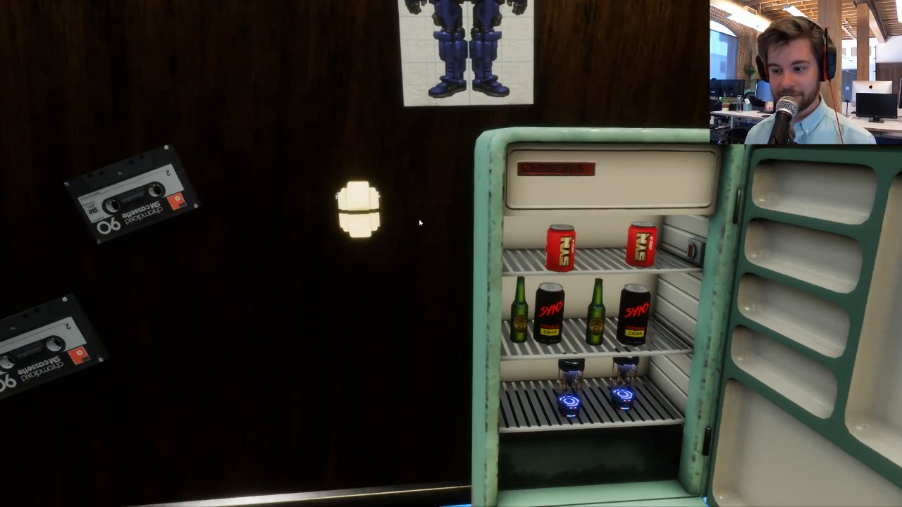
click(635, 309)
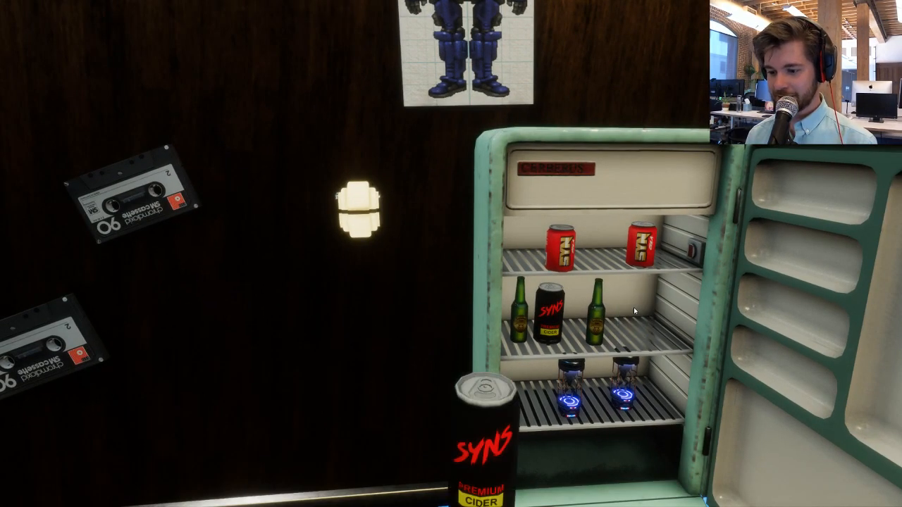
Walk through the treehouse hallway past the canopy bed to the room with the wooden block tower.
right_drag(633, 307, 812, 225)
key(w)
key(w)
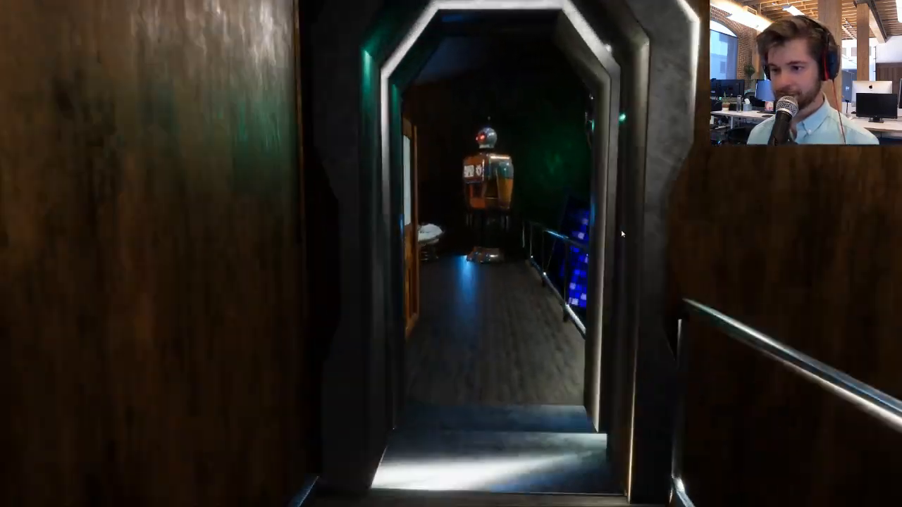
right_drag(508, 240, 250, 246)
click(624, 258)
key(w)
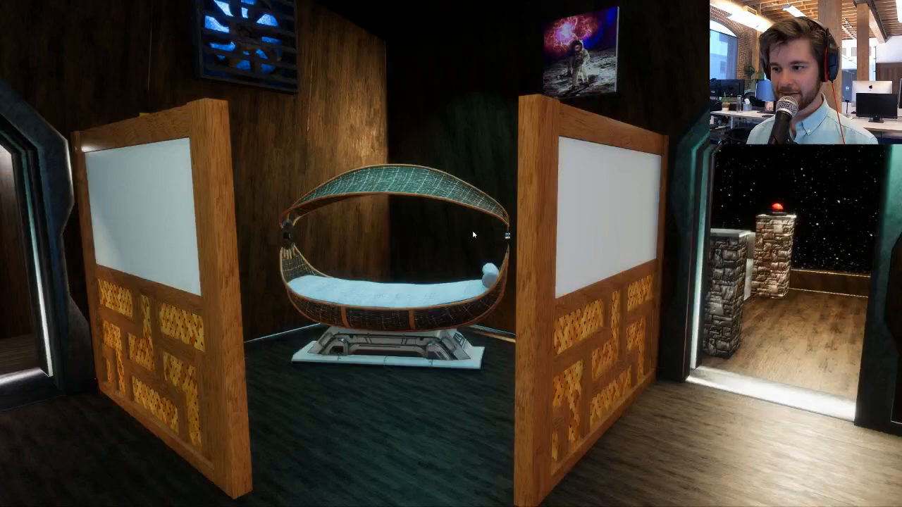
key(w)
right_drag(474, 235, 714, 265)
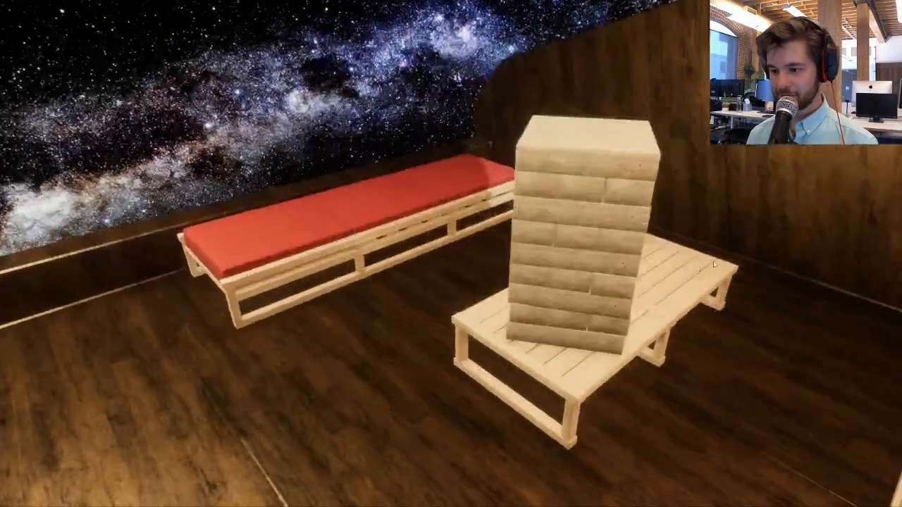
Pull several blocks out of the wooden block tower to try out its physics.
click(579, 275)
key(w)
click(561, 265)
click(556, 269)
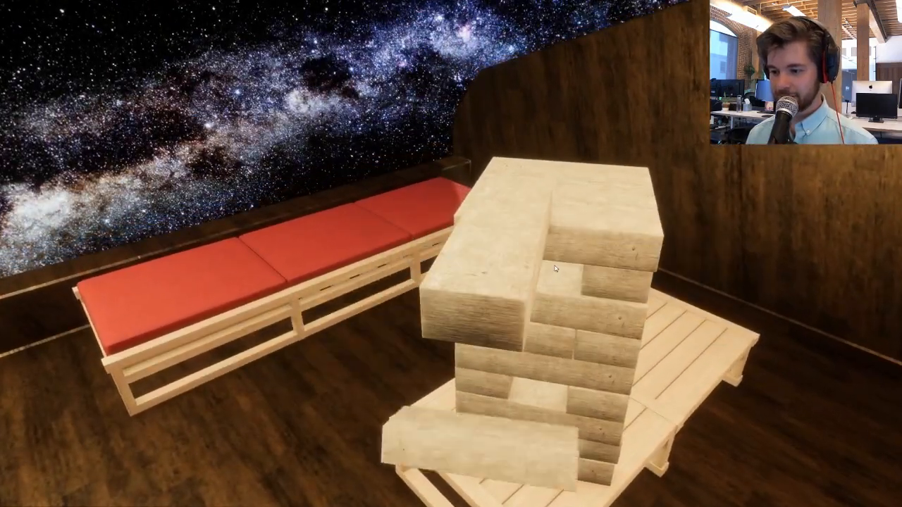
click(555, 268)
key(w)
key(d)
click(543, 296)
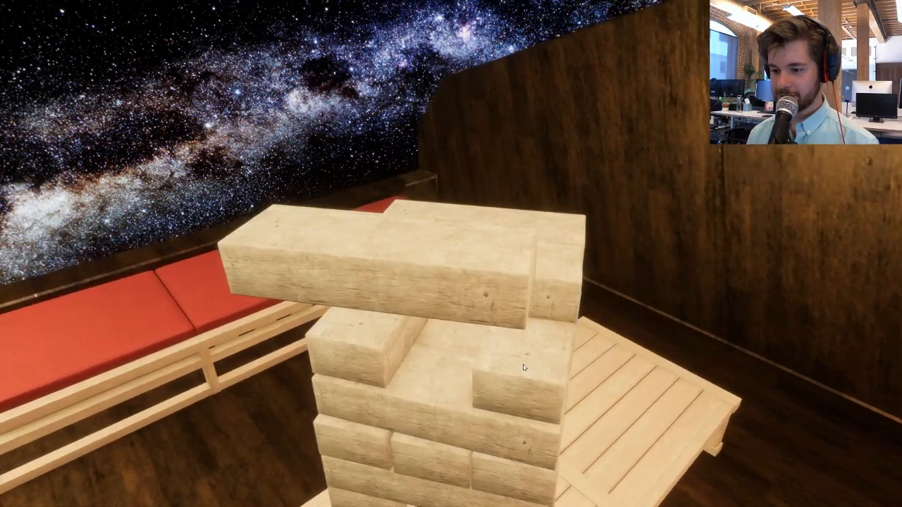
Reset the Jenga tower with the red button on the stone pillar.
drag(523, 367, 414, 285)
key(d)
key(a)
key(s)
key(w)
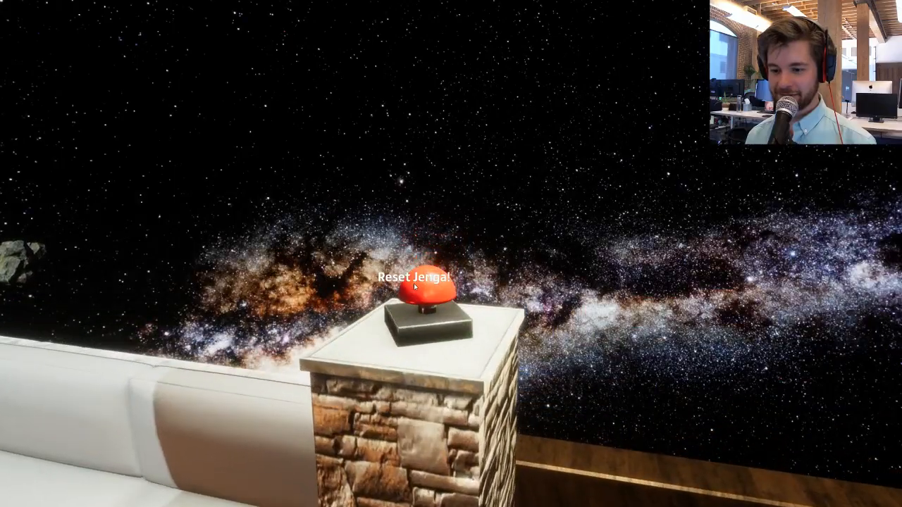
drag(324, 330, 728, 366)
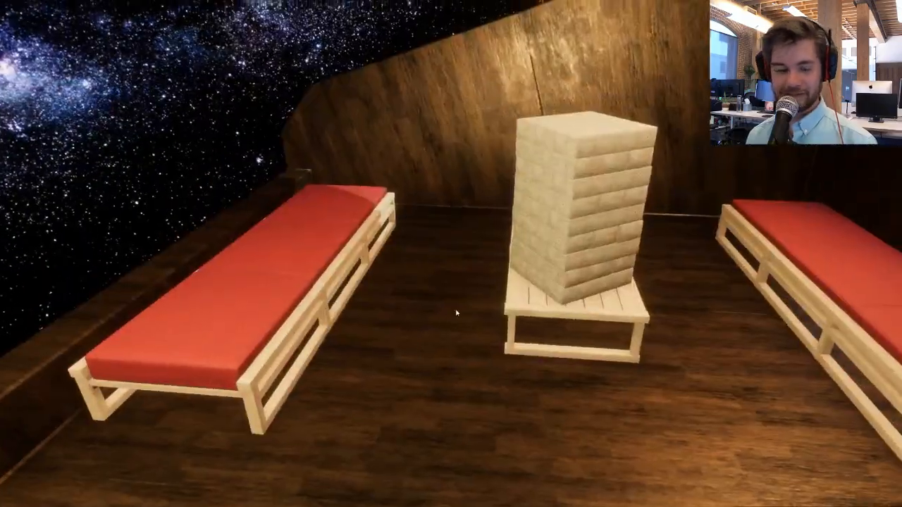
Walk from the tower room out to the paved terrace with the red lounger to view the outdoor area.
drag(457, 314, 528, 213)
key(w)
key(w)
key(w)
key(w)
key(w)
key(w)
key(w)
key(s)
key(w)
key(w)
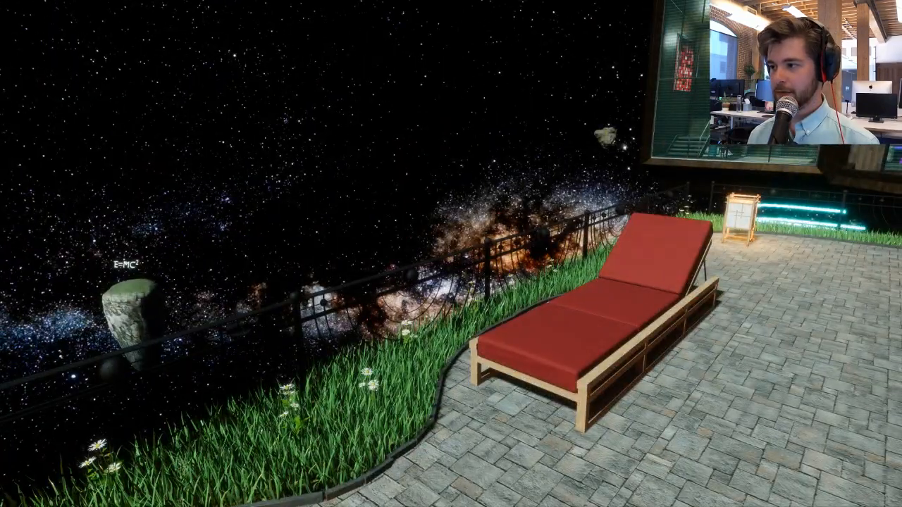
Create an experience named Hello-world2 from the Base Template scene, and open it in the scene editor.
key(ctrl+l)
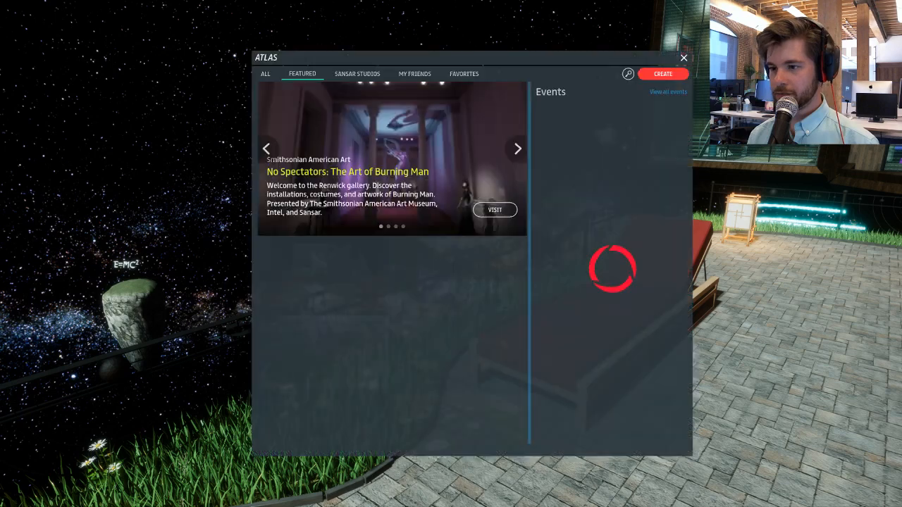
click(663, 74)
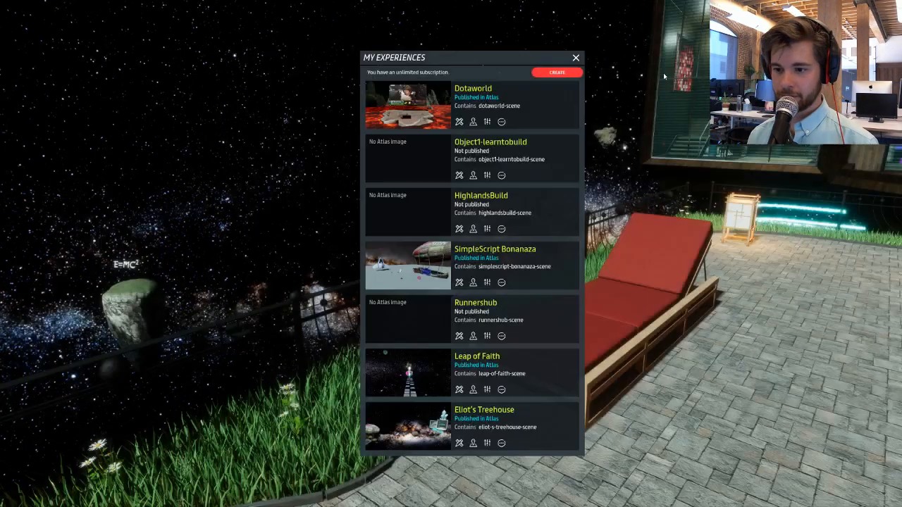
click(556, 73)
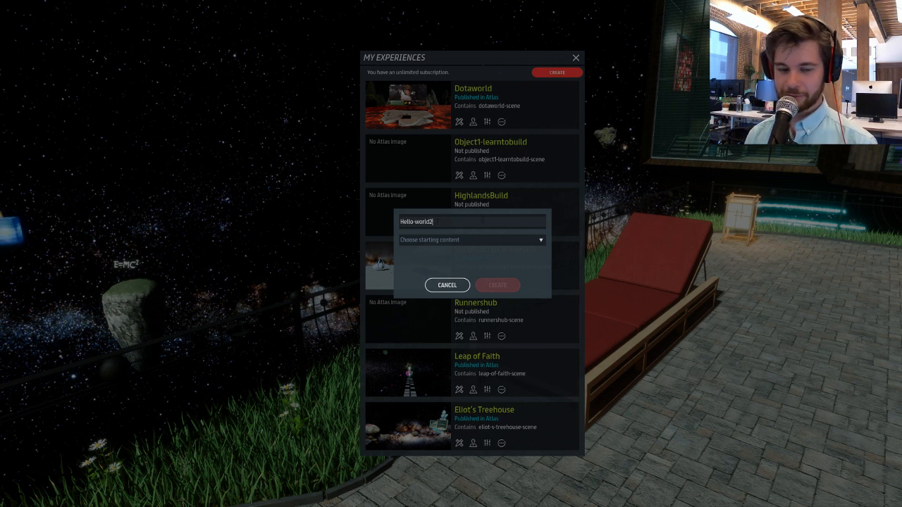
click(508, 239)
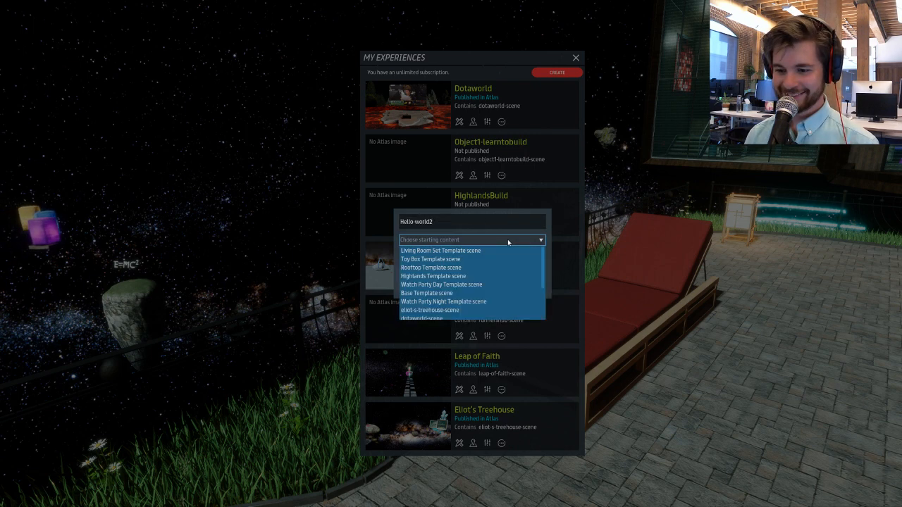
scroll(506, 290, down, 1)
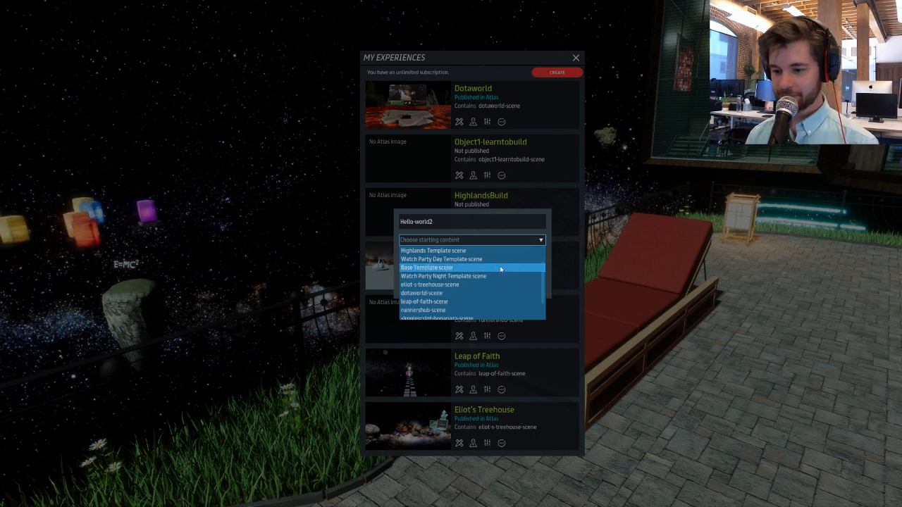
click(493, 267)
click(503, 285)
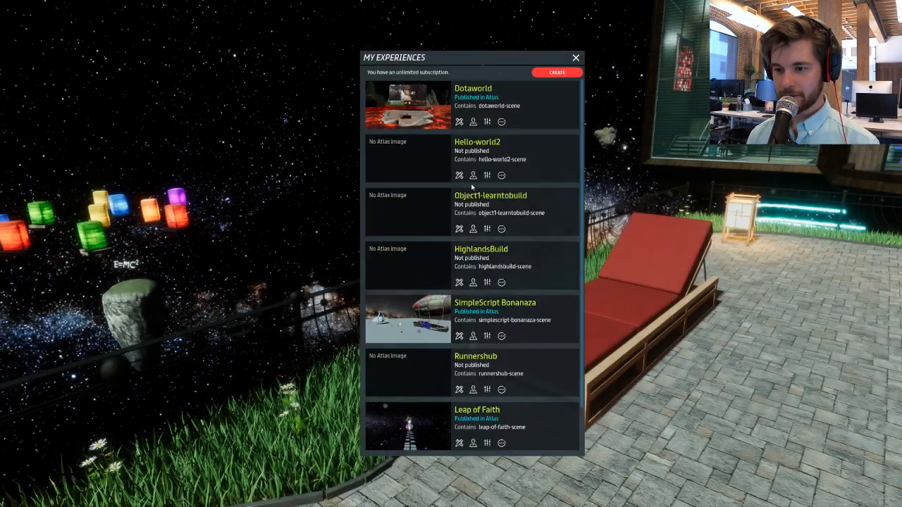
click(459, 175)
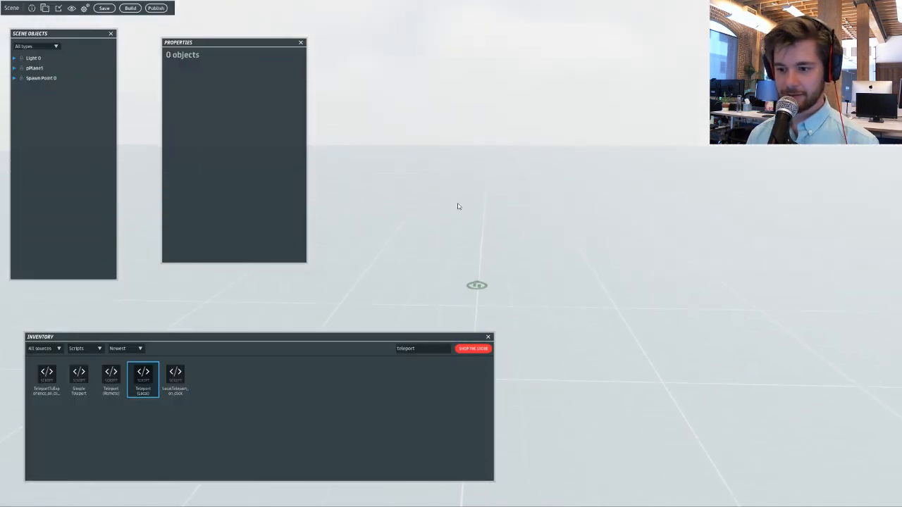
Examine the base scene's ground plane and spawn point from several viewpoints, selecting each in the view.
key(d)
key(a)
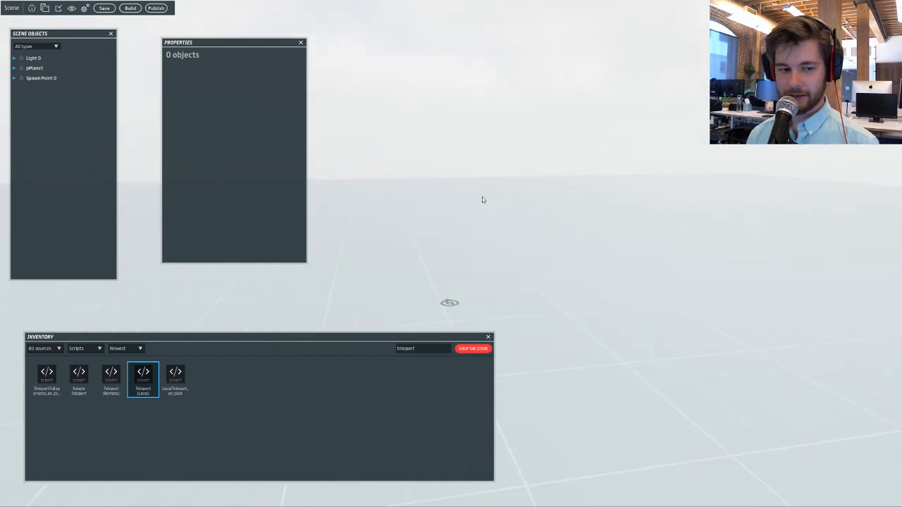
key(w)
mouse_move(482, 197)
right_down()
mouse_move(510, 200)
mouse_move(551, 228)
mouse_move(504, 208)
right_up()
mouse_move(505, 208)
right_down()
mouse_move(457, 161)
mouse_move(495, 185)
mouse_move(480, 179)
mouse_move(506, 166)
mouse_move(533, 175)
right_up()
click(495, 185)
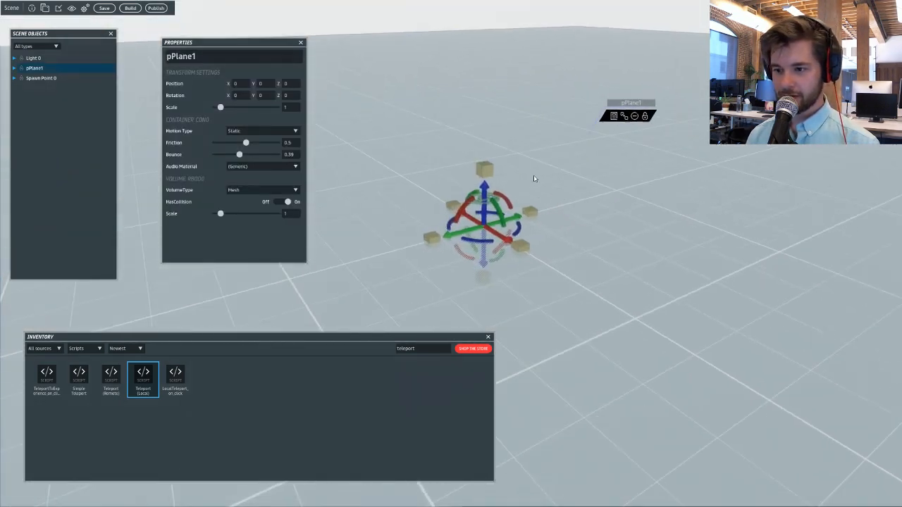
click(493, 192)
click(481, 198)
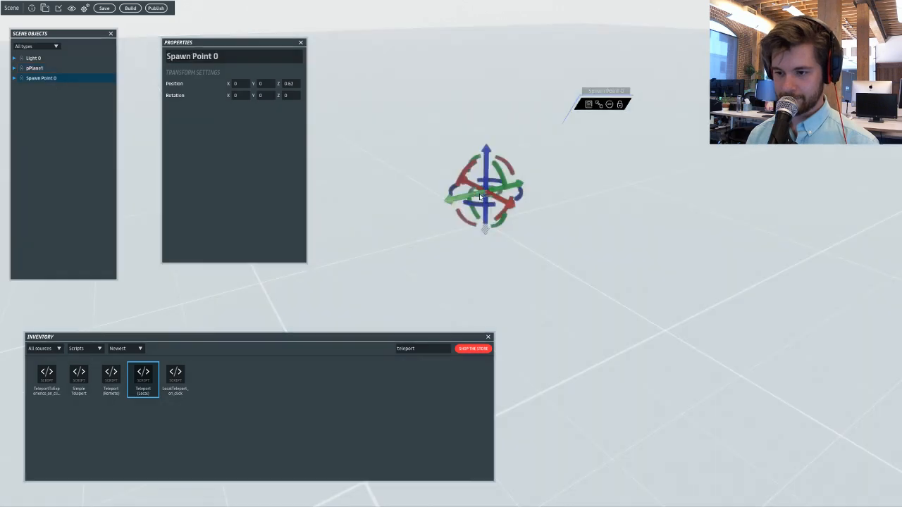
right_drag(480, 197, 533, 95)
click(570, 135)
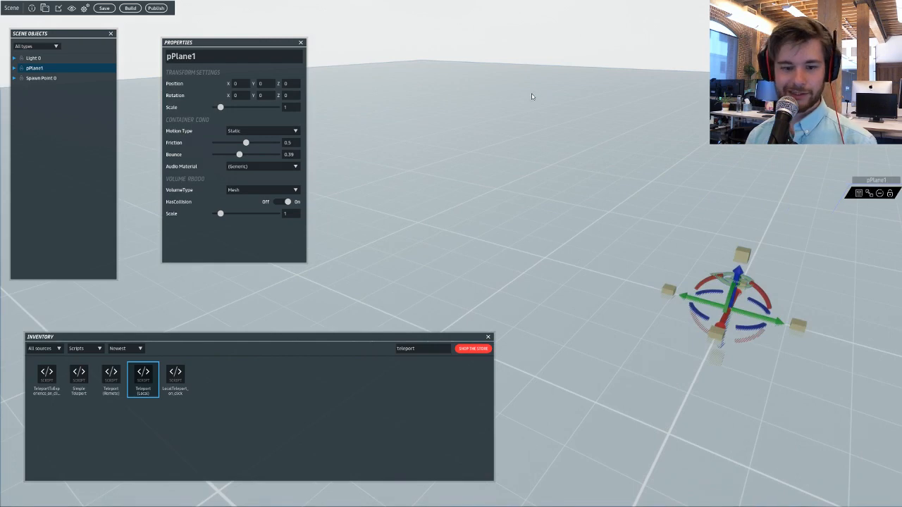
Filter the inventory to System items of all types, and clear the teleport search text.
click(83, 348)
click(83, 360)
click(59, 350)
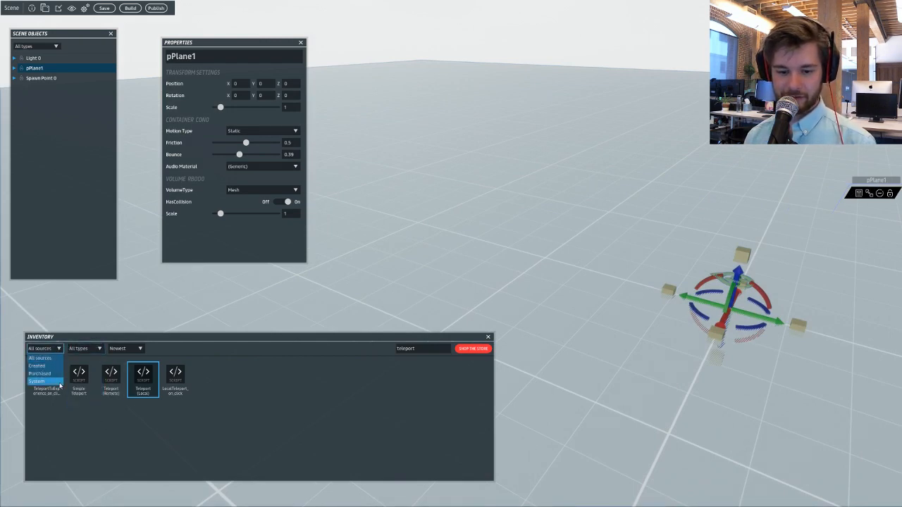
click(42, 382)
drag(420, 348, 378, 349)
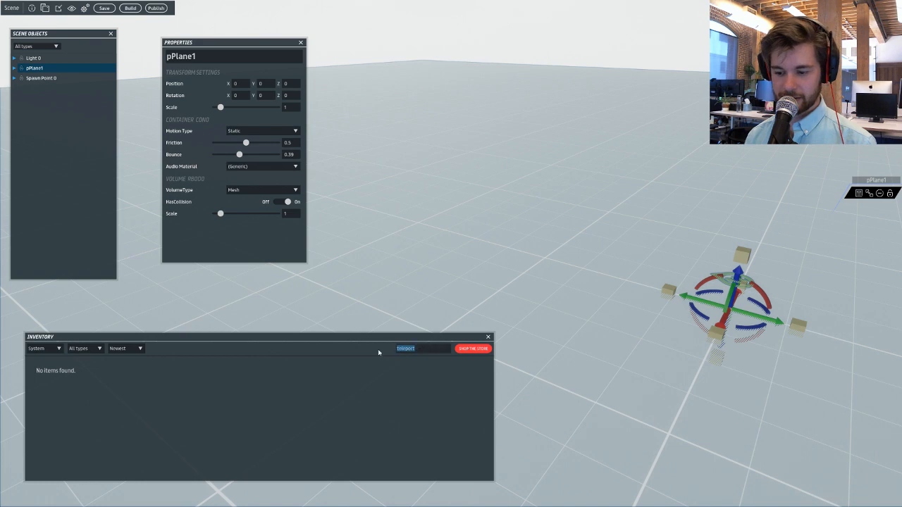
key(BackSpace)
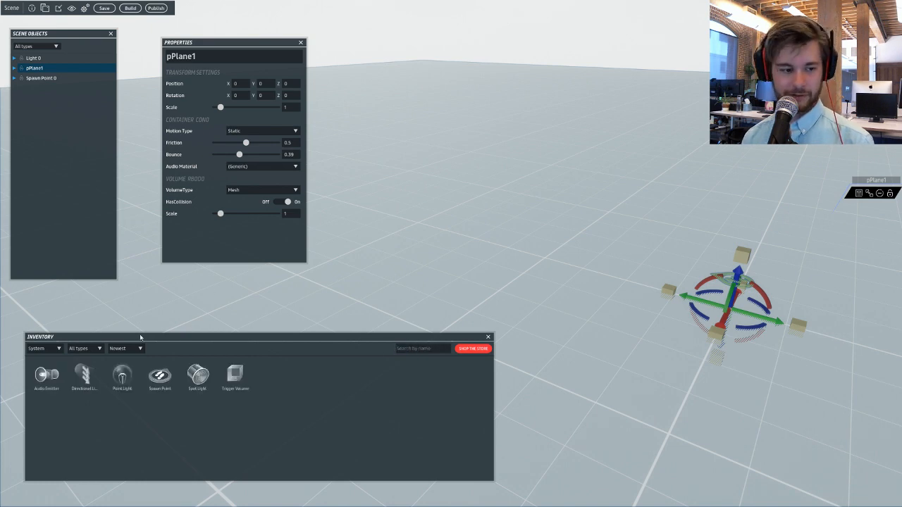
Examine the properties of Spawn Point 0 and pPlane1 by selecting each in the scene objects list.
right_drag(352, 287, 361, 225)
click(55, 78)
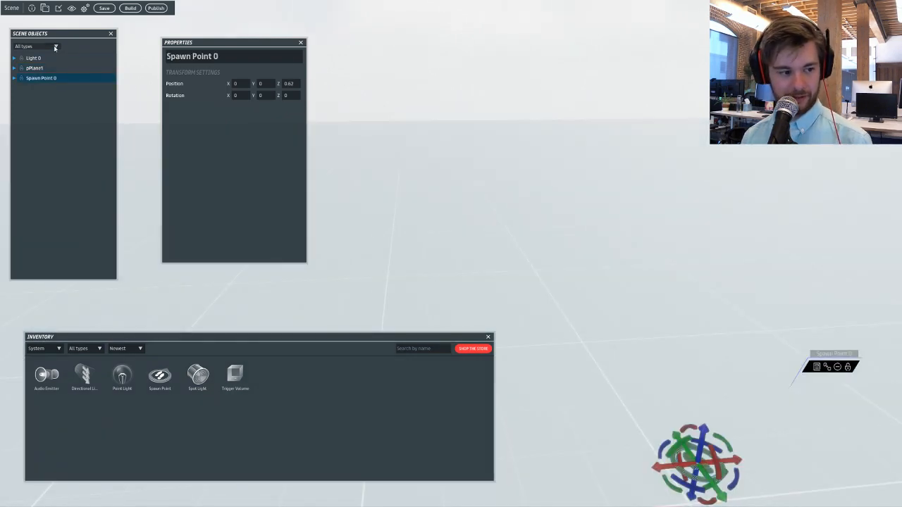
click(37, 68)
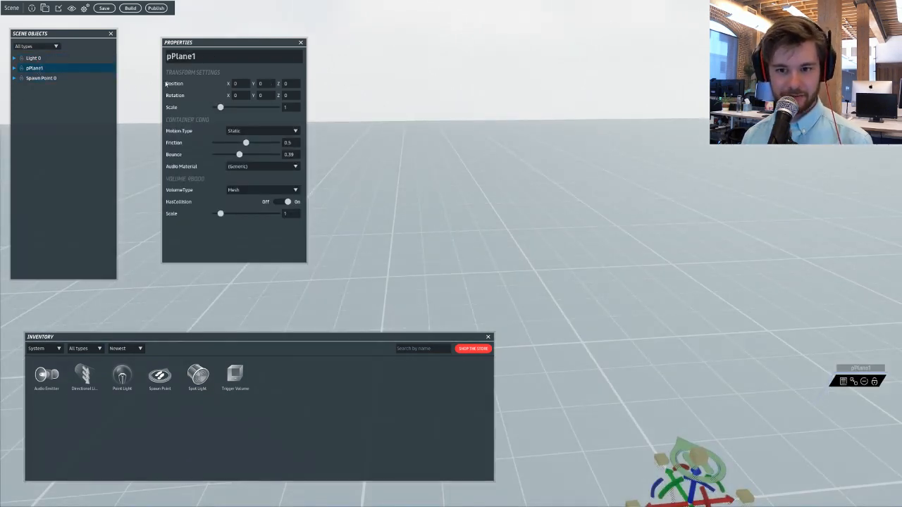
Scale pPlane1 to 1.043 and move it to about Y -1.634, Z -0.357, shifting the properties window closer to the scene objects list.
drag(188, 41, 158, 28)
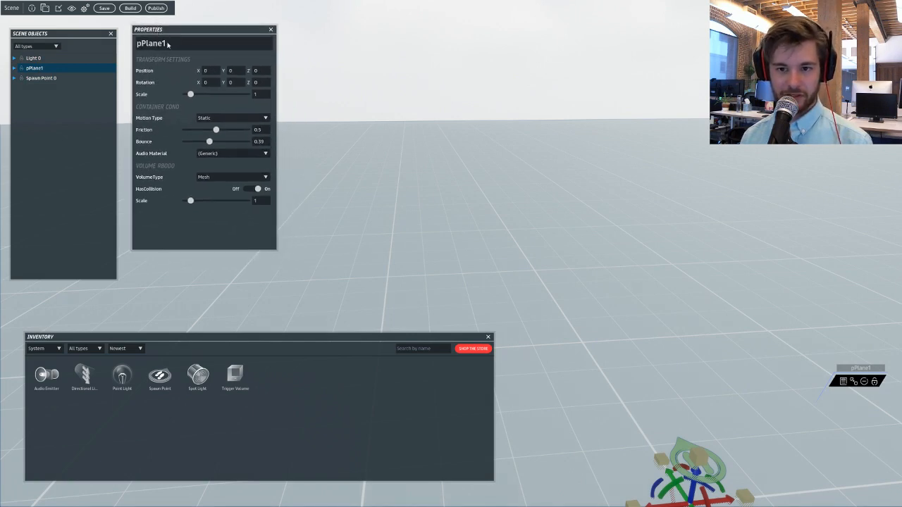
mouse_move(191, 93)
mouse_down()
mouse_move(176, 102)
mouse_move(191, 95)
mouse_up()
key(f)
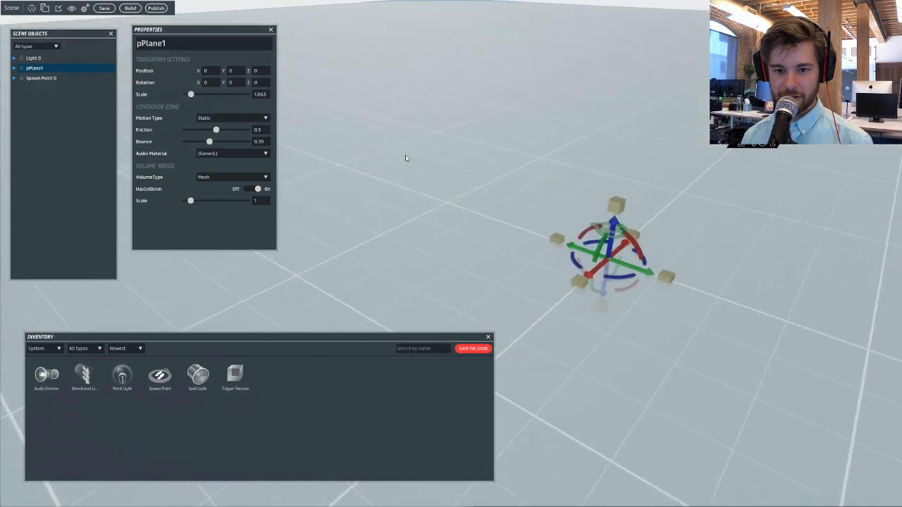
drag(514, 179, 552, 219)
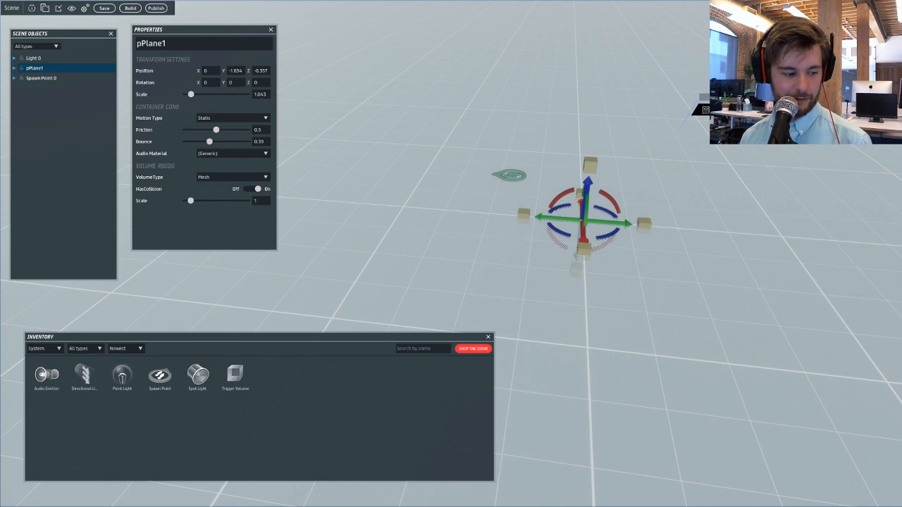
Examine the scene's visibility options, the import types and the 3D model import settings, closing the import dialog without importing anything.
click(72, 8)
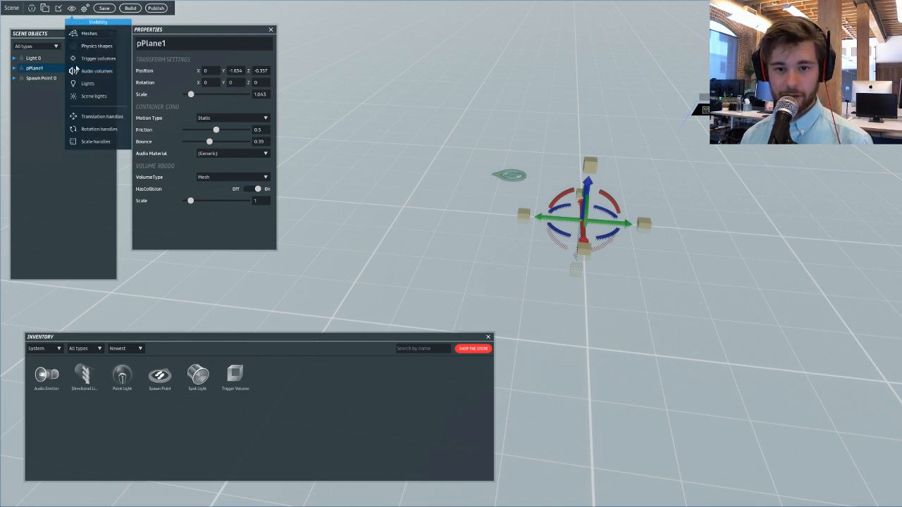
click(60, 8)
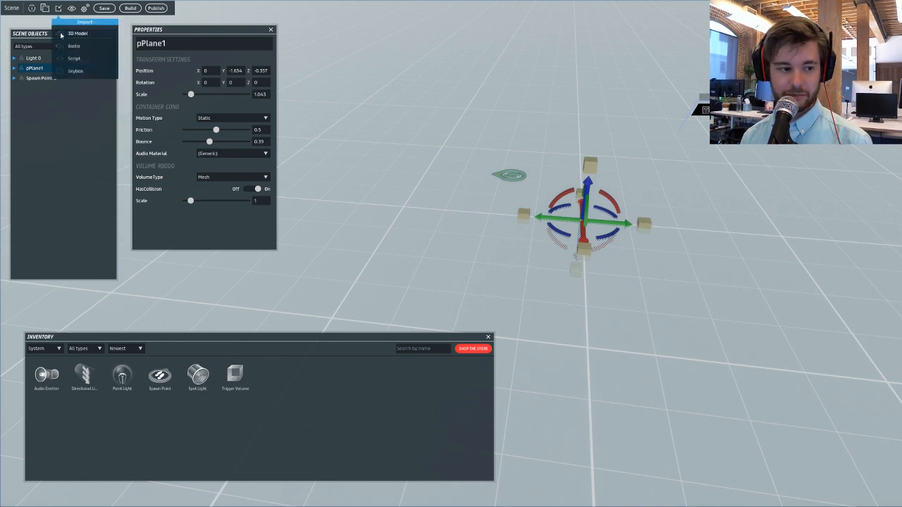
click(61, 35)
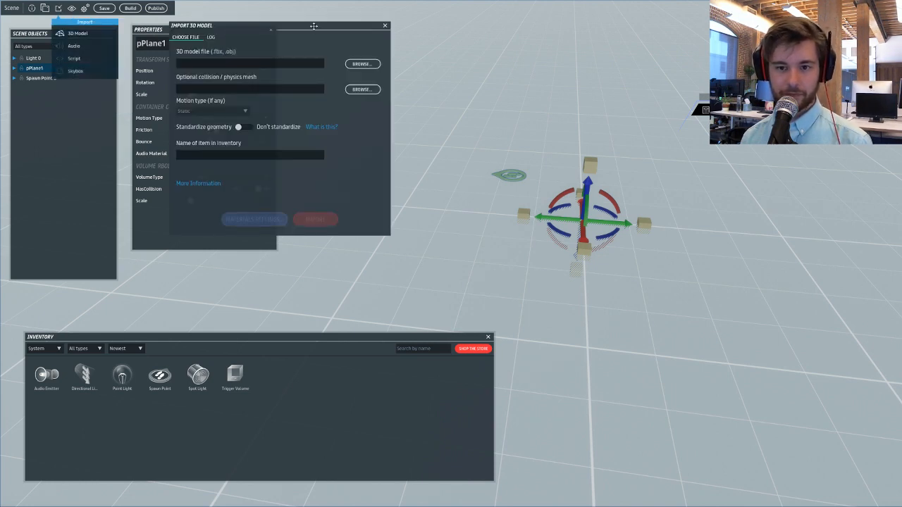
click(384, 27)
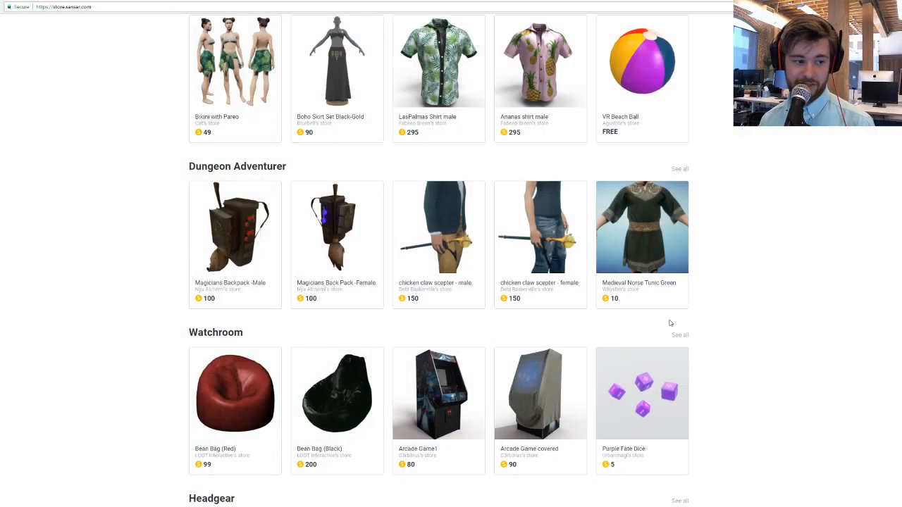
Look over the featured collections on the Sansar Store home page in the browser and return to the scene editor.
scroll(659, 307, up, 3)
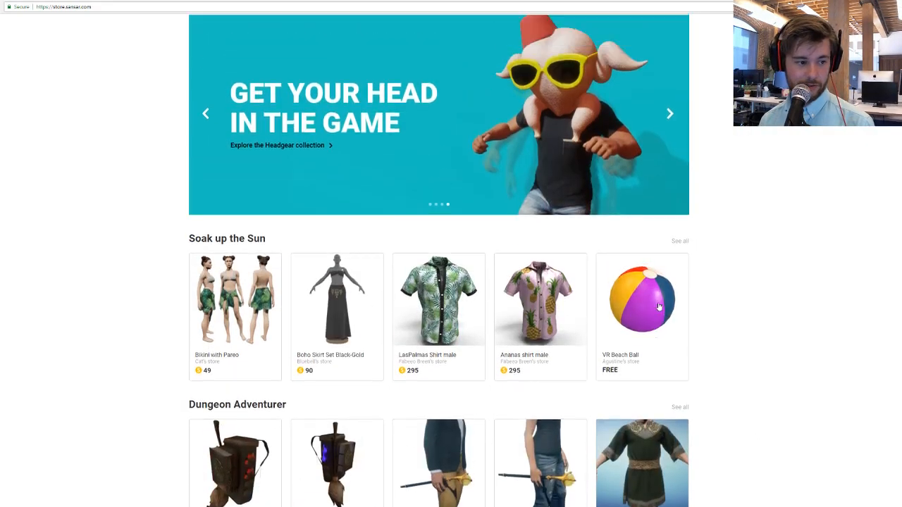
scroll(658, 307, up, 2)
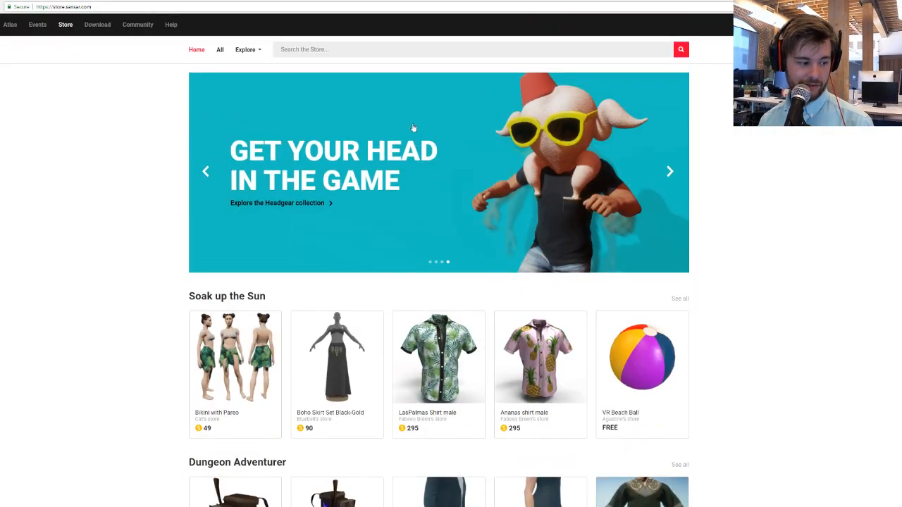
click(674, 362)
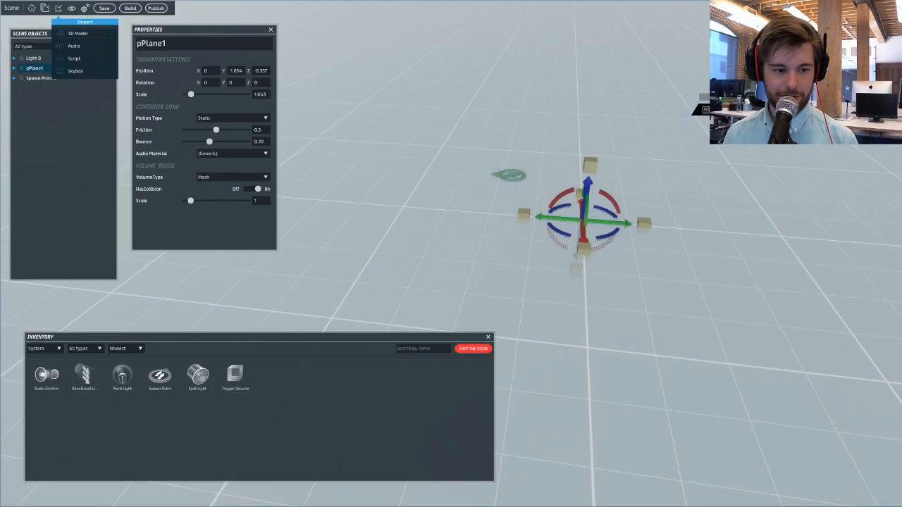
alt+drag(423, 156, 473, 119)
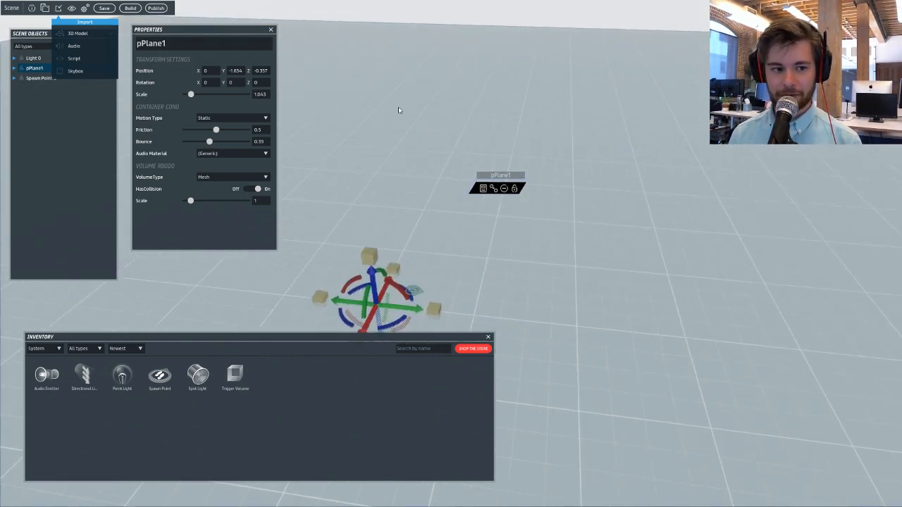